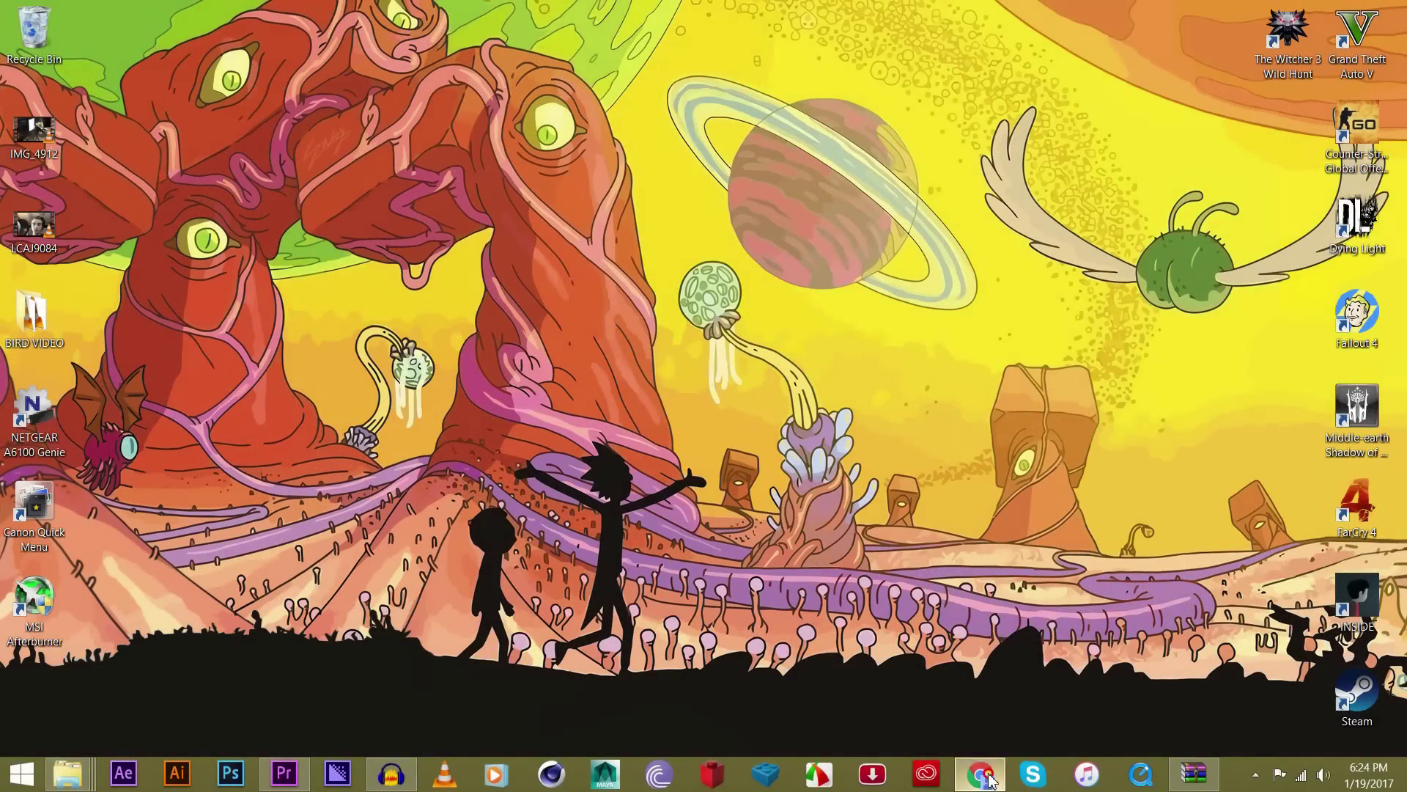
pyautogui.click(980, 774)
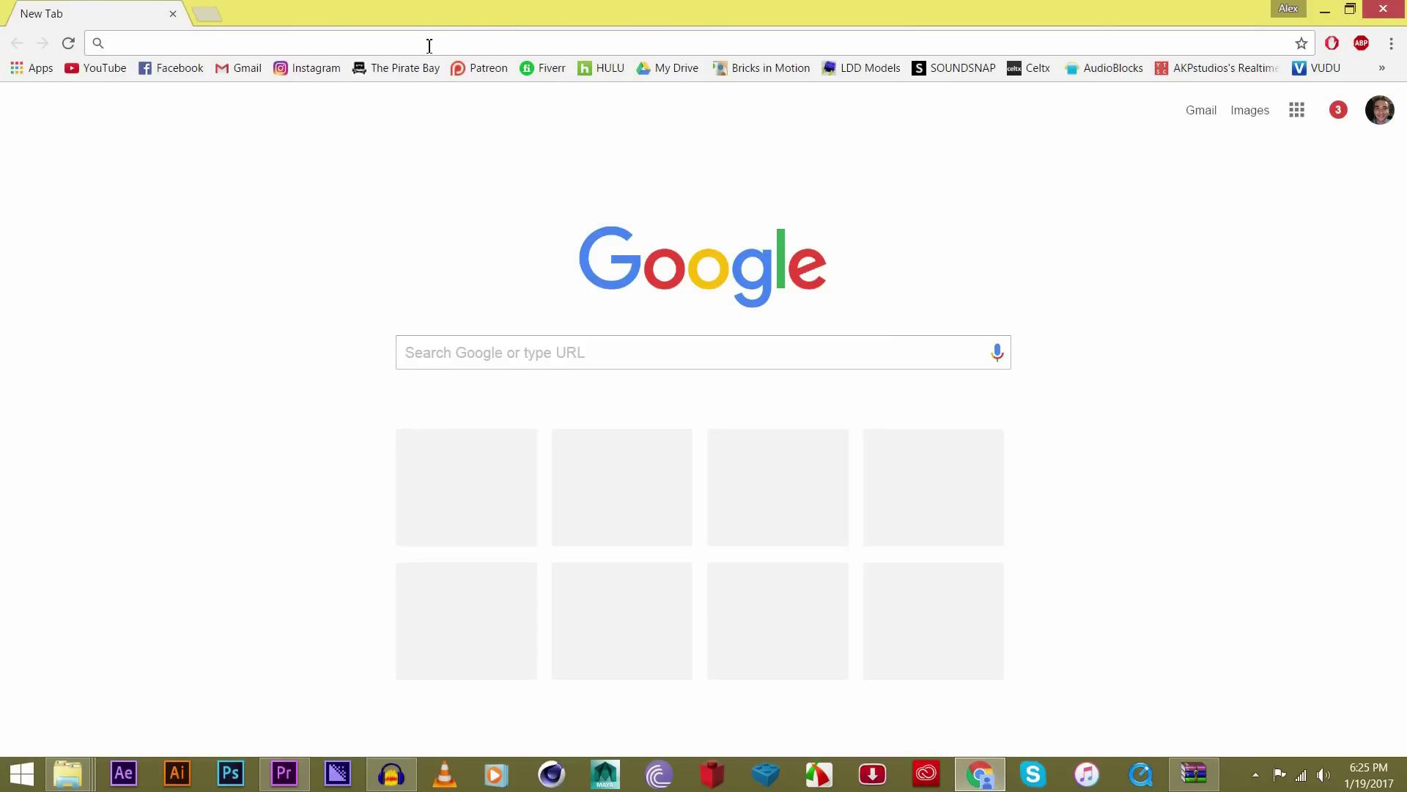
pyautogui.write('http://www.videocopilot.net/blog/2016/03/new-plug-in-saber-now-available-100-free/')
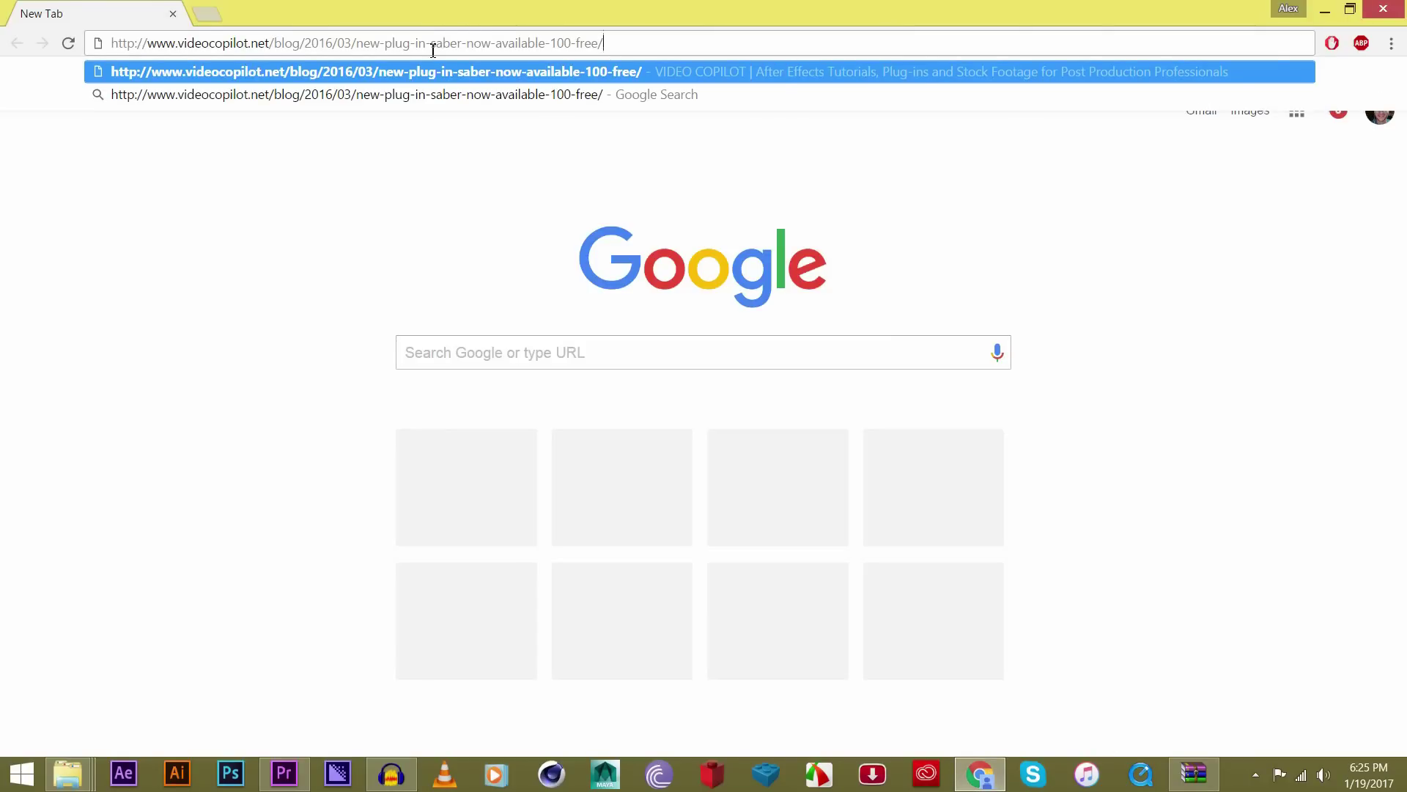
pyautogui.press('Return')
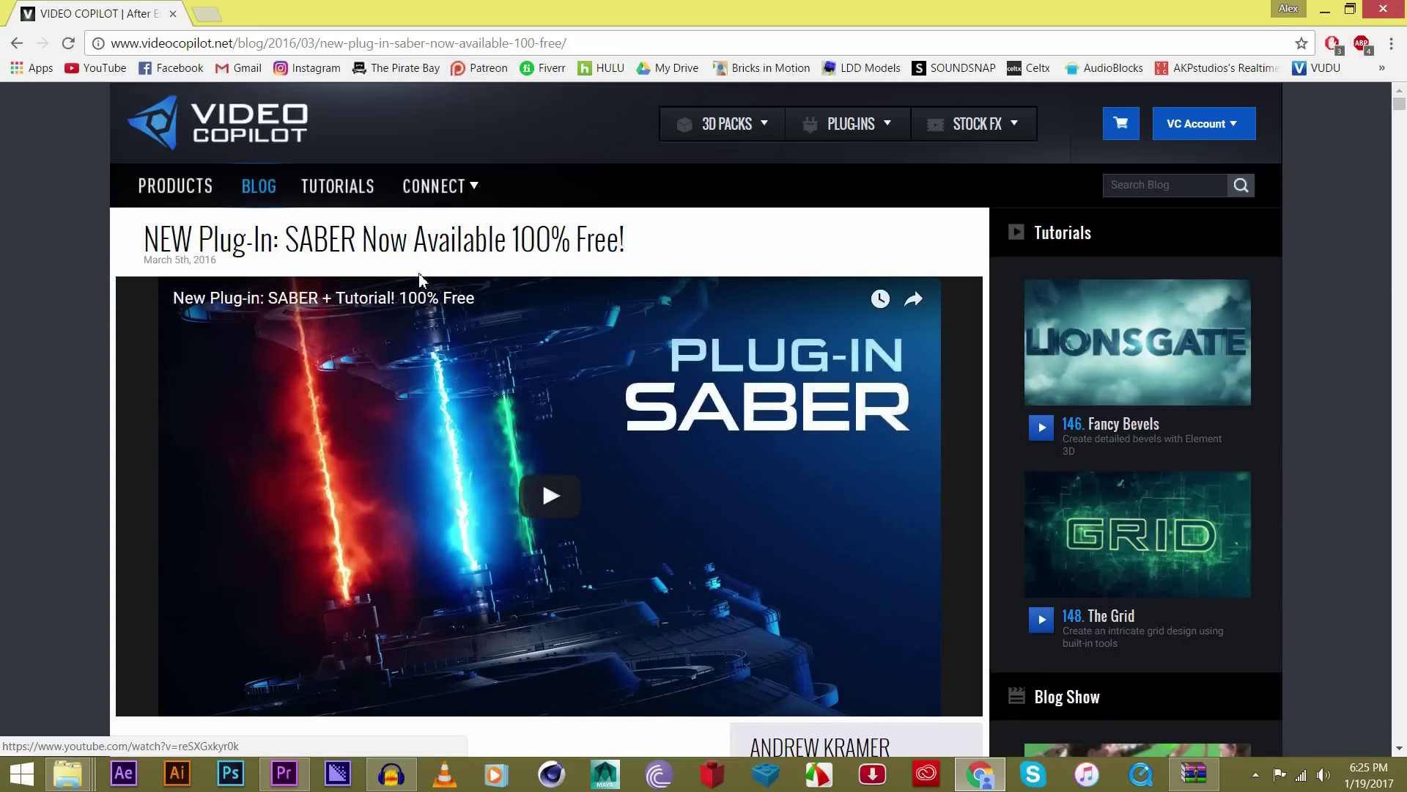
pyautogui.scroll(-3, 215, 185)
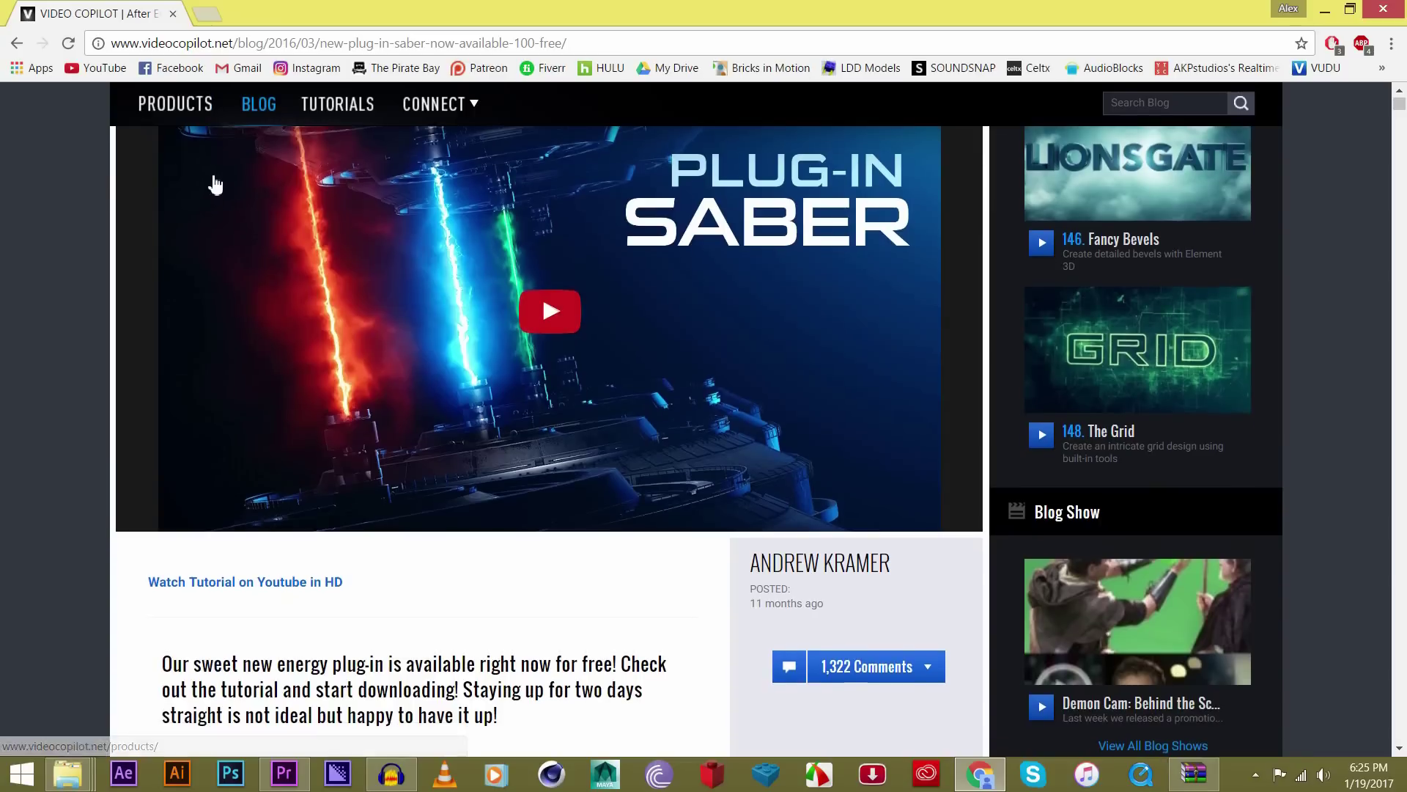
pyautogui.scroll(-10, 214, 185)
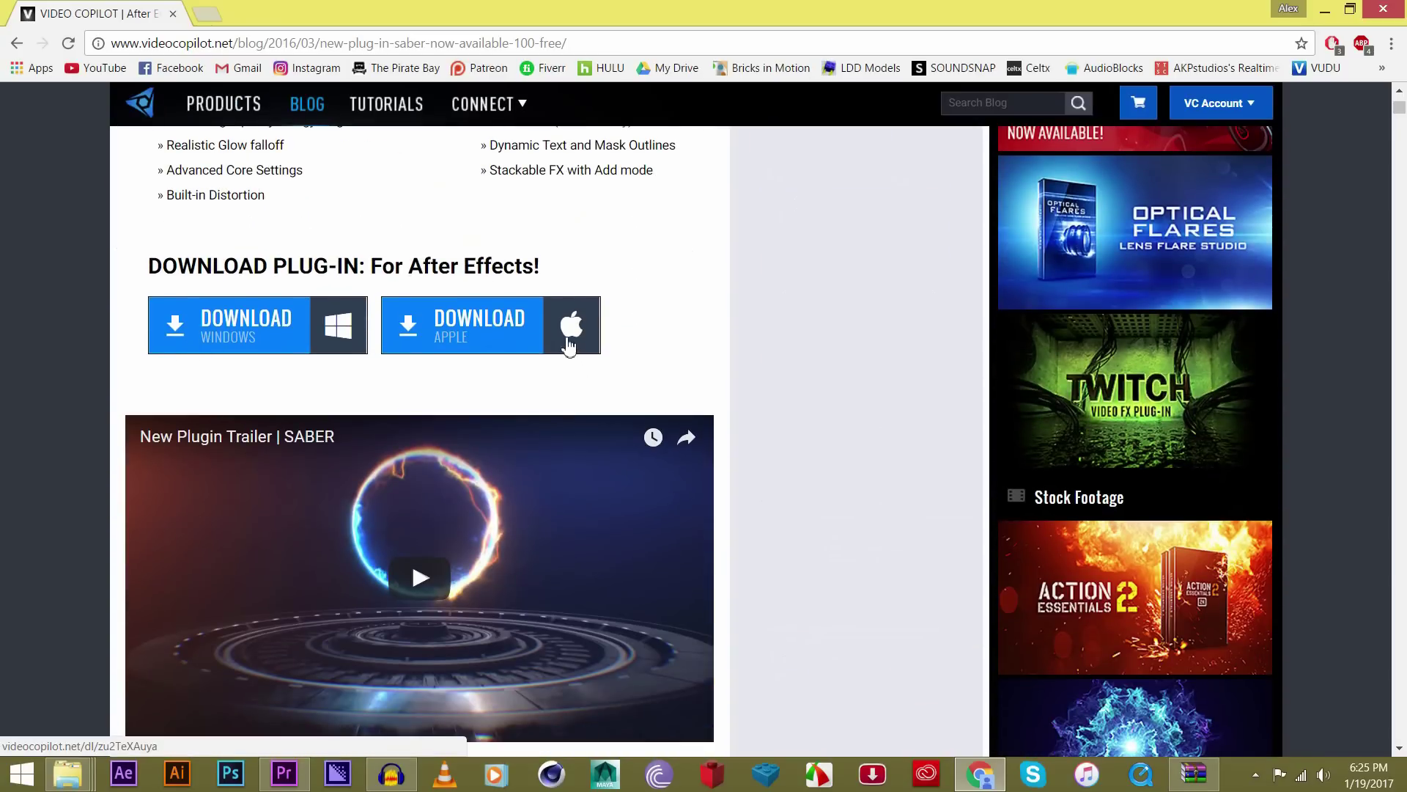
pyautogui.click(298, 322)
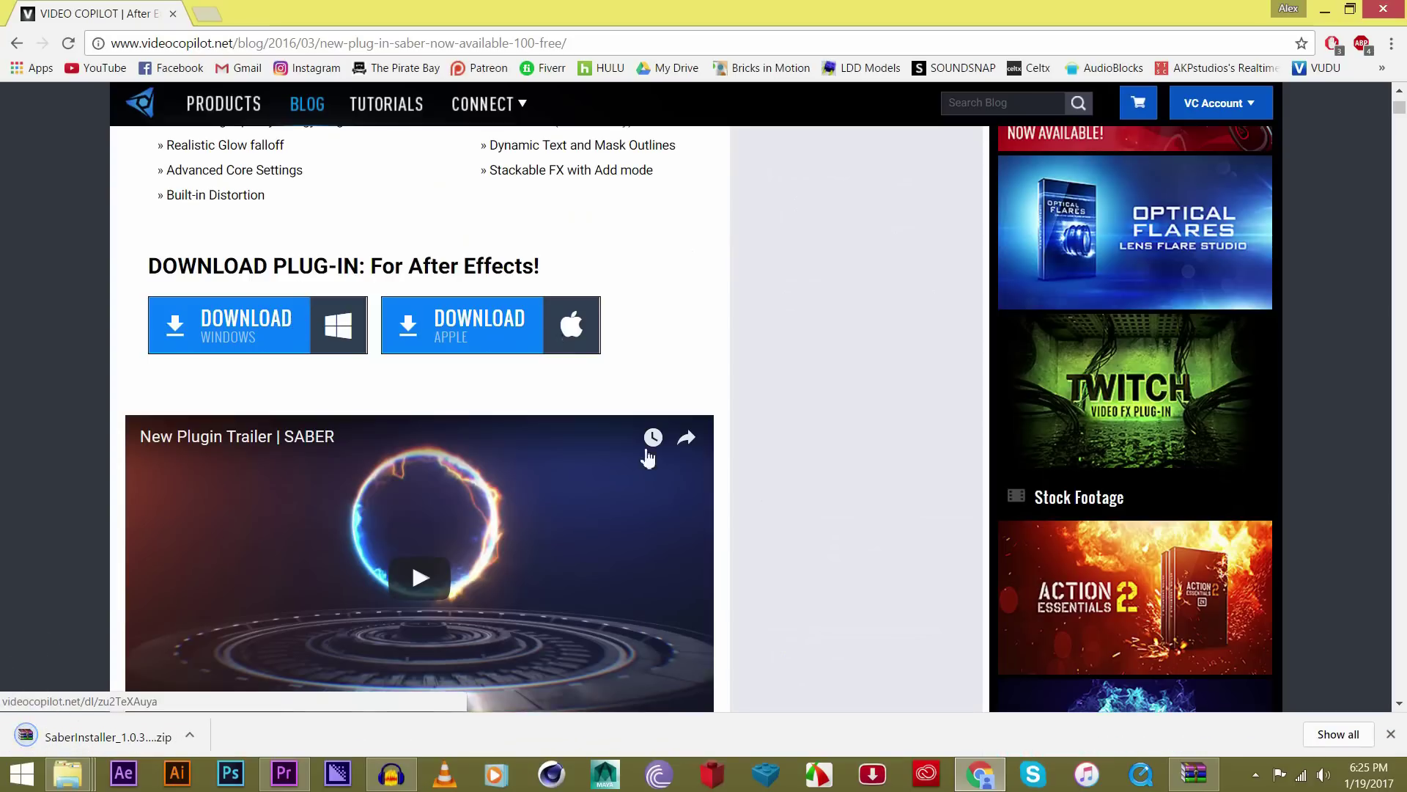
# - Open the downloaded SaberInstaller zip archive and extract its contents to the Desktop
pyautogui.click(107, 742)
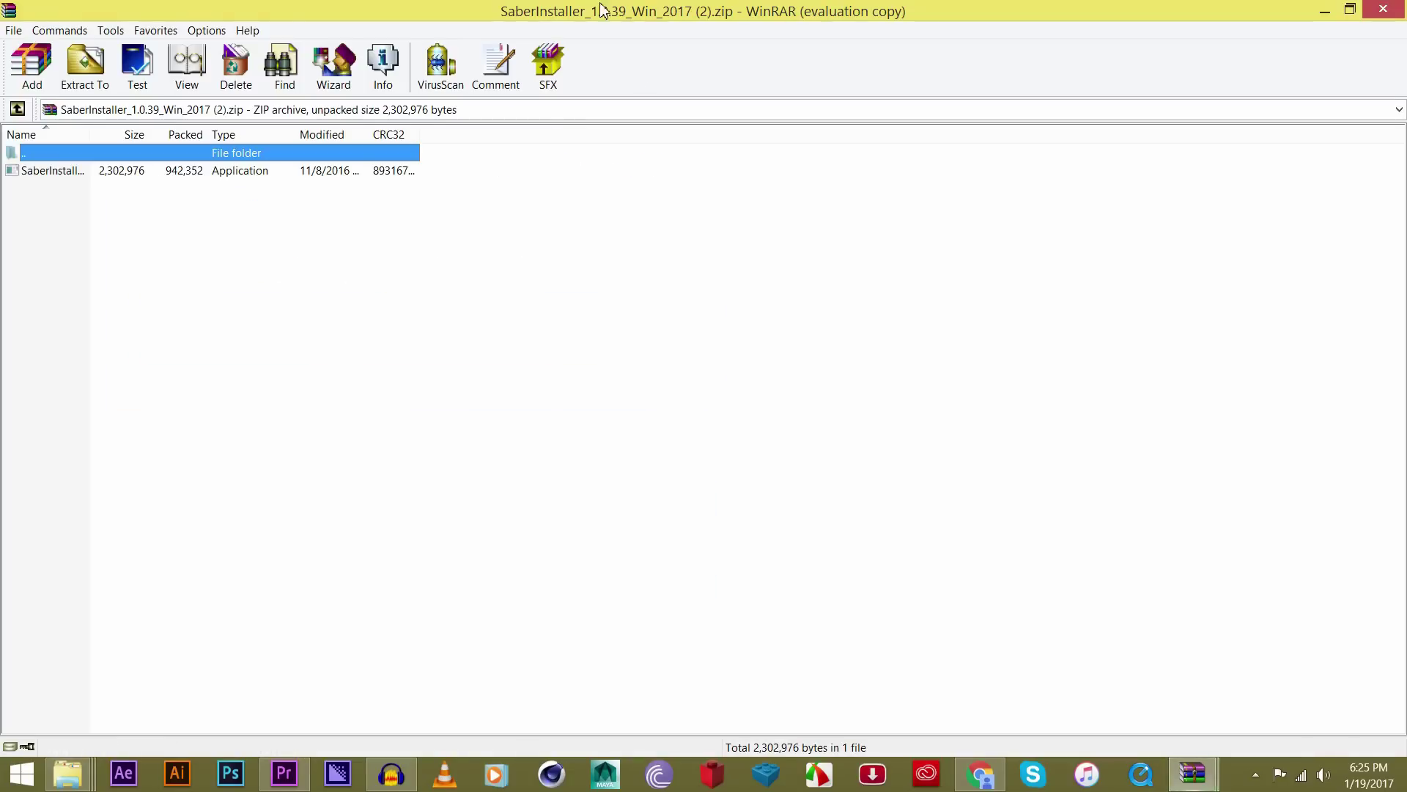
pyautogui.click(85, 63)
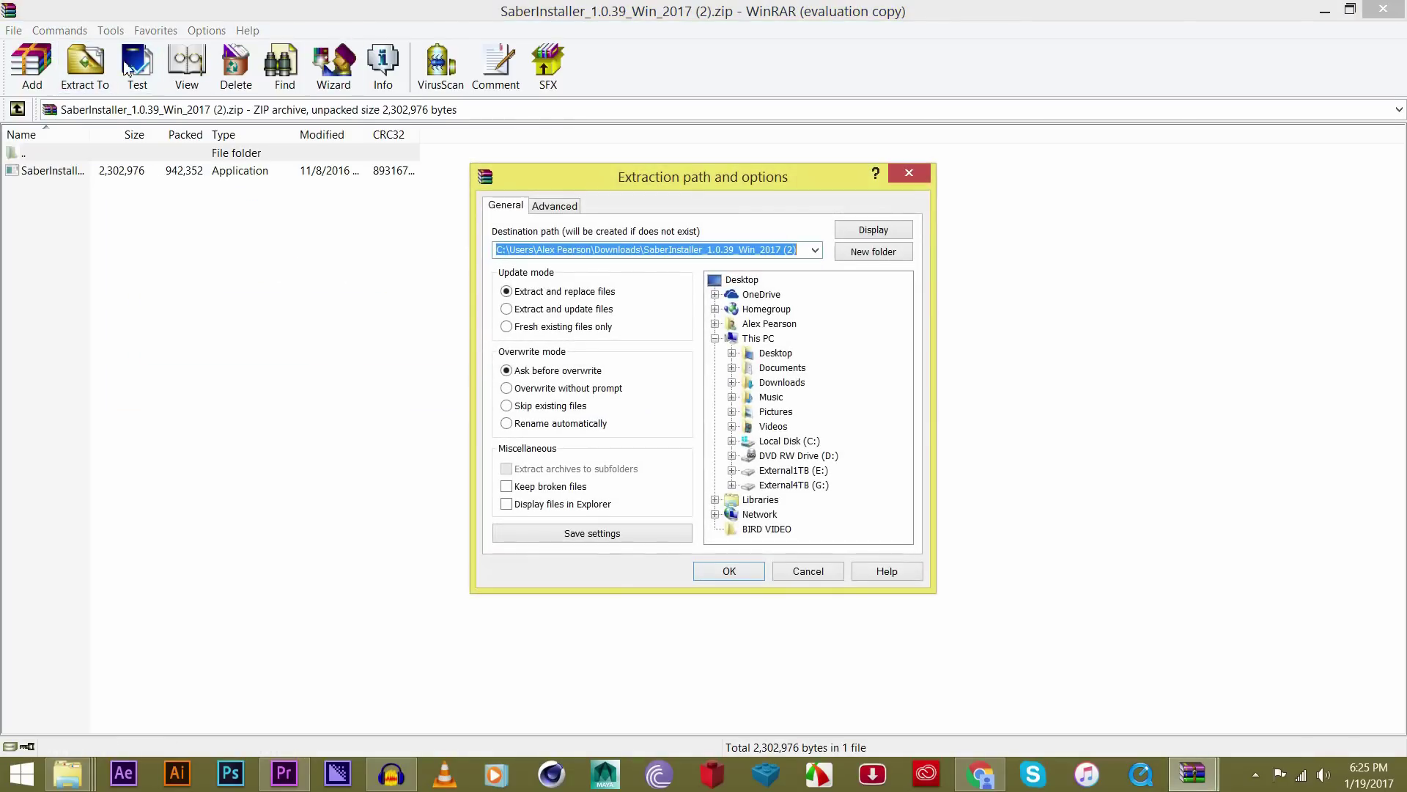
pyautogui.click(775, 352)
pyautogui.click(731, 571)
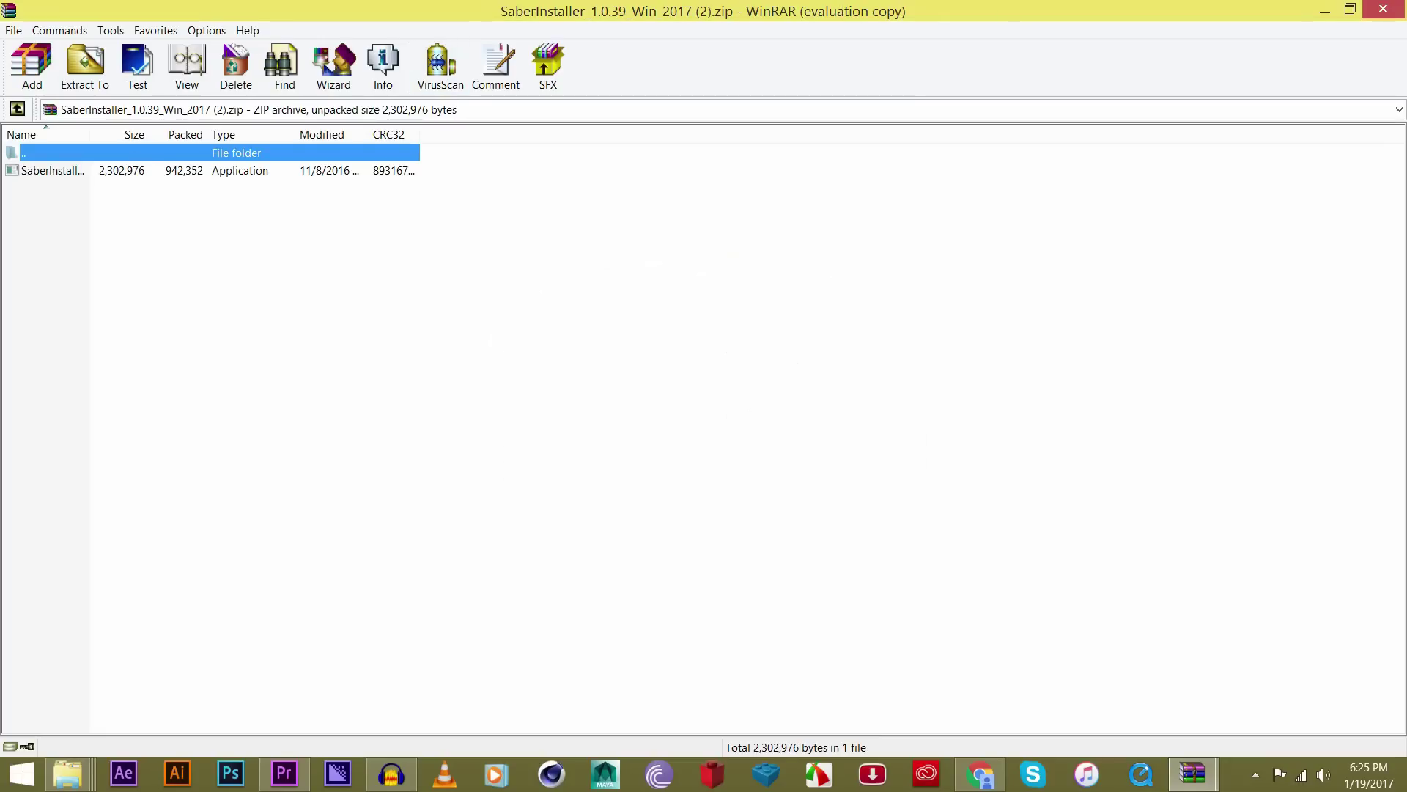
# - Minimize the open windows, launch the extracted Saber installer from the desktop and continue to the After Effects version selection
pyautogui.click(1326, 11)
pyautogui.click(1334, 9)
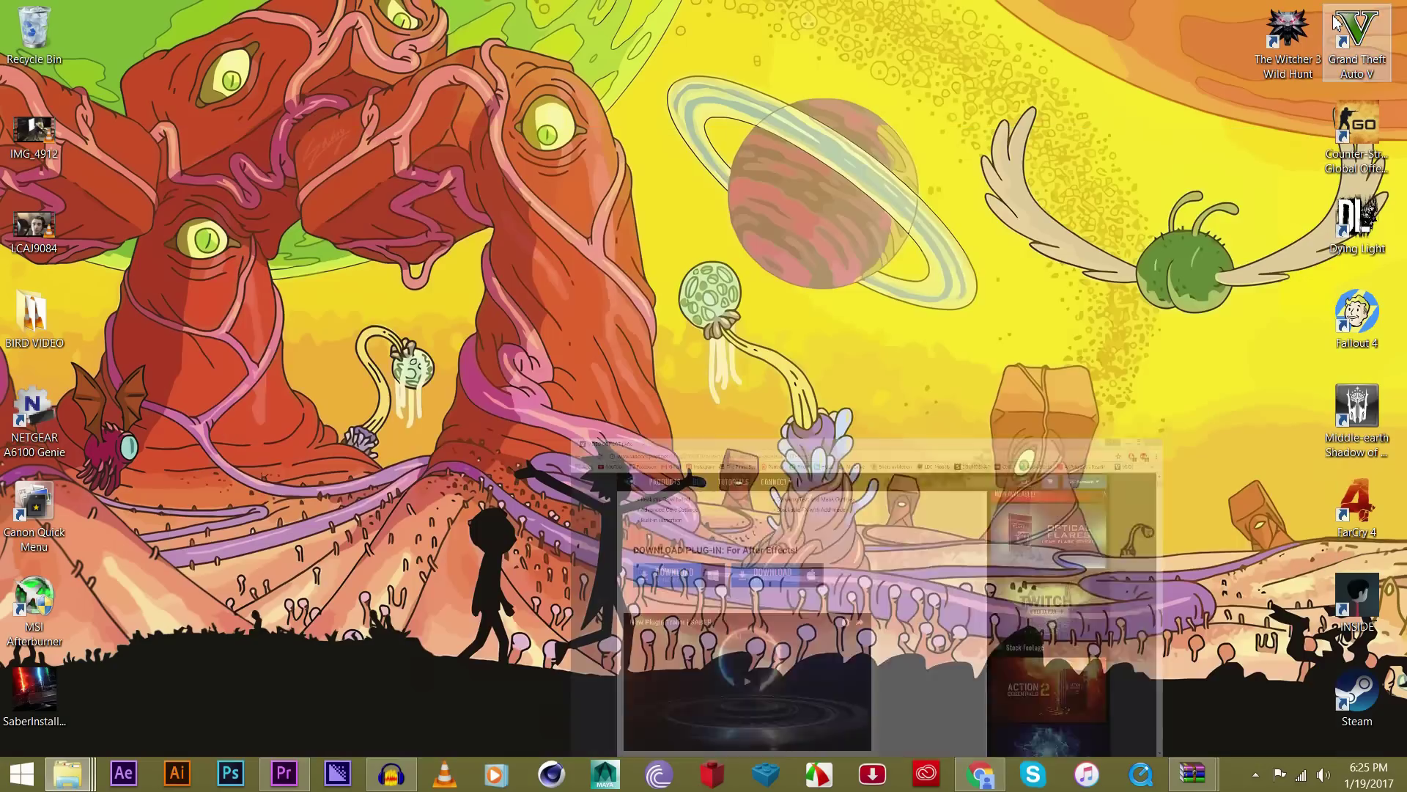
pyautogui.doubleClick(53, 691)
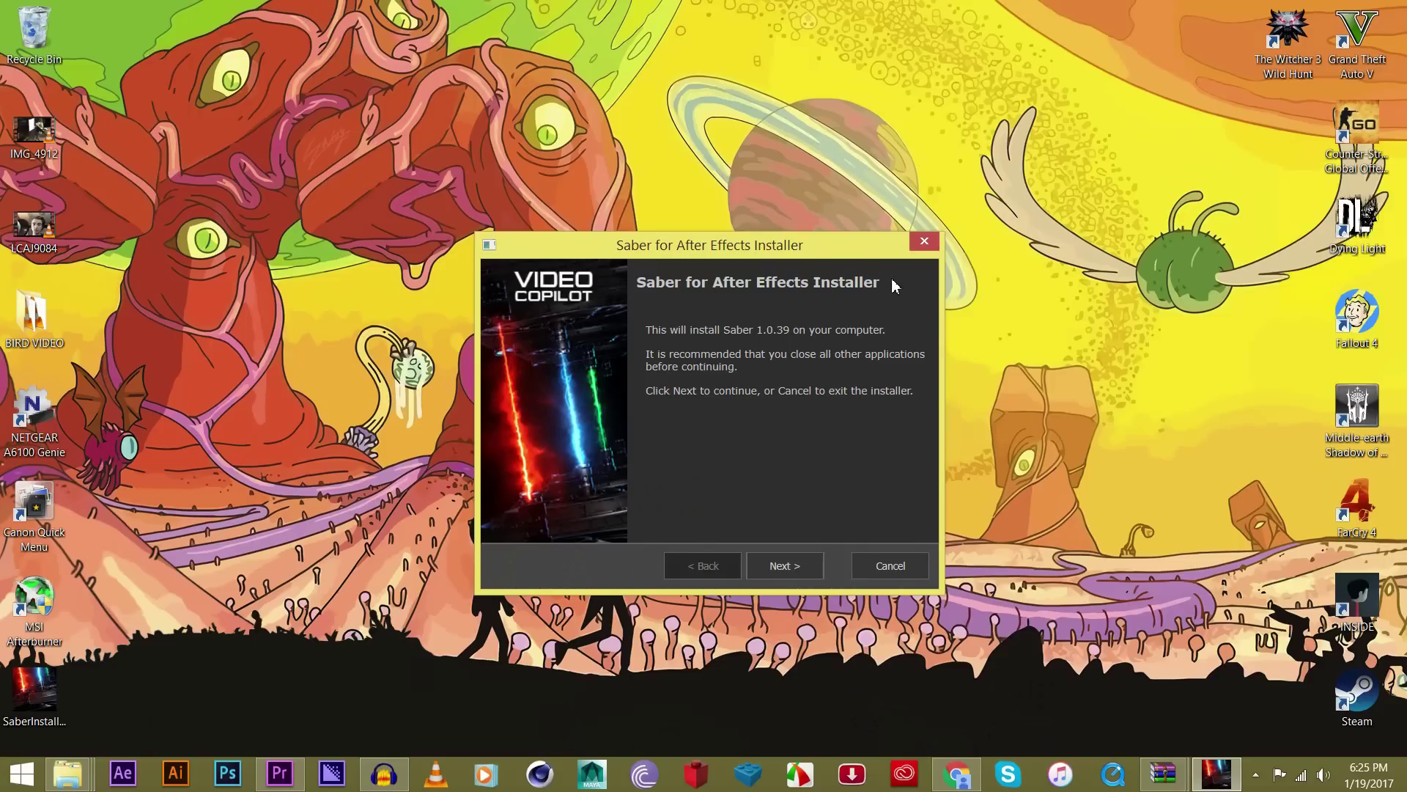
pyautogui.click(797, 569)
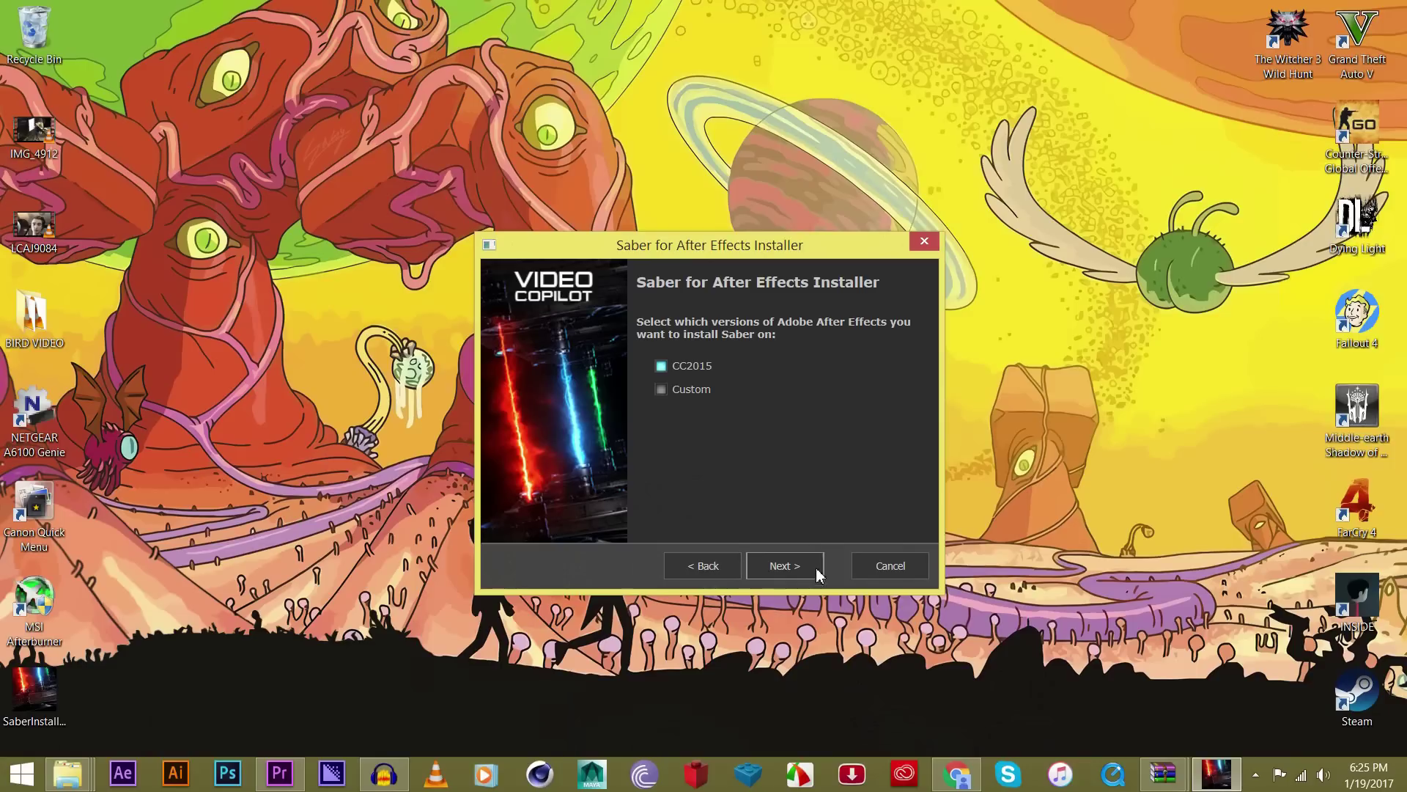
# - Enable the Custom install target for Saber and browse for its plug-in path on Local Disk (C:)
pyautogui.click(698, 391)
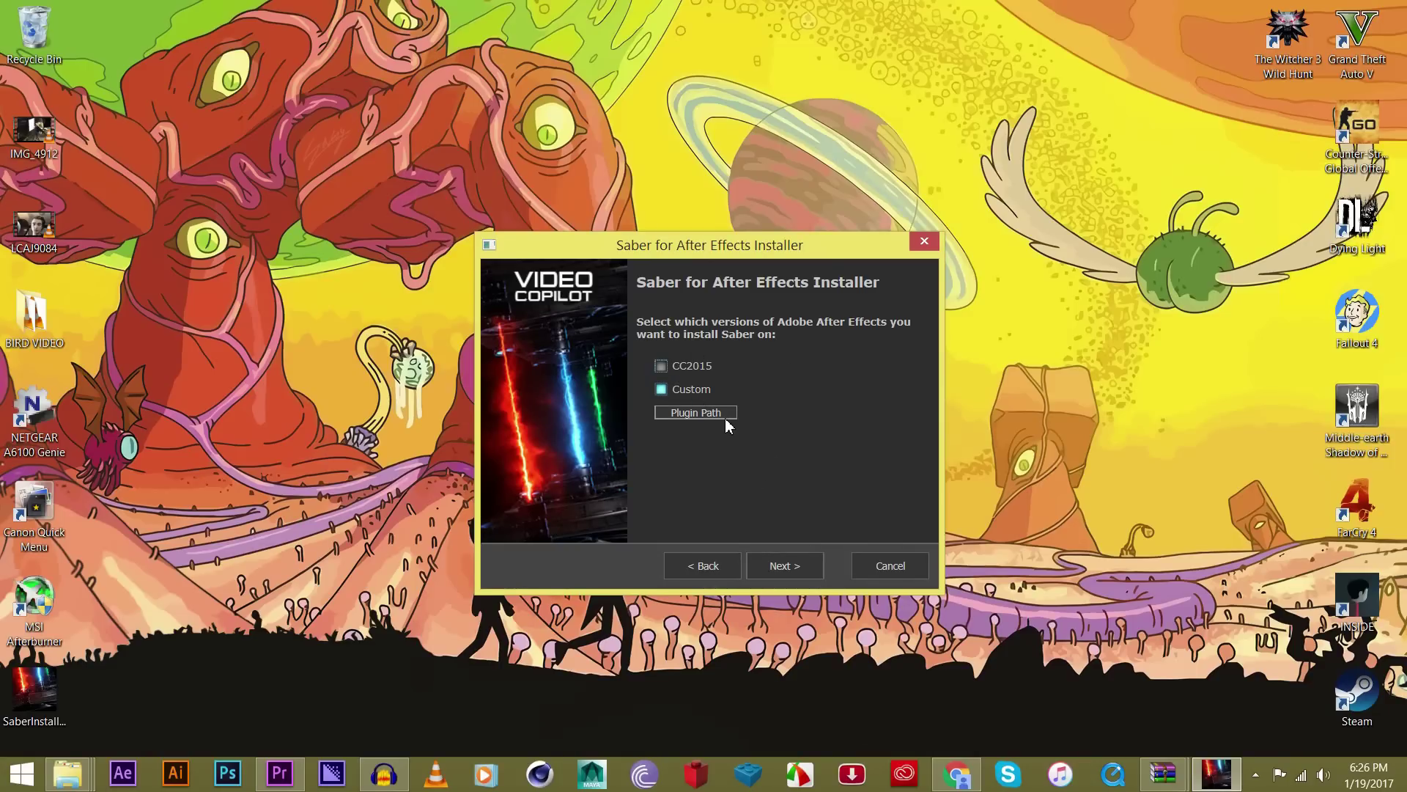
pyautogui.click(679, 411)
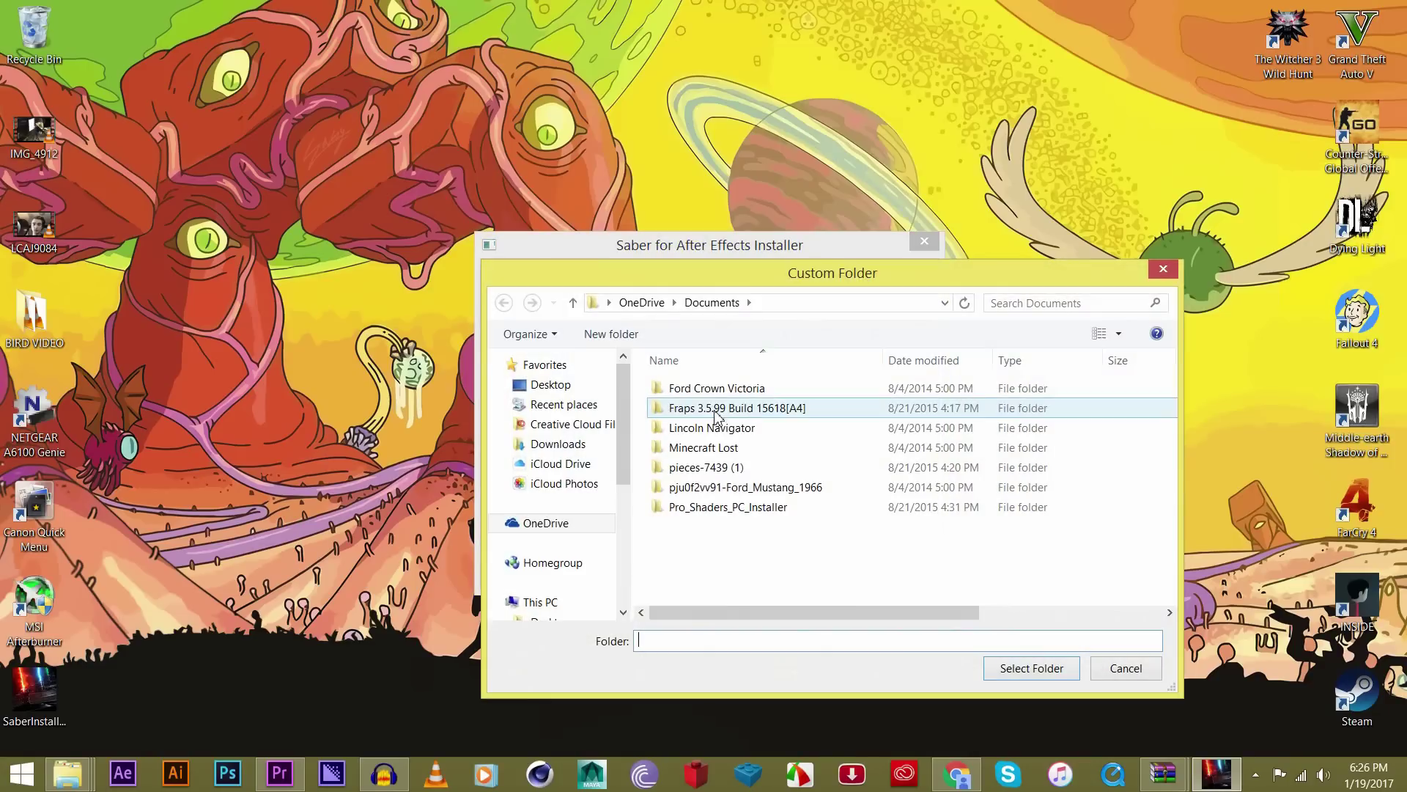
pyautogui.click(551, 605)
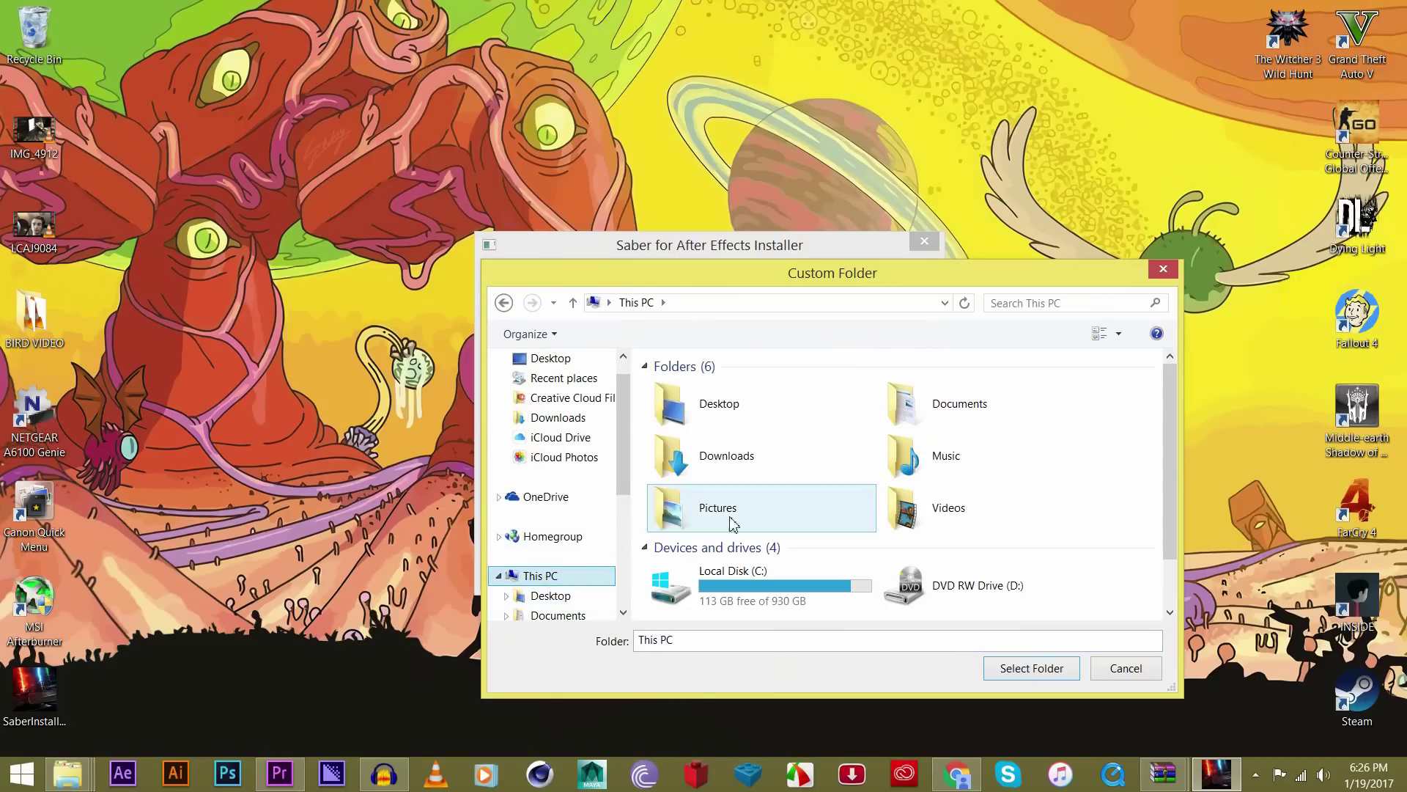
pyautogui.click(762, 580)
pyautogui.scroll(-1, 763, 583)
pyautogui.doubleClick(794, 533)
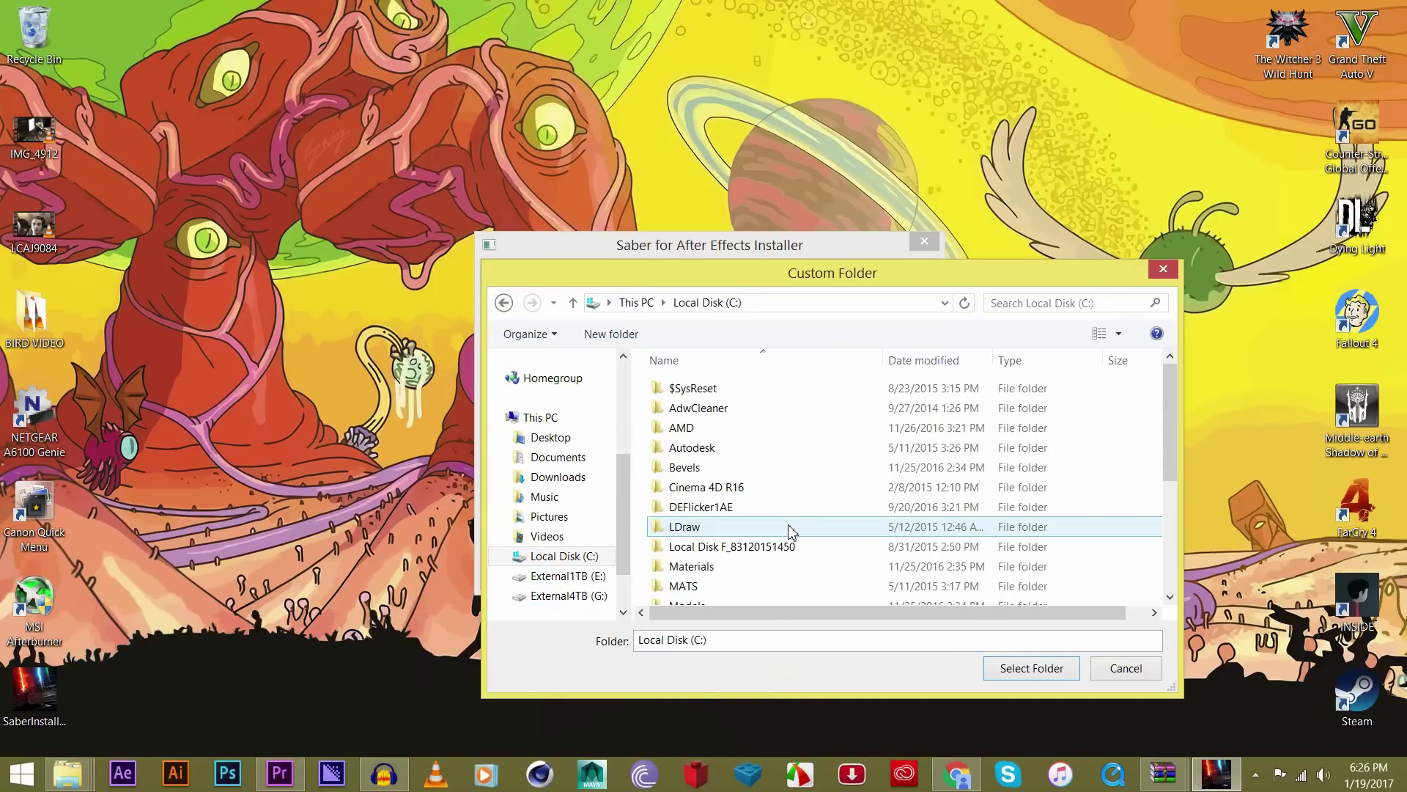
# - Try Program Files\Adobe\Adobe After Effects CC 2014\Support Files\Plug-ins as the custom plug-in path, and turn the Custom target off again
pyautogui.scroll(-1, 733, 539)
pyautogui.scroll(-1, 733, 540)
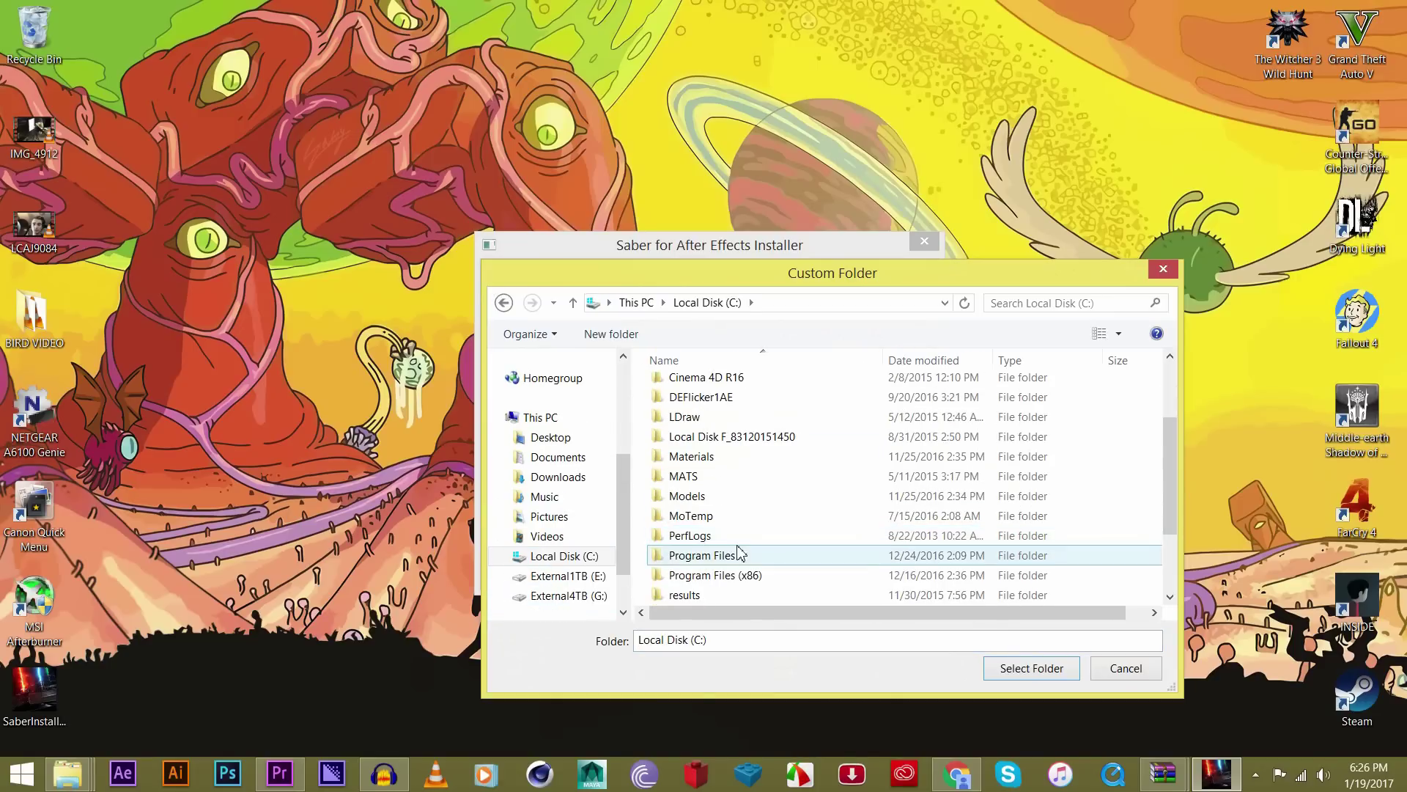
pyautogui.doubleClick(738, 551)
pyautogui.scroll(-2, 729, 416)
pyautogui.scroll(2, 729, 416)
pyautogui.doubleClick(724, 415)
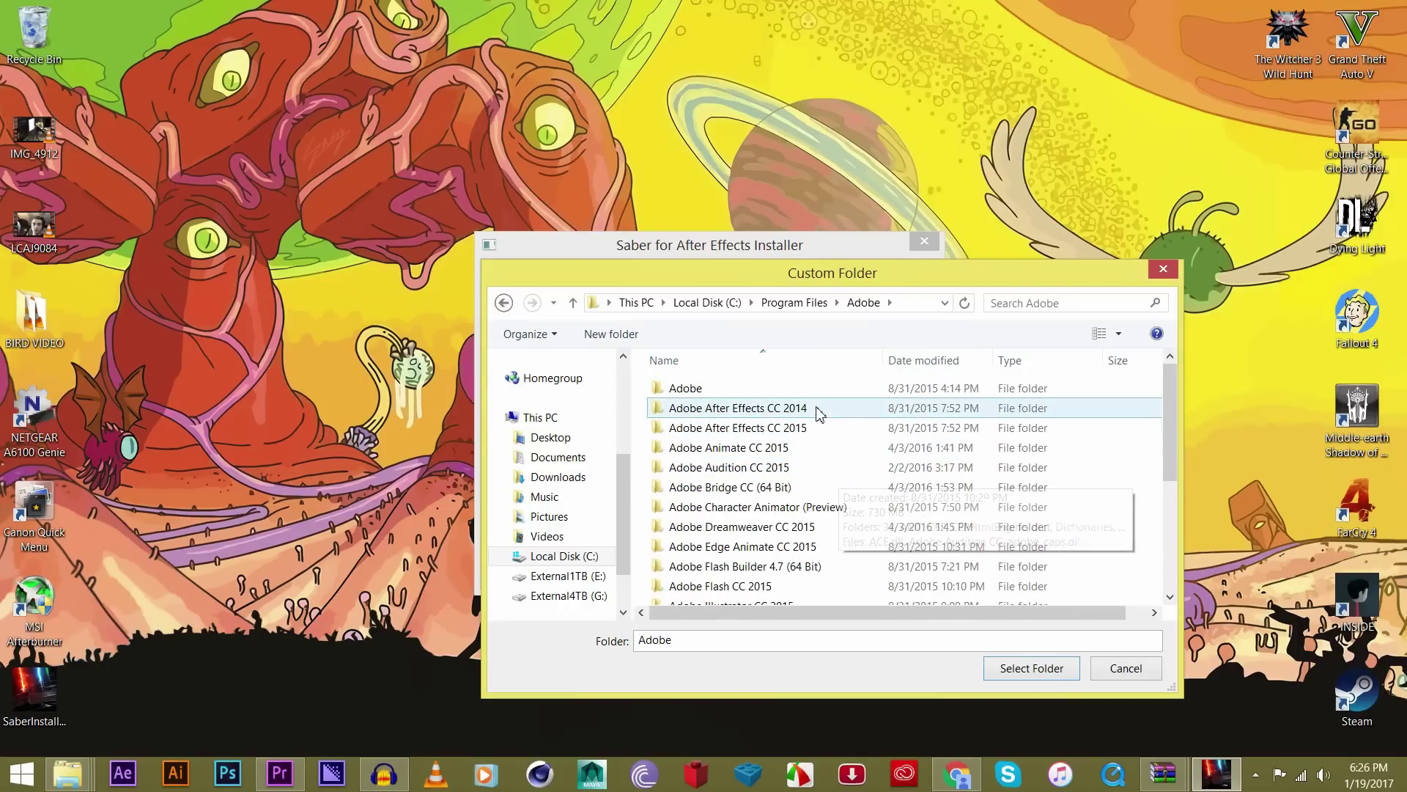
pyautogui.doubleClick(817, 410)
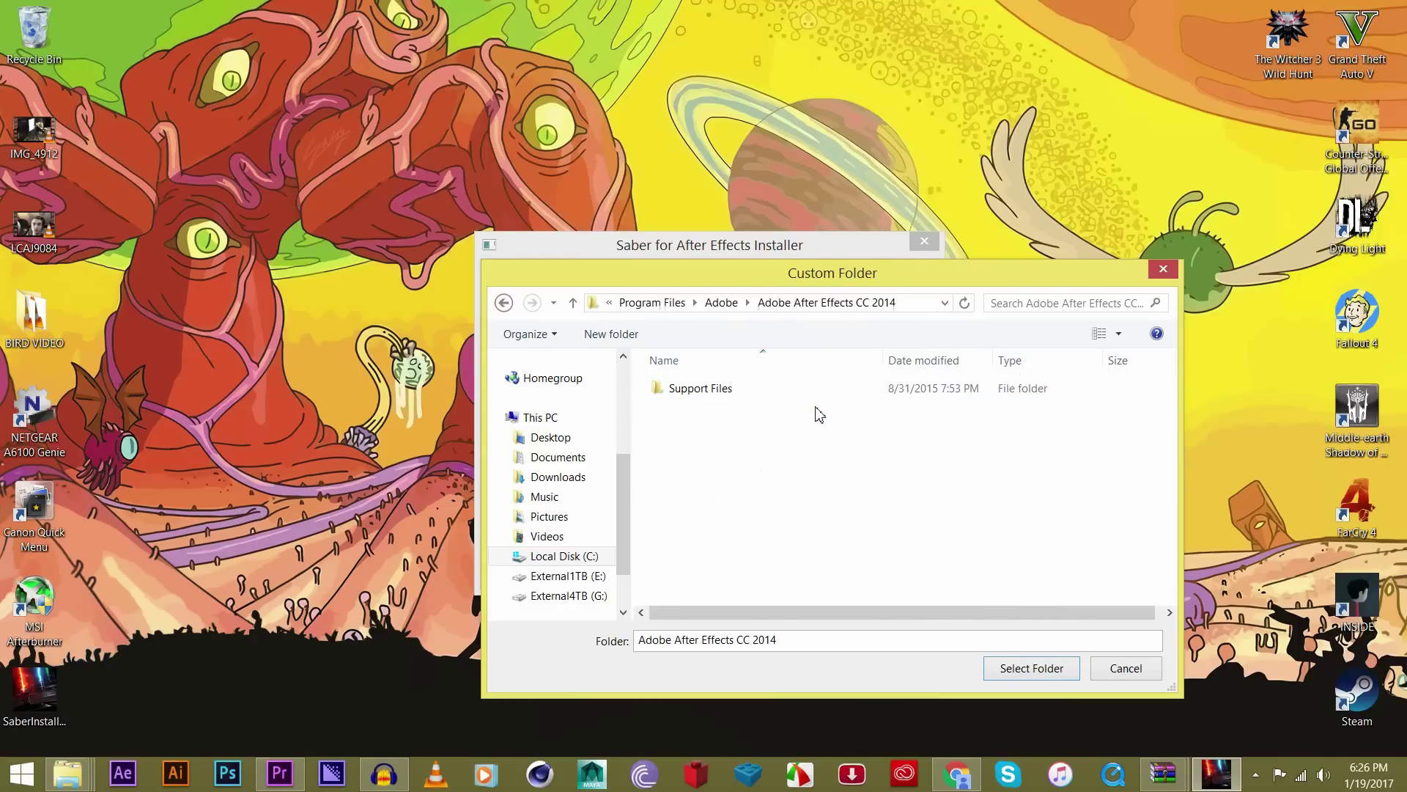
pyautogui.doubleClick(760, 393)
pyautogui.doubleClick(760, 394)
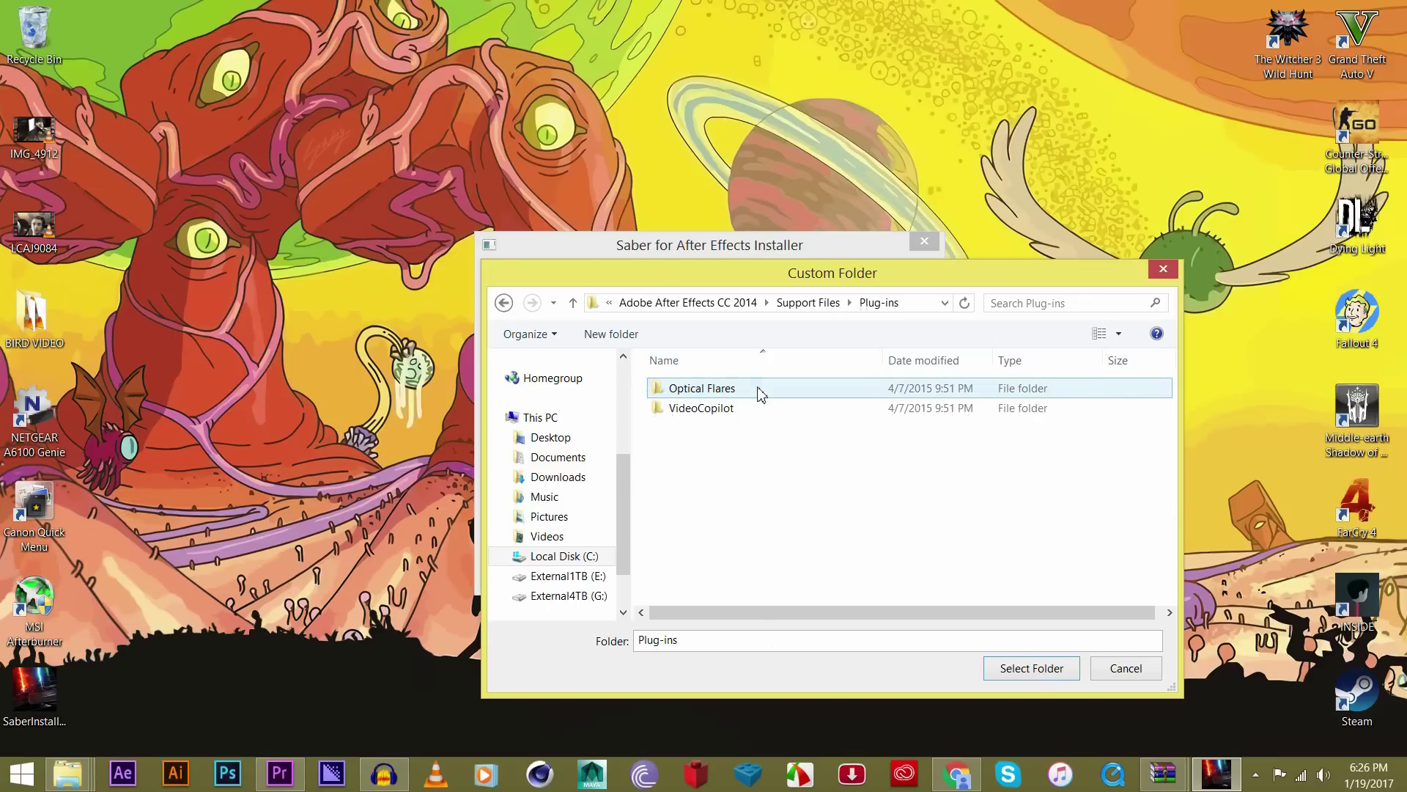
pyautogui.click(1017, 680)
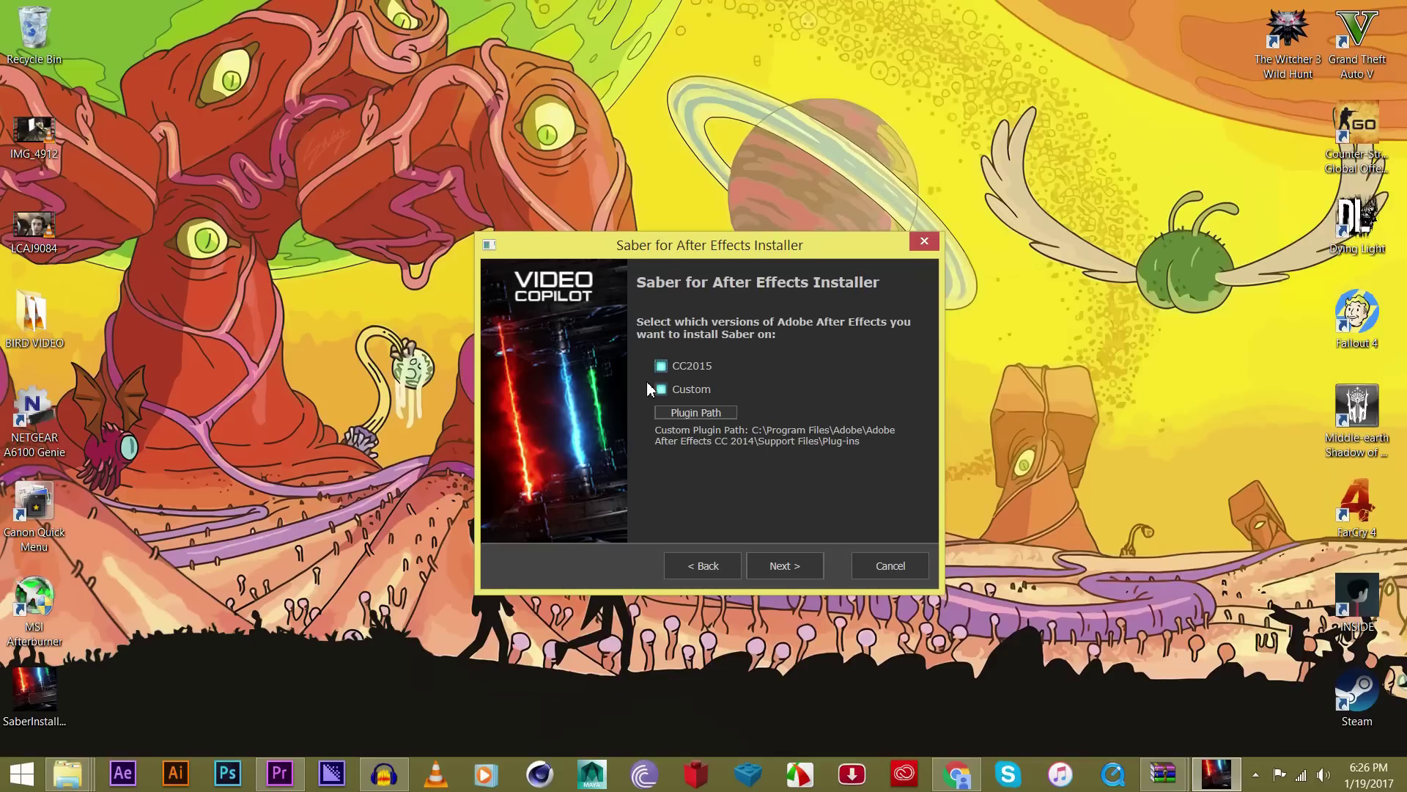
pyautogui.click(661, 389)
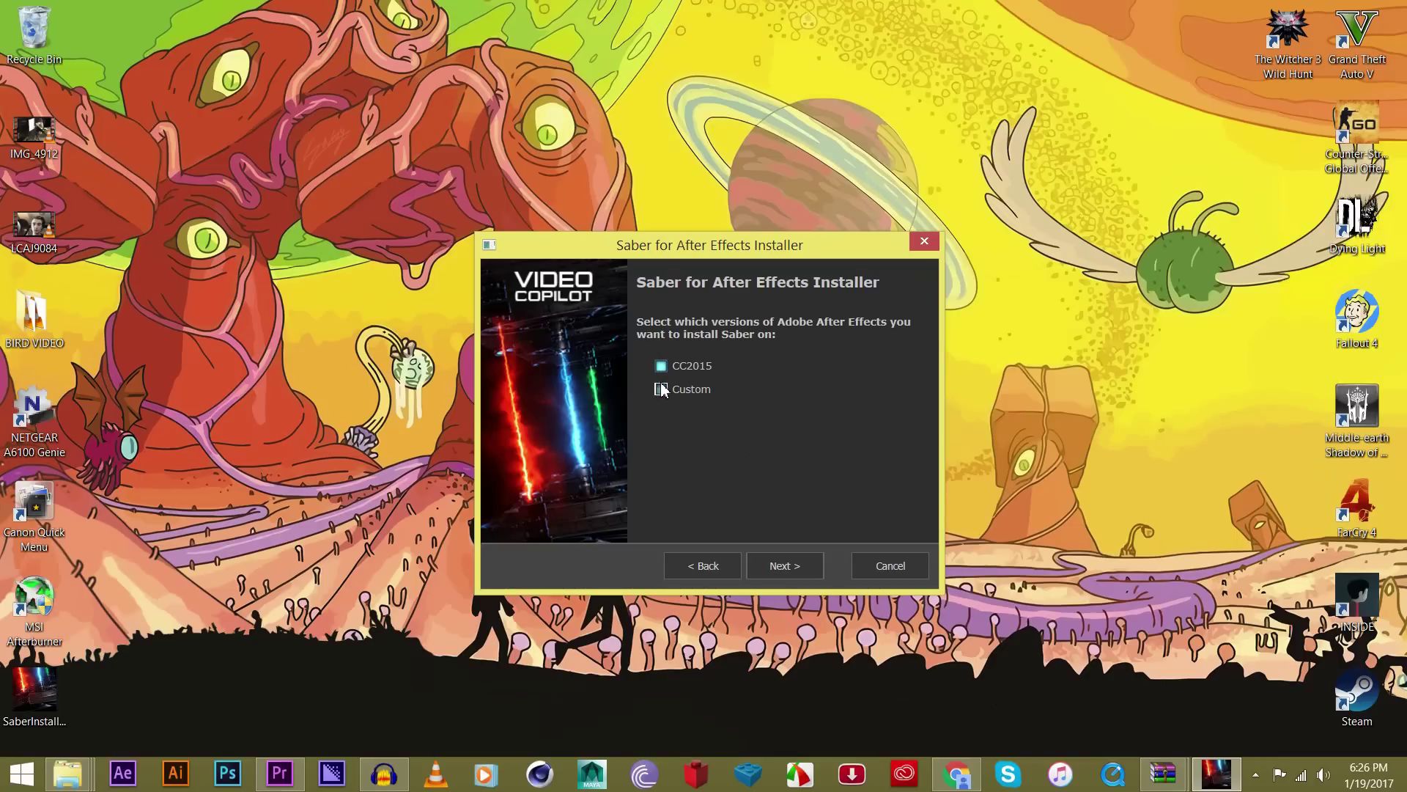
# - Install Saber for After Effects CC2015 and close the installer
pyautogui.click(794, 577)
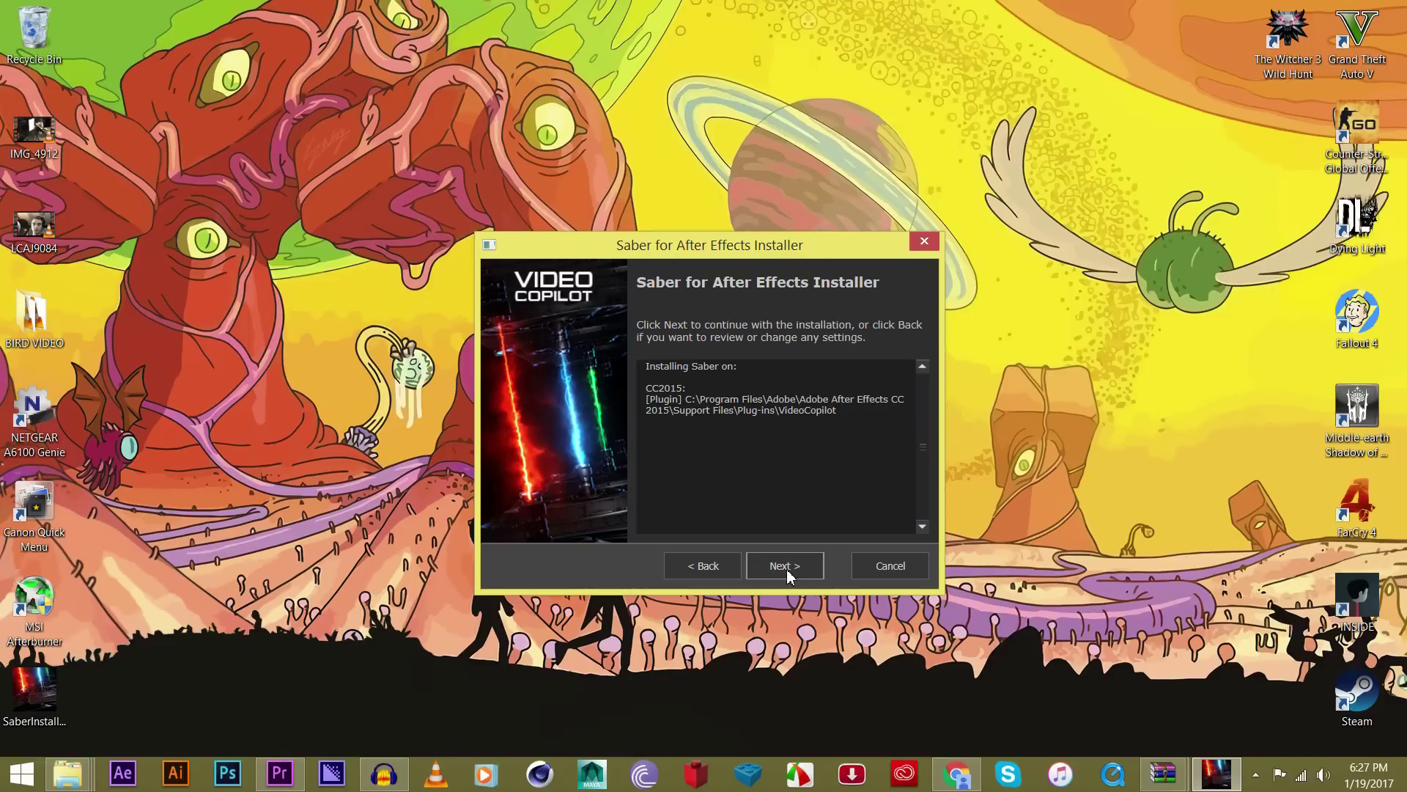
pyautogui.click(788, 575)
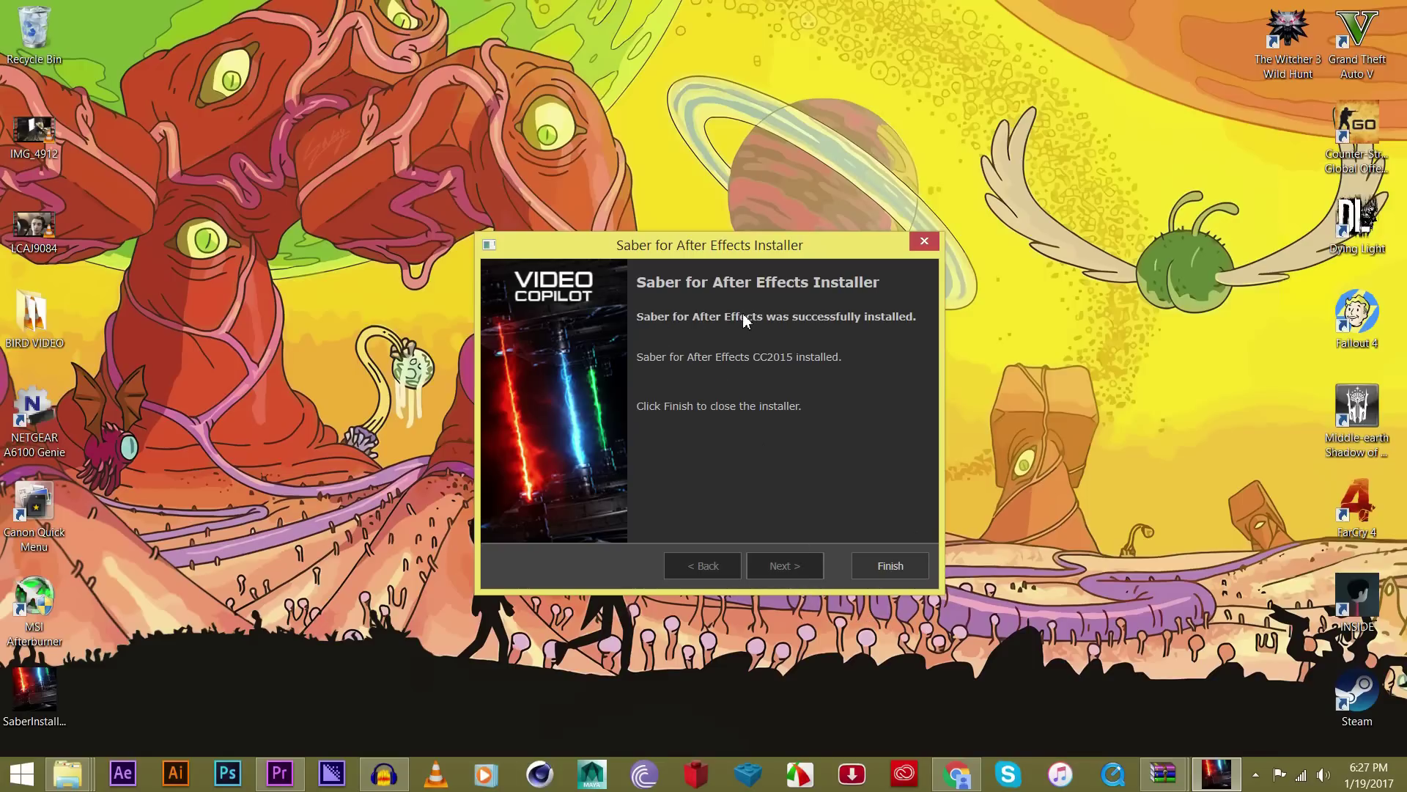
pyautogui.click(916, 573)
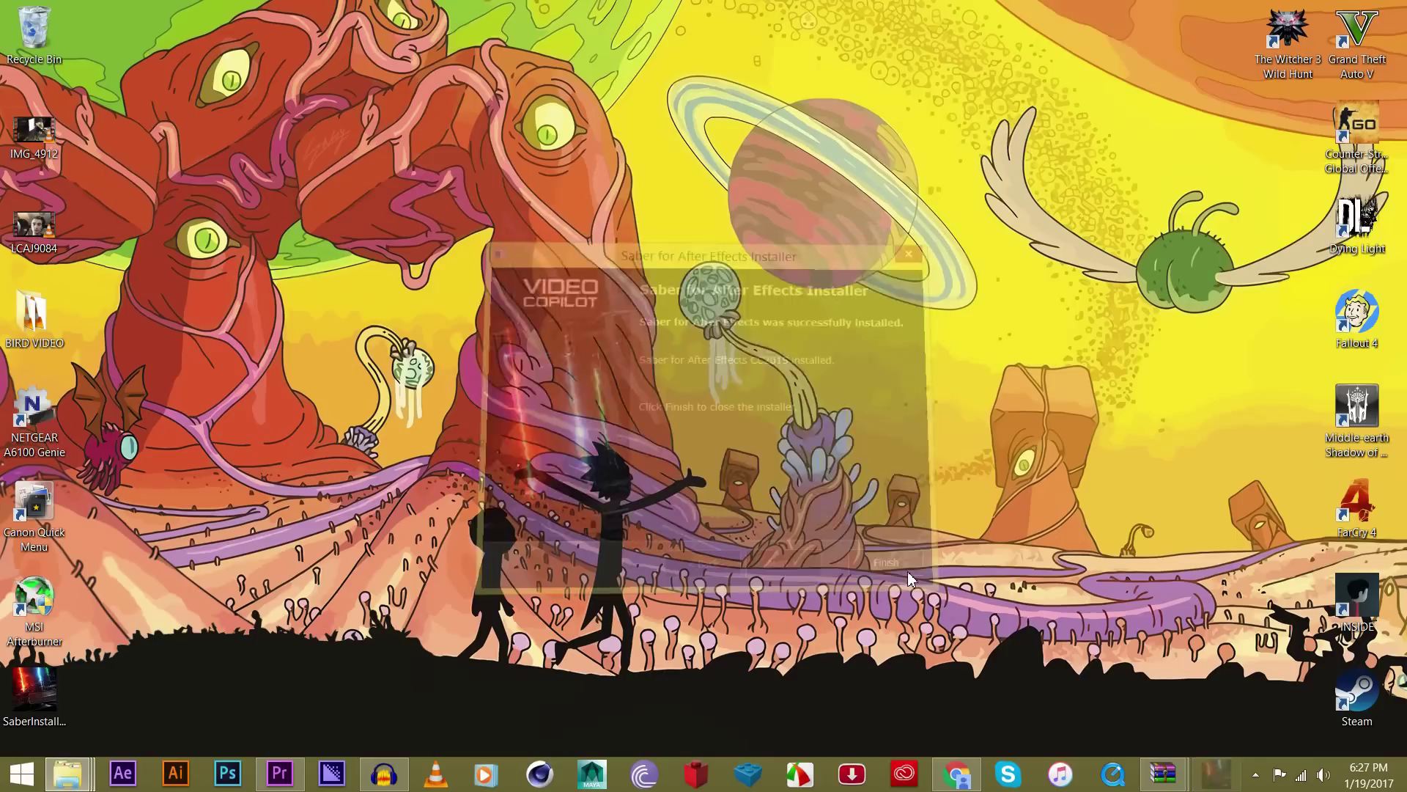
# - Switch to After Effects and locate the Saber effect in the Video Copilot category of the effects list
pyautogui.click(110, 784)
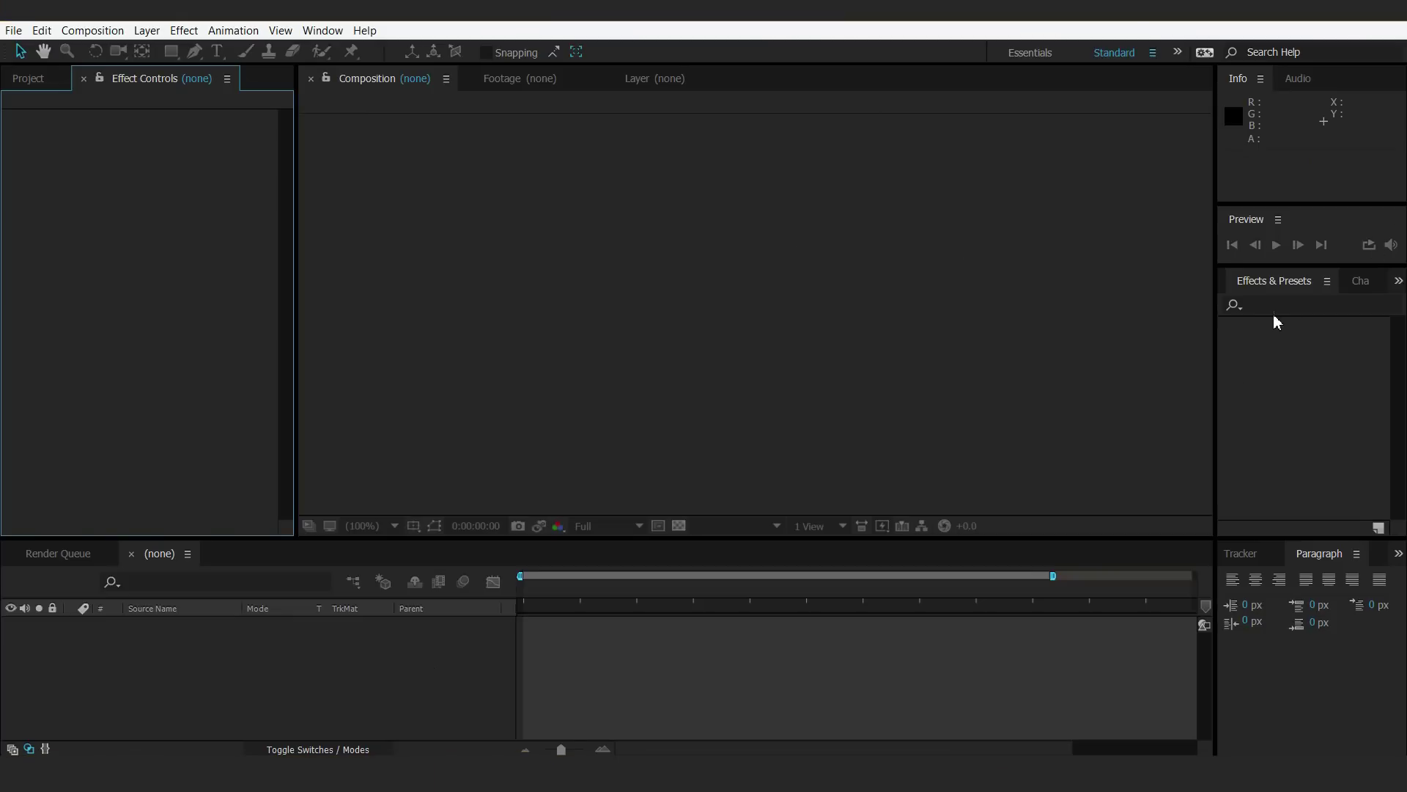
pyautogui.click(1273, 310)
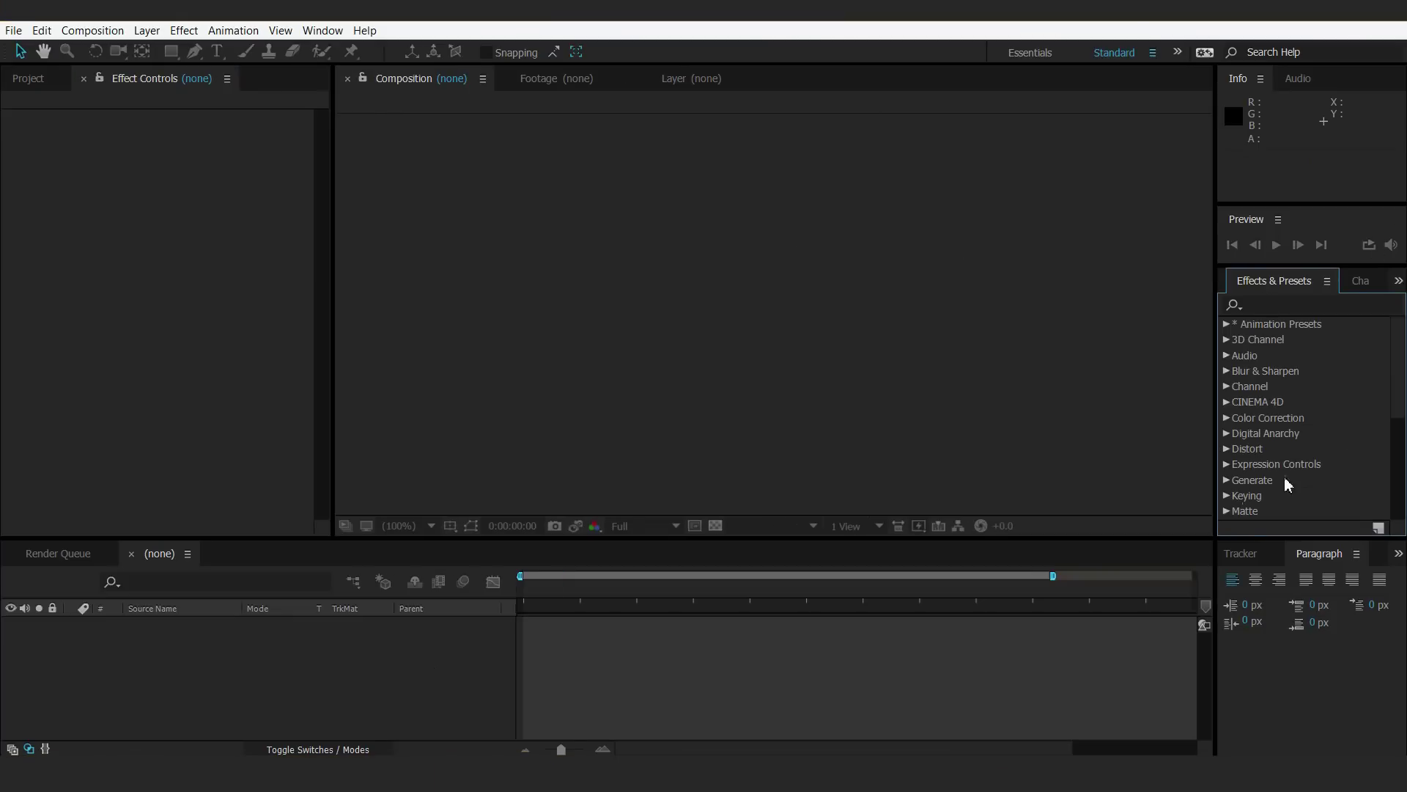
pyautogui.moveTo(1397, 390); pyautogui.dragTo(1288, 512)
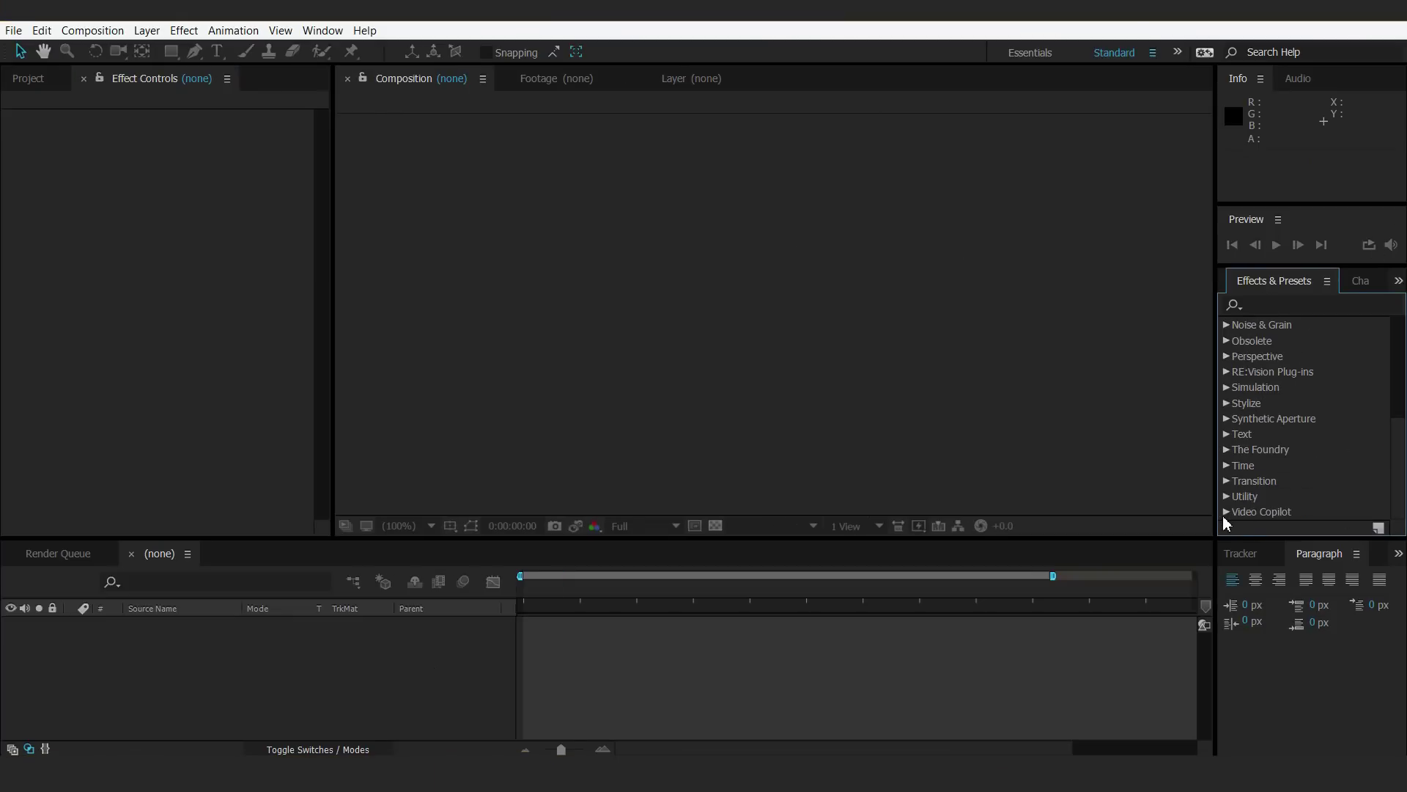
pyautogui.click(1224, 512)
pyautogui.click(1282, 513)
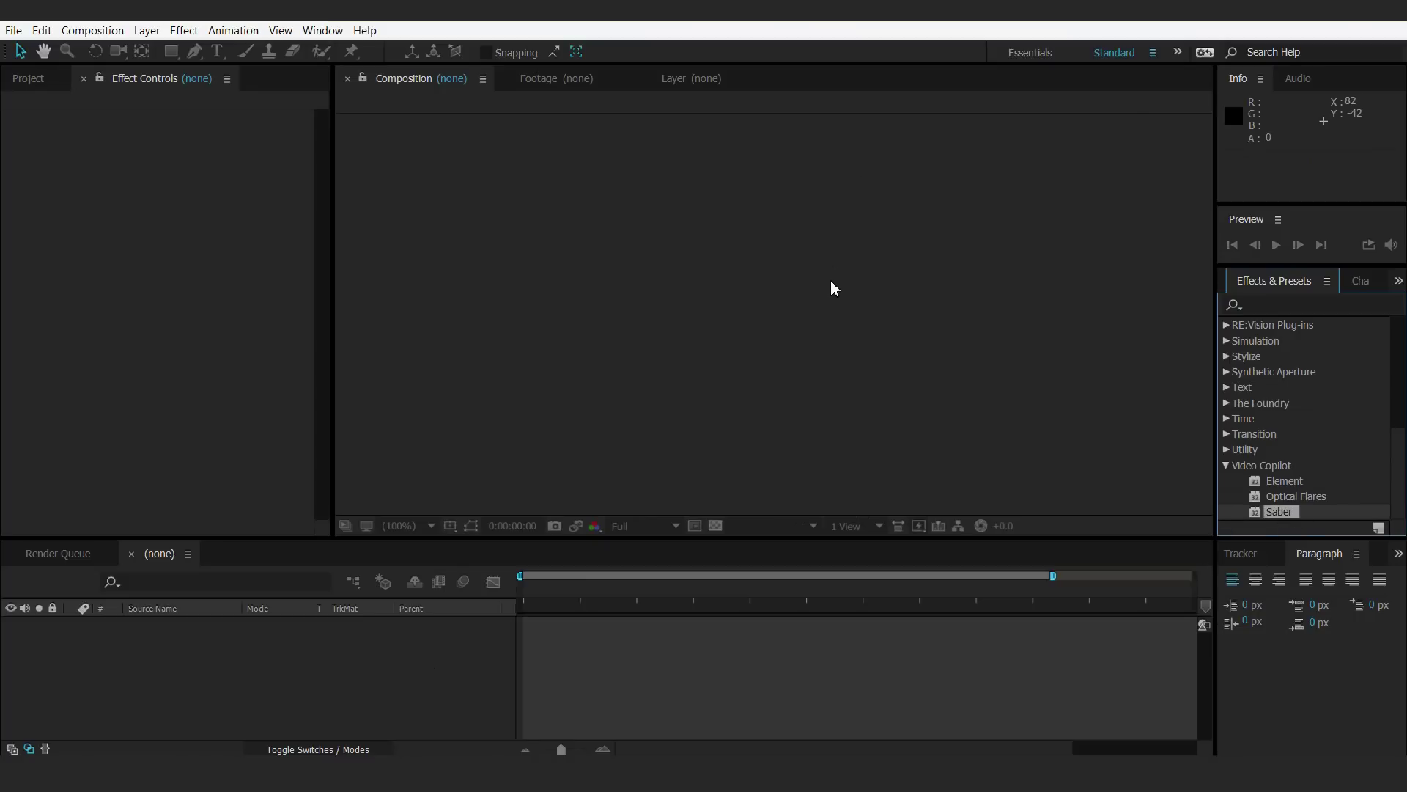
# - Import the Lightsaber Tutorial Footage video and create a new composition from it
pyautogui.click(15, 31)
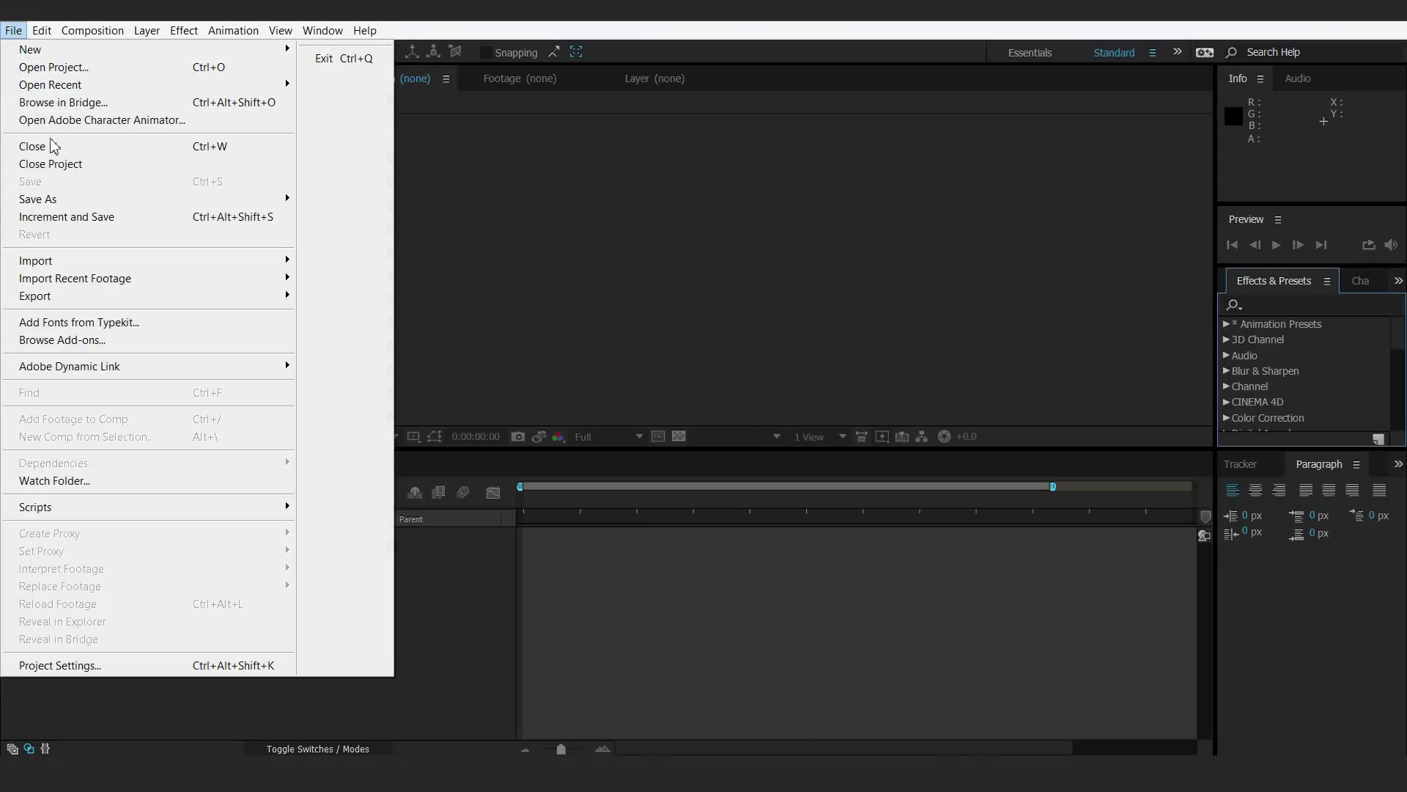
pyautogui.moveTo(228, 261)
pyautogui.click(464, 266)
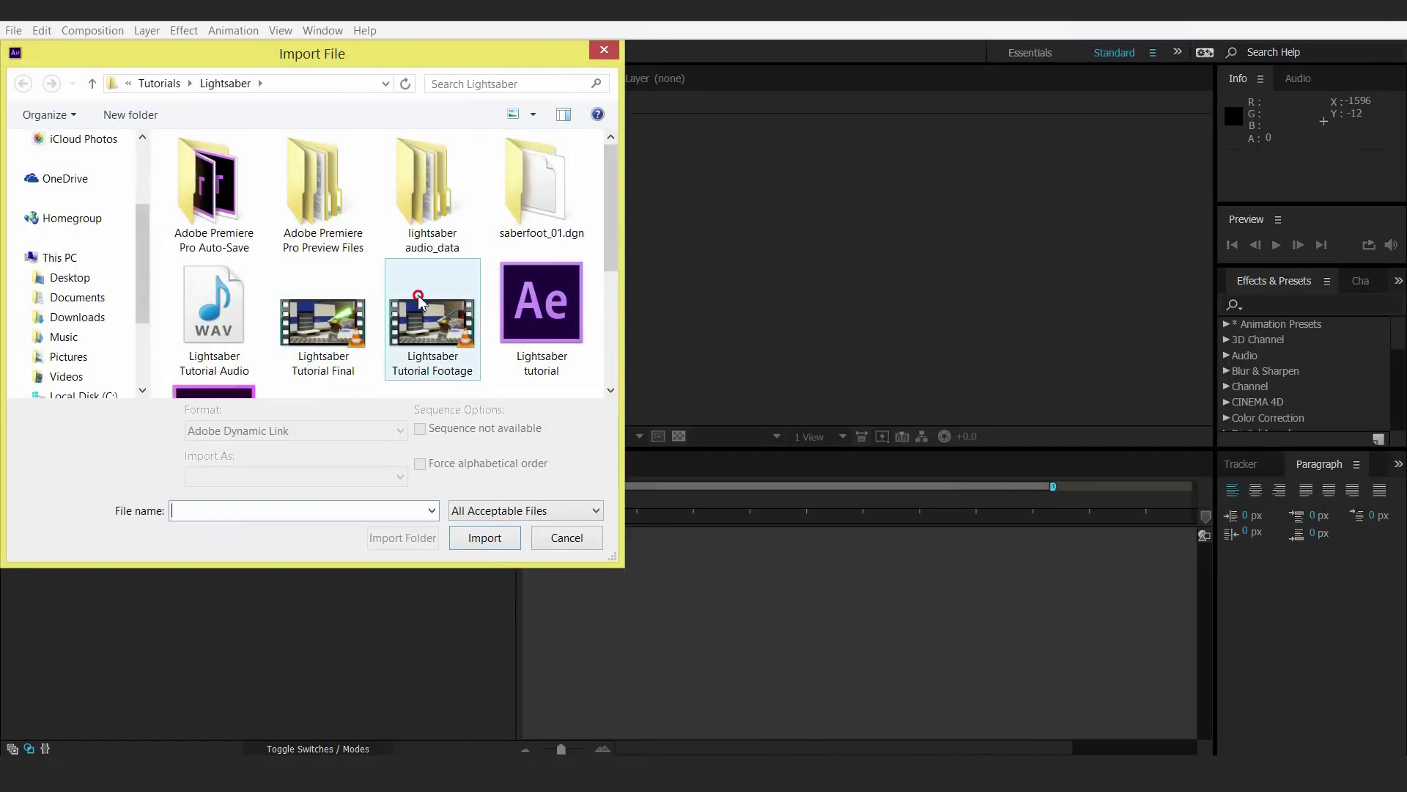
pyautogui.doubleClick(419, 301)
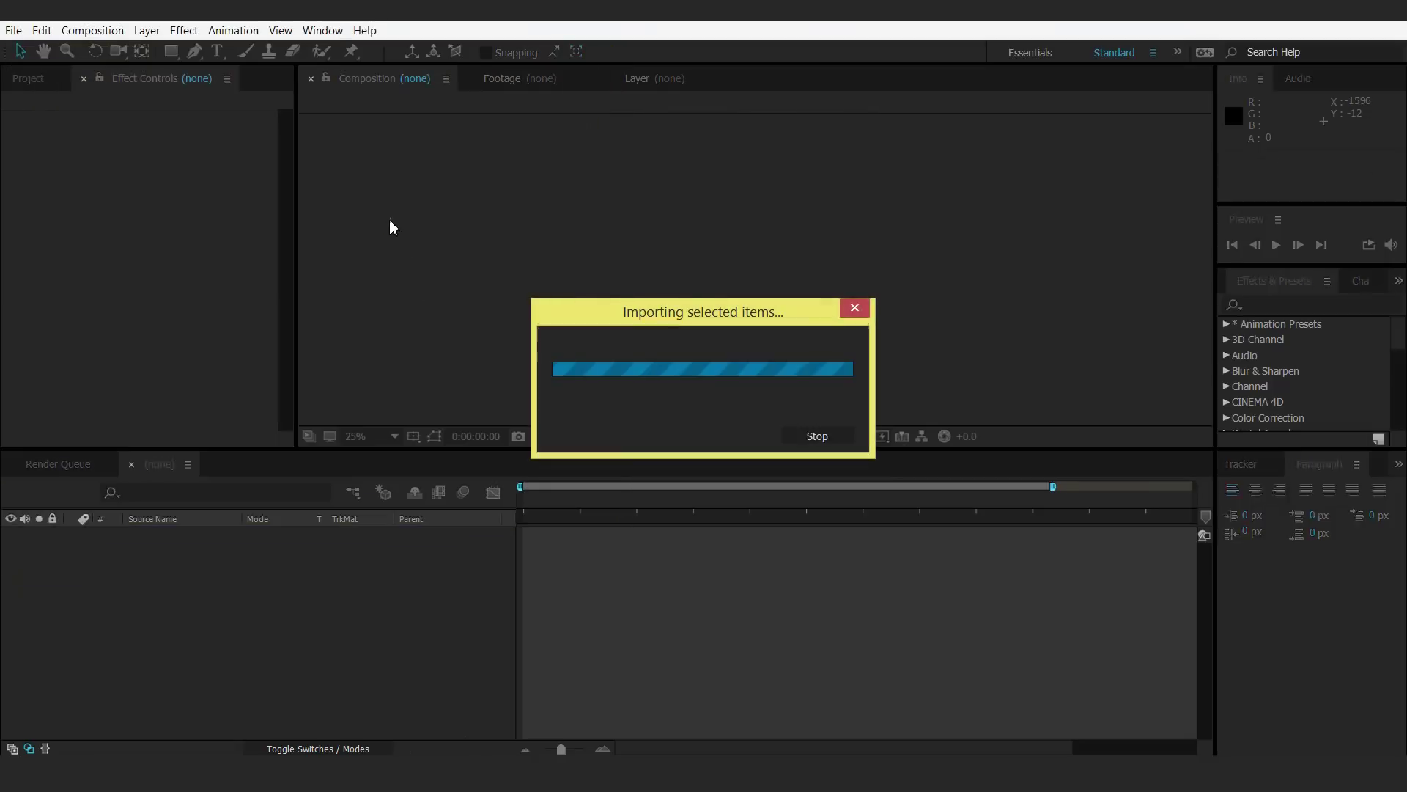
pyautogui.moveTo(60, 253); pyautogui.dragTo(58, 441)
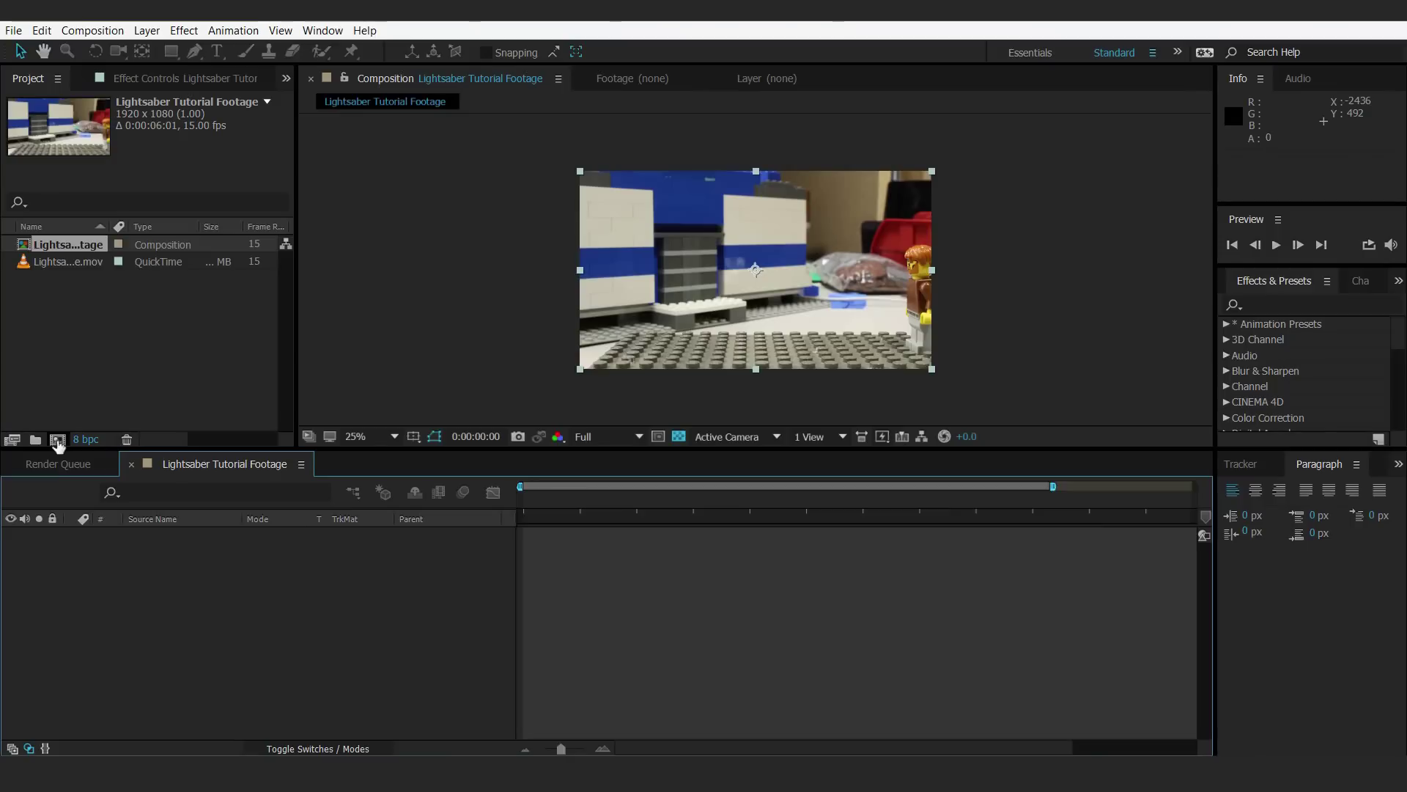
# - Fit the composition in the viewer and preview the footage, ending with the current time at 0:00:01:05
pyautogui.click(387, 440)
pyautogui.click(396, 473)
pyautogui.press('space')
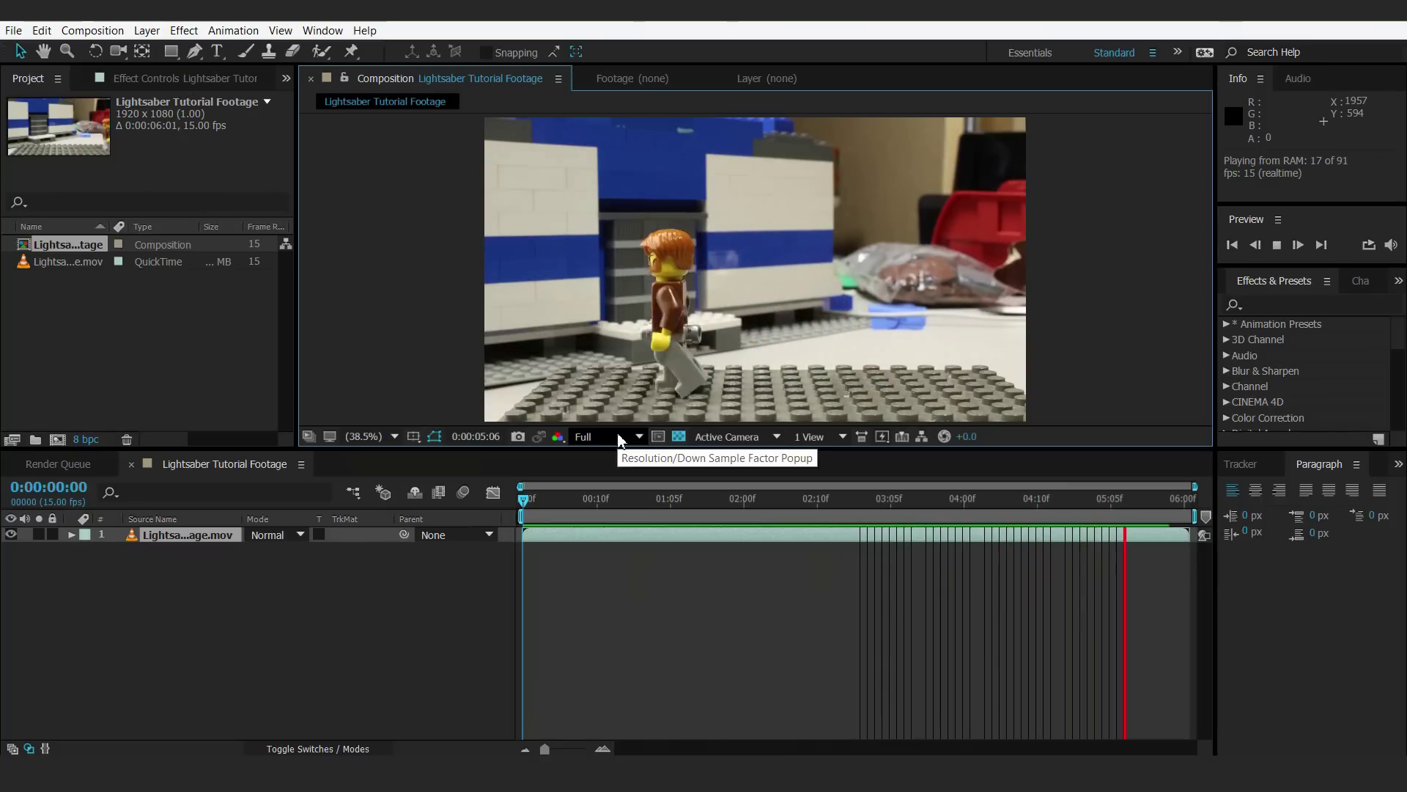
pyautogui.click(598, 516)
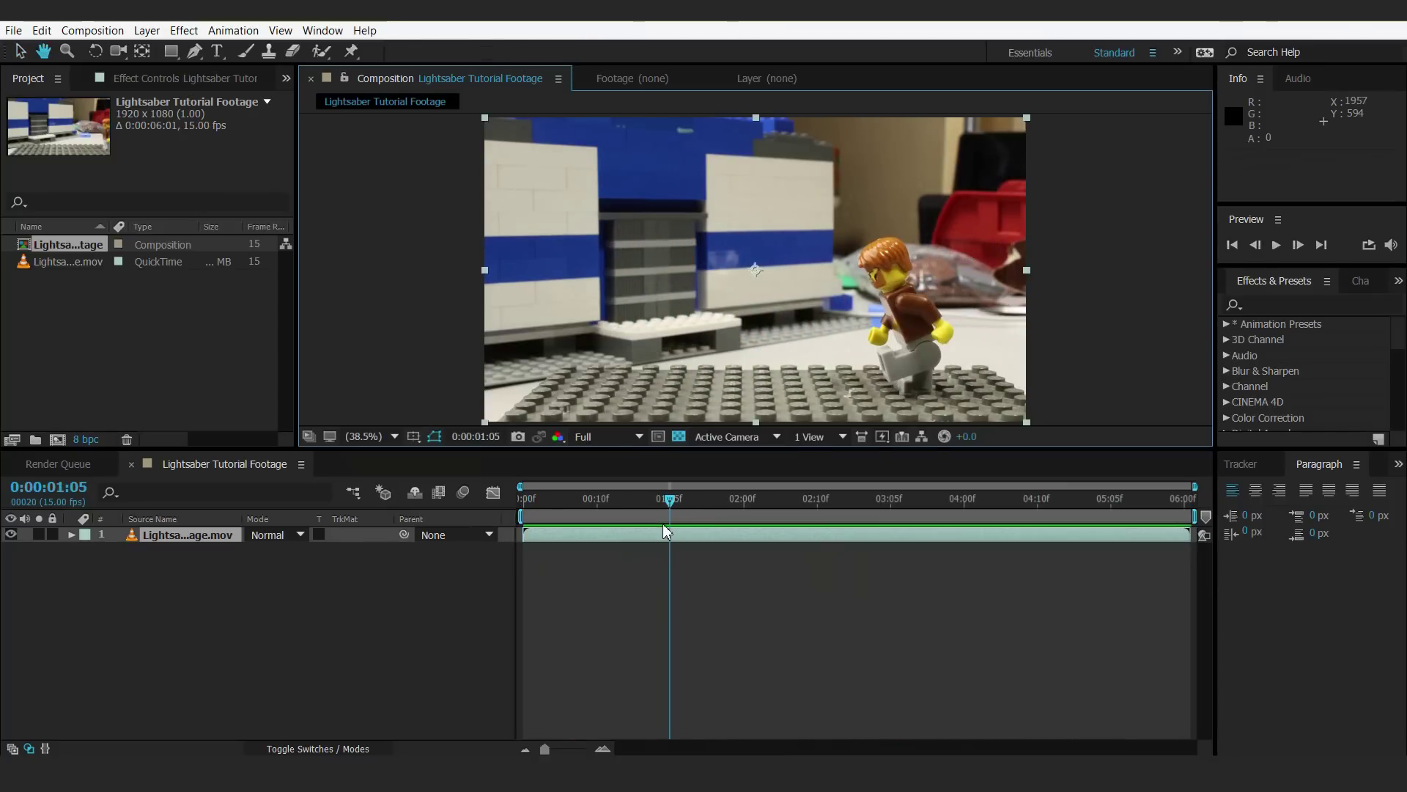
# - Return the current time to the first frame and add a black 1920 x 1080 solid layer above the footage
pyautogui.press('Home')
pyautogui.moveTo(581, 492); pyautogui.dragTo(521, 503)
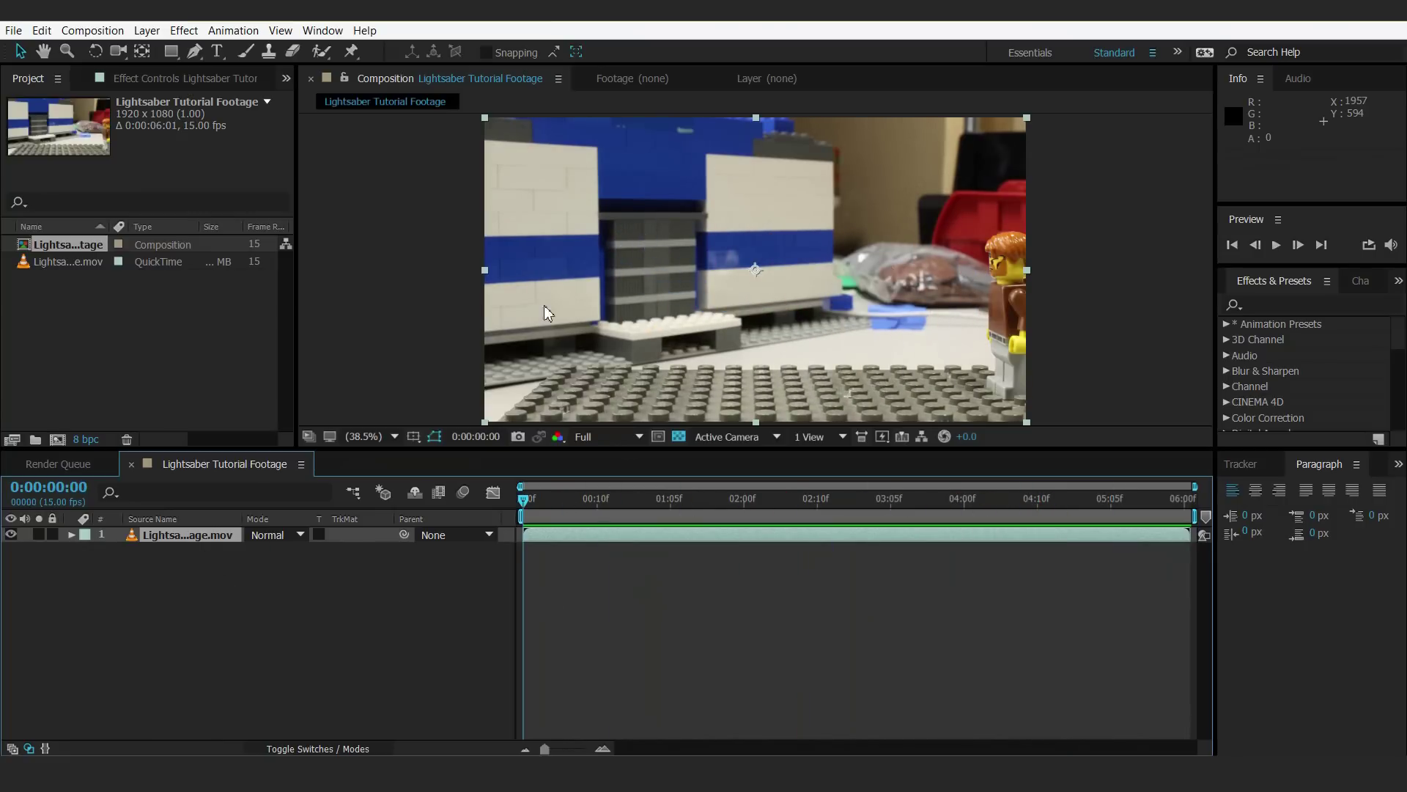
pyautogui.click(147, 31)
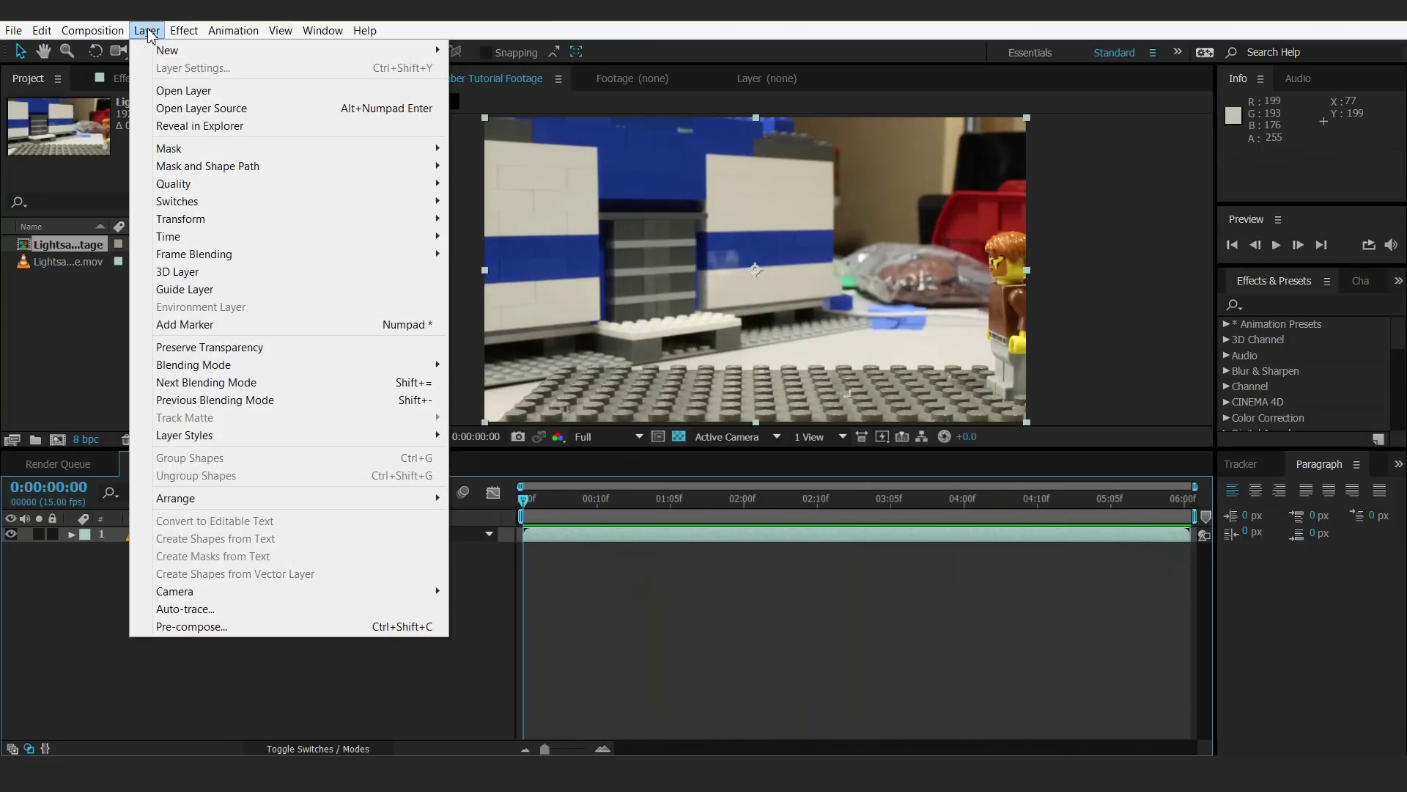
pyautogui.moveTo(176, 50)
pyautogui.click(652, 69)
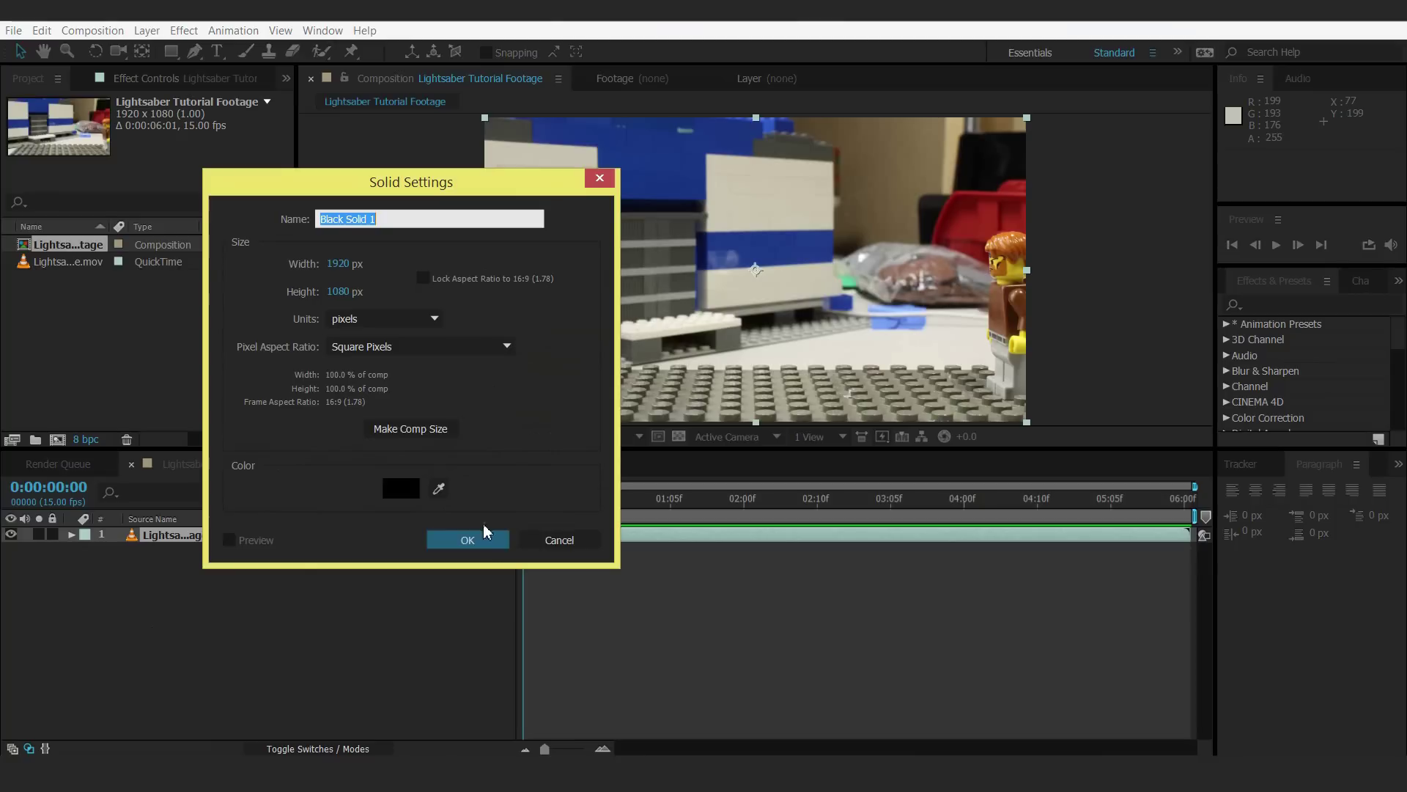
pyautogui.click(469, 540)
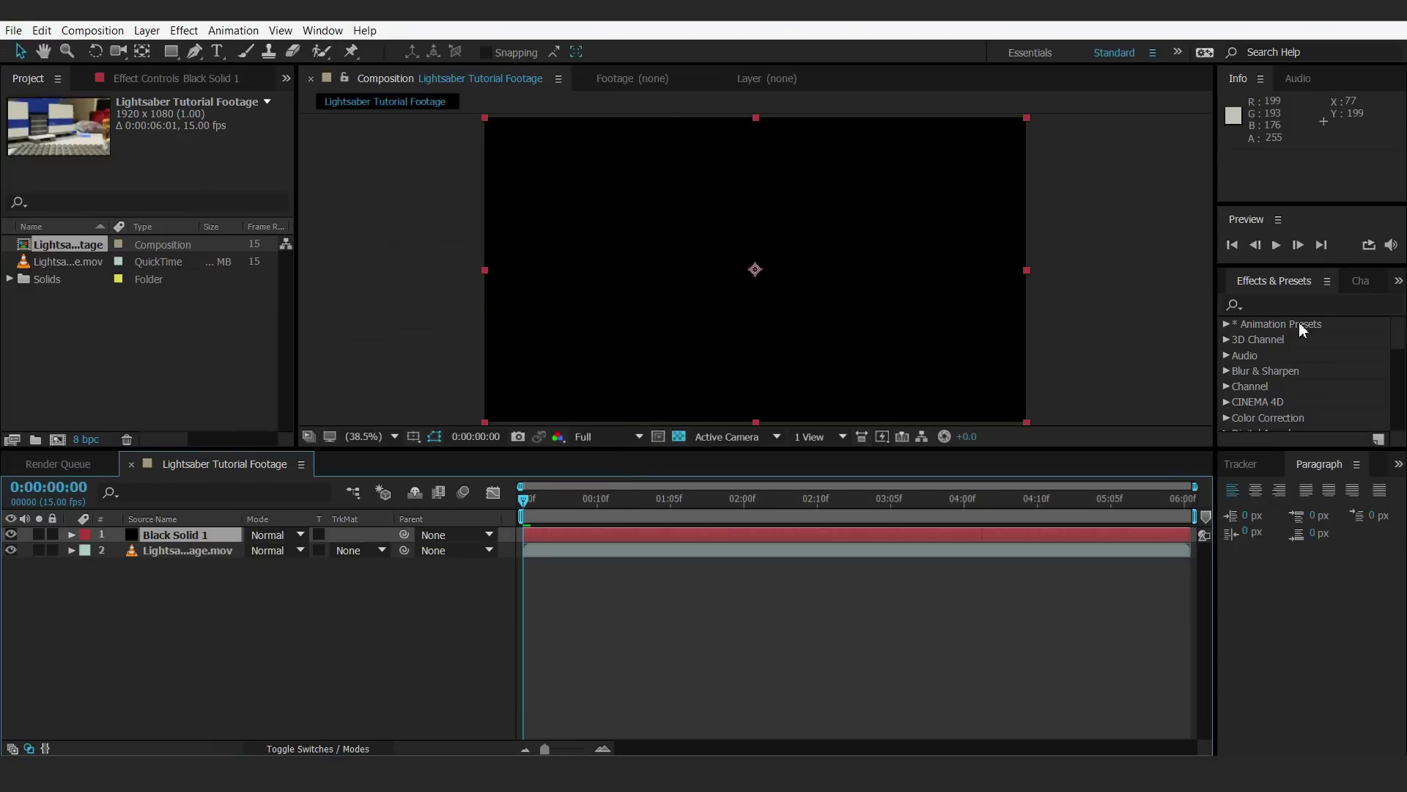
# - Find the Saber effect and apply it to the black solid layer
pyautogui.click(1293, 304)
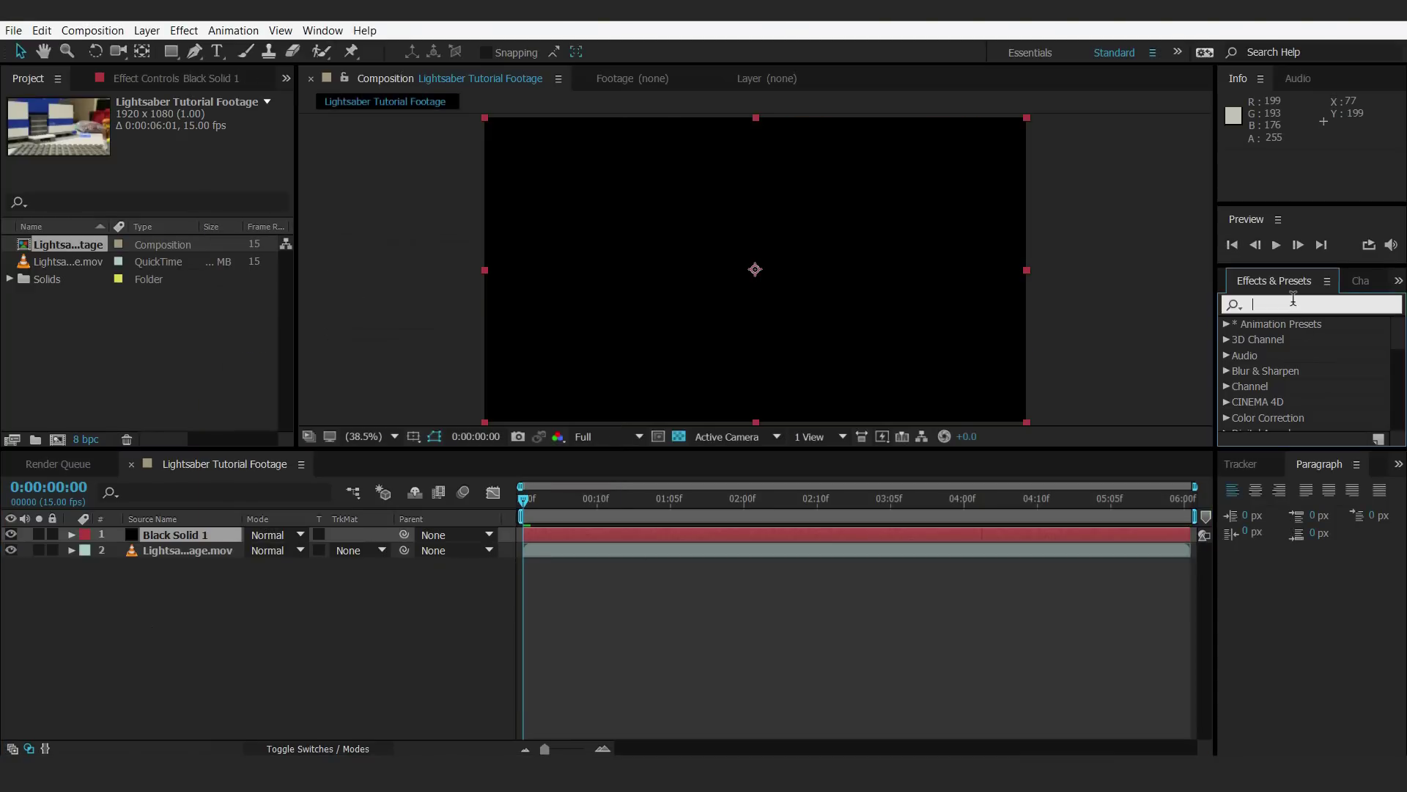
pyautogui.write('saber')
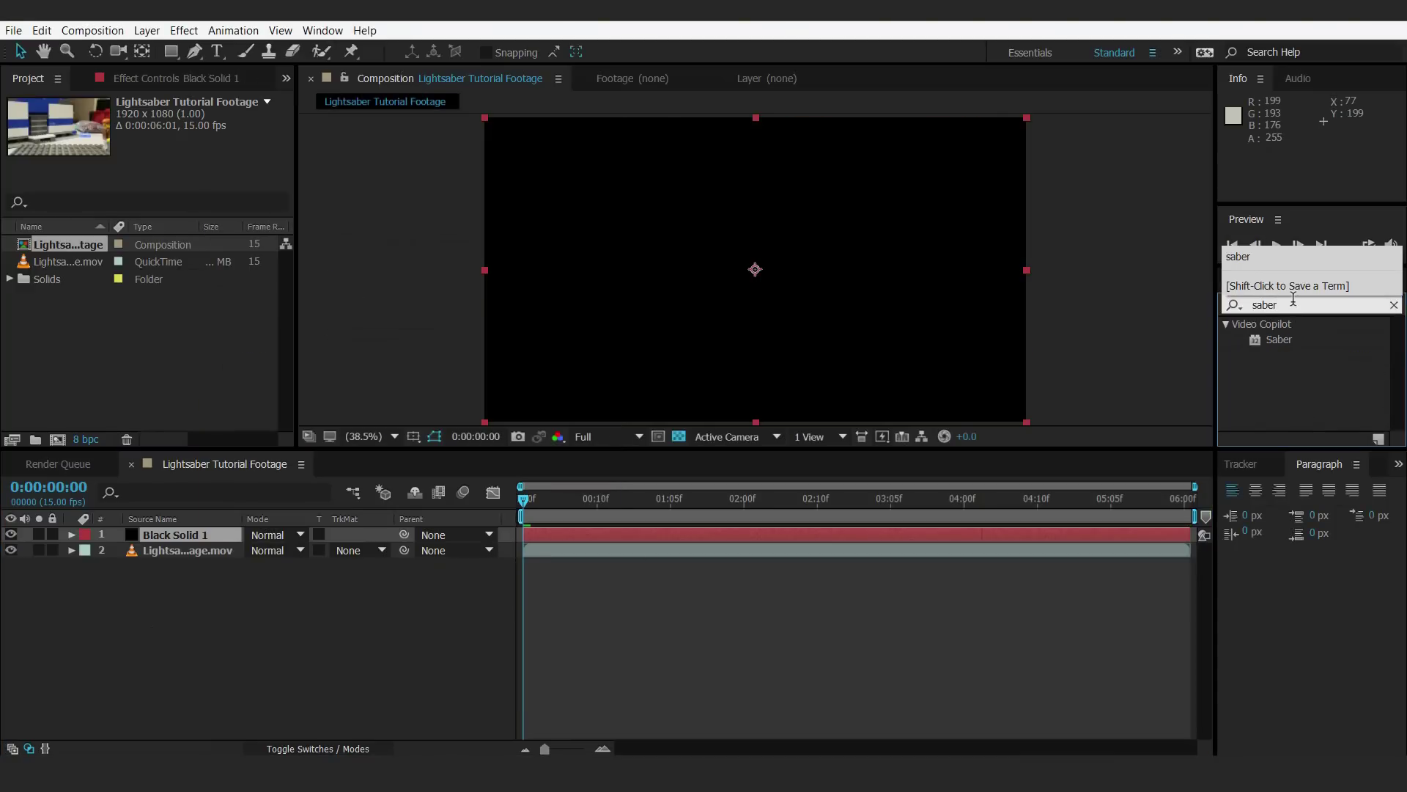
pyautogui.click(1279, 340)
pyautogui.moveTo(1276, 345); pyautogui.dragTo(603, 543)
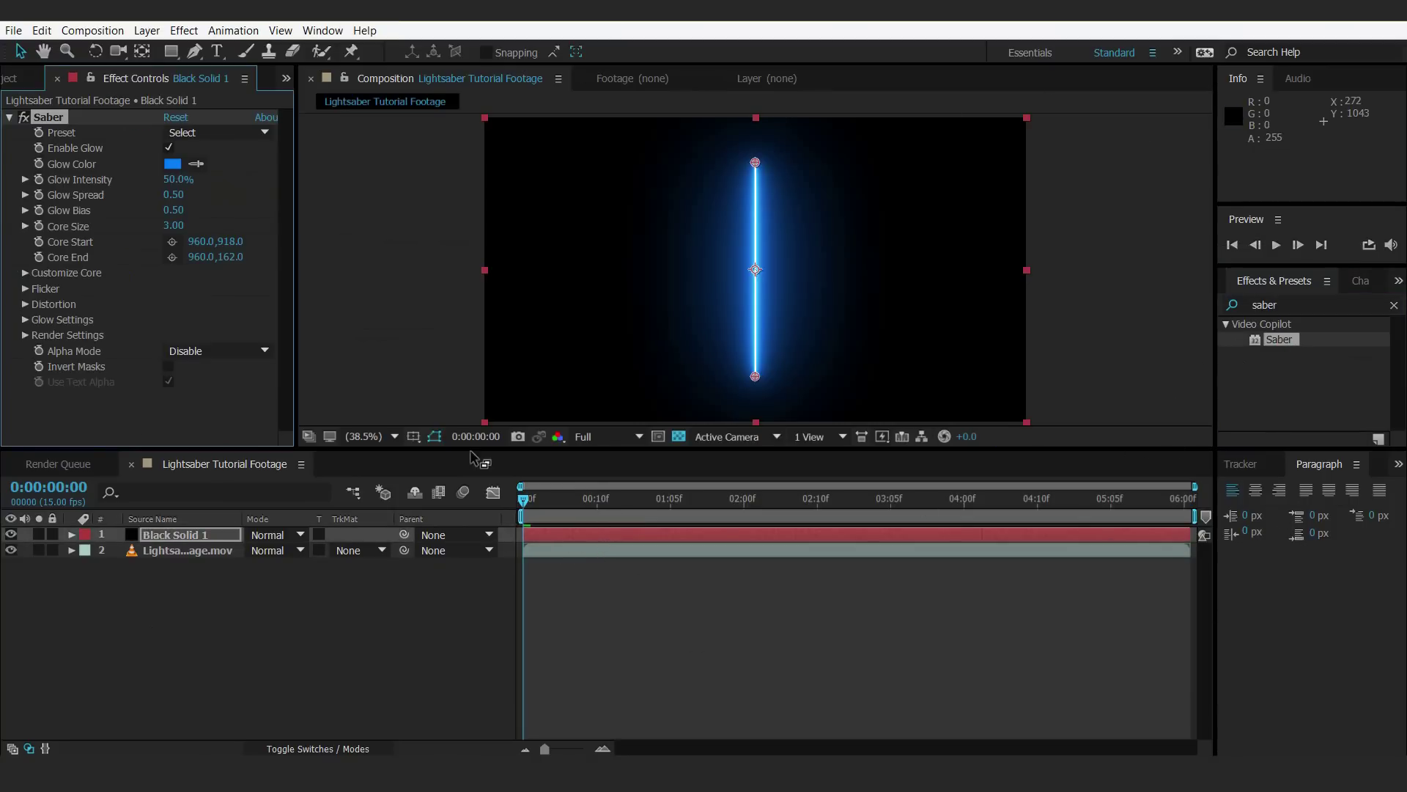
# - Set the blending mode of the black solid layer to Screen
pyautogui.click(286, 529)
pyautogui.click(227, 622)
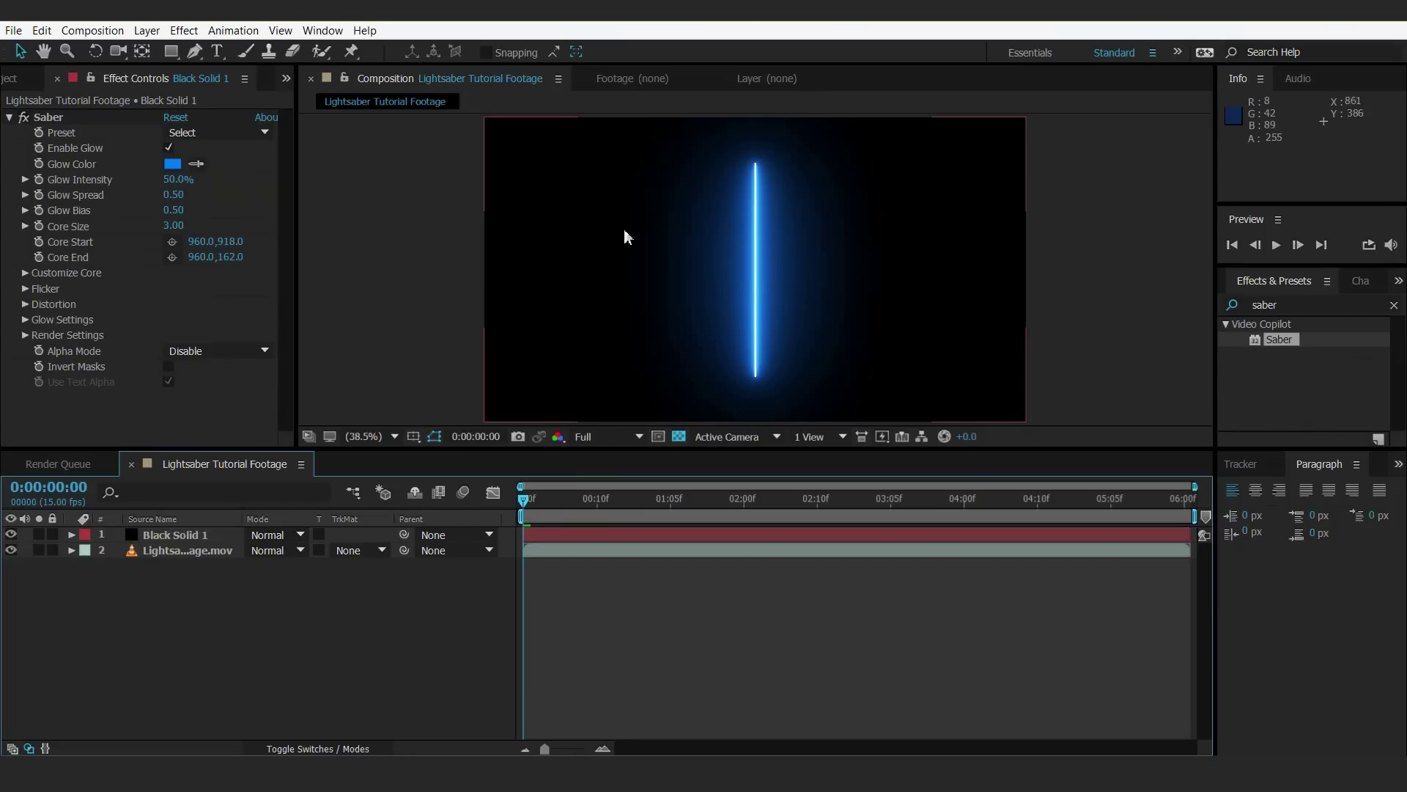
pyautogui.click(277, 538)
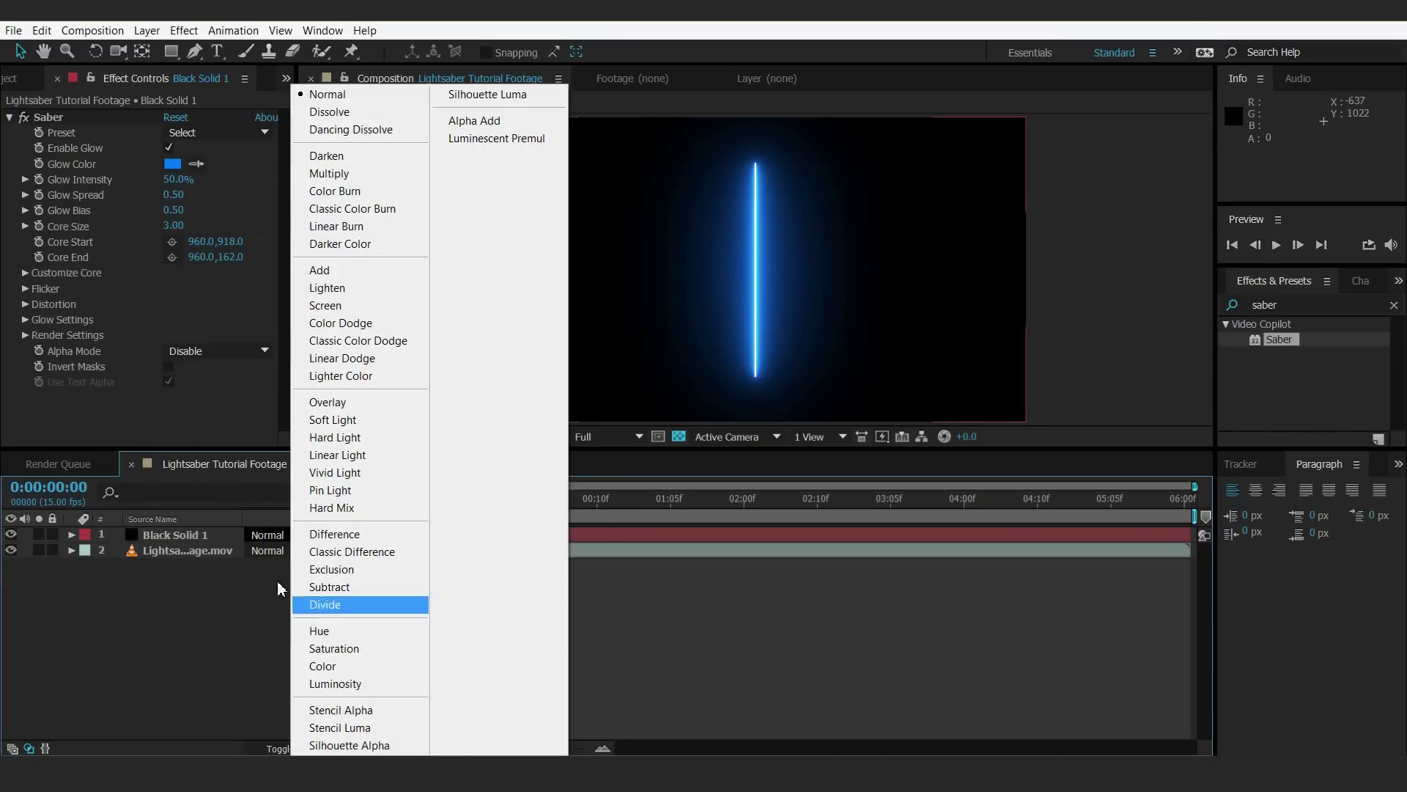
pyautogui.click(414, 306)
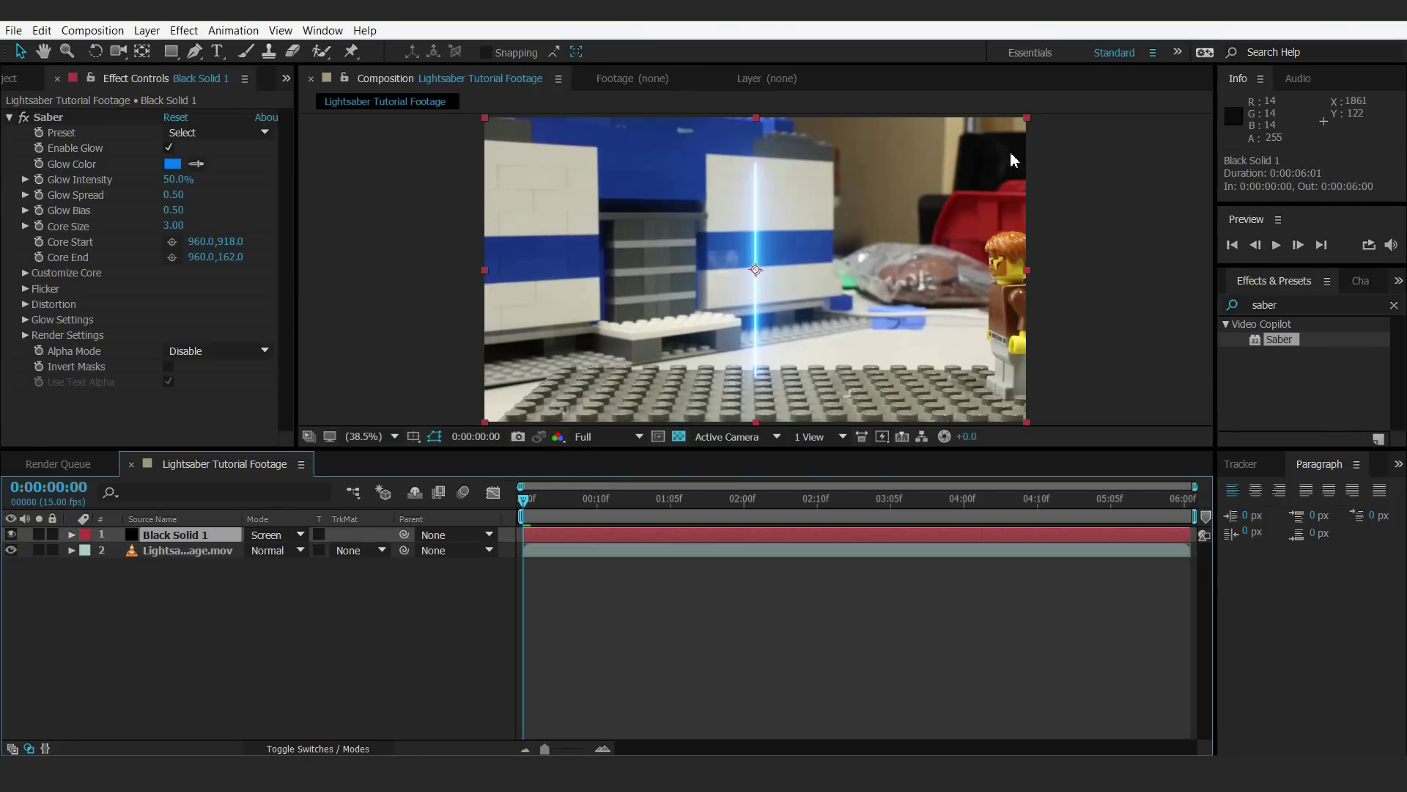
# - Scrub and step through the footage to move the current time to 0:00:02:02
pyautogui.moveTo(646, 499); pyautogui.dragTo(710, 497)
pyautogui.press('space')
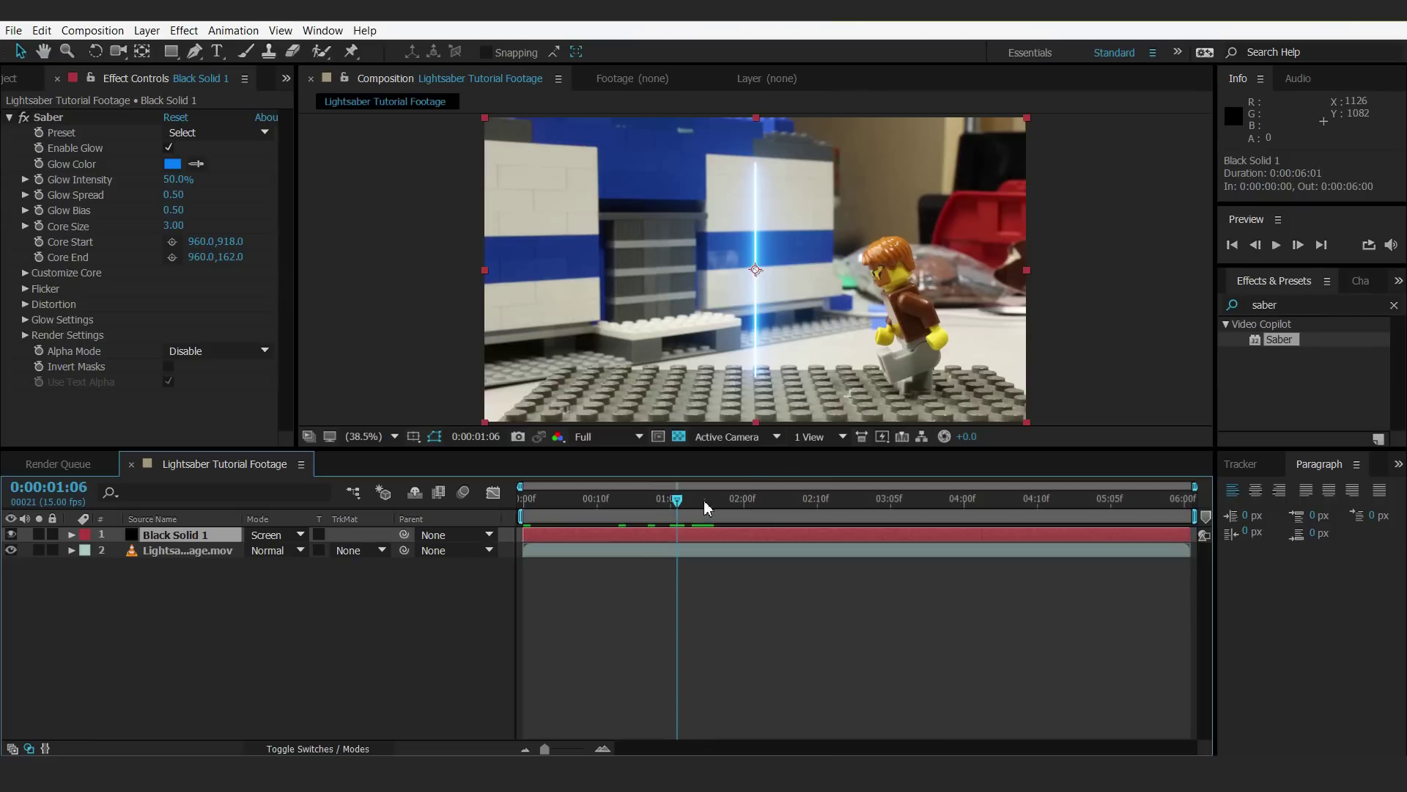
pyautogui.click(1304, 248)
pyautogui.click(1298, 246)
pyautogui.click(1298, 245)
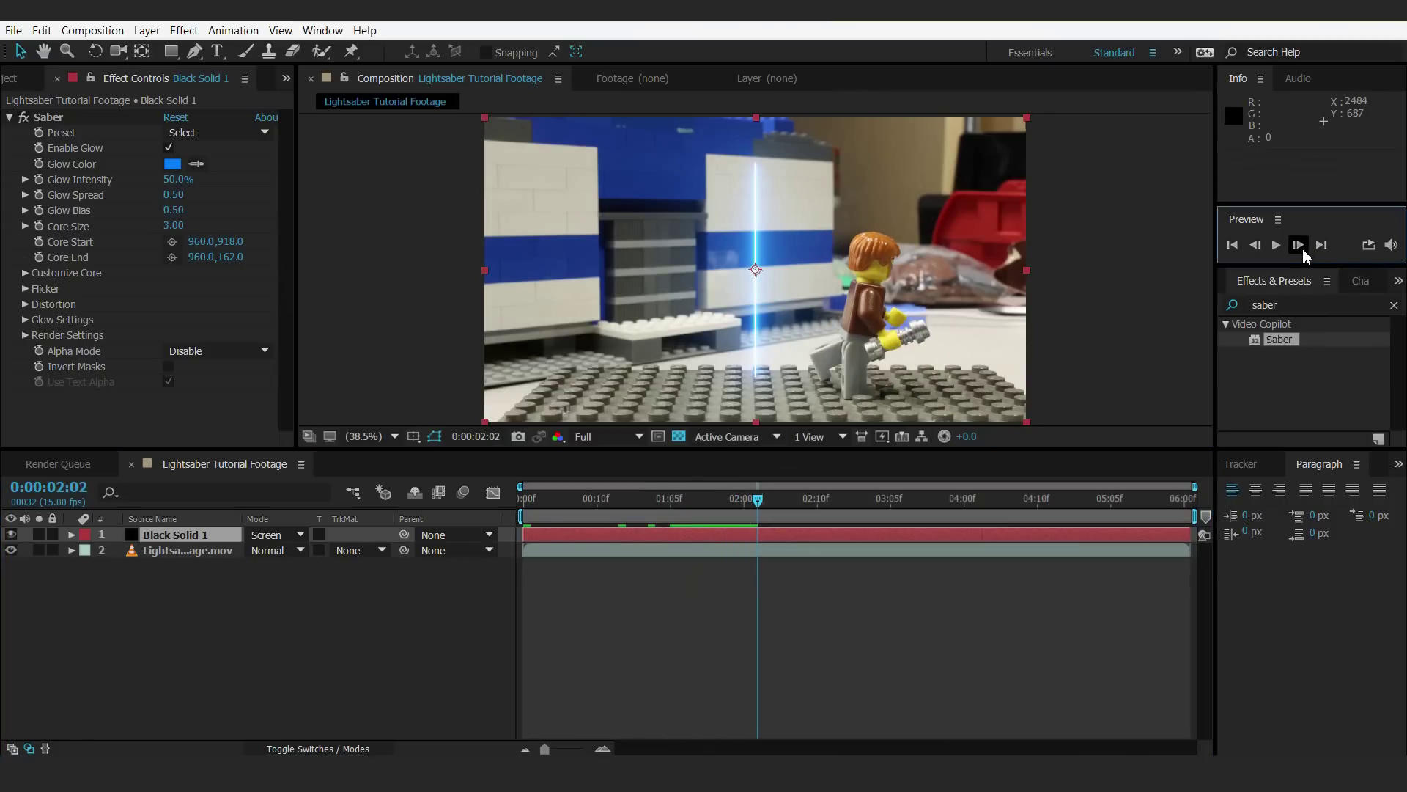
# - Align the Saber core with the toy blade, placing Core Start at about 1570.1, 700.7 and Core End at about 1912.8, 469.5
pyautogui.click(50, 117)
pyautogui.moveTo(755, 377); pyautogui.dragTo(935, 315)
pyautogui.moveTo(929, 323); pyautogui.dragTo(931, 316)
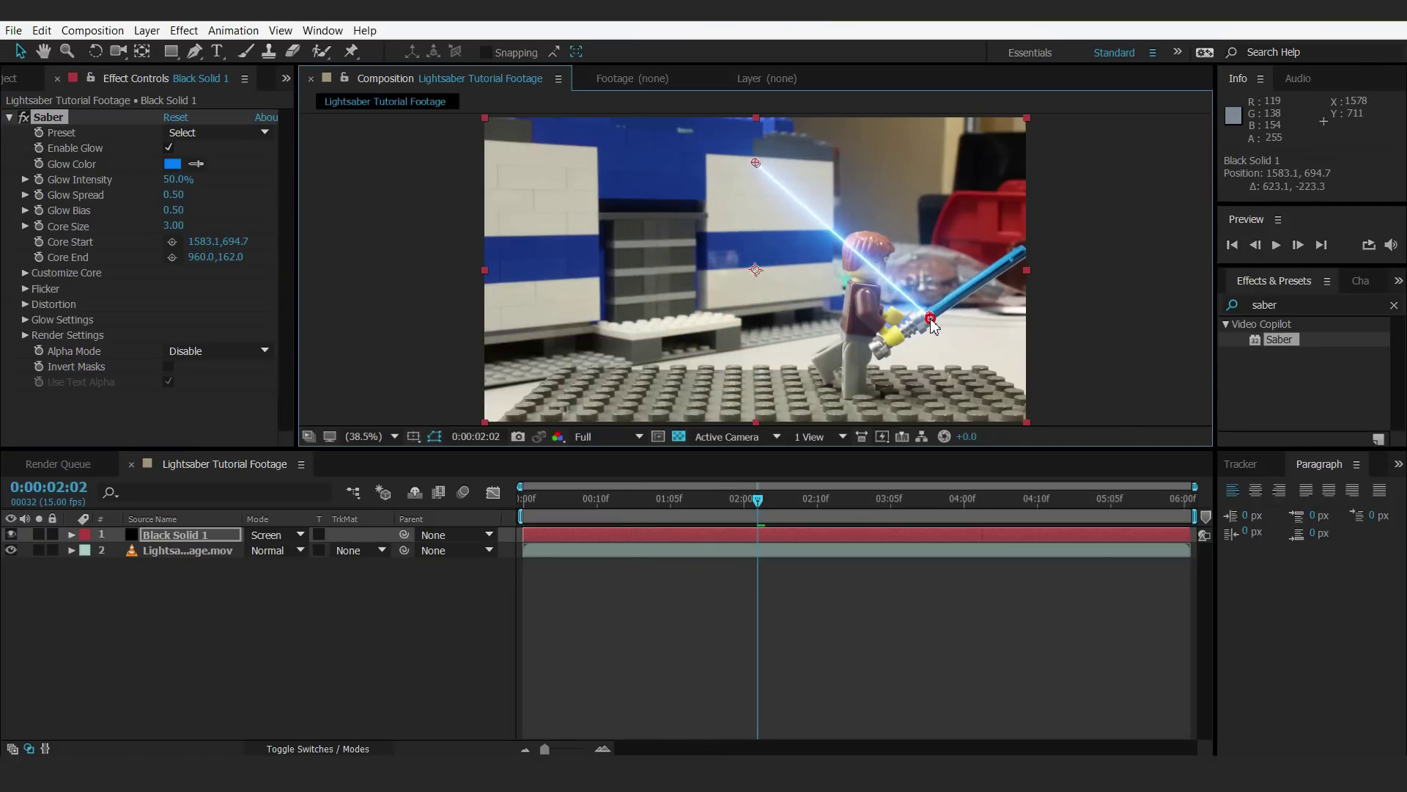
pyautogui.moveTo(756, 164); pyautogui.dragTo(1021, 253)
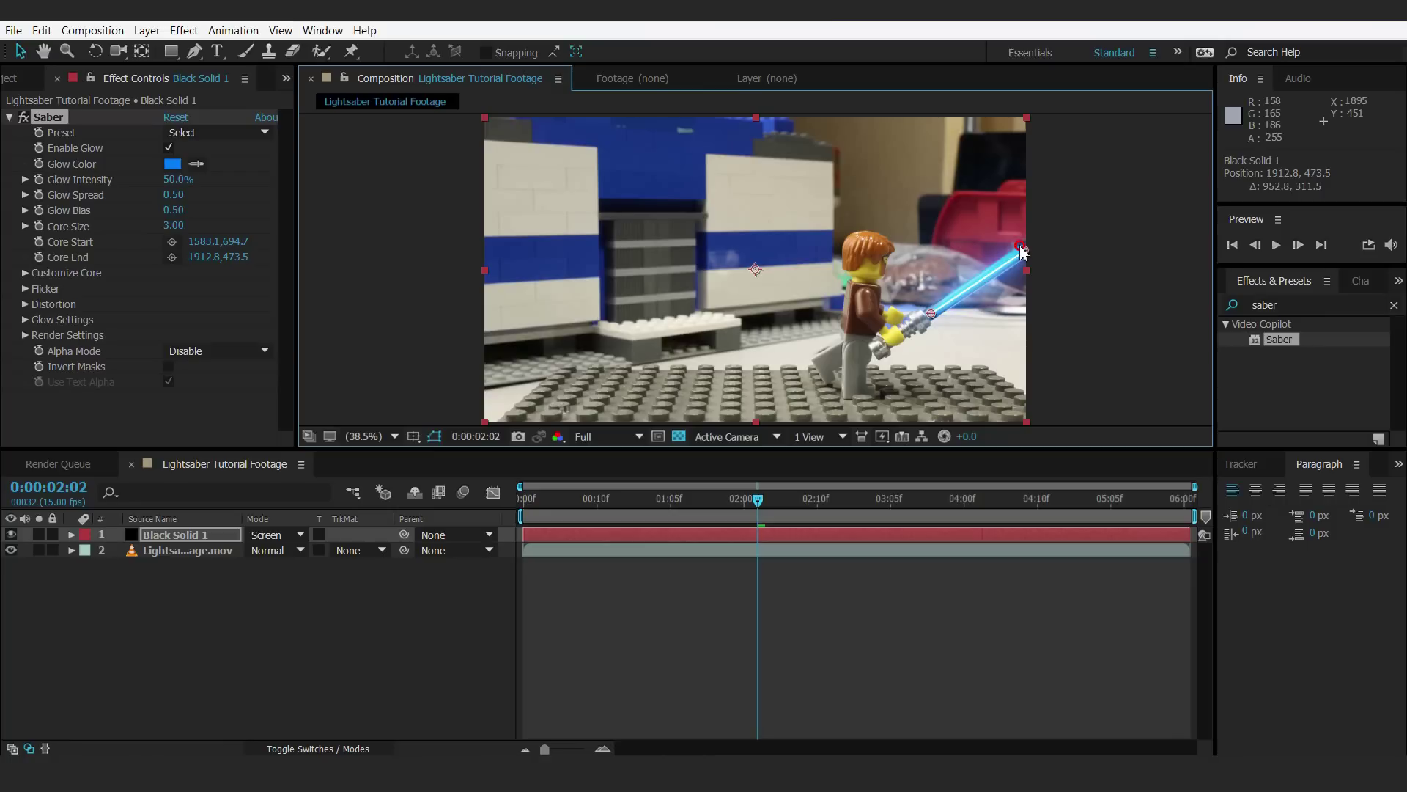
pyautogui.scroll(3, 1023, 251)
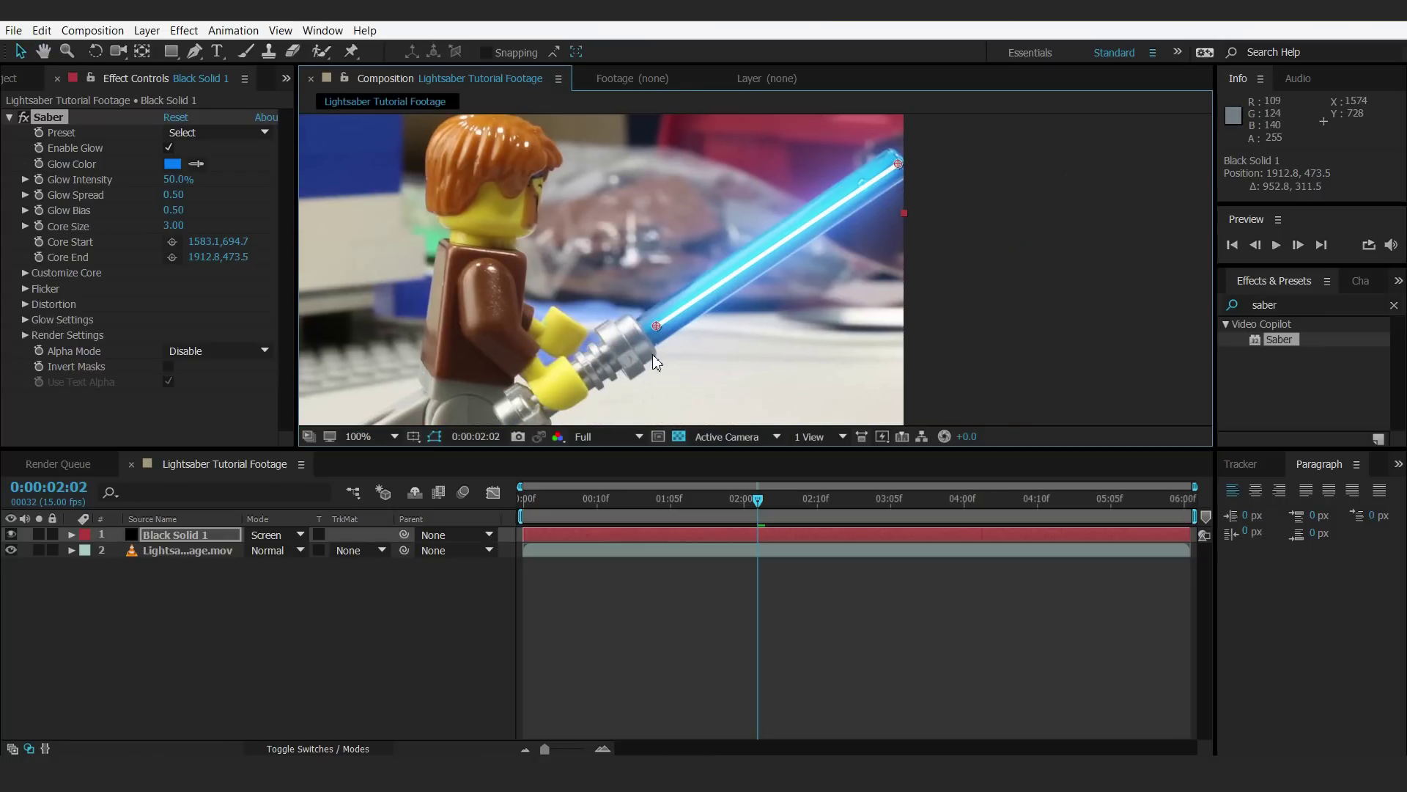
pyautogui.moveTo(656, 325); pyautogui.dragTo(646, 330)
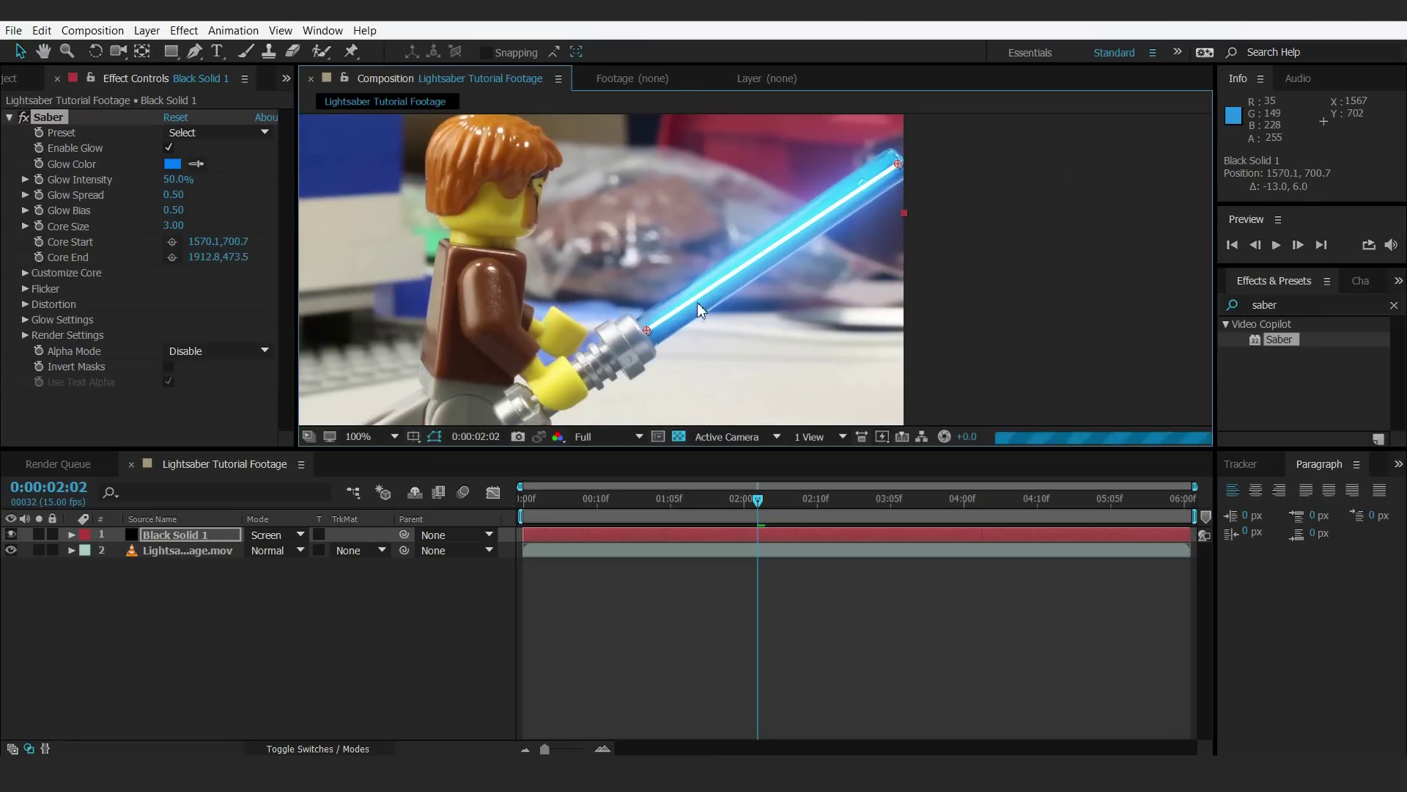
pyautogui.moveTo(900, 163); pyautogui.dragTo(900, 160)
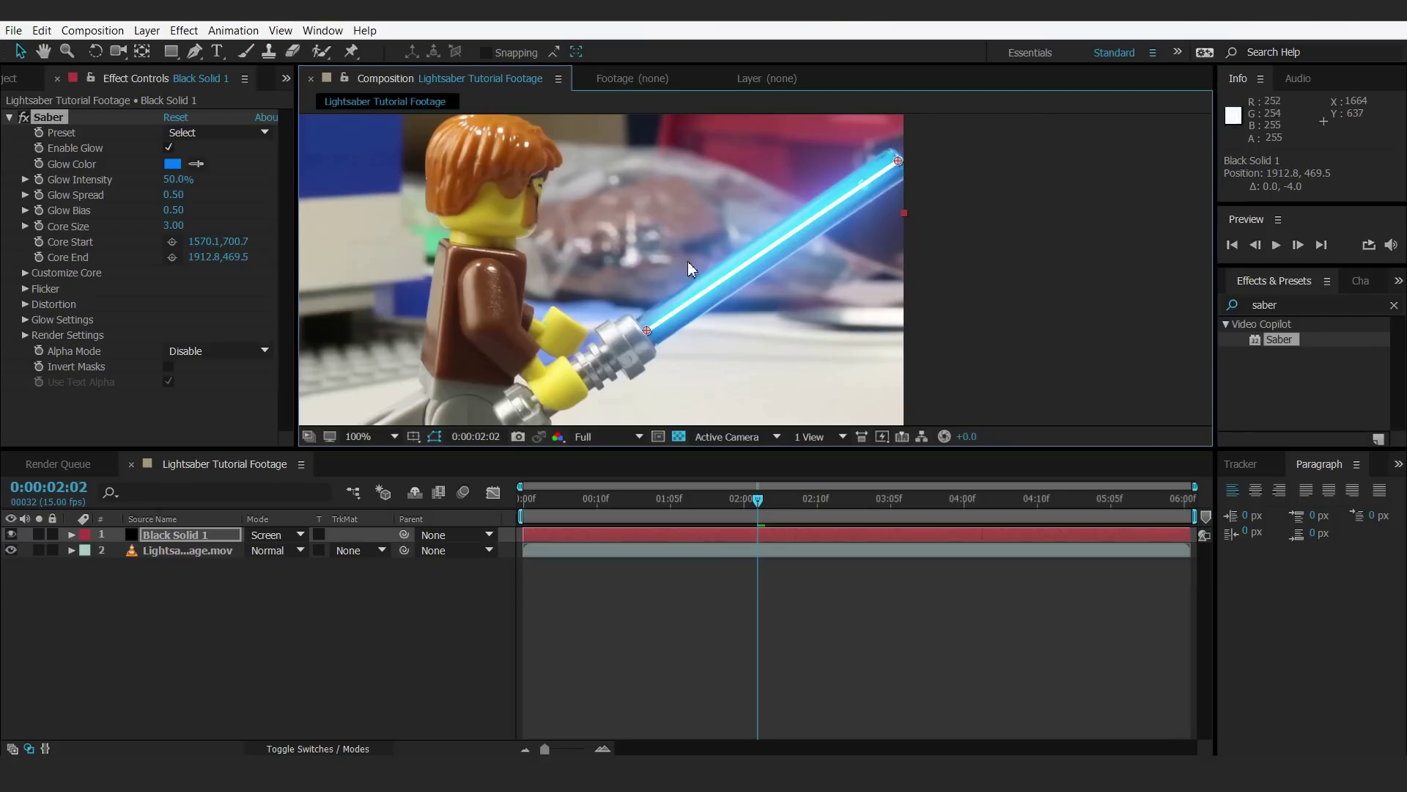
# - Expand the Customize Core settings and increase the Core Size to 35.70
pyautogui.click(25, 274)
pyautogui.scroll(-1, 27, 281)
pyautogui.scroll(1, 209, 255)
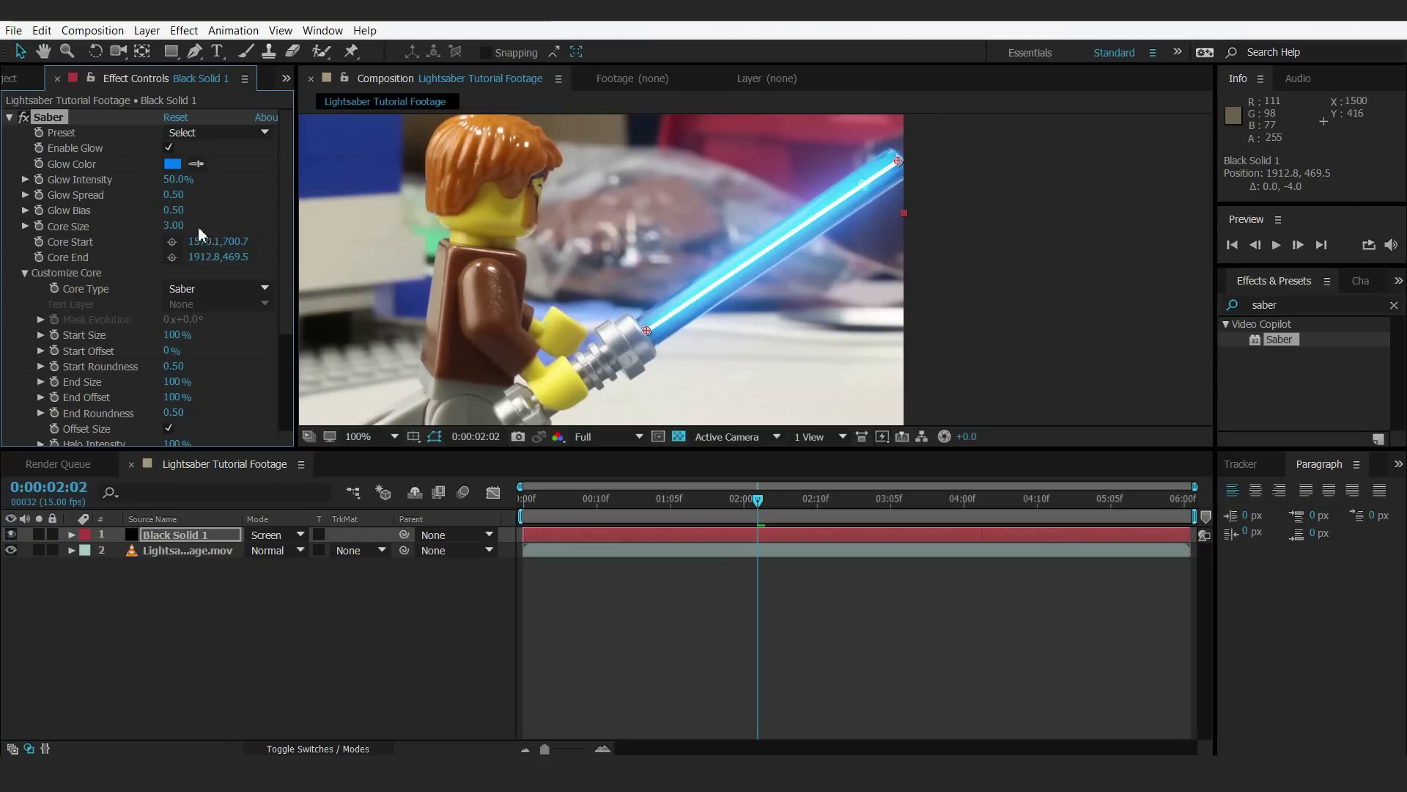
pyautogui.moveTo(173, 228); pyautogui.dragTo(473, 232)
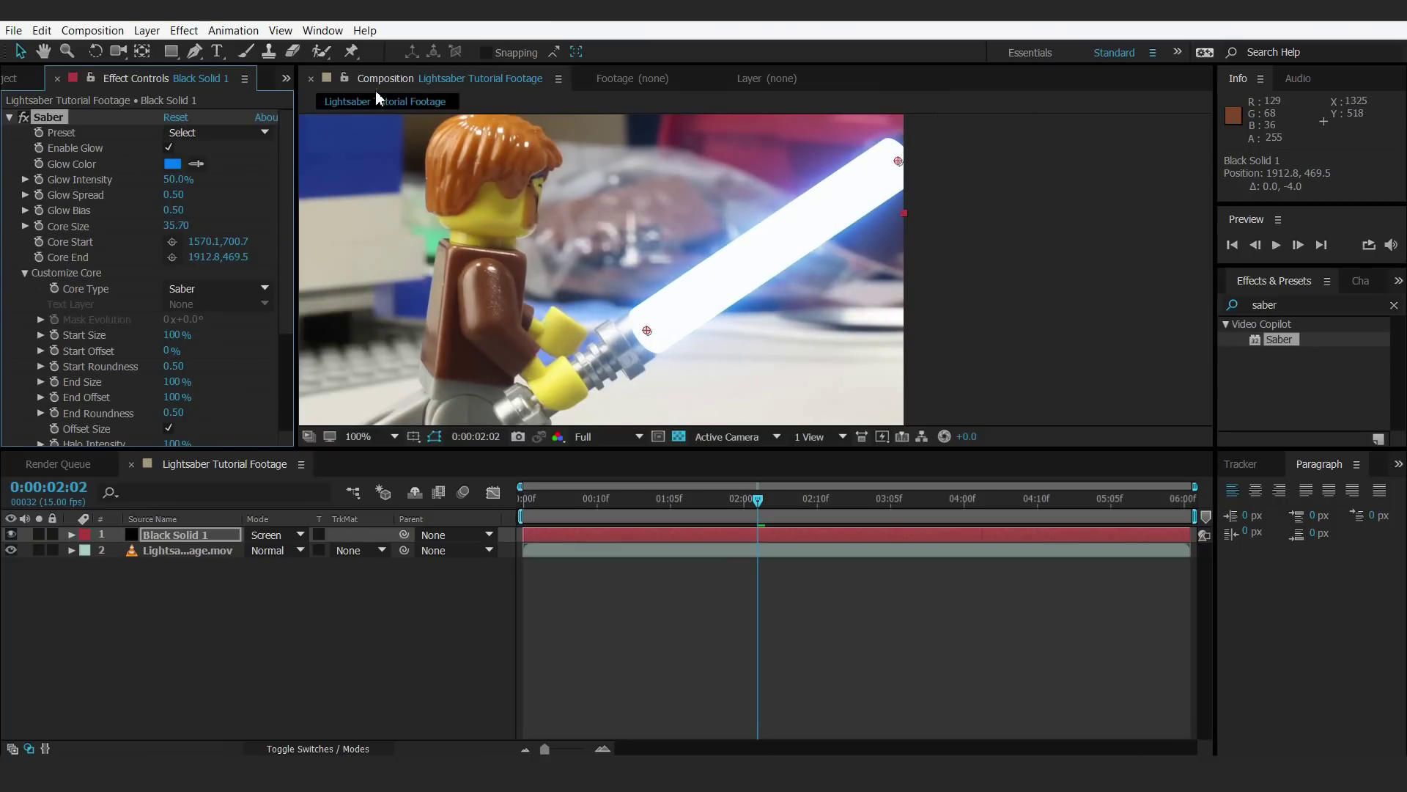
# - Set both the Start Size and the End Size of the saber core to 25%
pyautogui.click(170, 335)
pyautogui.write('25')
pyautogui.press('Return')
pyautogui.click(179, 382)
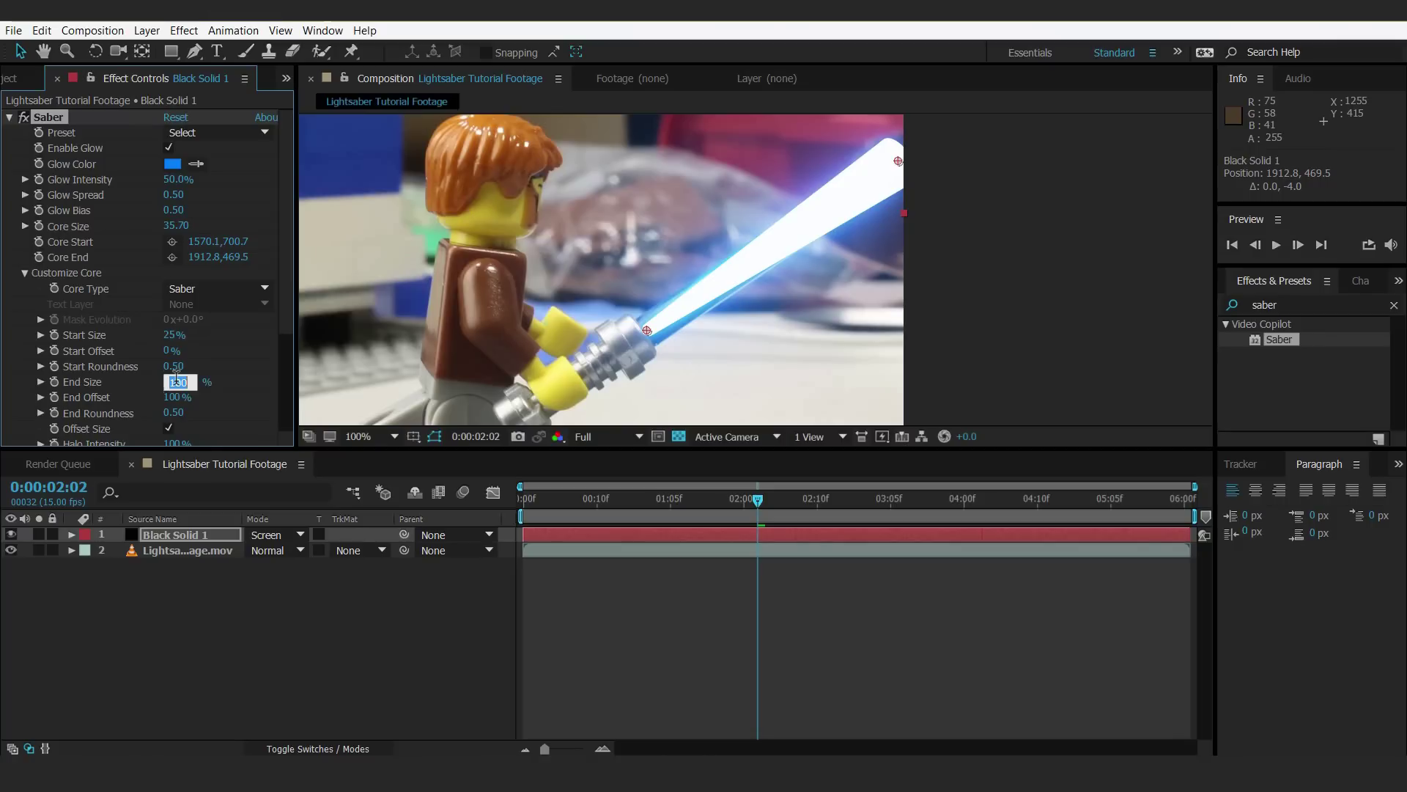
pyautogui.write('25')
pyautogui.press('Return')
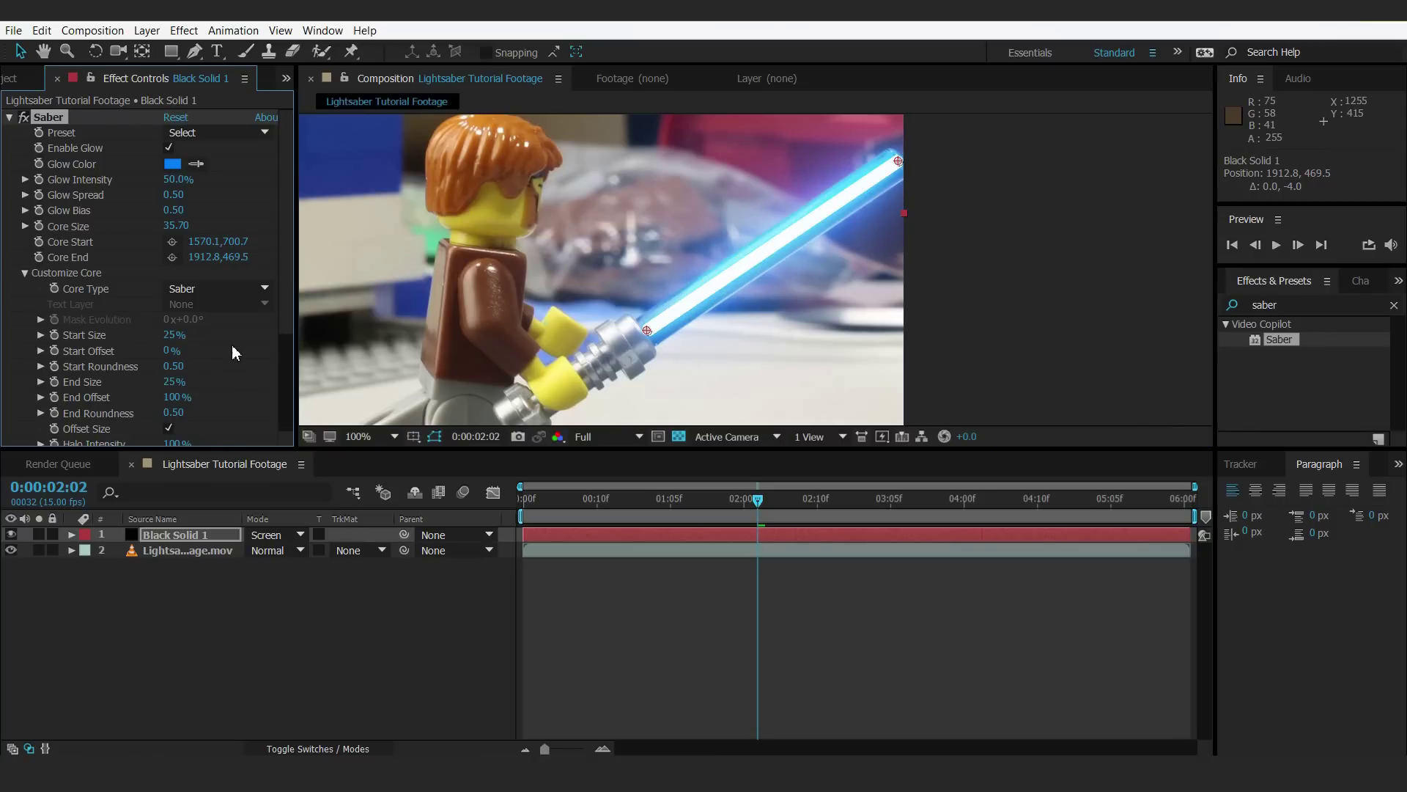
# - Increase the Core Size to 99.90 and nudge Core Start to 1573.1, 699.7 and Core End to 1910.8, 474.5
pyautogui.moveTo(233, 217); pyautogui.dragTo(720, 241)
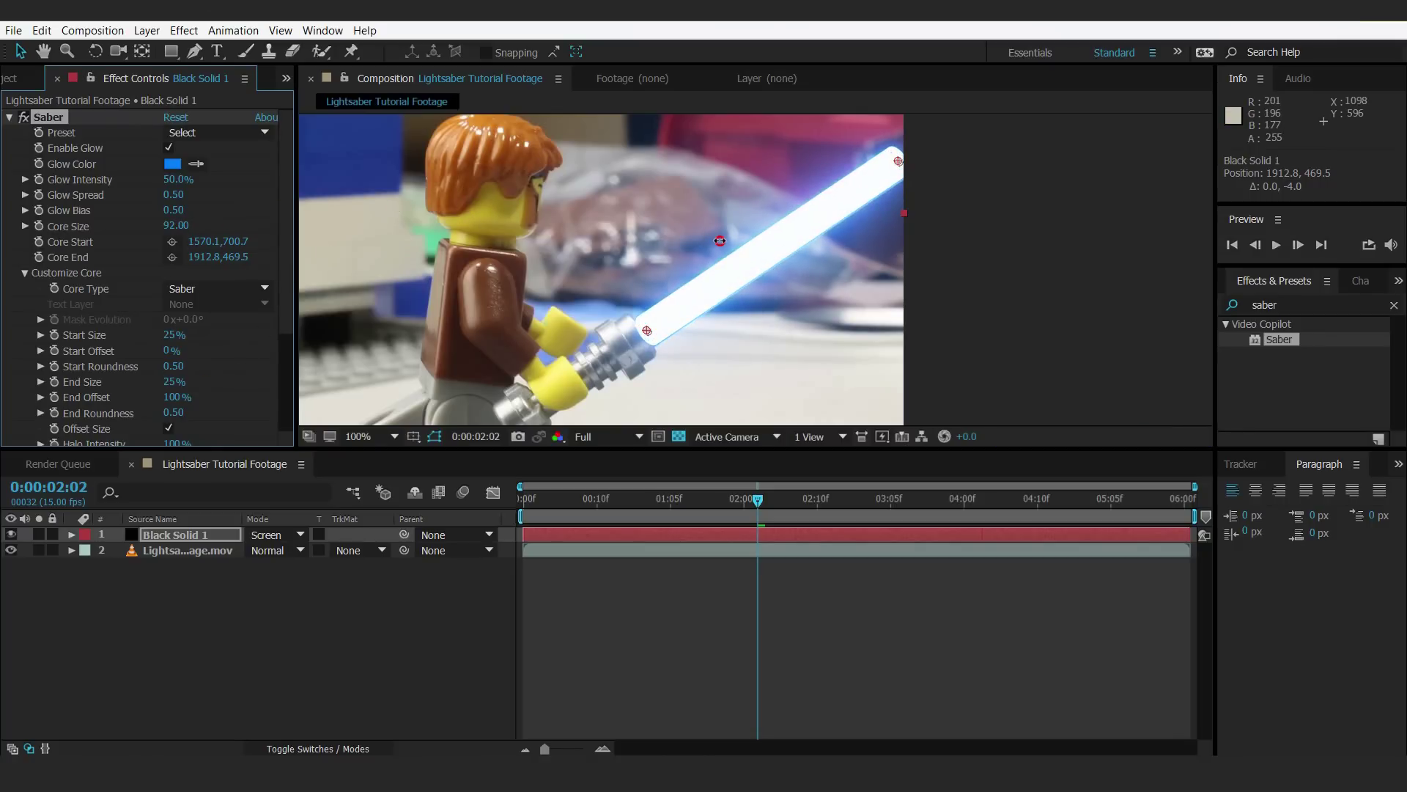
pyautogui.moveTo(646, 330); pyautogui.dragTo(648, 334)
pyautogui.moveTo(897, 161); pyautogui.dragTo(897, 164)
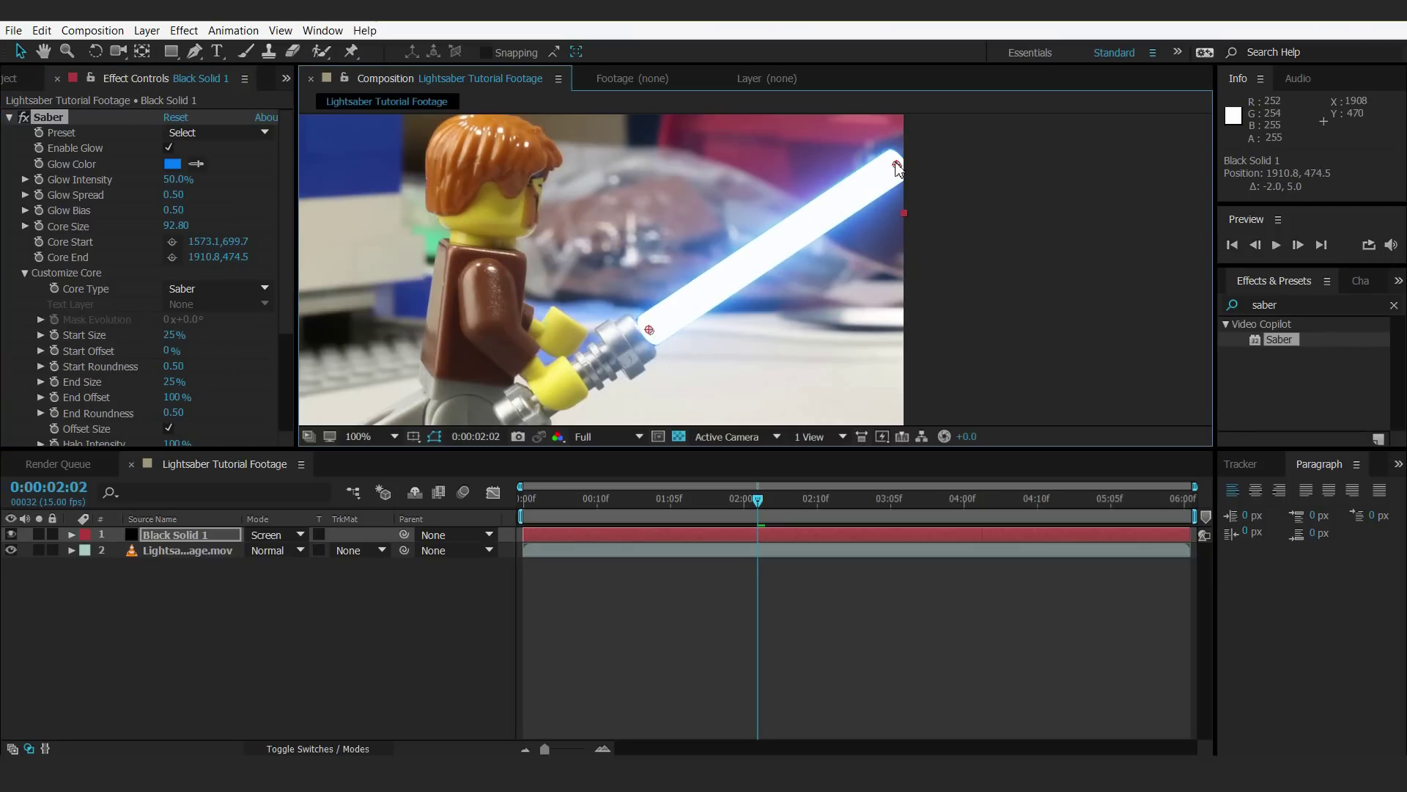
pyautogui.moveTo(175, 229); pyautogui.dragTo(225, 222)
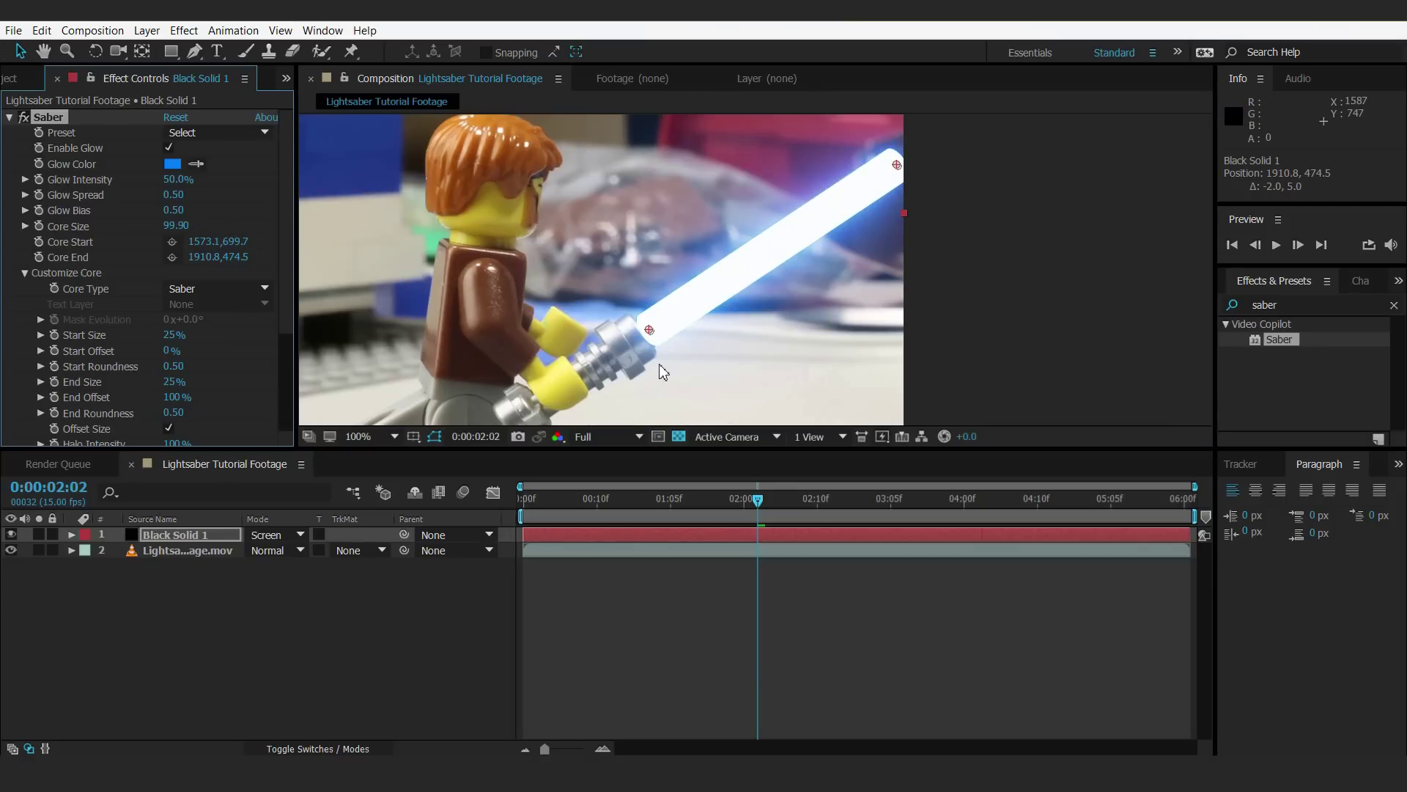
pyautogui.scroll(1, 645, 359)
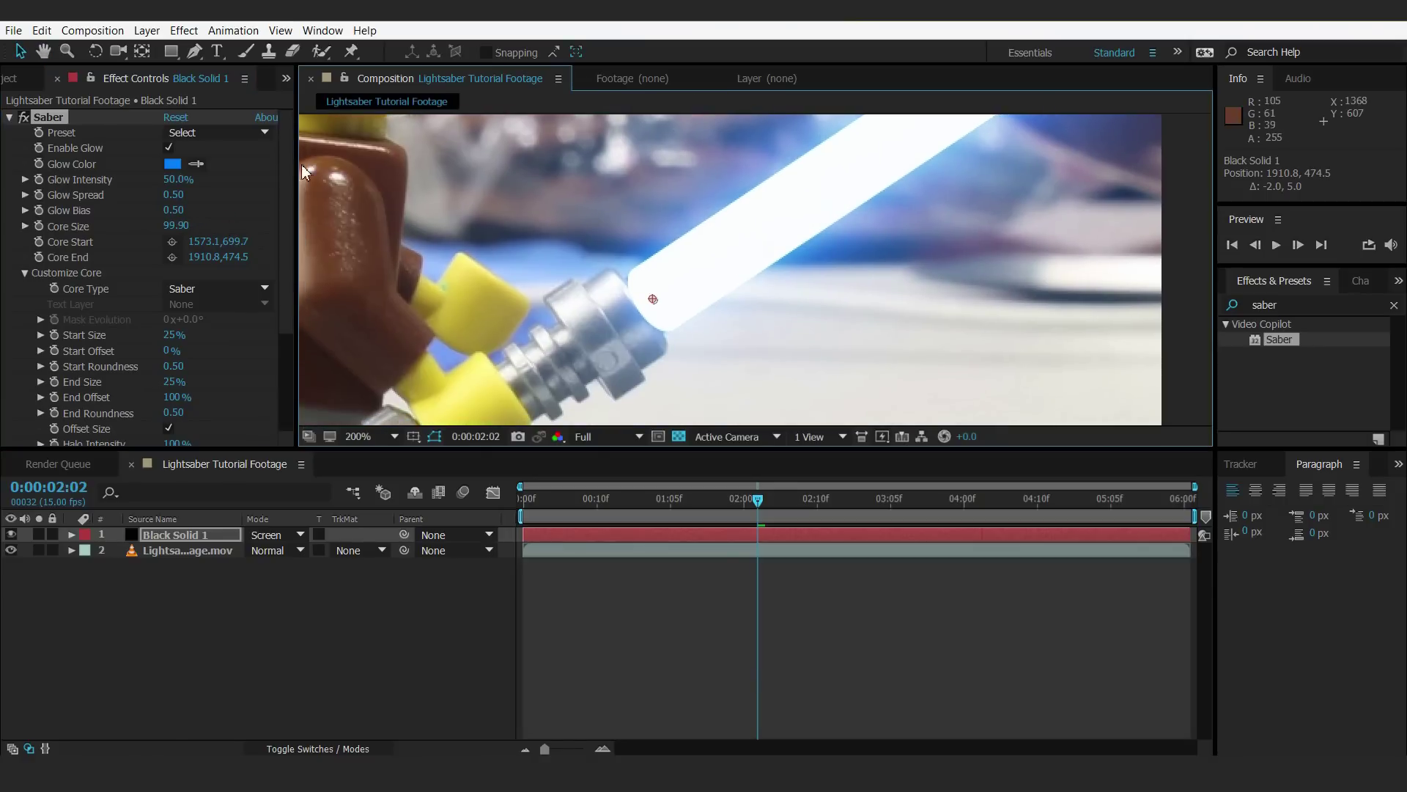
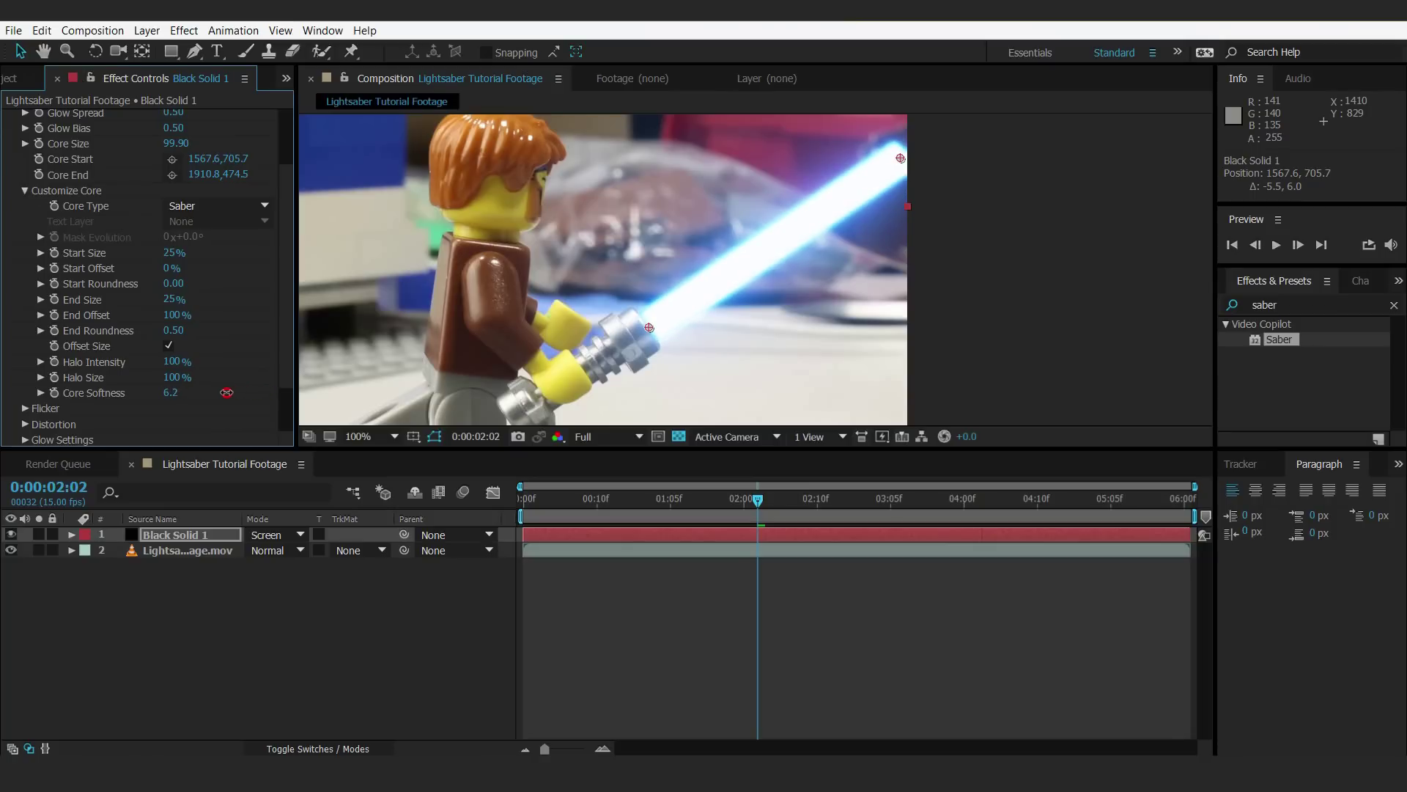
# - Set the saber's Glow Bias to 0.62 and its Glow Spread to 0.30
pyautogui.press('h')
pyautogui.moveTo(660, 224); pyautogui.dragTo(665, 261)
pyautogui.press('v')
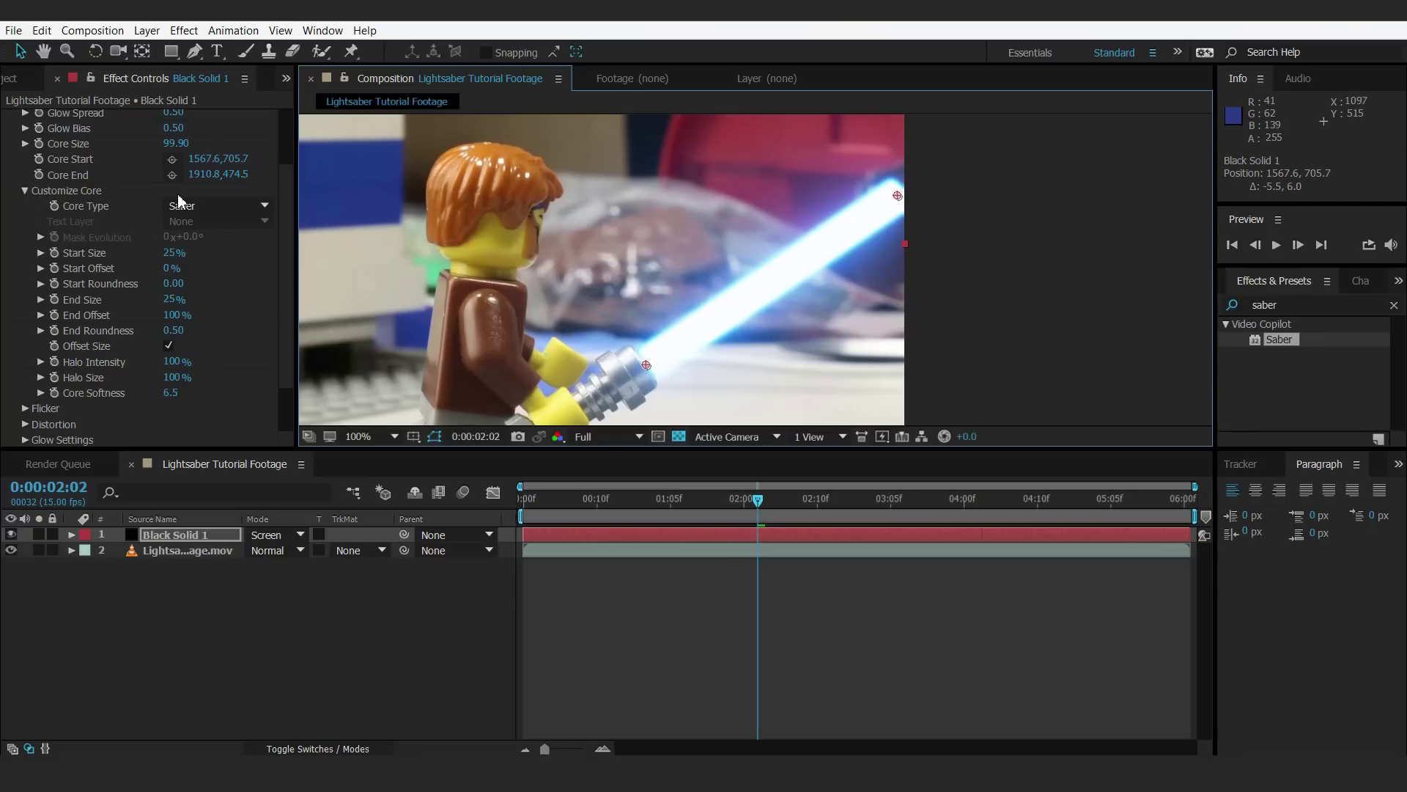
pyautogui.scroll(2, 233, 158)
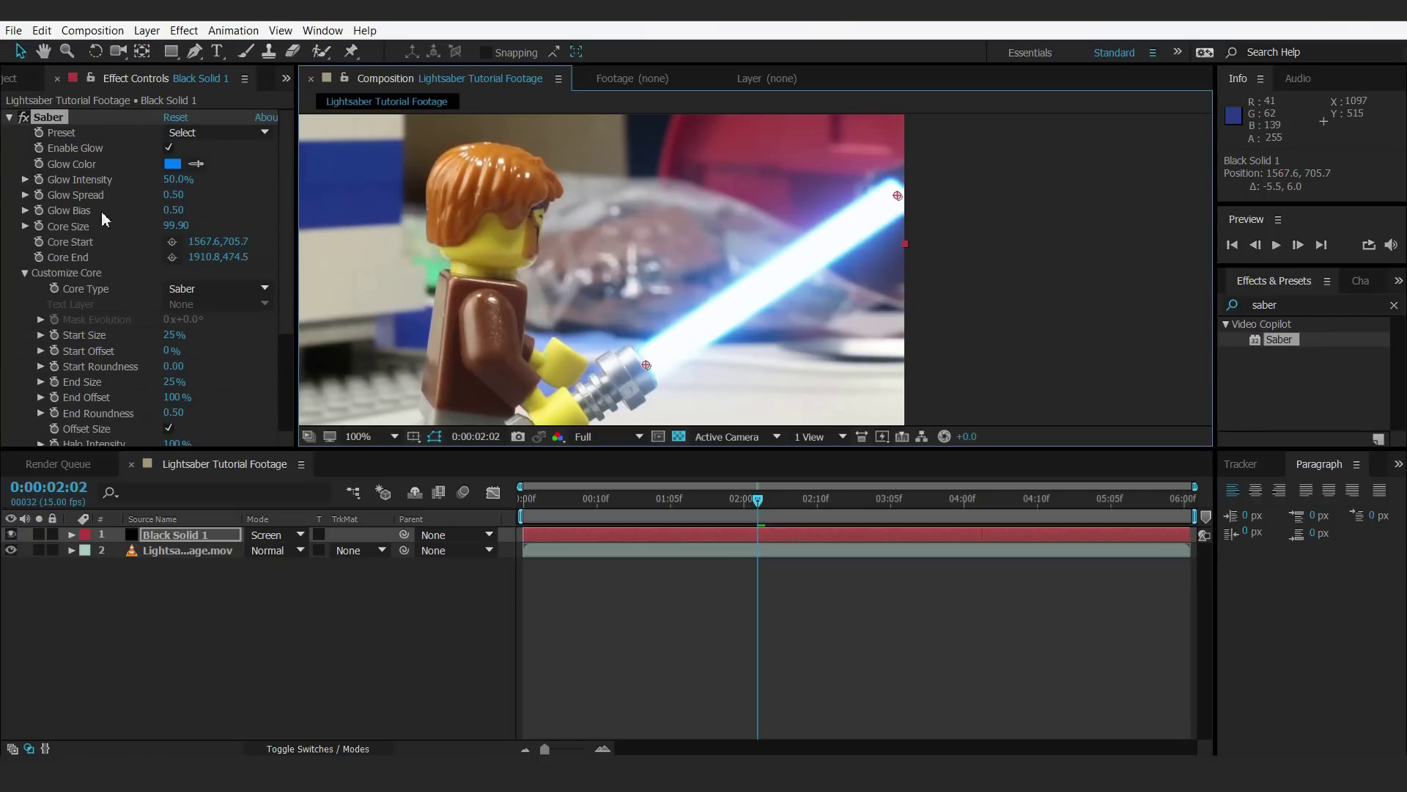
pyautogui.moveTo(174, 210)
pyautogui.mouseDown()
pyautogui.moveTo(144, 214)
pyautogui.moveTo(186, 195)
pyautogui.moveTo(156, 194)
pyautogui.mouseUp()
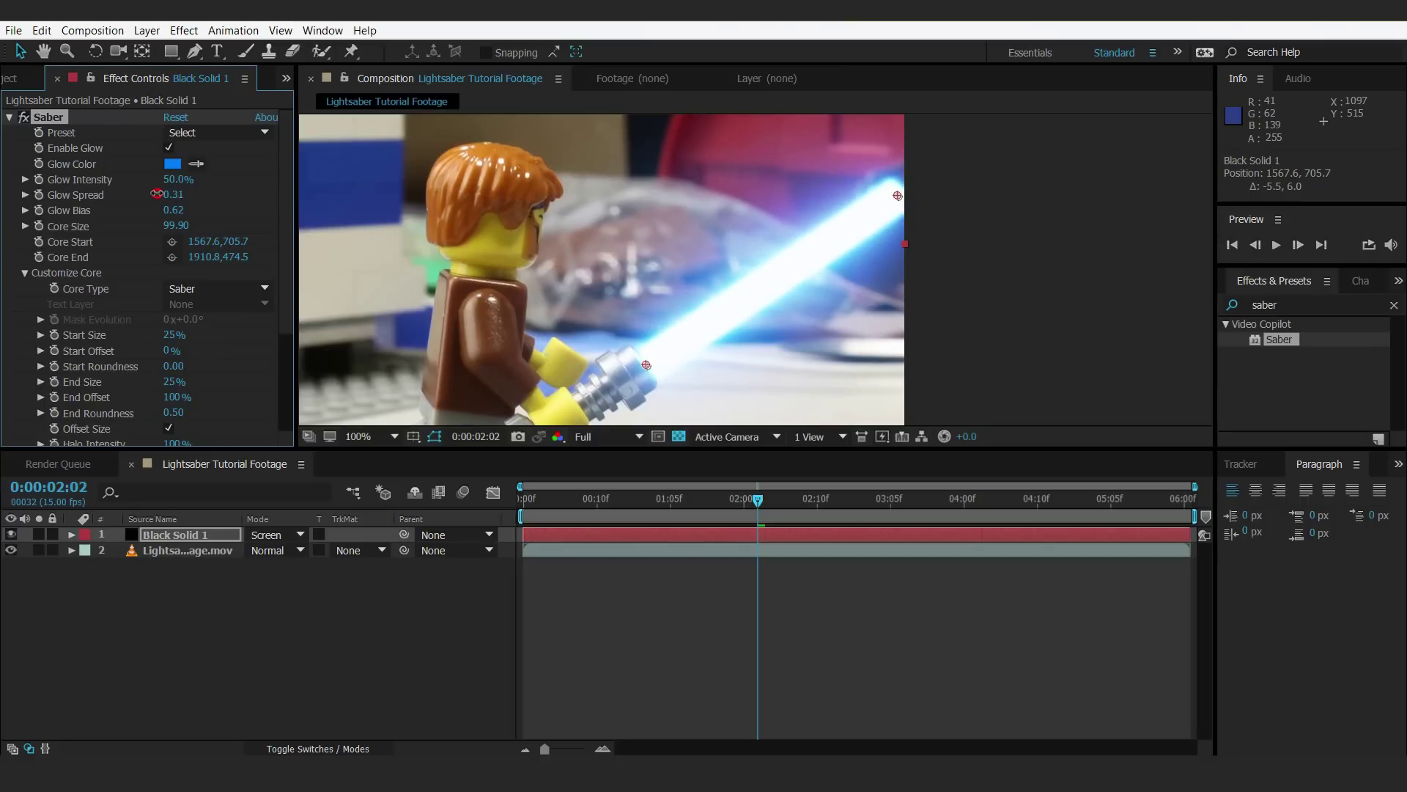
pyautogui.scroll(-2, 753, 187)
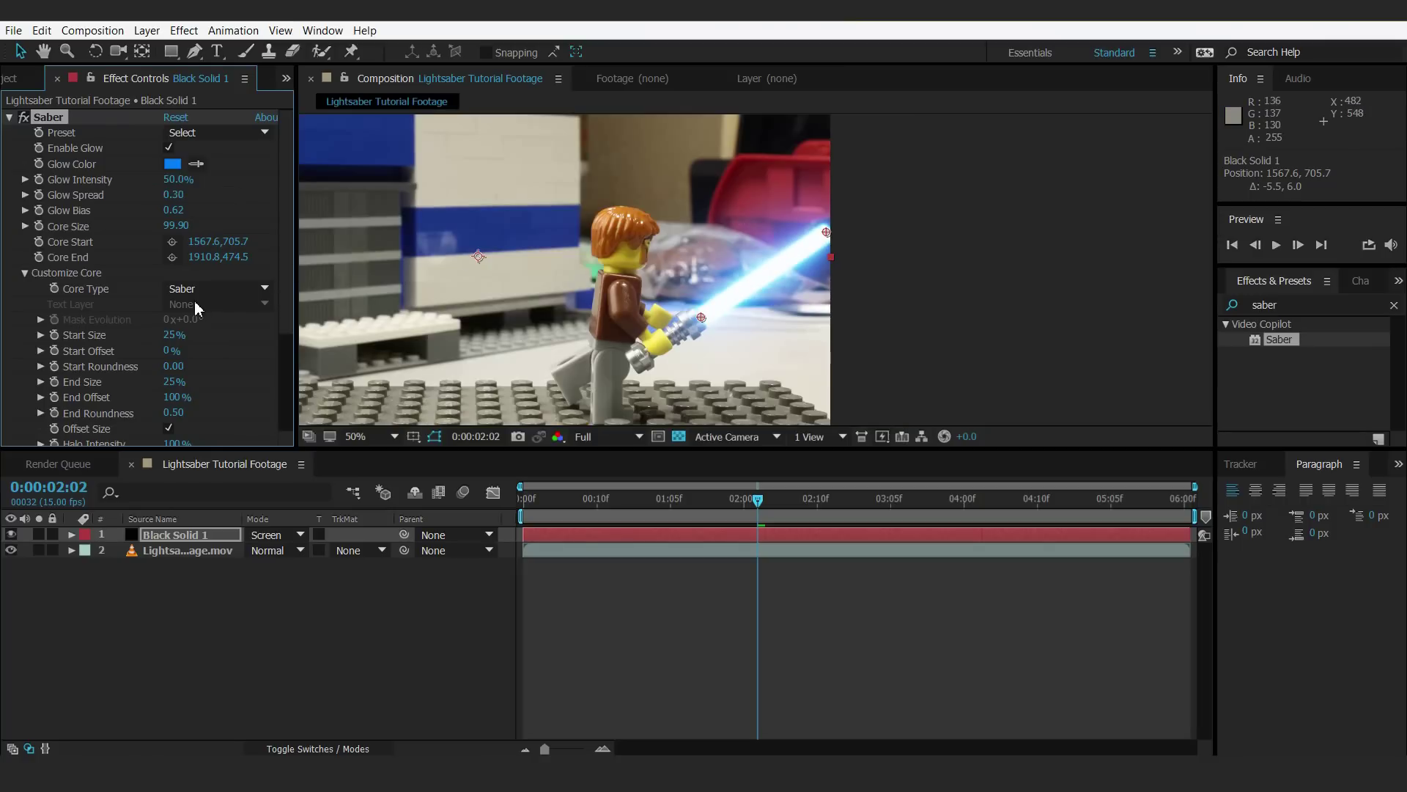
# - Reduce the Core Softness to 2.2 and check the blade against the footage up close and from afar
pyautogui.scroll(-4, 175, 367)
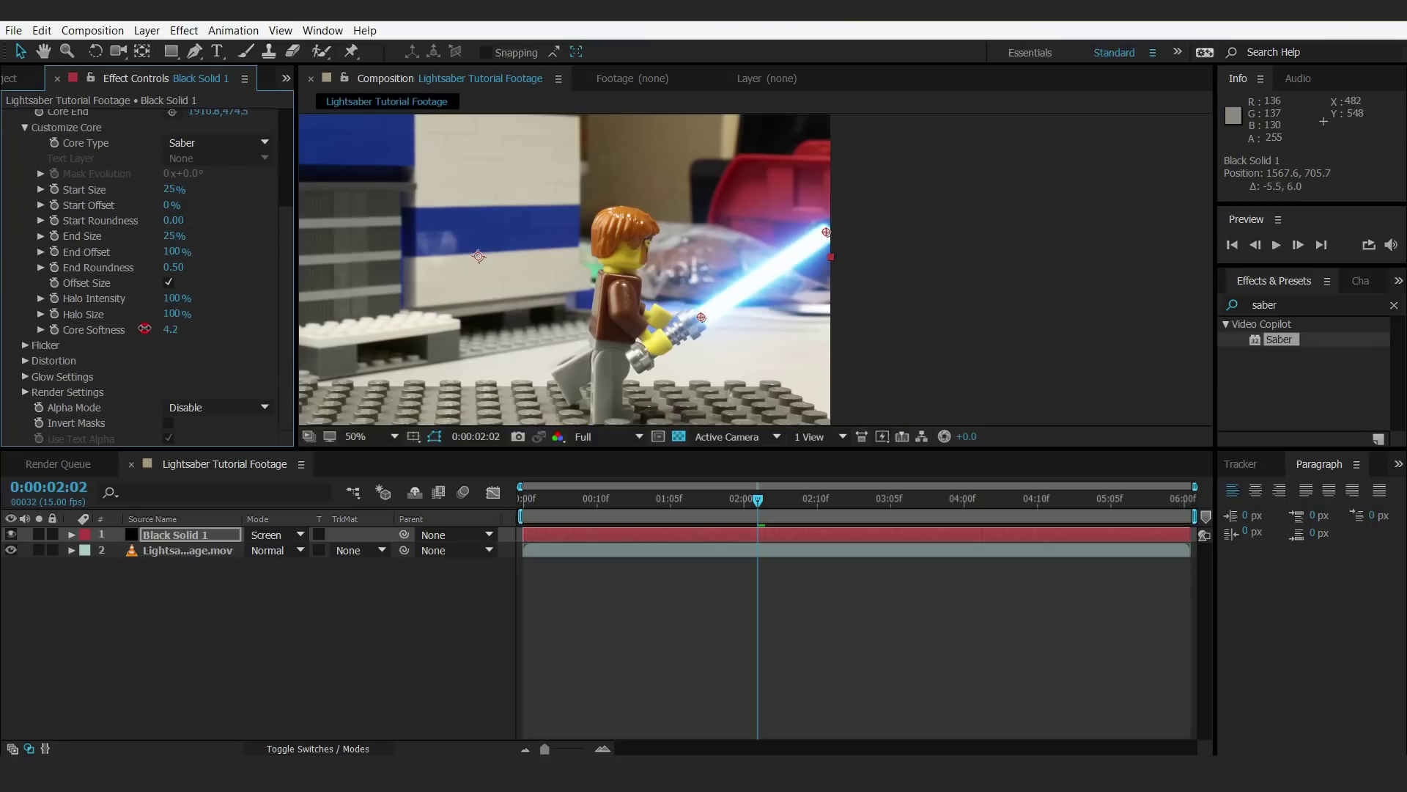
pyautogui.scroll(2, 753, 269)
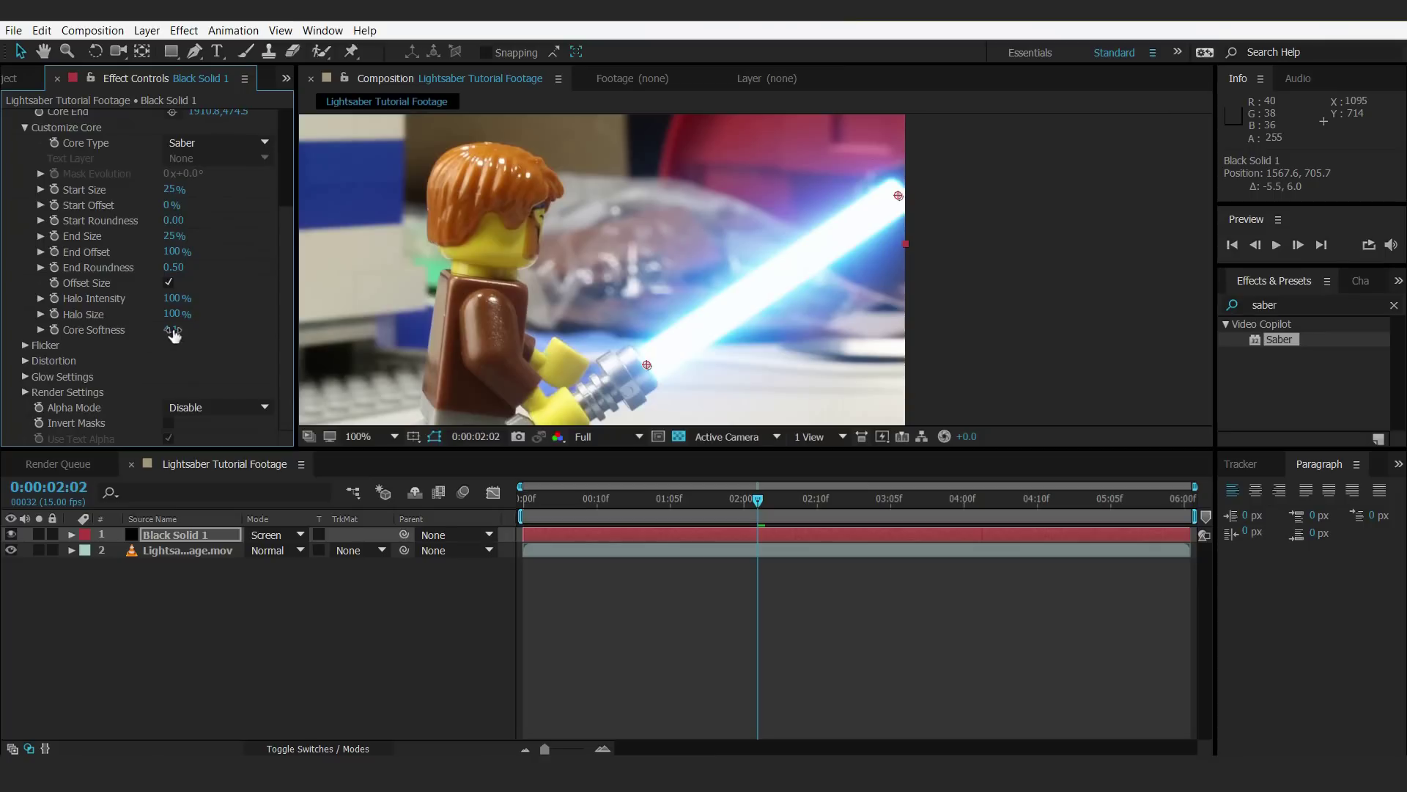
pyautogui.moveTo(151, 326); pyautogui.dragTo(156, 326)
pyautogui.scroll(-2, 754, 170)
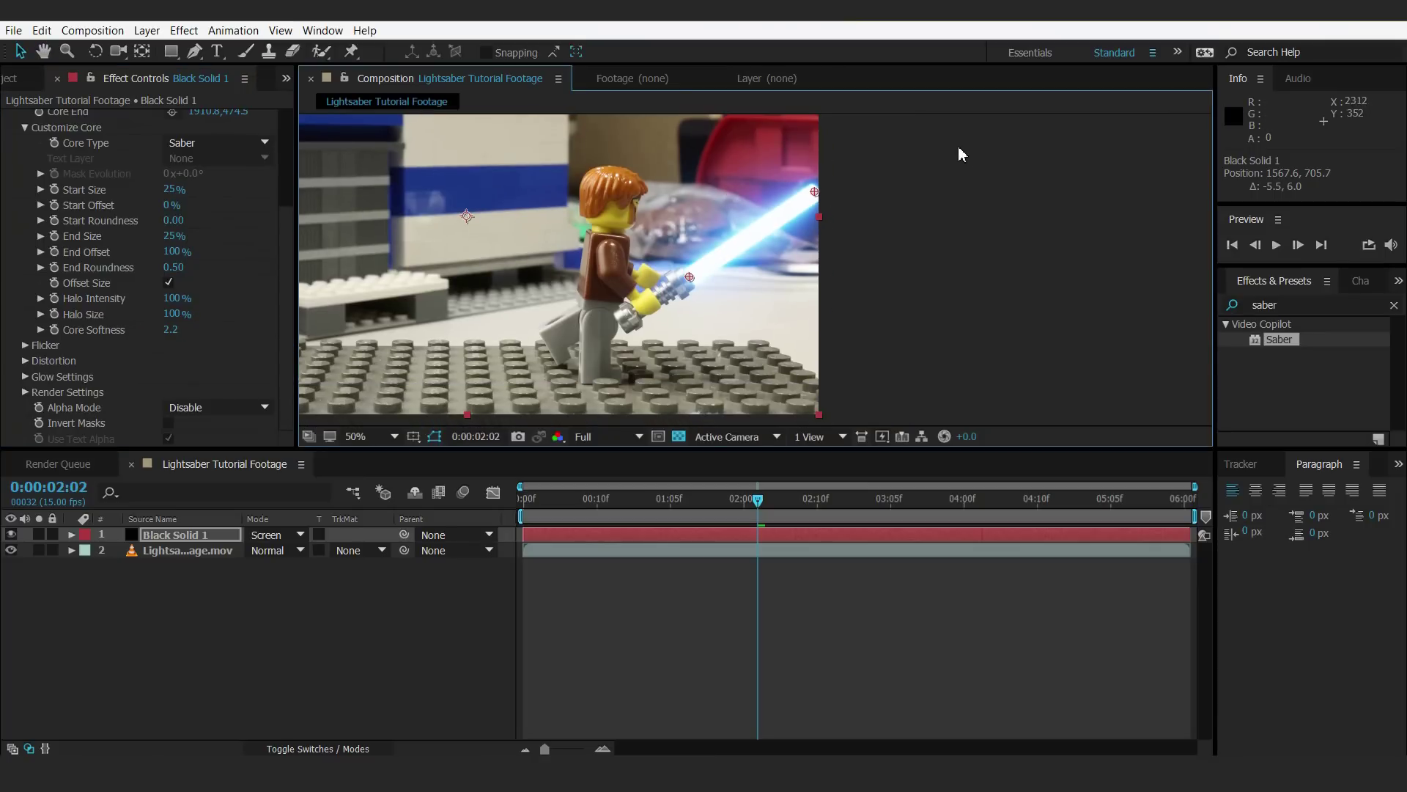
pyautogui.scroll(2, 896, 178)
pyautogui.moveTo(819, 190); pyautogui.dragTo(832, 252)
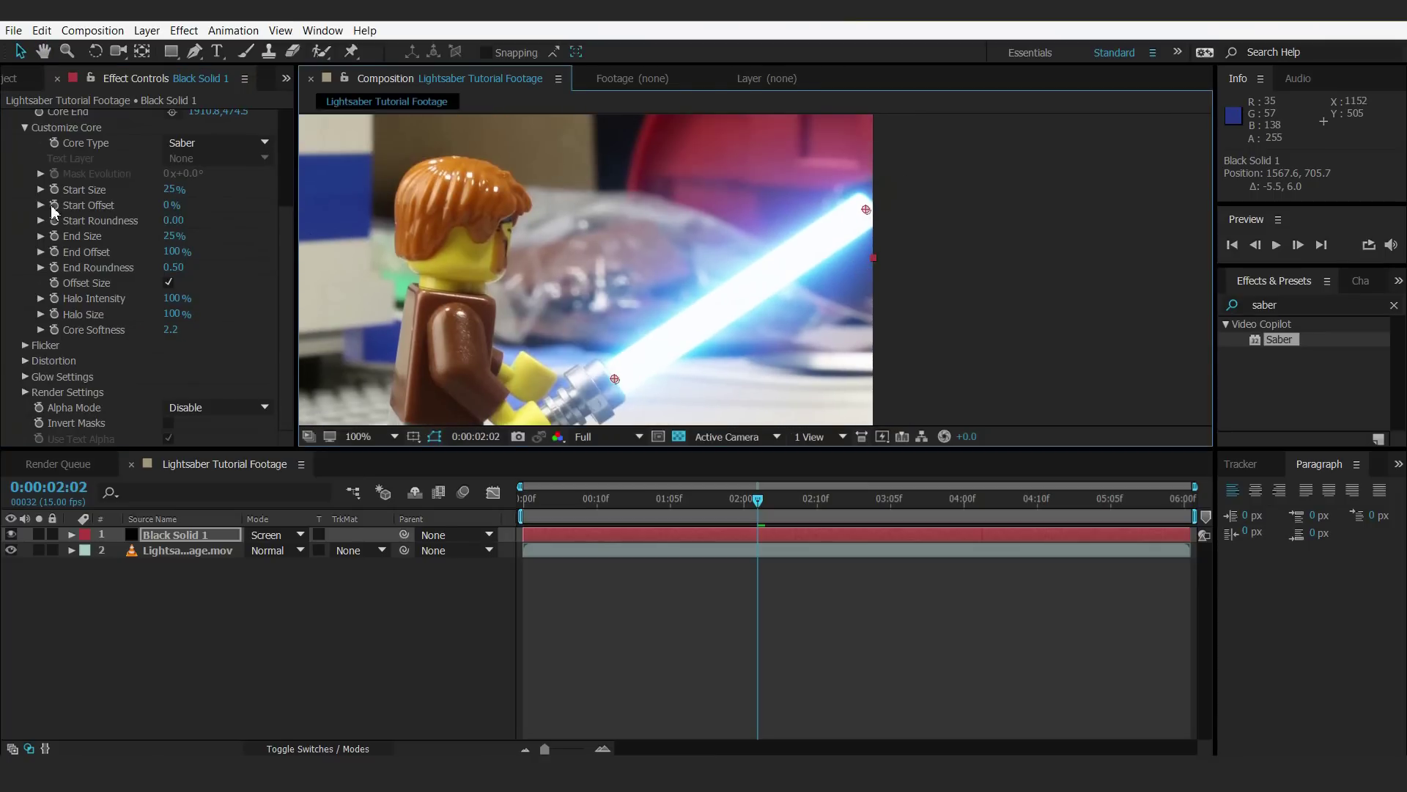
pyautogui.scroll(-2, 720, 245)
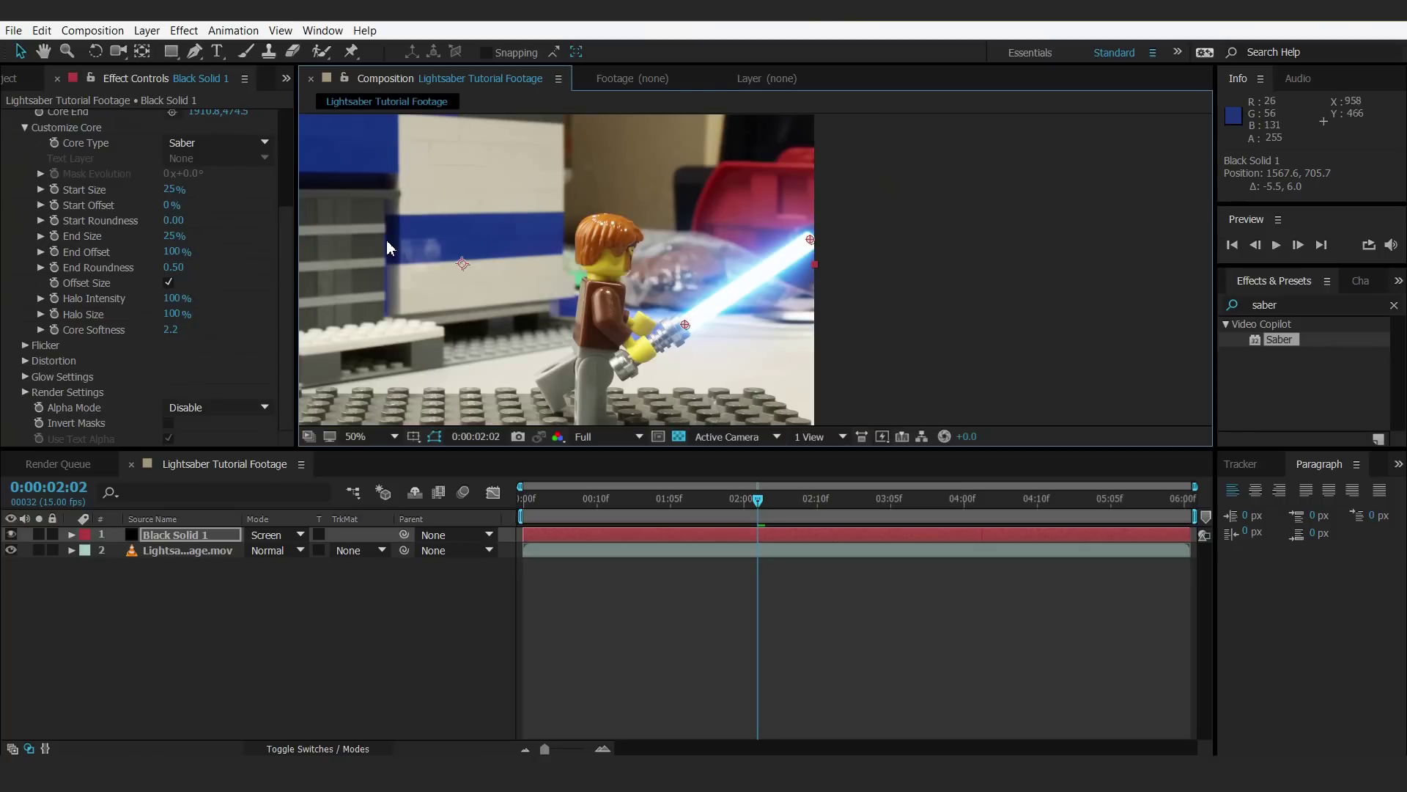
# - Set the saber's End Roundness to 0.71 and nudge Core End to 1911.8, 475.5 at the blade tip
pyautogui.scroll(2, 713, 251)
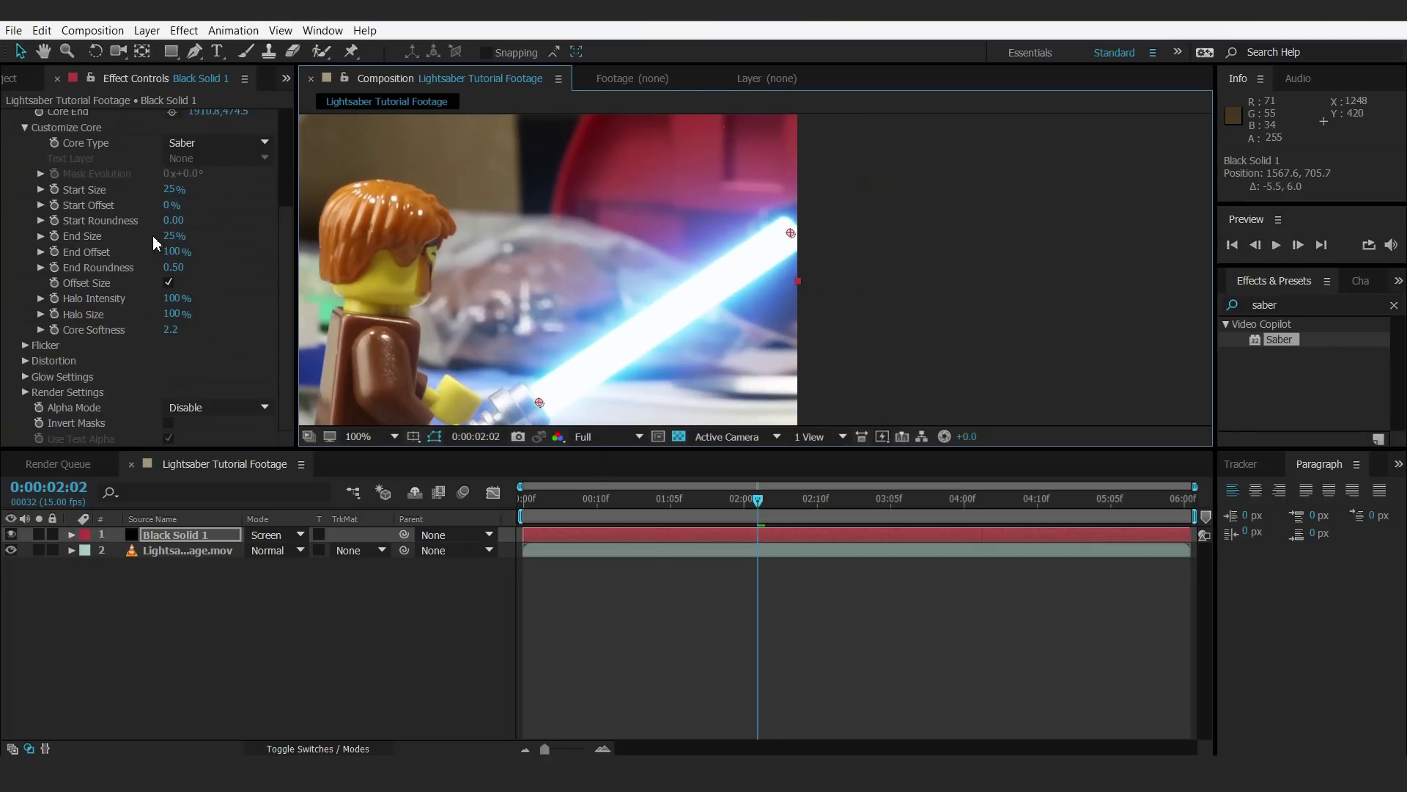
pyautogui.moveTo(174, 267); pyautogui.dragTo(190, 269)
pyautogui.moveTo(790, 233); pyautogui.dragTo(791, 236)
pyautogui.scroll(-2, 857, 216)
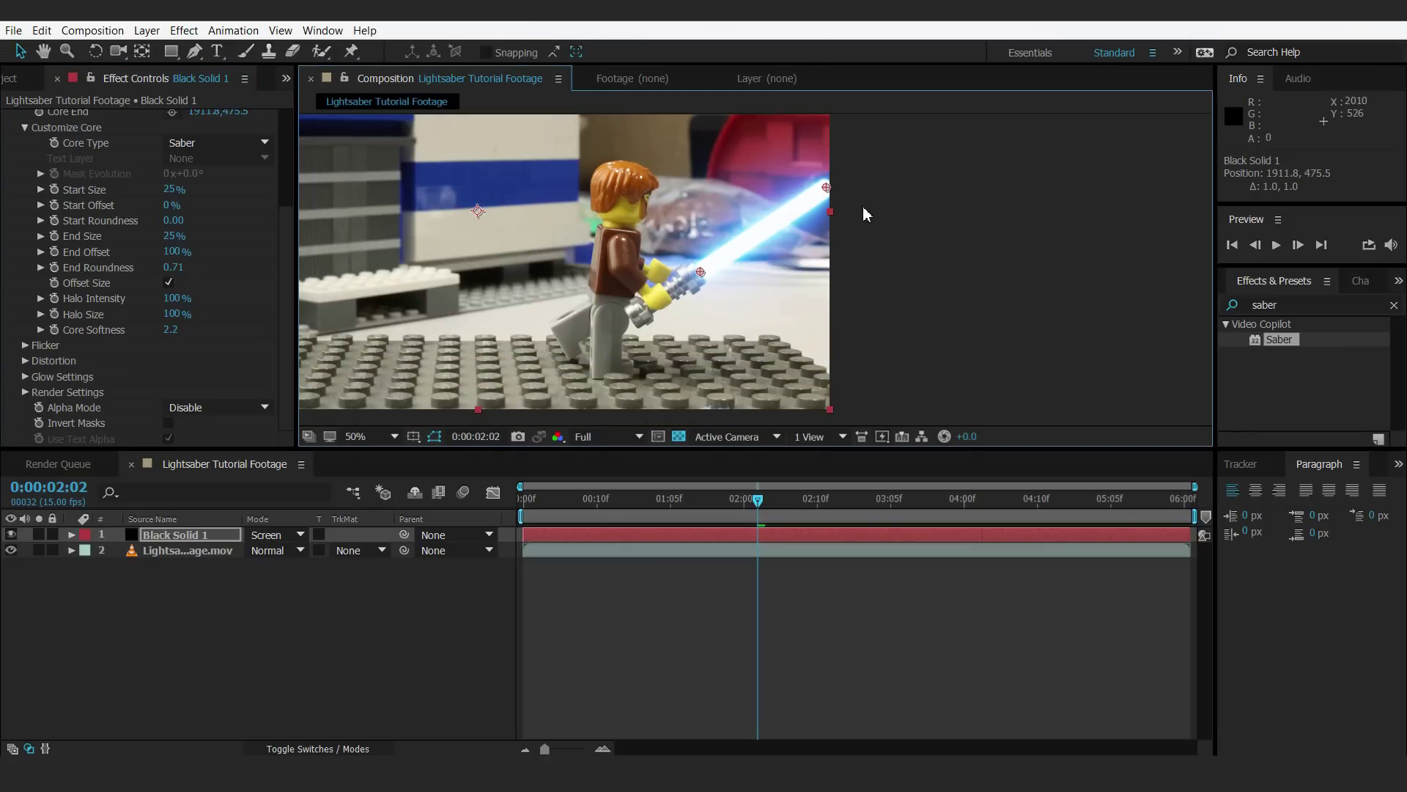
# - Enable keyframing for the saber's Core Size, Core Start and Core End at 0:00:02:02
pyautogui.click(1297, 244)
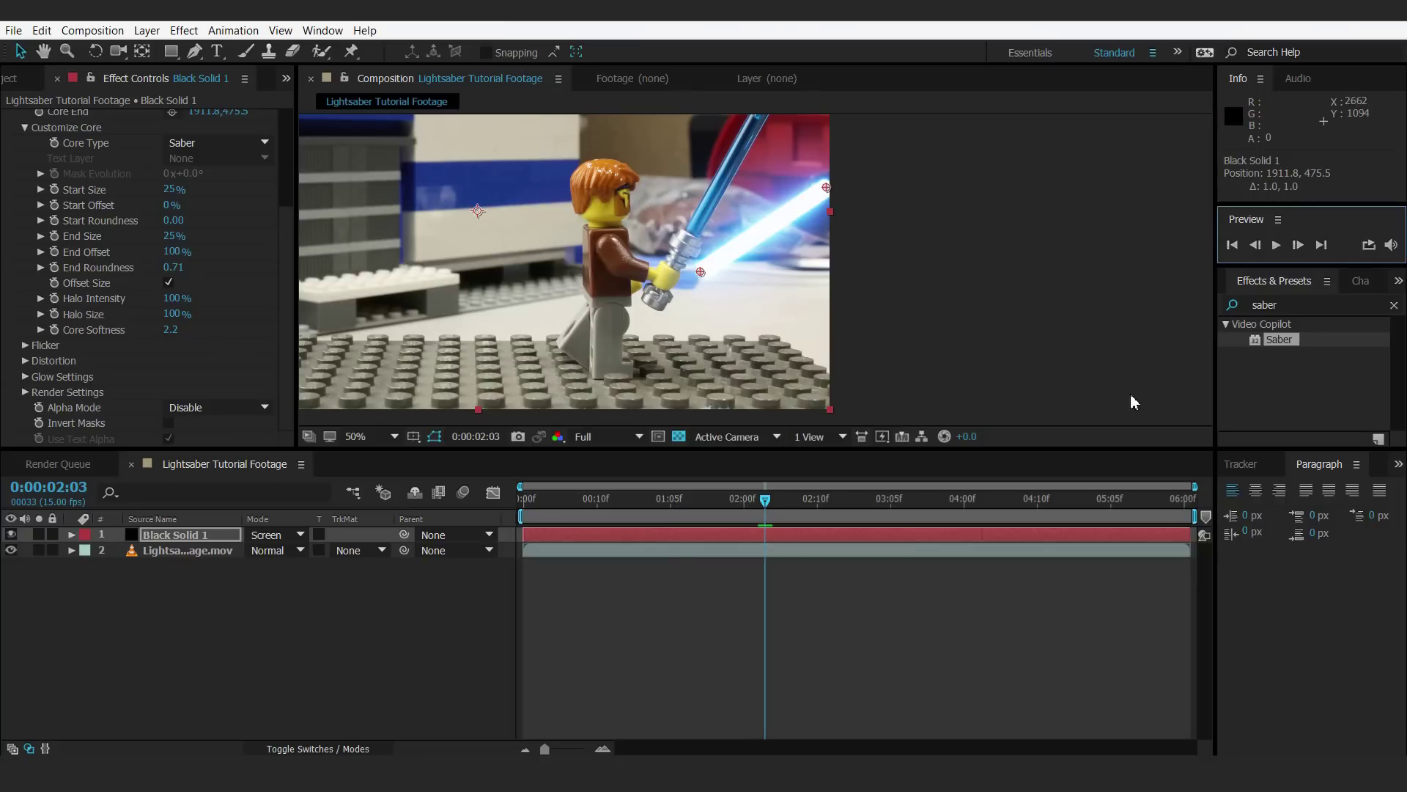
pyautogui.click(1259, 242)
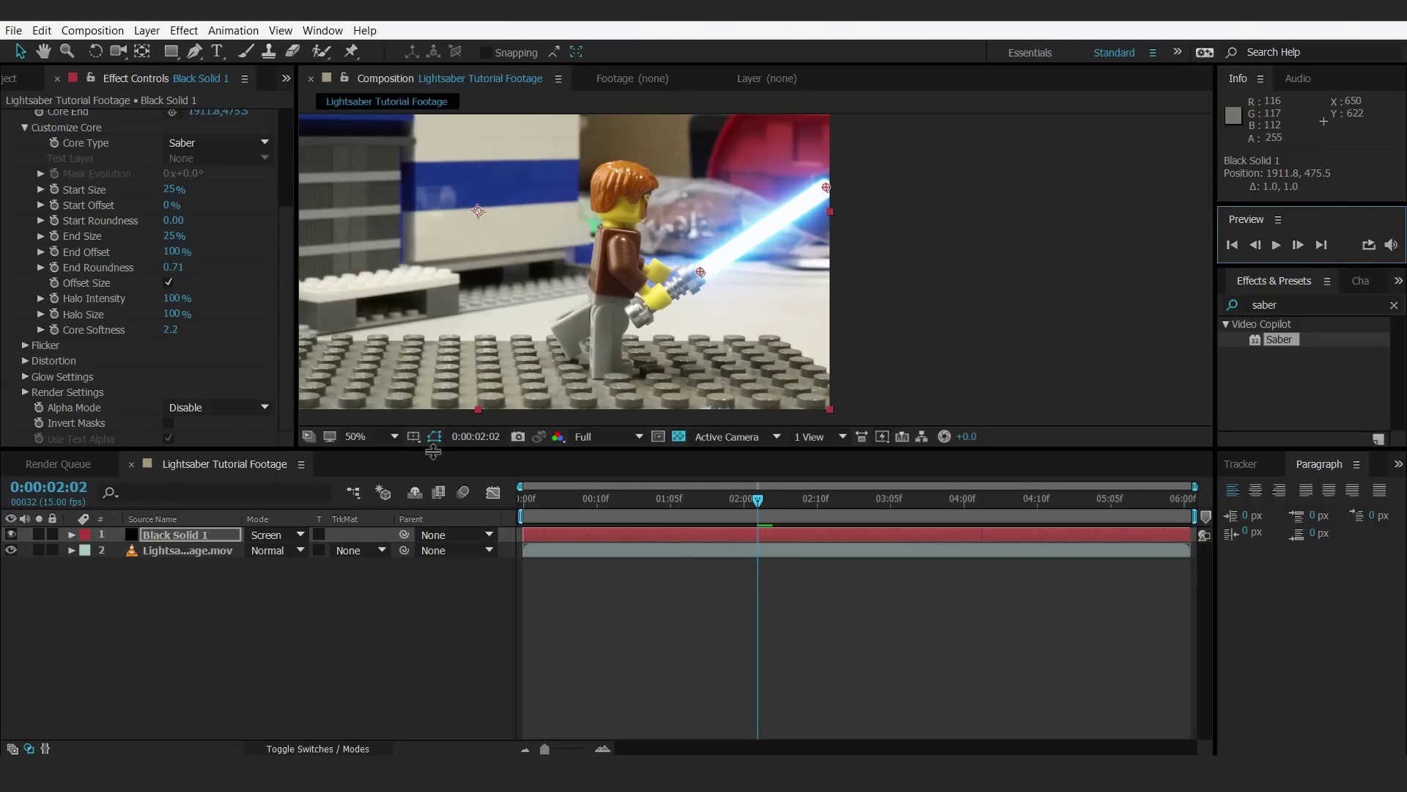
pyautogui.moveTo(433, 451); pyautogui.dragTo(433, 359)
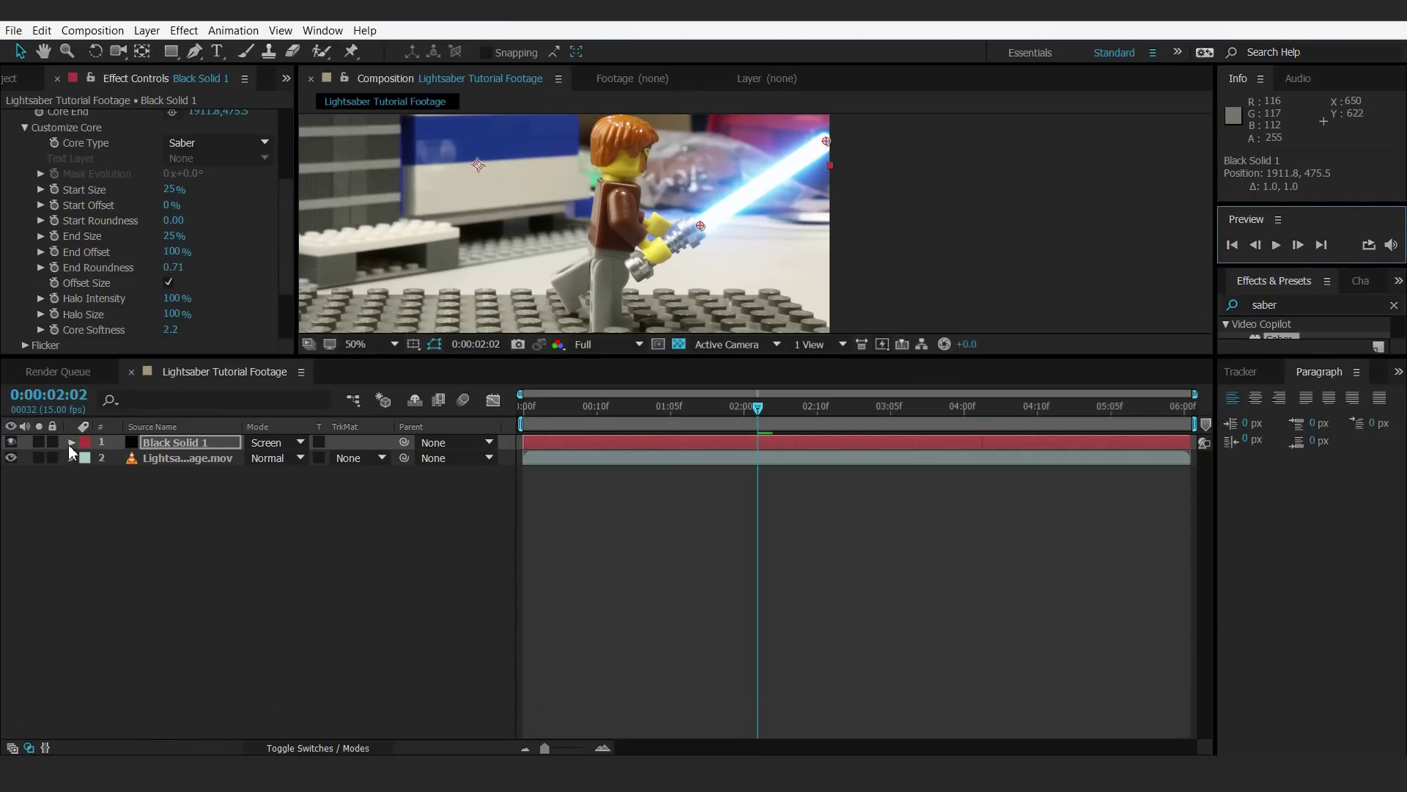
pyautogui.click(71, 443)
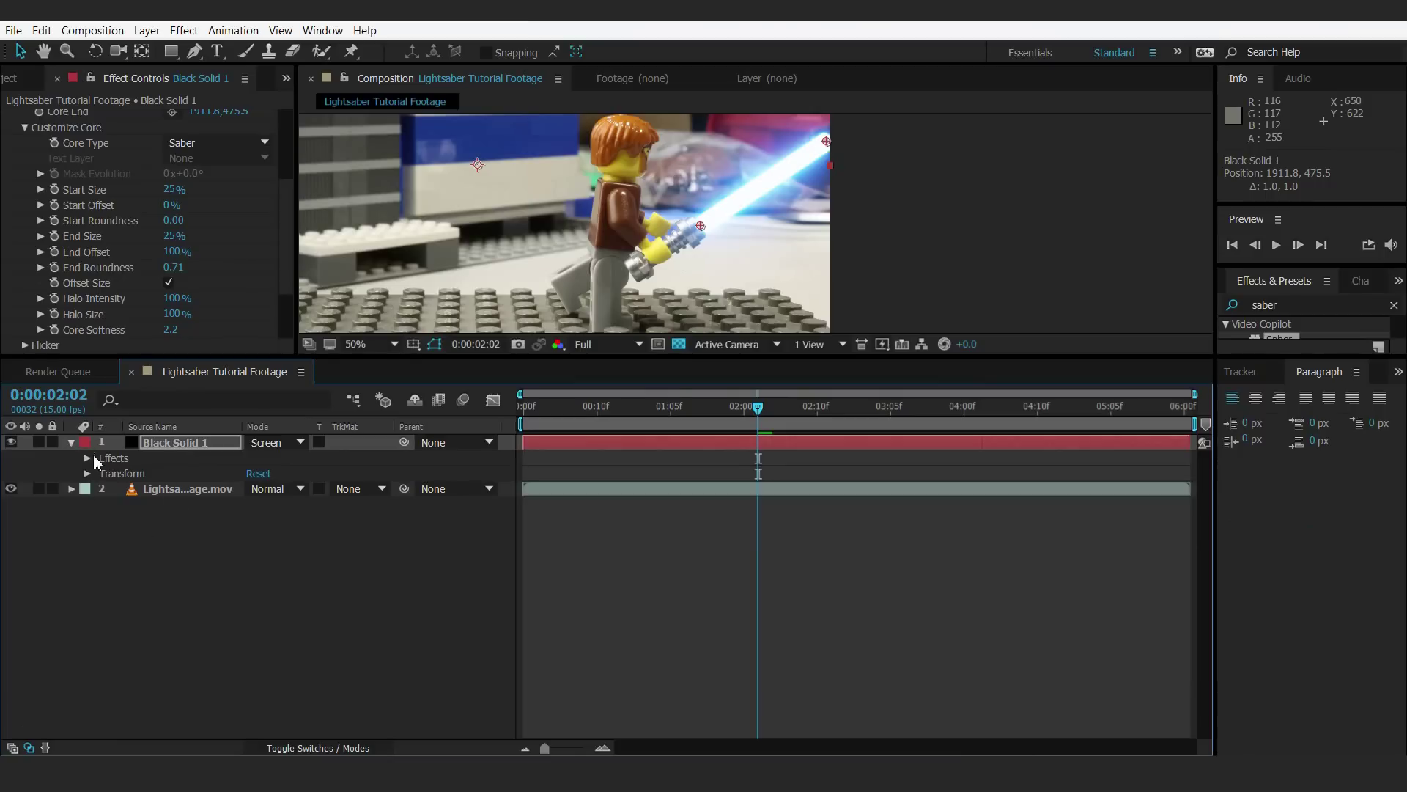
pyautogui.click(88, 458)
pyautogui.click(103, 474)
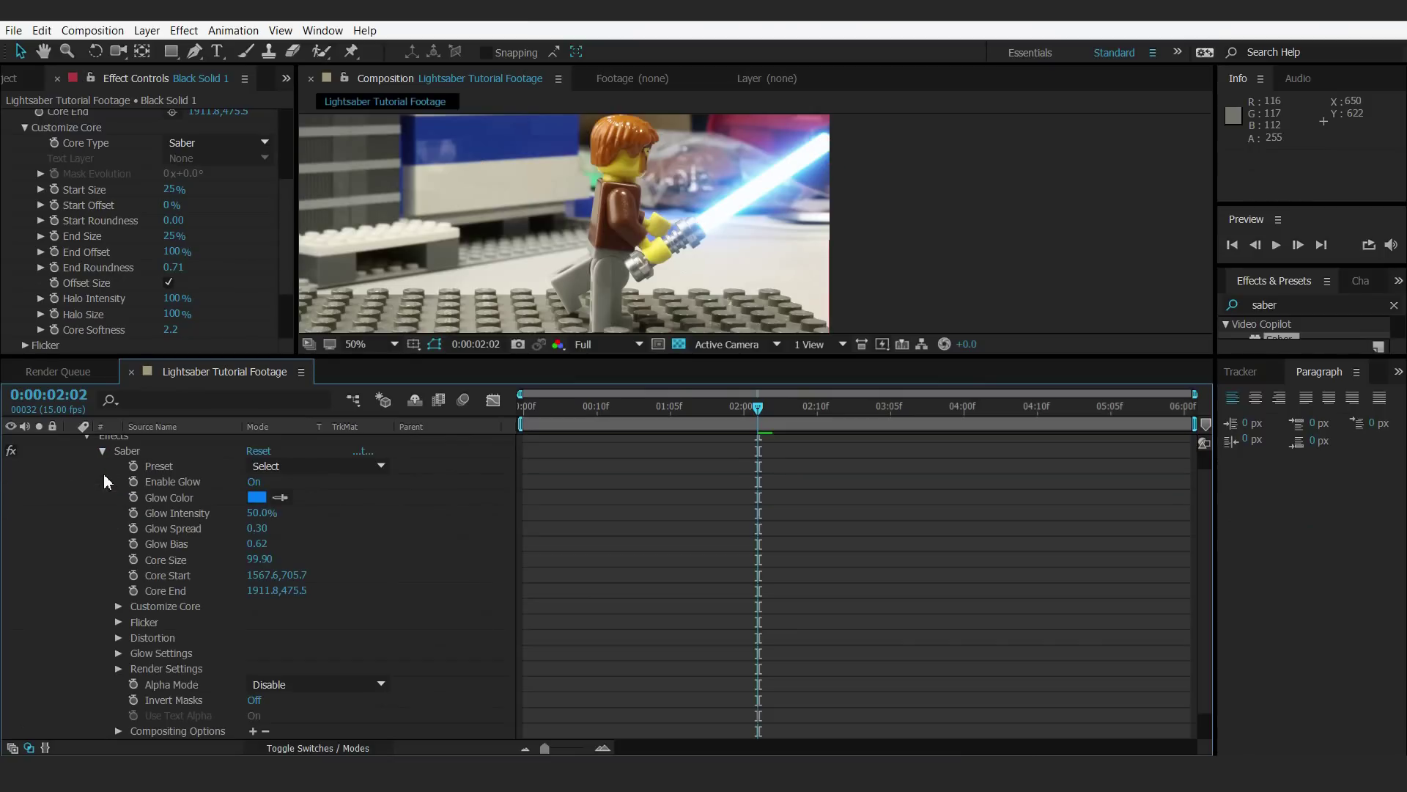
pyautogui.click(133, 560)
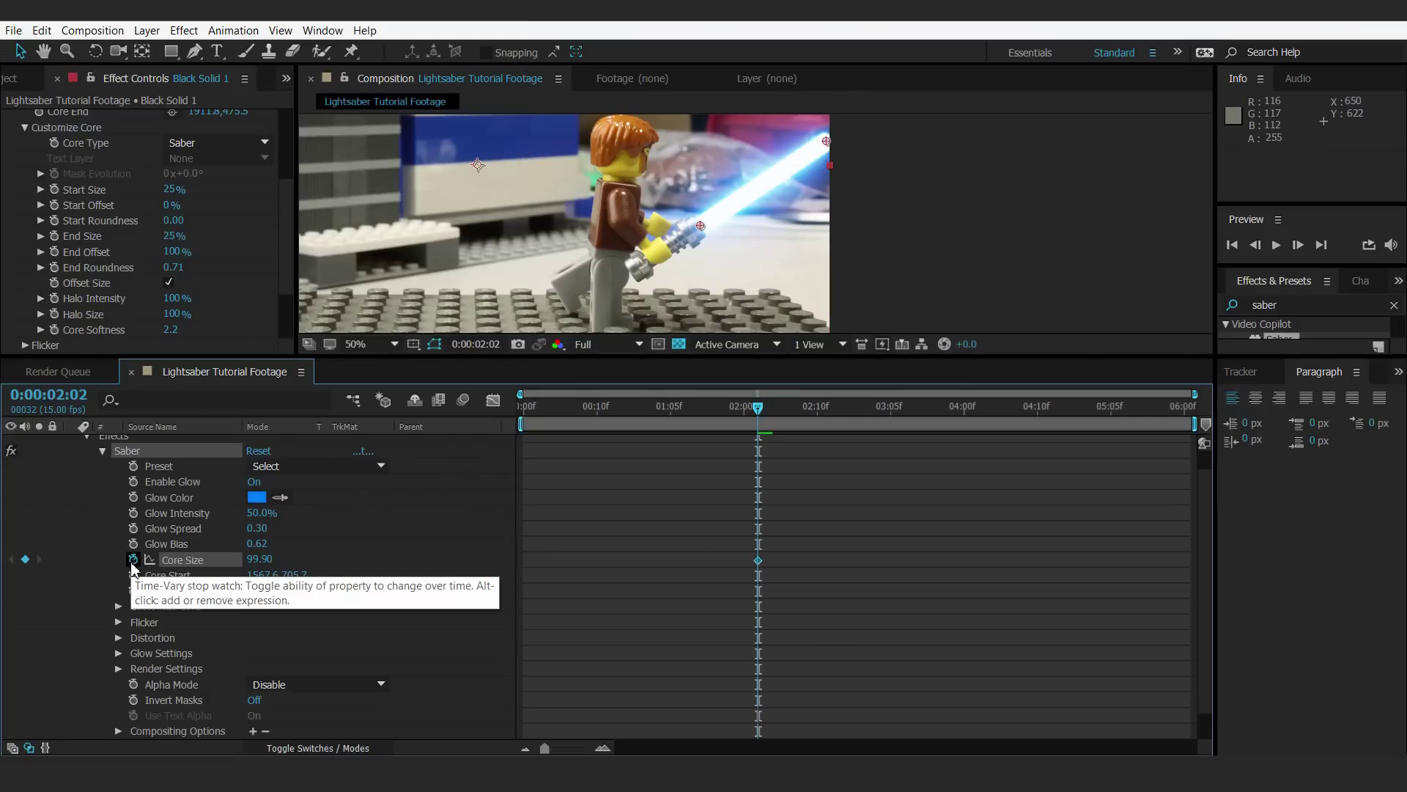
pyautogui.click(133, 576)
pyautogui.click(133, 591)
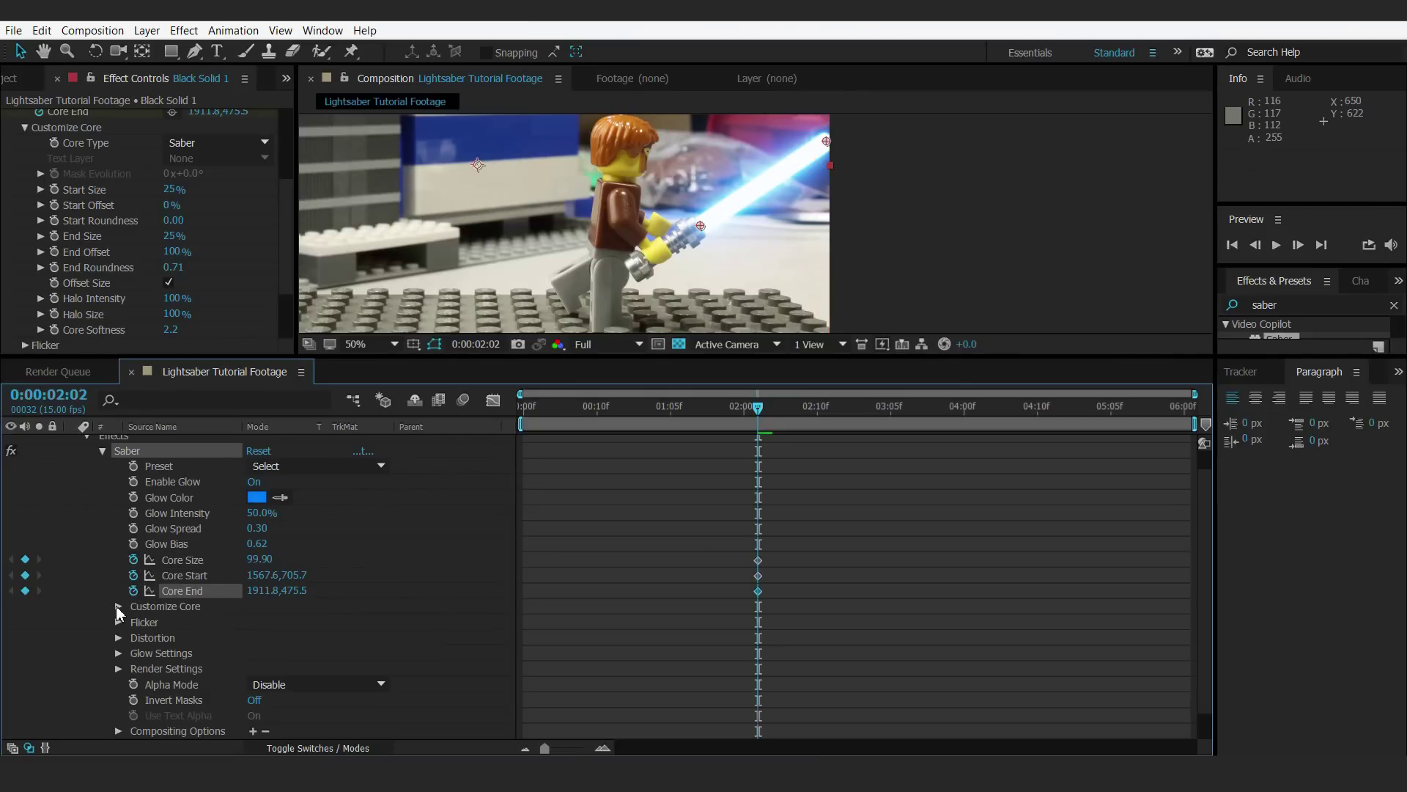
# - Enable keyframing for the core's Start Size, Start Roundness, End Size and End Roundness at 0:00:02:02
pyautogui.click(117, 607)
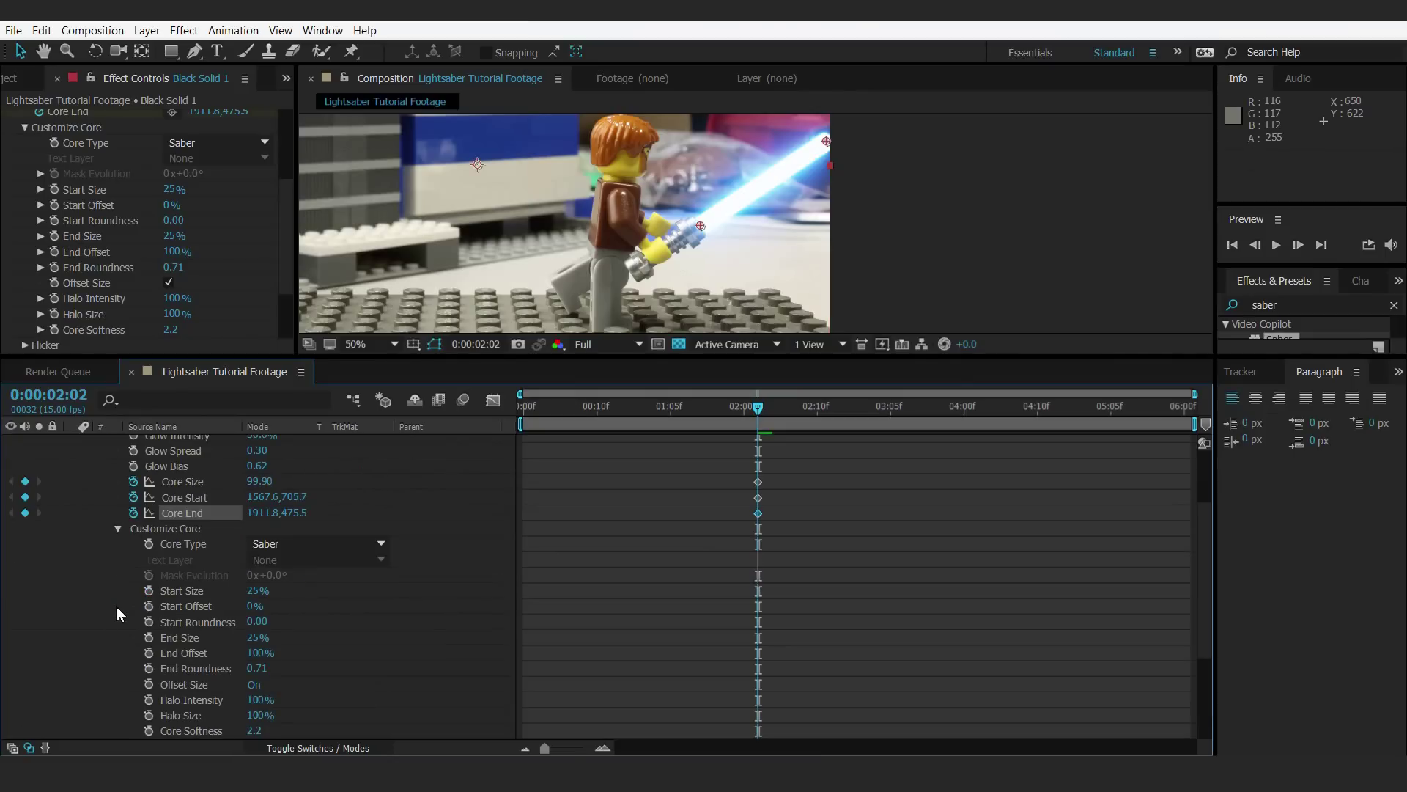
pyautogui.click(149, 591)
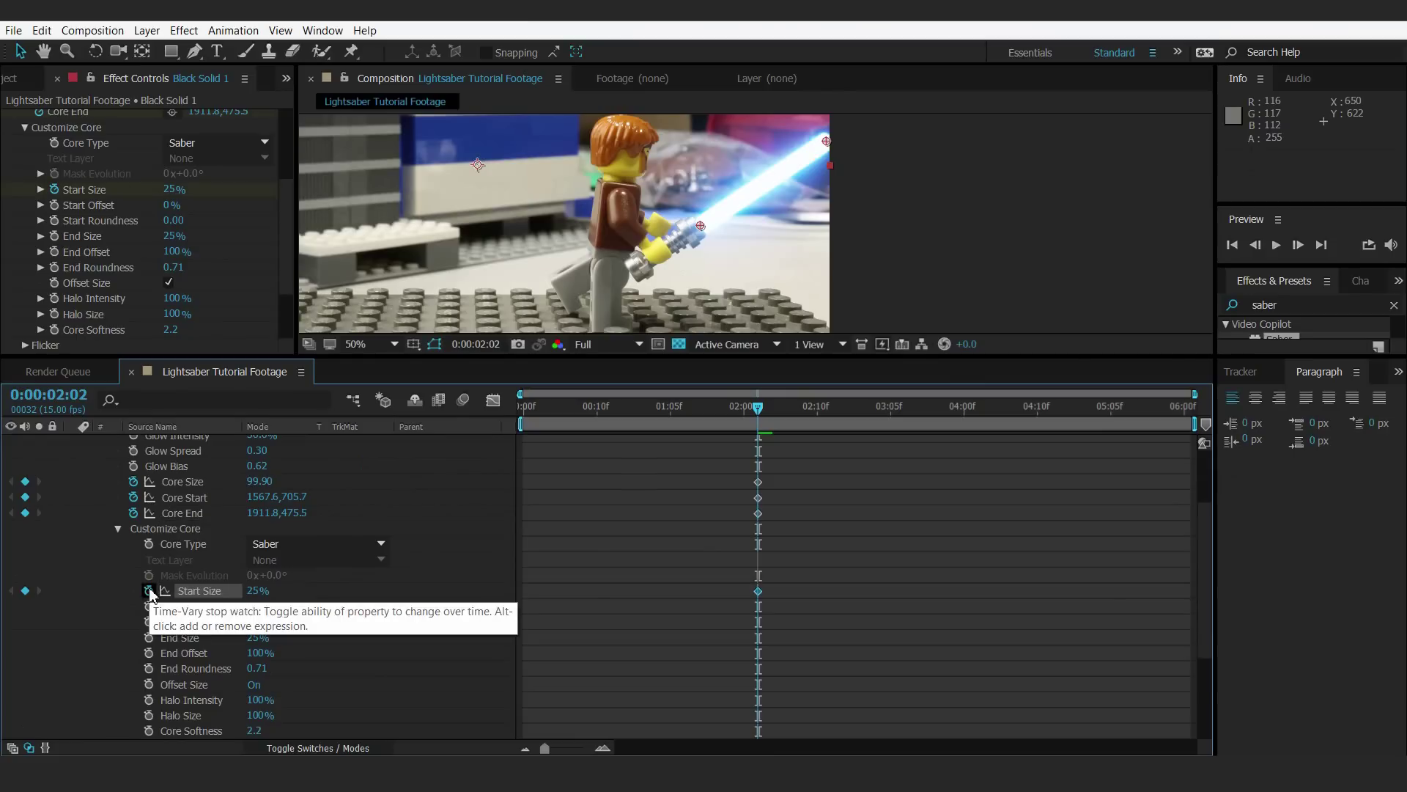
pyautogui.click(150, 622)
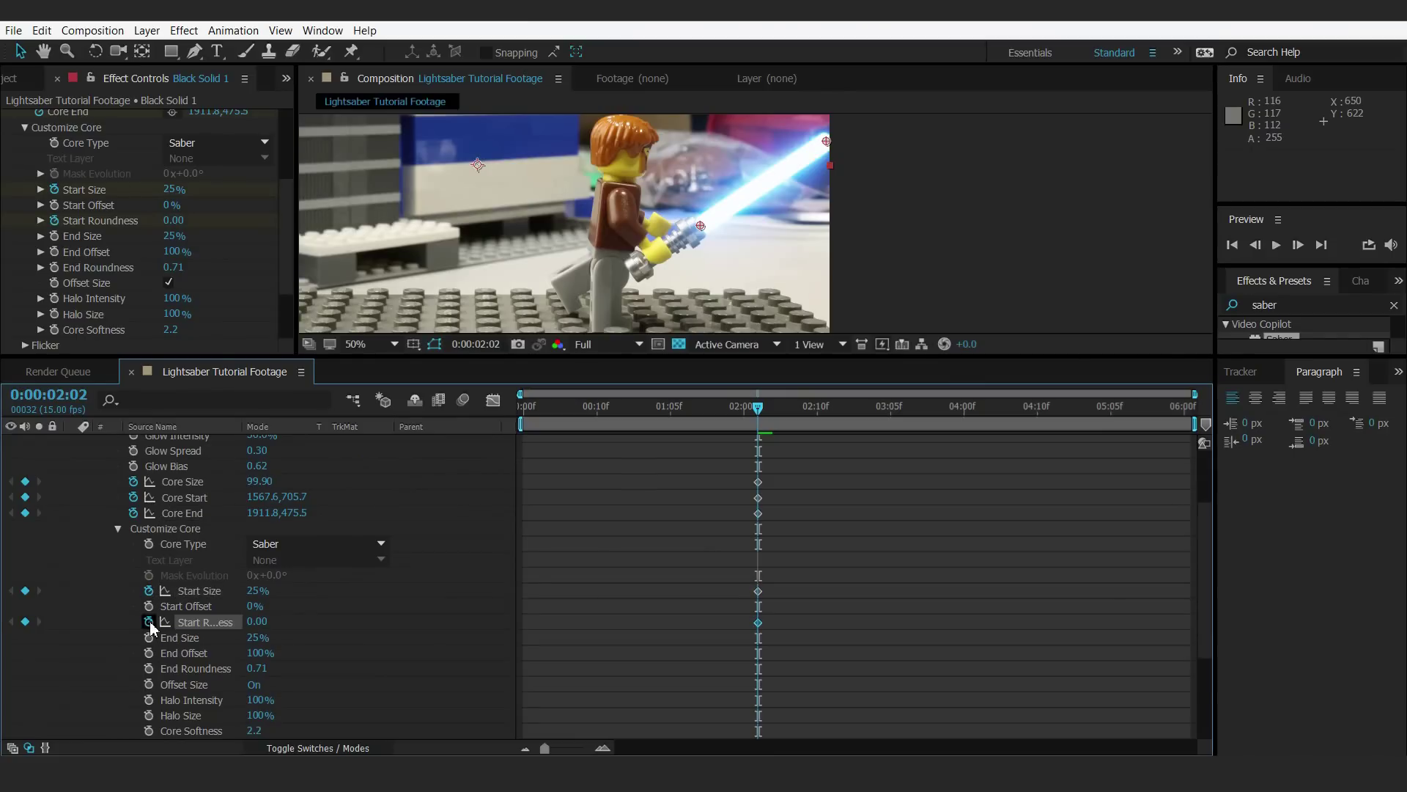
pyautogui.click(149, 638)
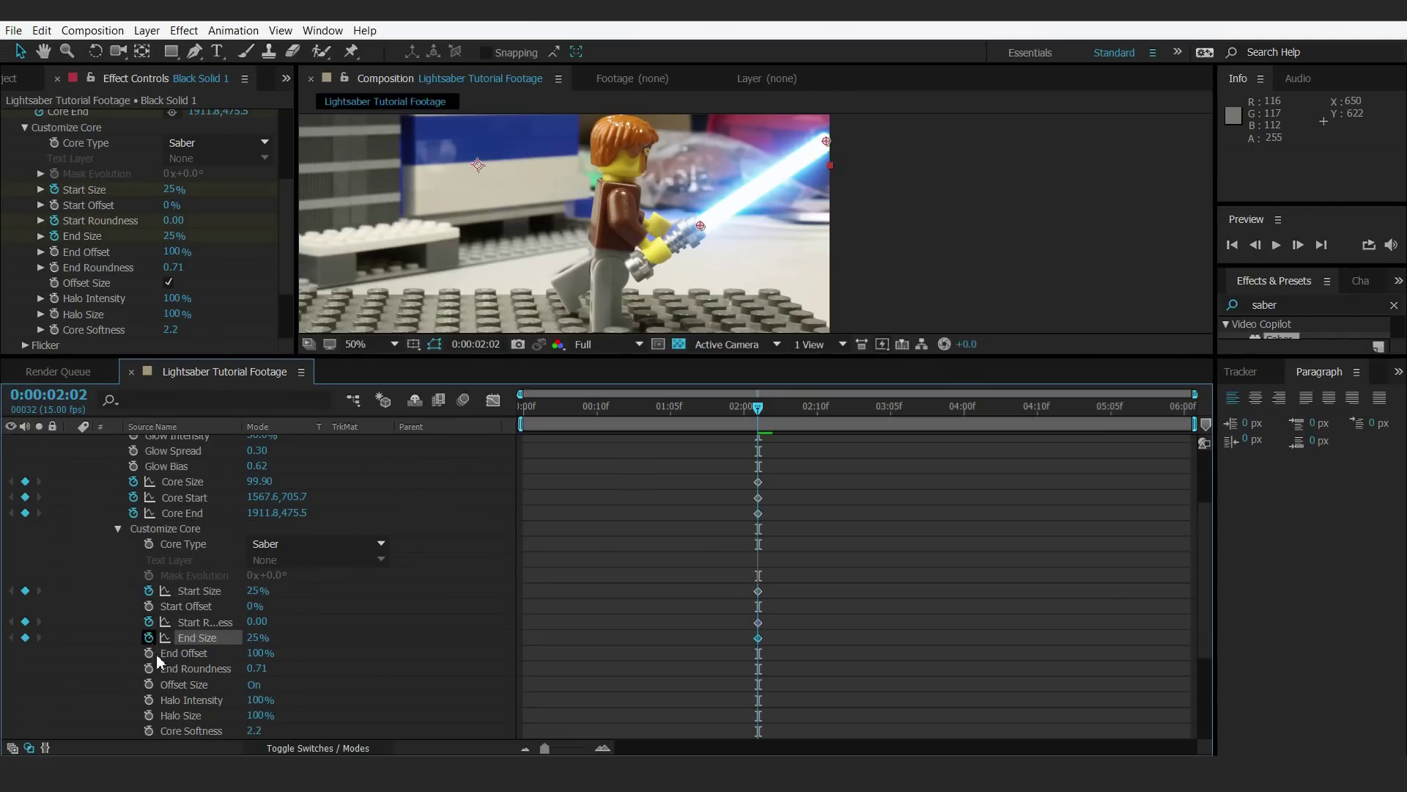
pyautogui.click(150, 668)
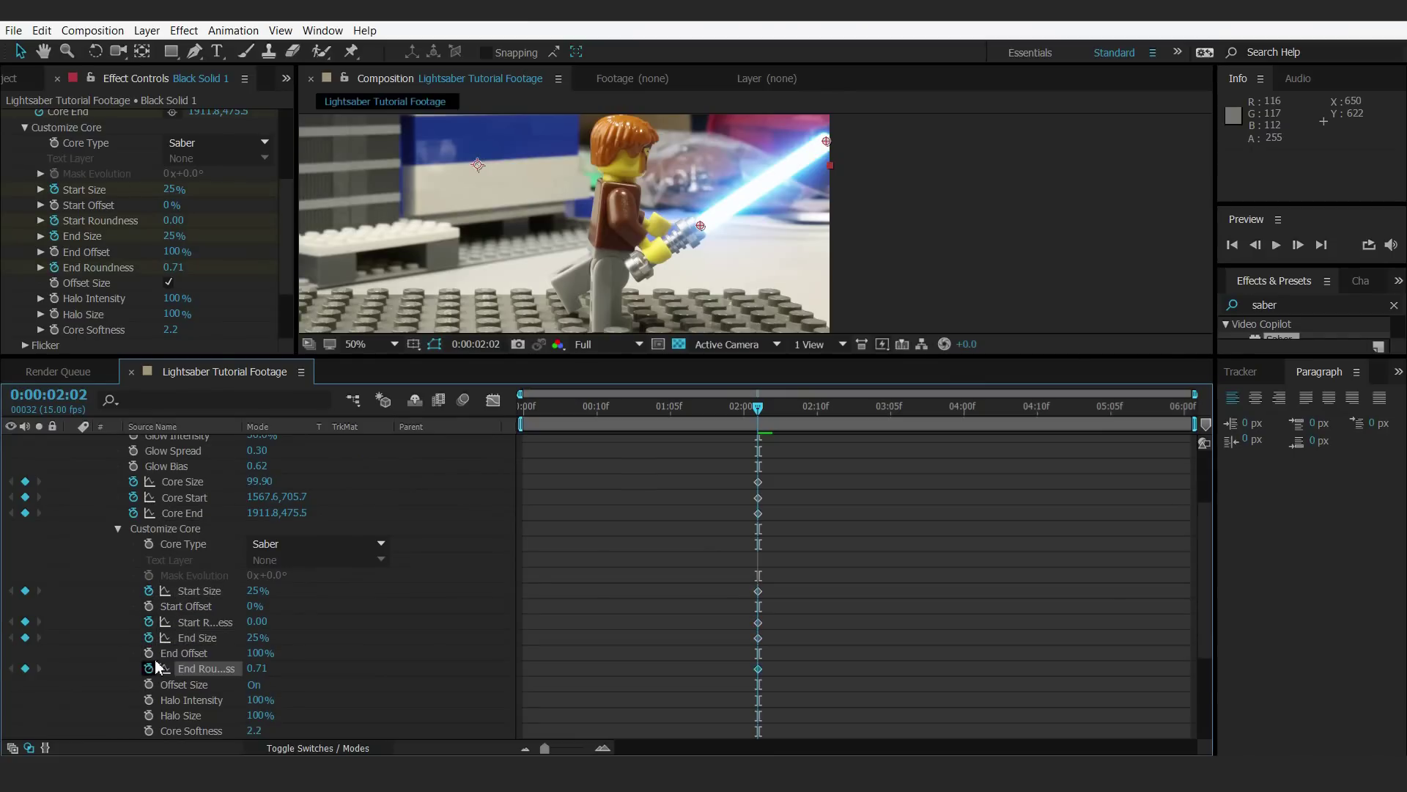
# - Convert all the saber keyframes at 0:00:02:02 to hold keyframes
pyautogui.click(711, 463)
pyautogui.hotkey('shift', 'pageup')
pyautogui.click(778, 523)
pyautogui.moveTo(726, 449); pyautogui.dragTo(802, 704)
pyautogui.rightClick(760, 484)
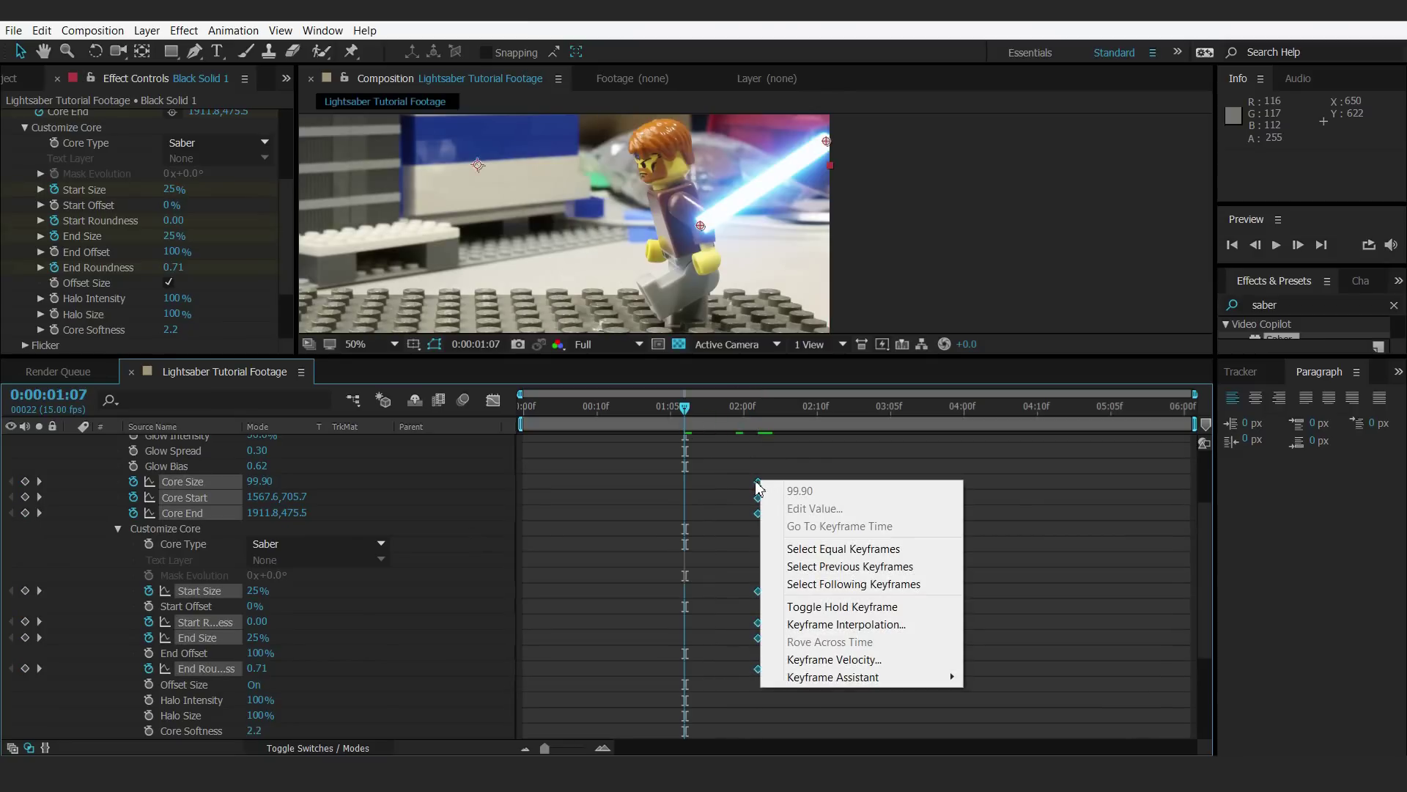
pyautogui.click(894, 608)
pyautogui.moveTo(763, 422); pyautogui.dragTo(759, 422)
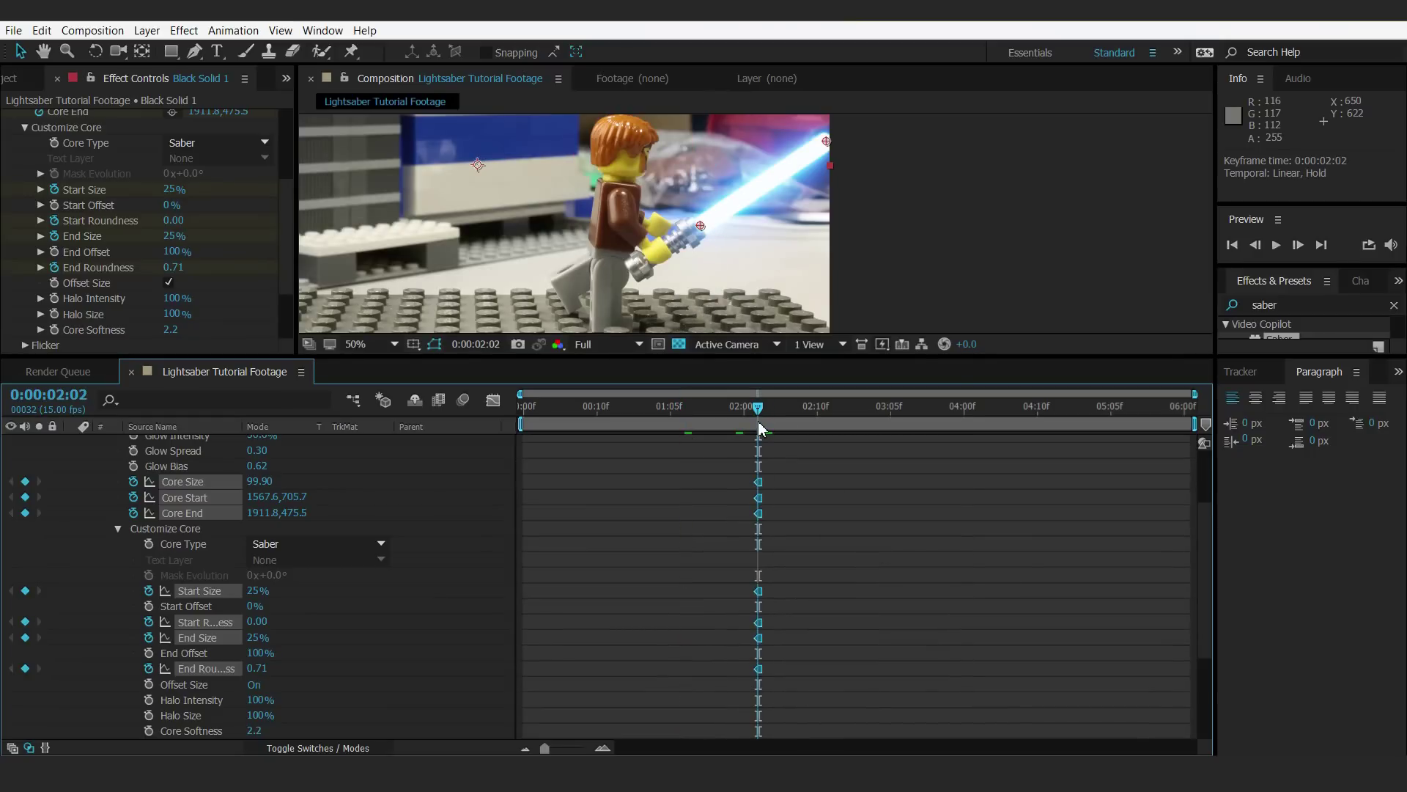
# - At 0:00:02:03, move Core Start to about 1545.6, 591.7 on the raised lightsaber's hilt
pyautogui.click(761, 411)
pyautogui.moveTo(769, 415); pyautogui.dragTo(764, 415)
pyautogui.moveTo(700, 224); pyautogui.dragTo(694, 192)
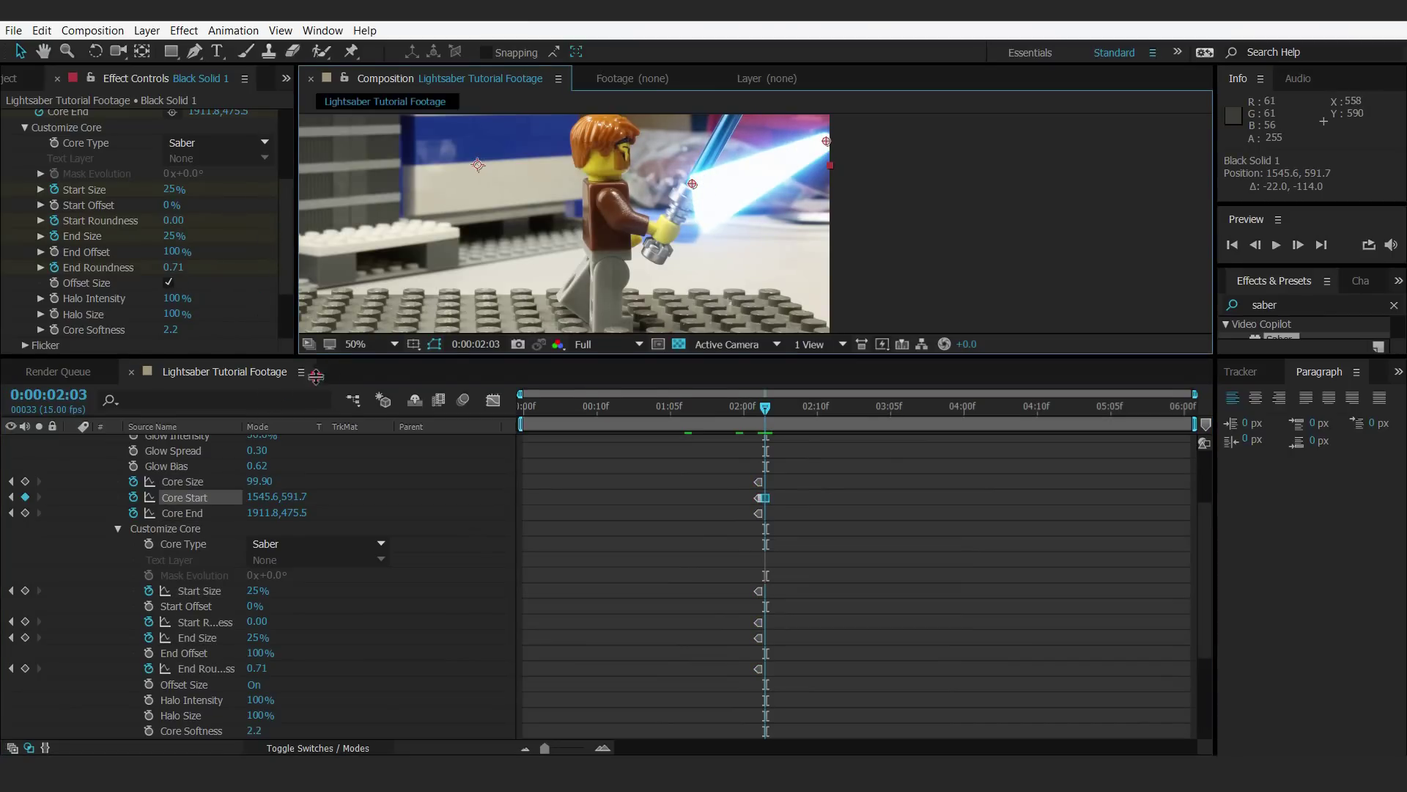
# - Turn off Motion Blur in the Saber effect's render settings
pyautogui.moveTo(316, 375); pyautogui.dragTo(316, 557)
pyautogui.click(212, 495)
pyautogui.click(116, 495)
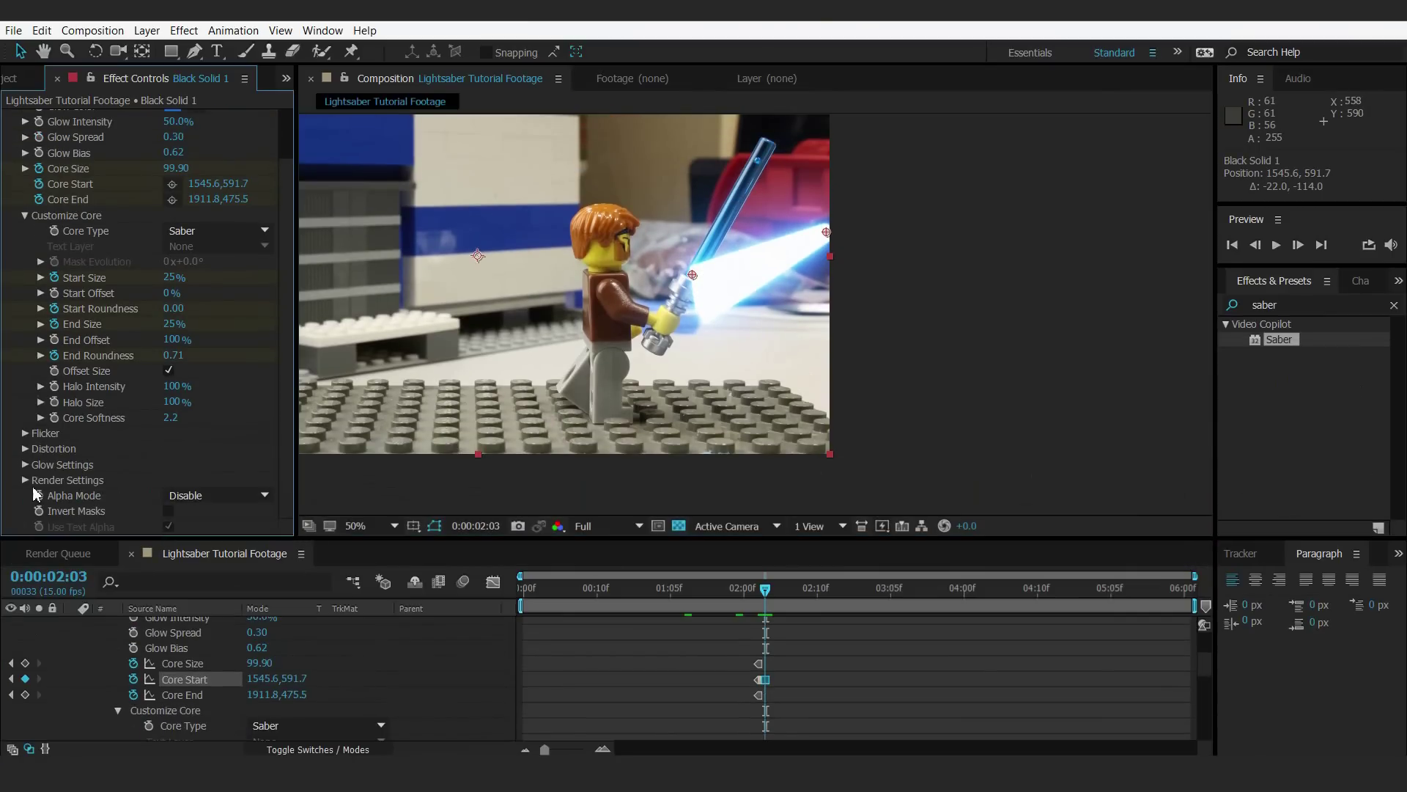
pyautogui.click(26, 479)
pyautogui.click(185, 401)
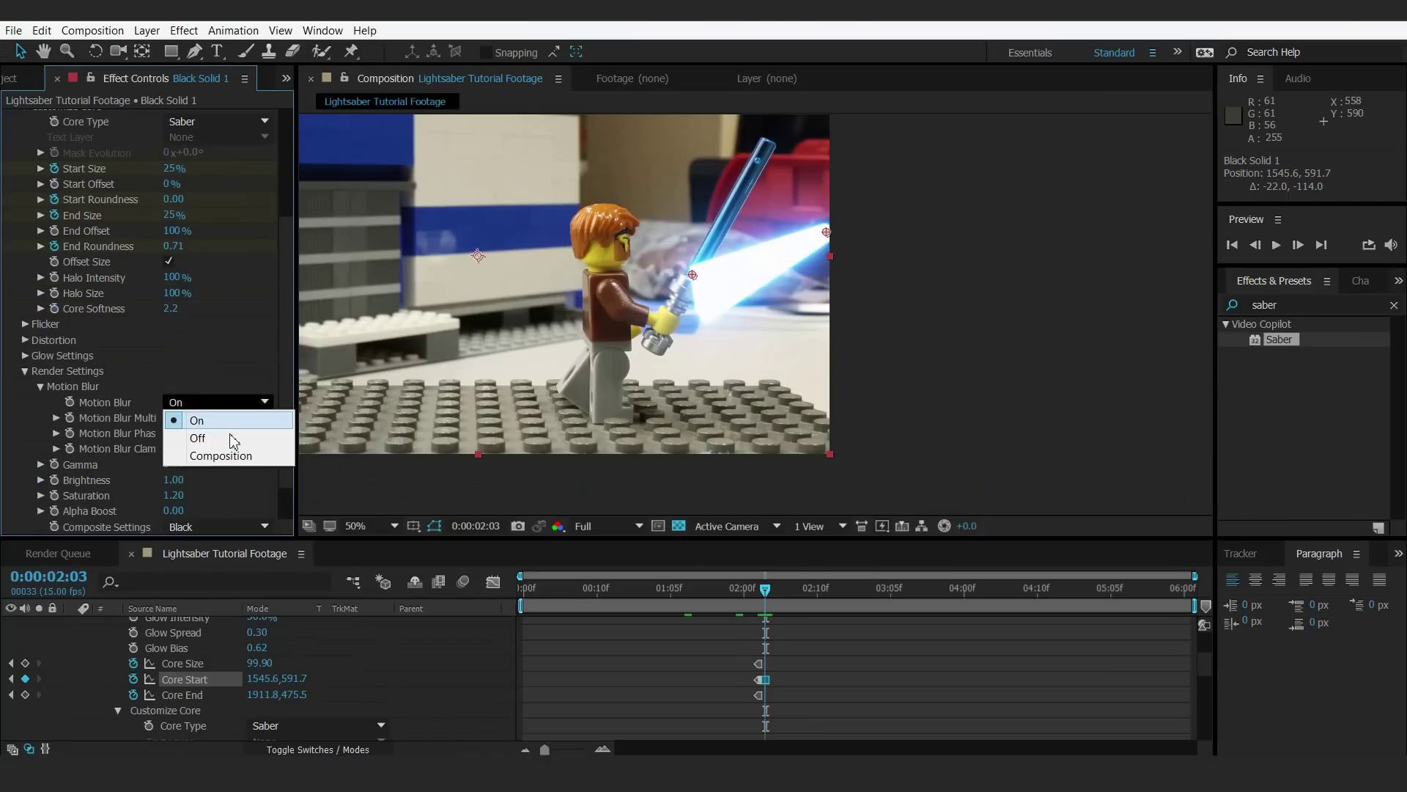
pyautogui.click(233, 440)
# - Align the blade with the raised toy lightsaber by moving Core End to 1751.8, 237.5 and Core Start to 1544.6, 602.7
pyautogui.moveTo(826, 232); pyautogui.dragTo(768, 145)
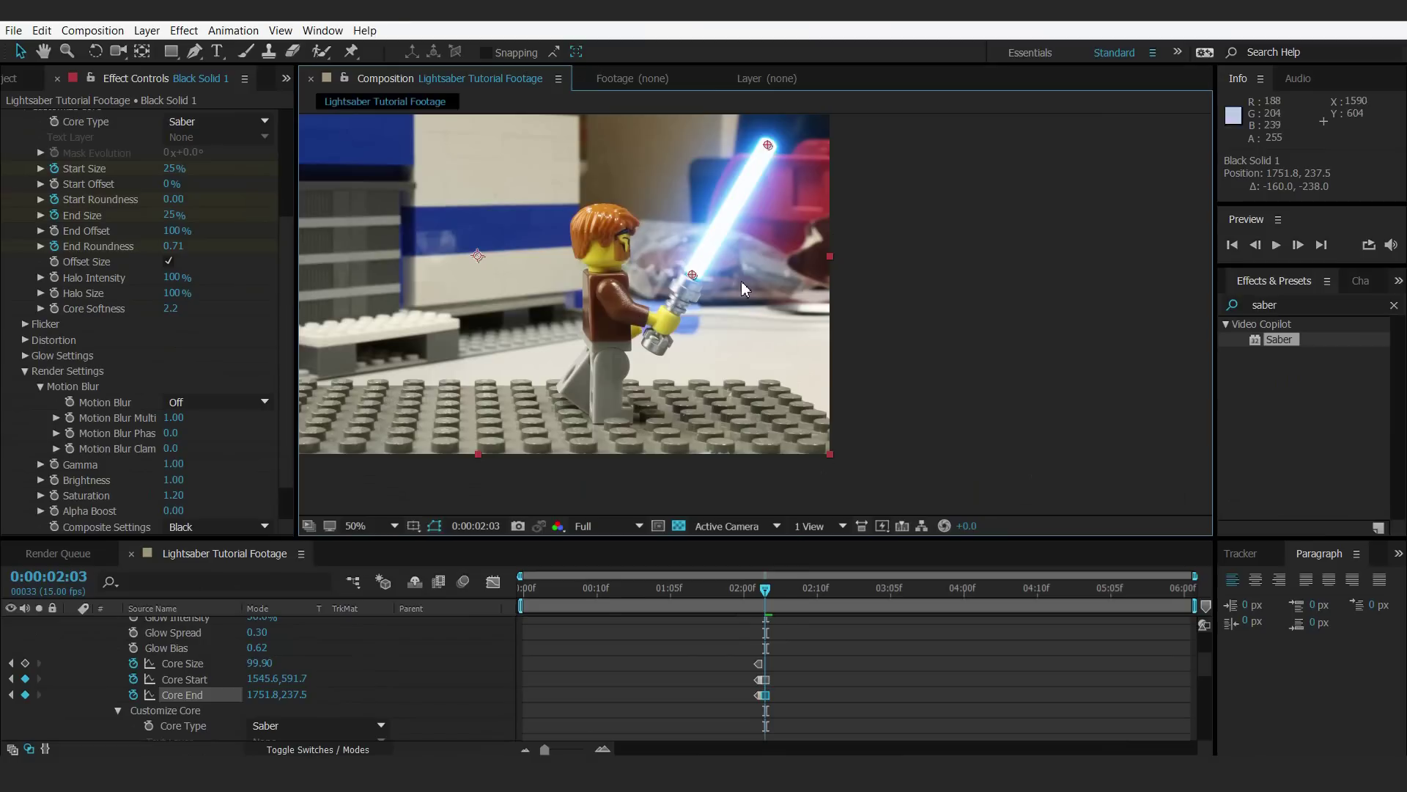
pyautogui.scroll(2, 741, 282)
pyautogui.moveTo(628, 232); pyautogui.dragTo(626, 241)
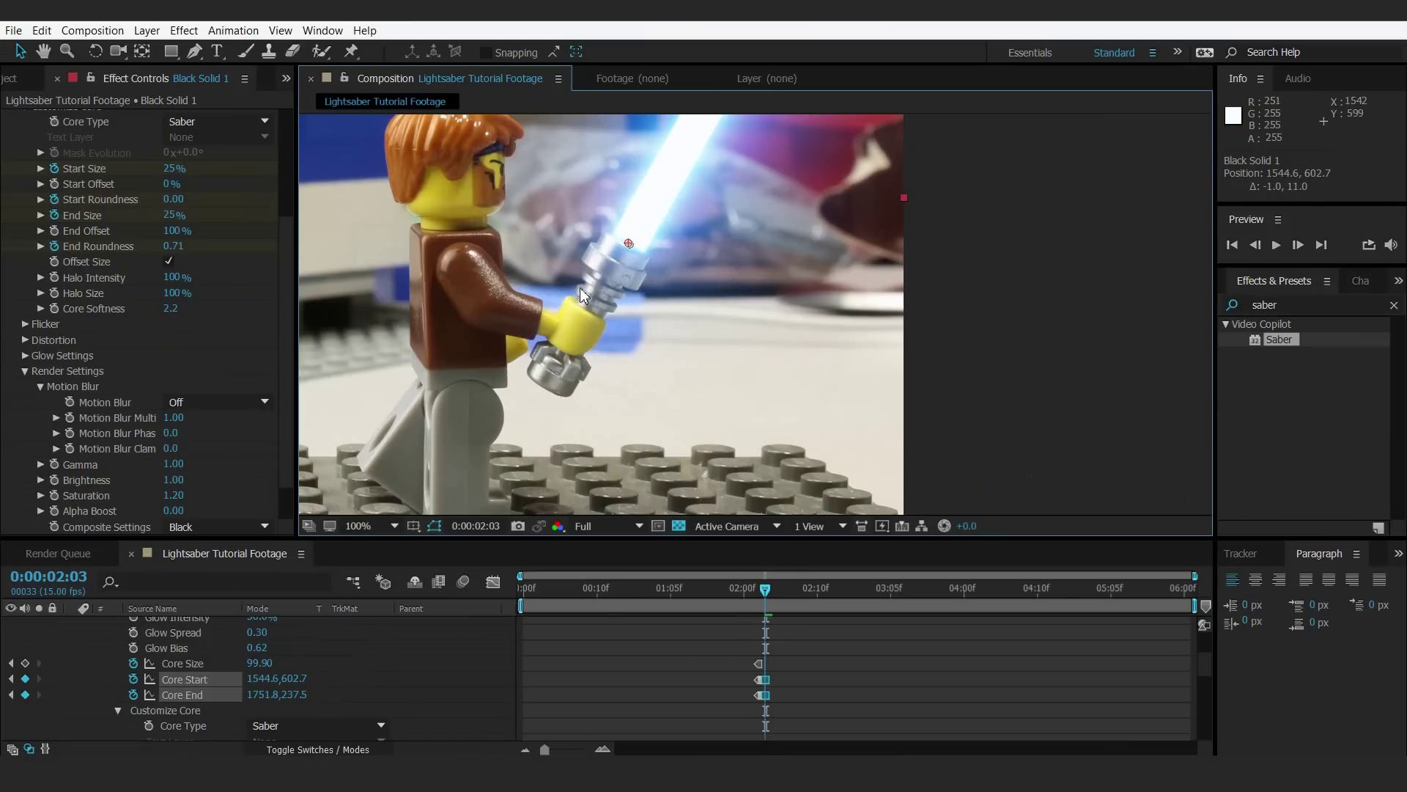
pyautogui.scroll(-2, 478, 345)
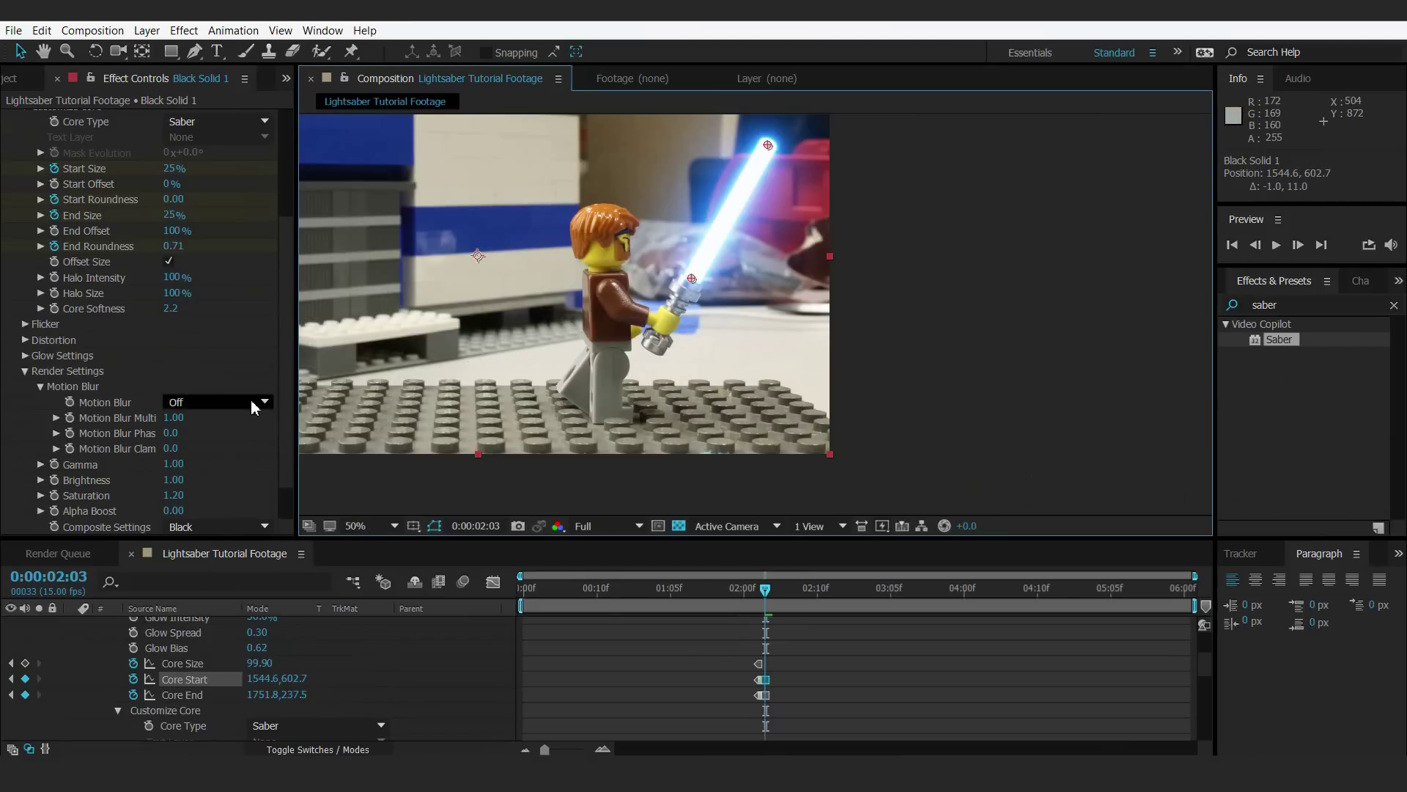
# - Switch the saber's Motion Blur on and back off to compare its effect on the blade
pyautogui.scroll(-2, 242, 399)
pyautogui.click(236, 360)
pyautogui.click(209, 378)
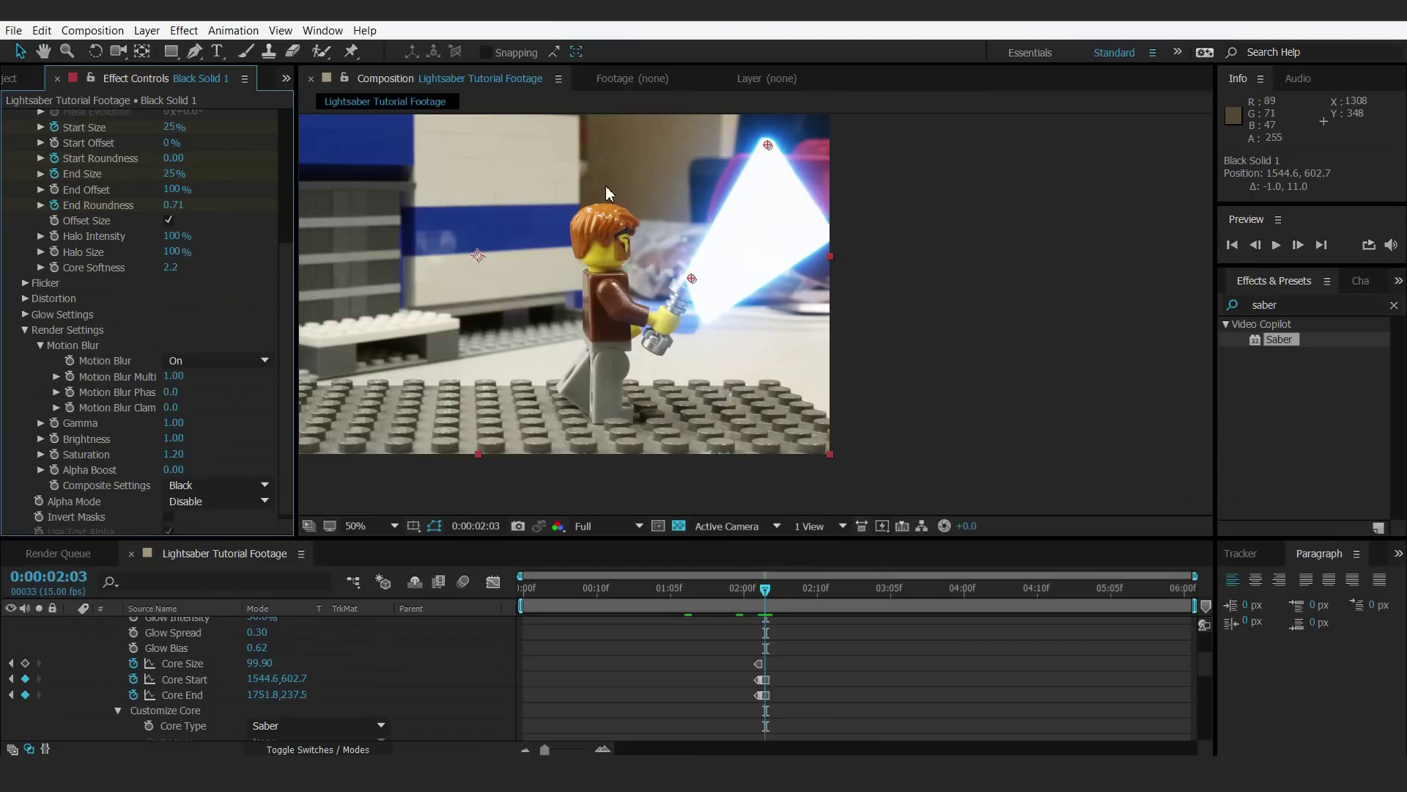
pyautogui.click(211, 361)
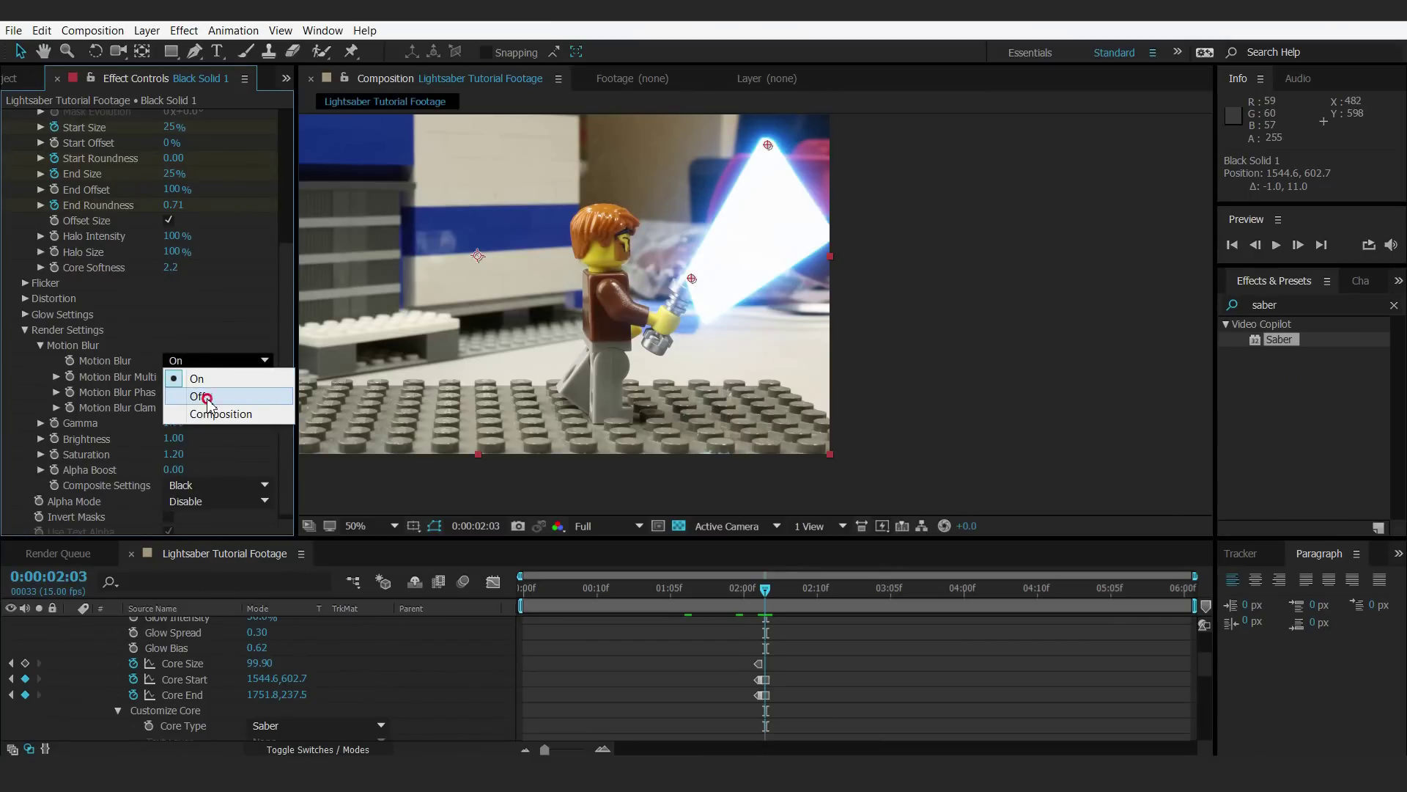
pyautogui.click(207, 398)
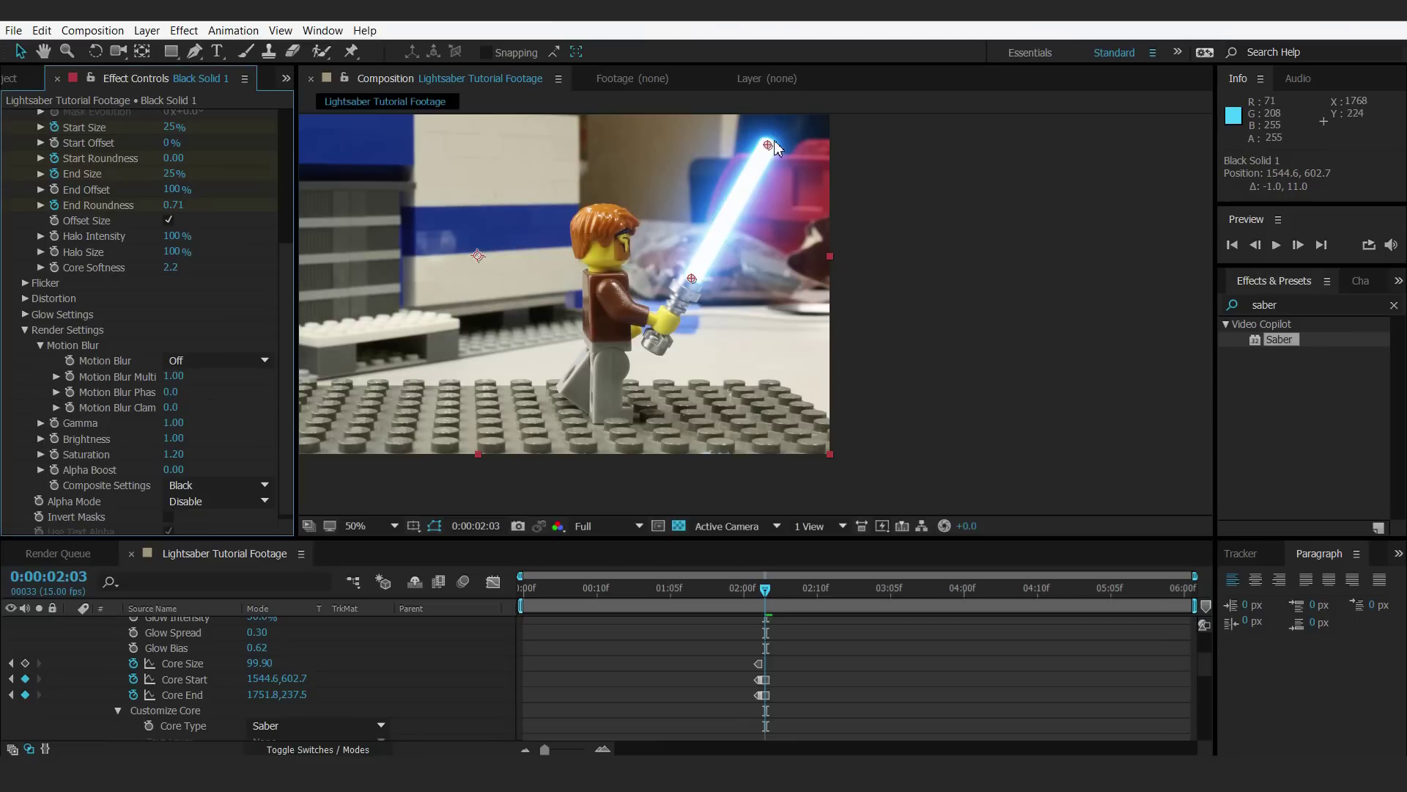
# - Compare the blade's position and shape between frames 0:00:02:02 and 0:00:02:03, including up close
pyautogui.click(1255, 245)
pyautogui.click(1295, 247)
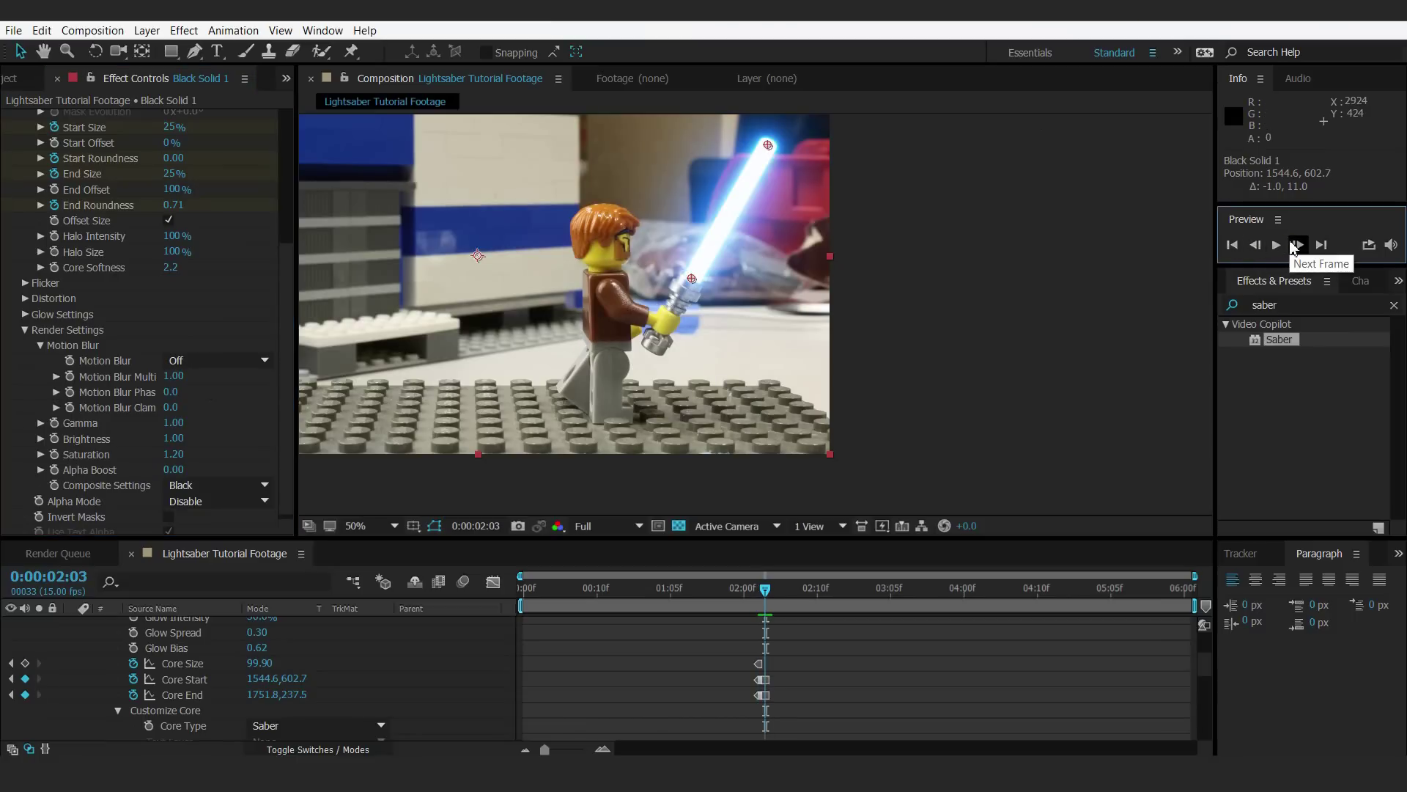
pyautogui.click(1256, 245)
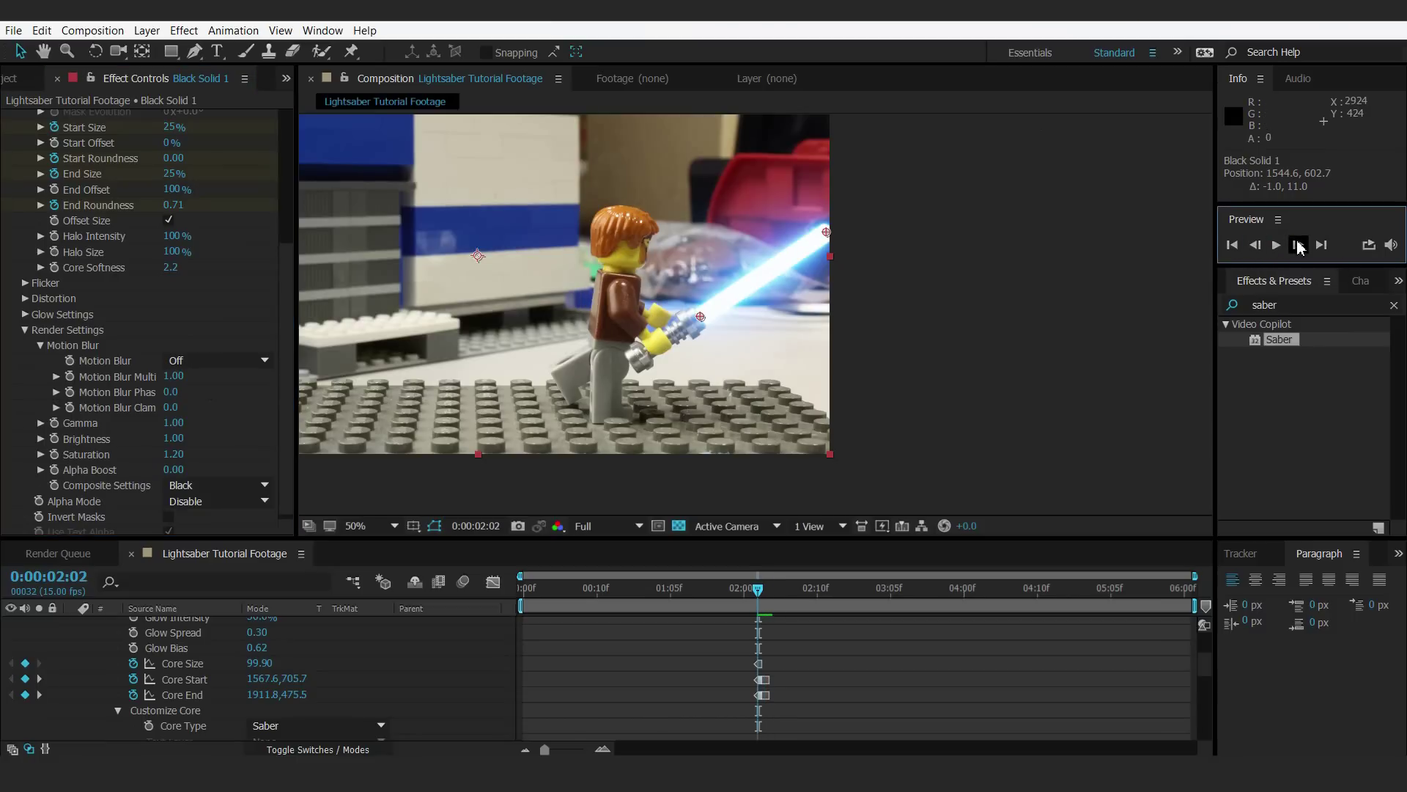
pyautogui.click(1297, 245)
pyautogui.scroll(-3, 783, 650)
pyautogui.scroll(3, 784, 651)
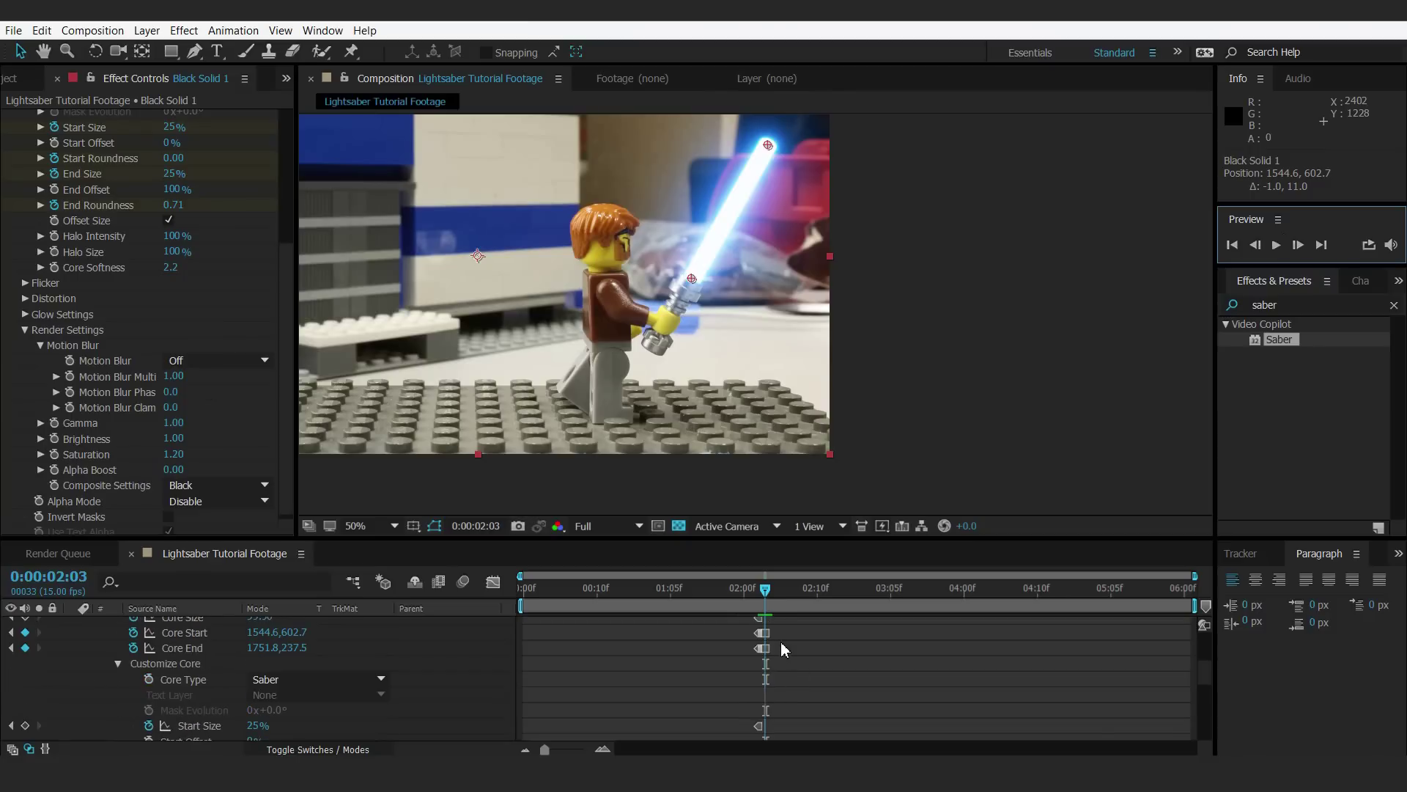
pyautogui.scroll(-3, 765, 665)
pyautogui.scroll(5, 777, 644)
pyautogui.moveTo(958, 252); pyautogui.dragTo(1015, 316)
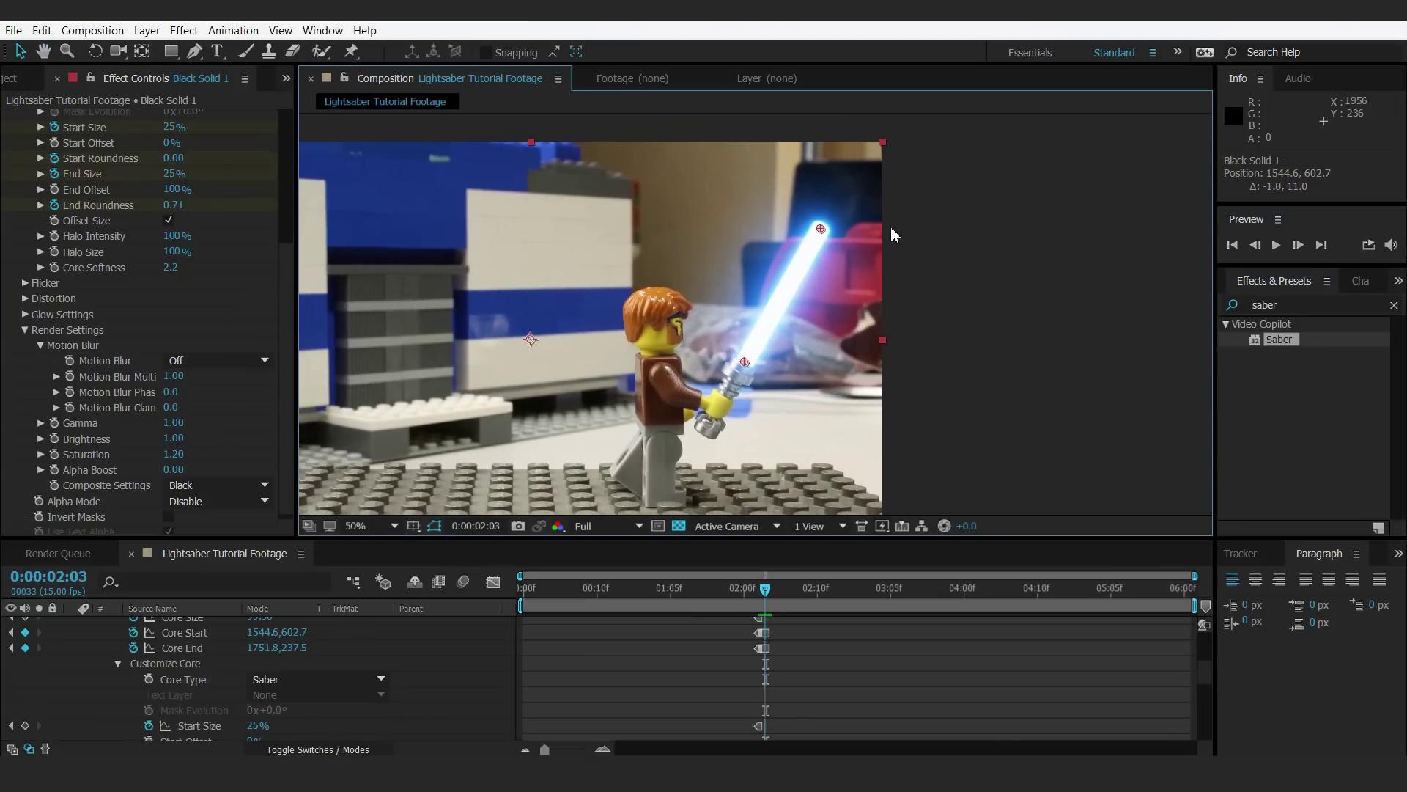
pyautogui.press('.')
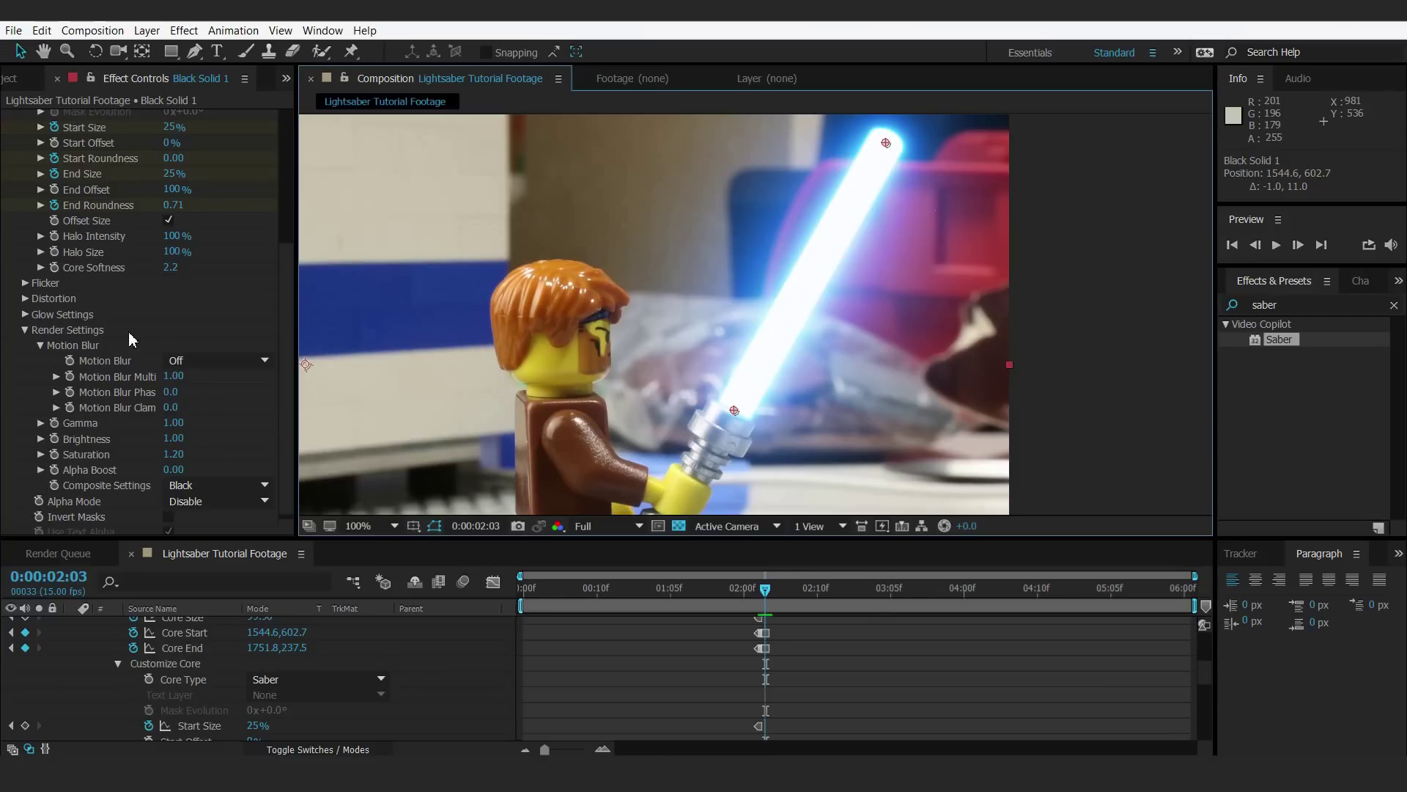
pyautogui.scroll(1, 189, 300)
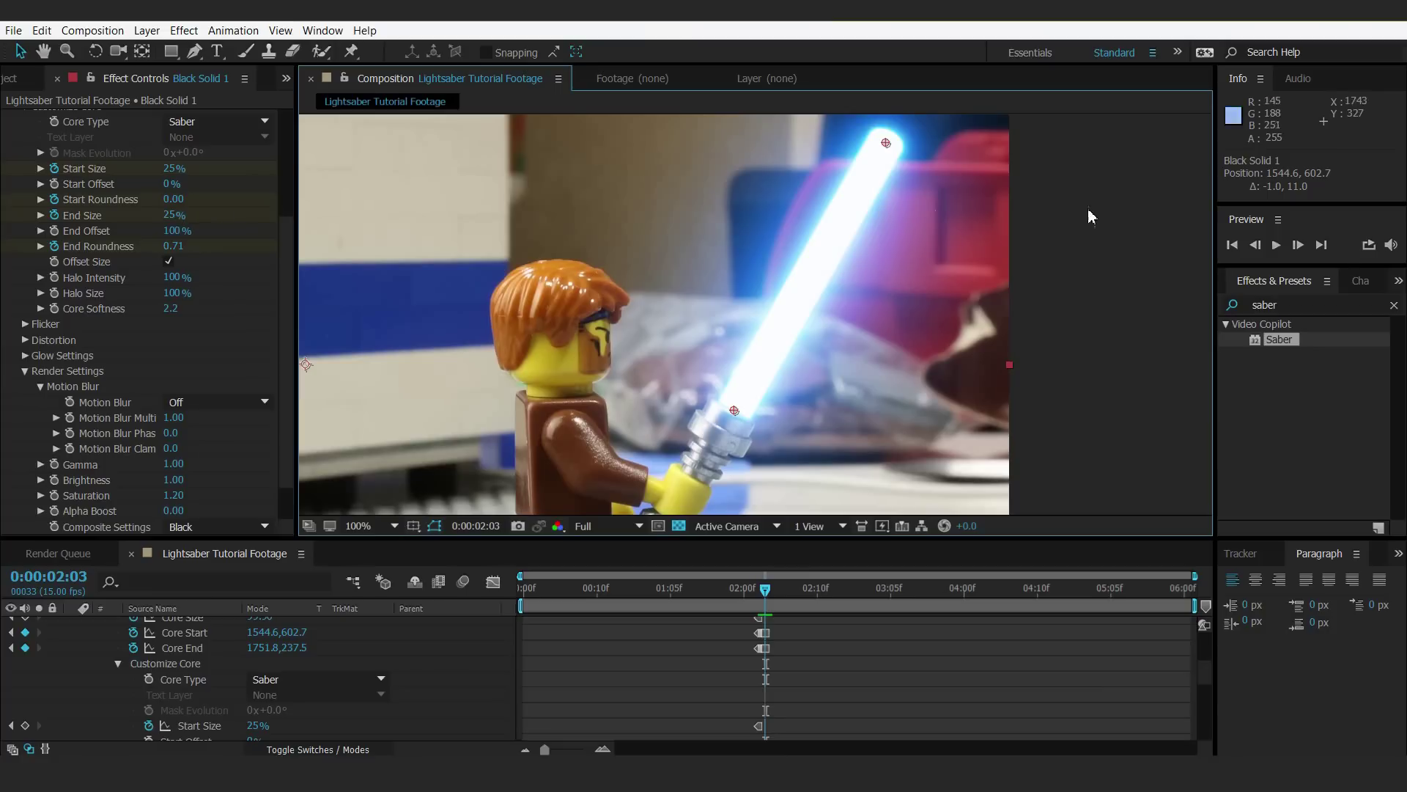
pyautogui.click(1255, 245)
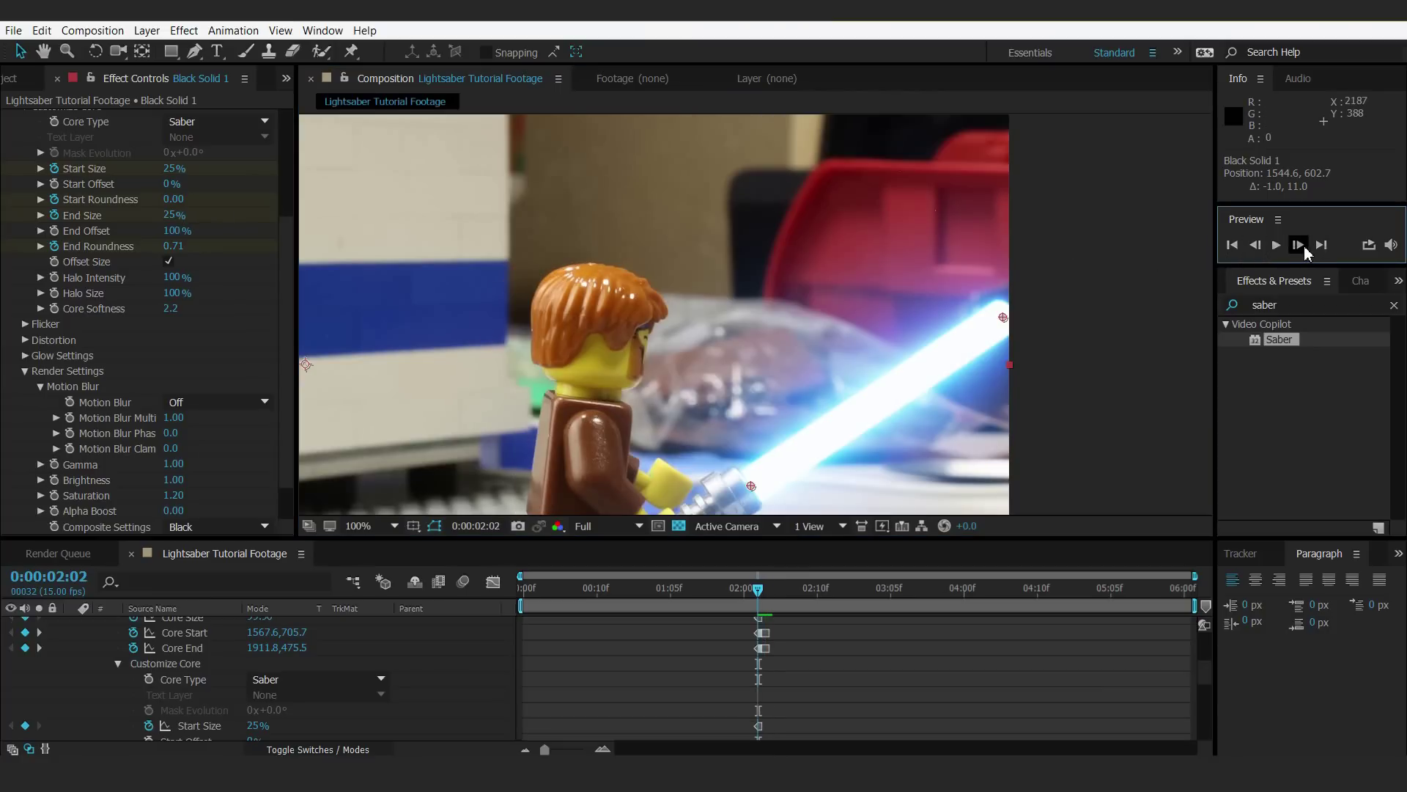
pyautogui.click(1299, 247)
pyautogui.click(1254, 249)
pyautogui.click(1298, 245)
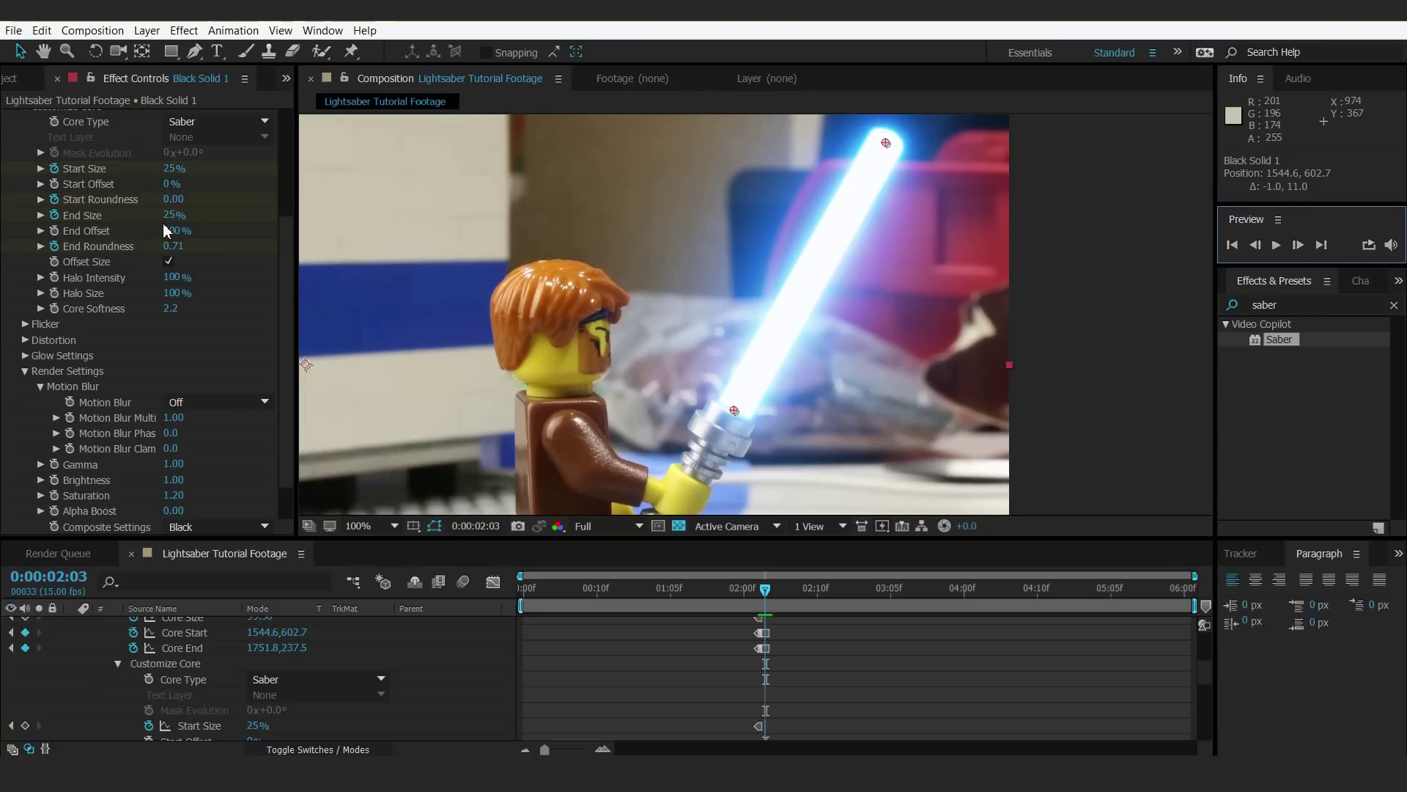
# - Widen the blade's tip with End Size 67% and End Roundness 0.25, and move Core End to 1769.8, 257.5
pyautogui.moveTo(173, 215)
pyautogui.mouseDown()
pyautogui.moveTo(223, 208)
pyautogui.moveTo(198, 208)
pyautogui.mouseUp()
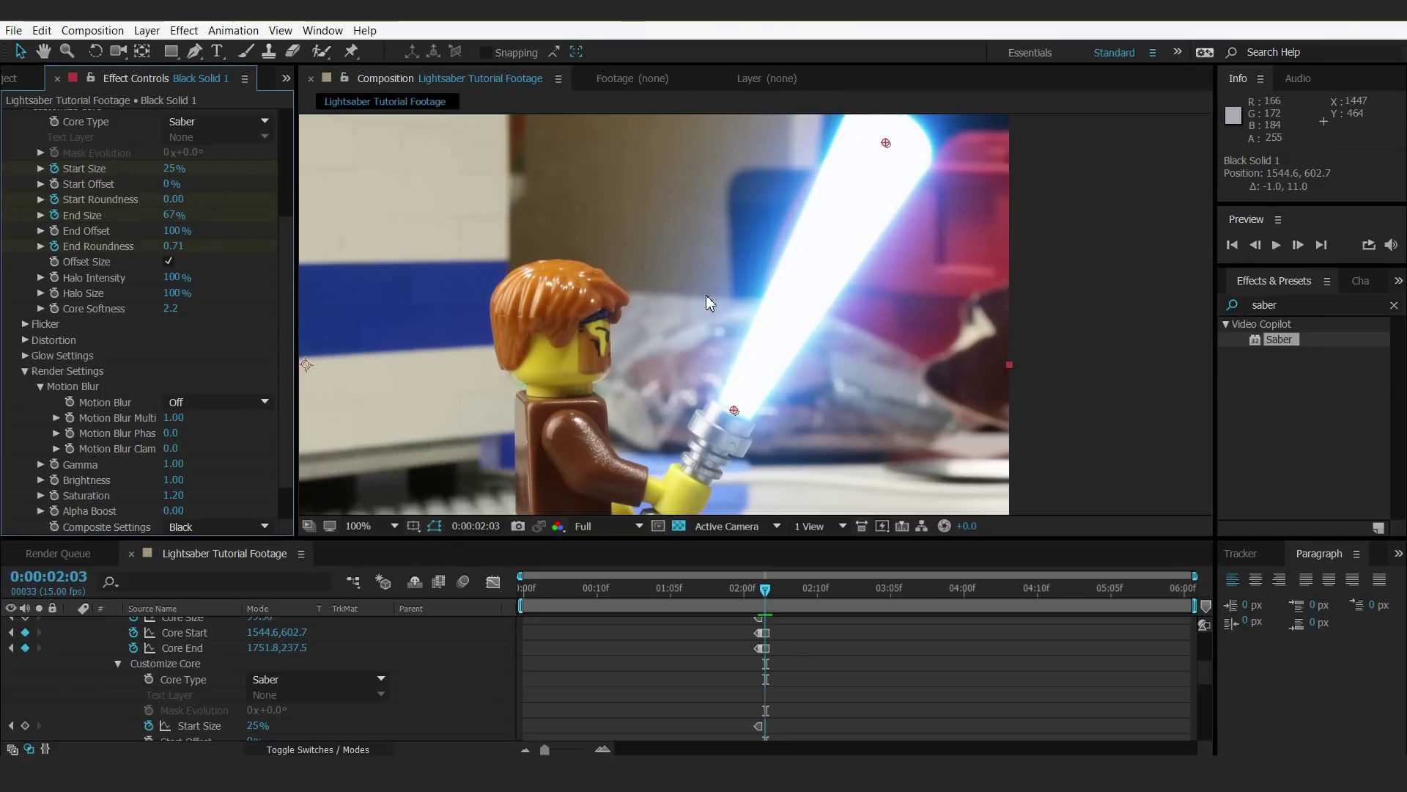
pyautogui.press('h')
pyautogui.moveTo(774, 245); pyautogui.dragTo(770, 323)
pyautogui.press('v')
pyautogui.moveTo(882, 221)
pyautogui.mouseDown()
pyautogui.moveTo(885, 279)
pyautogui.moveTo(897, 239)
pyautogui.mouseUp()
pyautogui.moveTo(173, 253); pyautogui.dragTo(317, 265)
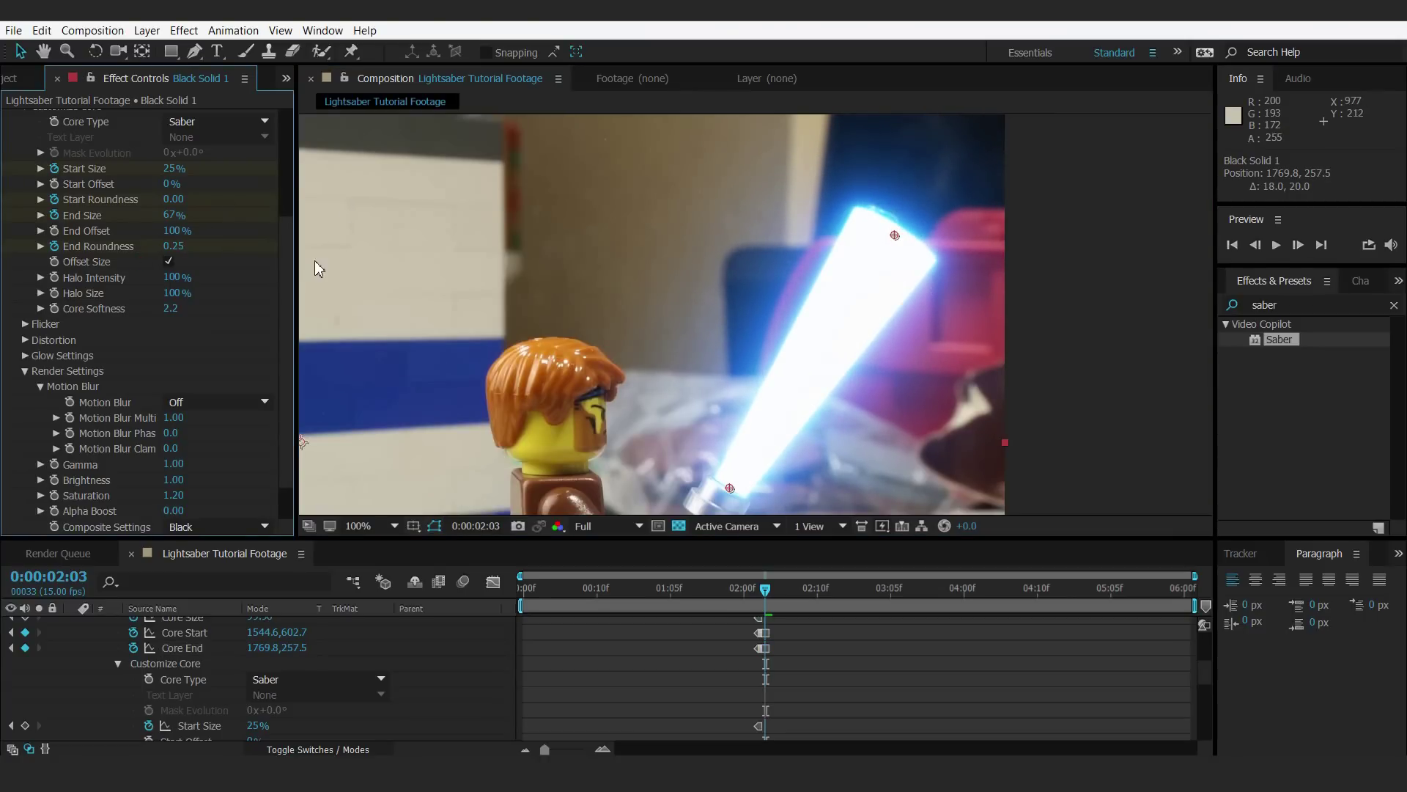
# - Move Core End to 1784.8, 255.5 at frame 0:00:02:03 and compare the blade with the previous frame
pyautogui.moveTo(897, 239); pyautogui.dragTo(904, 235)
pyautogui.scroll(-2, 895, 258)
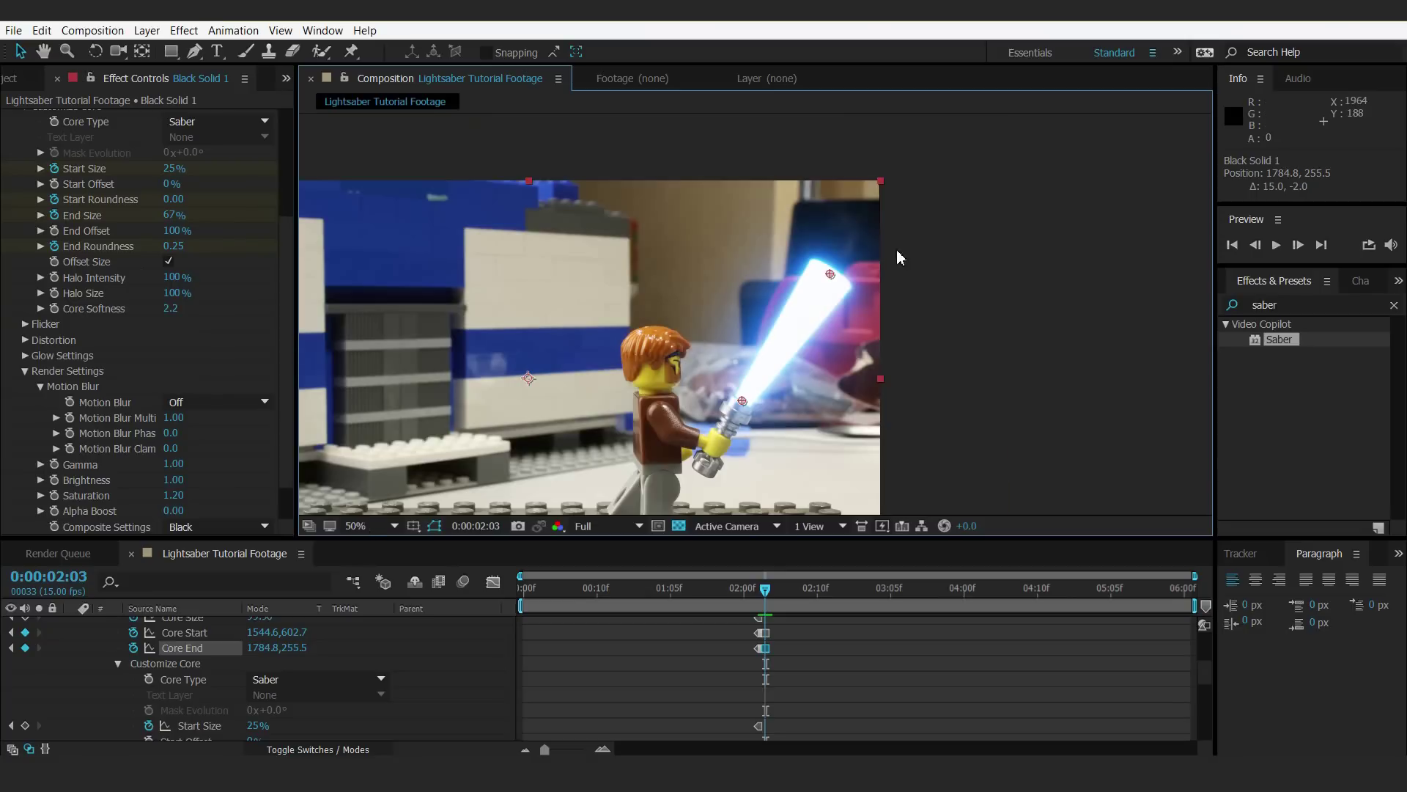
pyautogui.click(1256, 245)
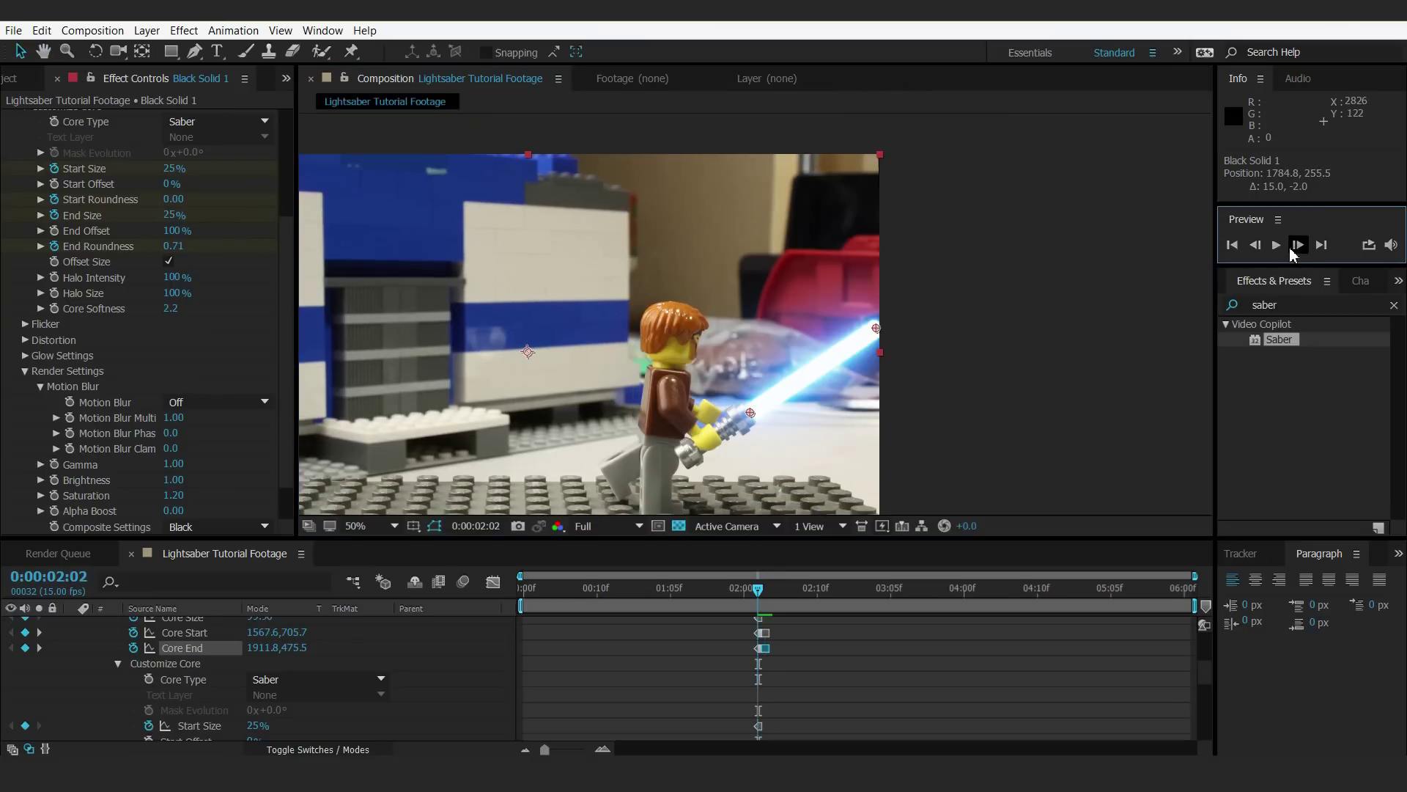
pyautogui.click(1297, 245)
# - At frame 0:00:02:04, align the blade with the upright toy lightsaber by moving Core Start to 1404.6, 464.7 and Core End to 1366.8, 59.5
pyautogui.click(1297, 244)
pyautogui.moveTo(779, 269); pyautogui.dragTo(836, 295)
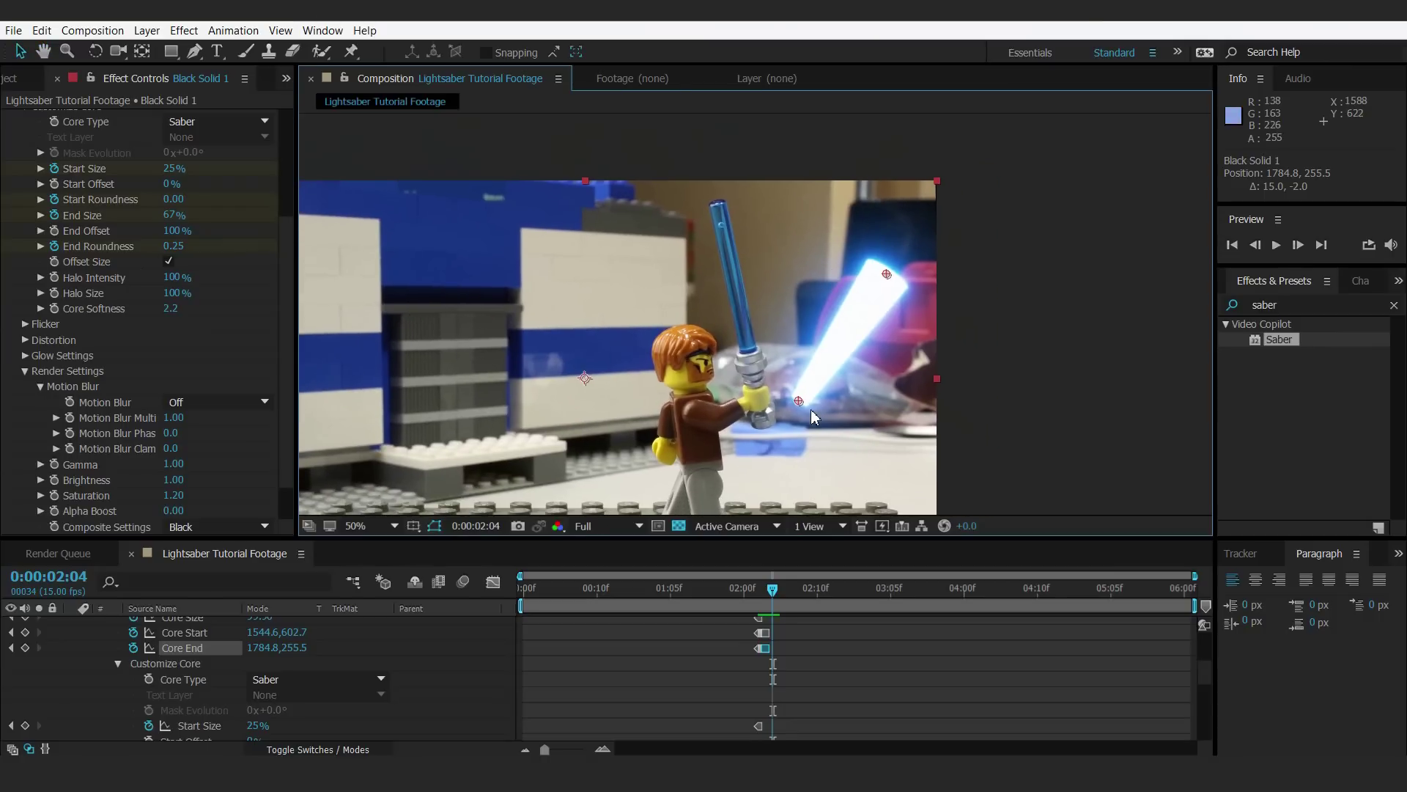
pyautogui.moveTo(798, 401); pyautogui.dragTo(750, 349)
pyautogui.moveTo(867, 253); pyautogui.dragTo(735, 207)
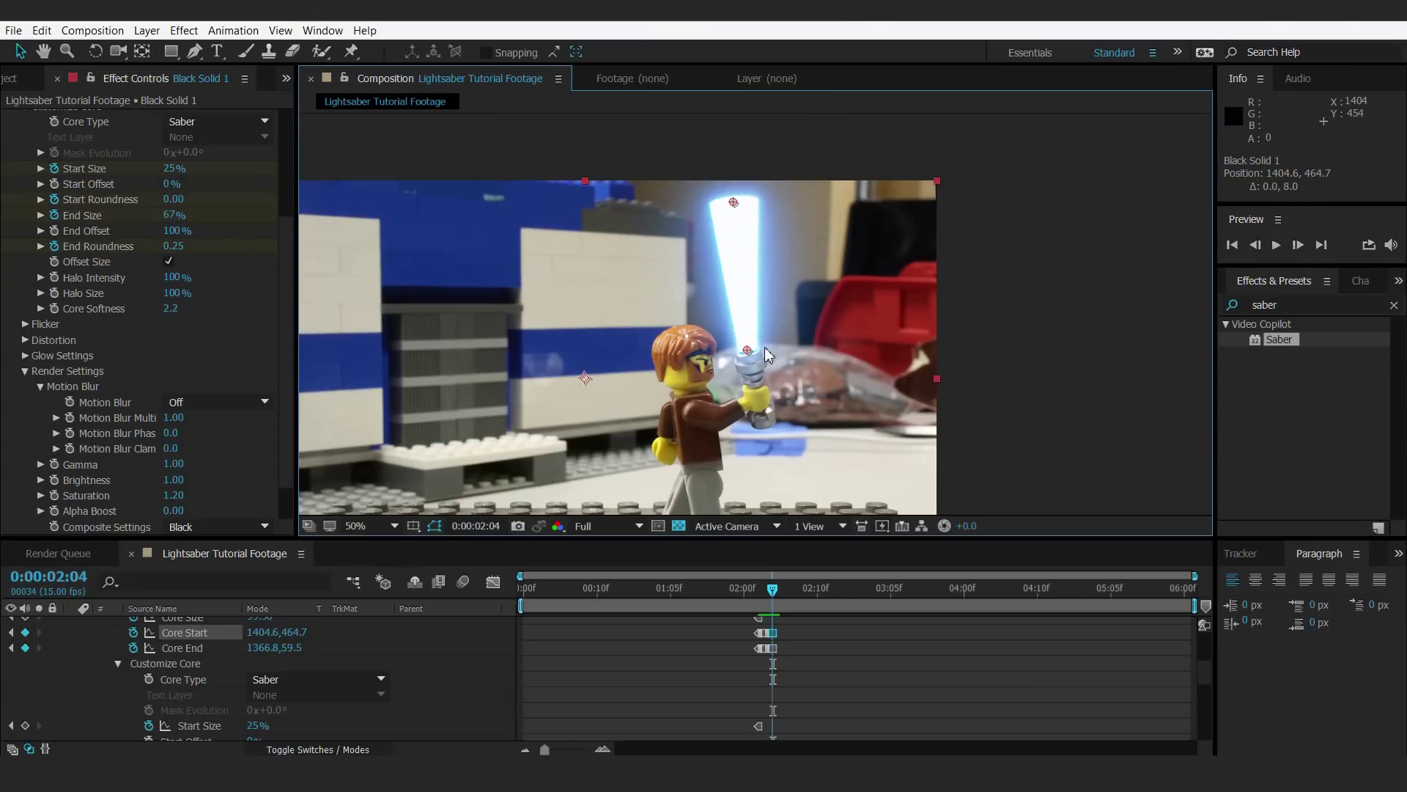
pyautogui.scroll(2, 762, 344)
pyautogui.moveTo(794, 323); pyautogui.dragTo(798, 329)
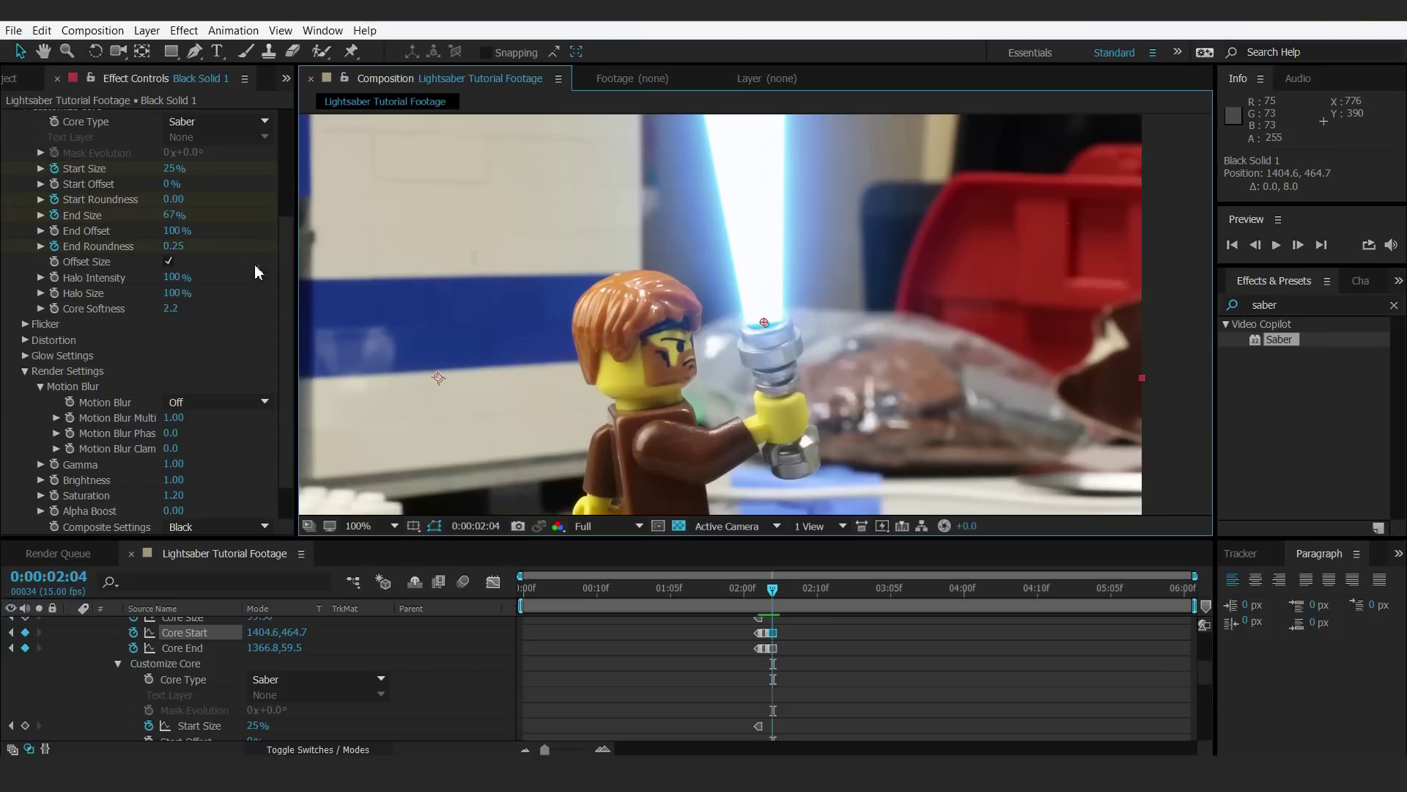
# - Undo a trial change of End Roundness and set Start Roundness to 0.44
pyautogui.moveTo(178, 247); pyautogui.dragTo(196, 246)
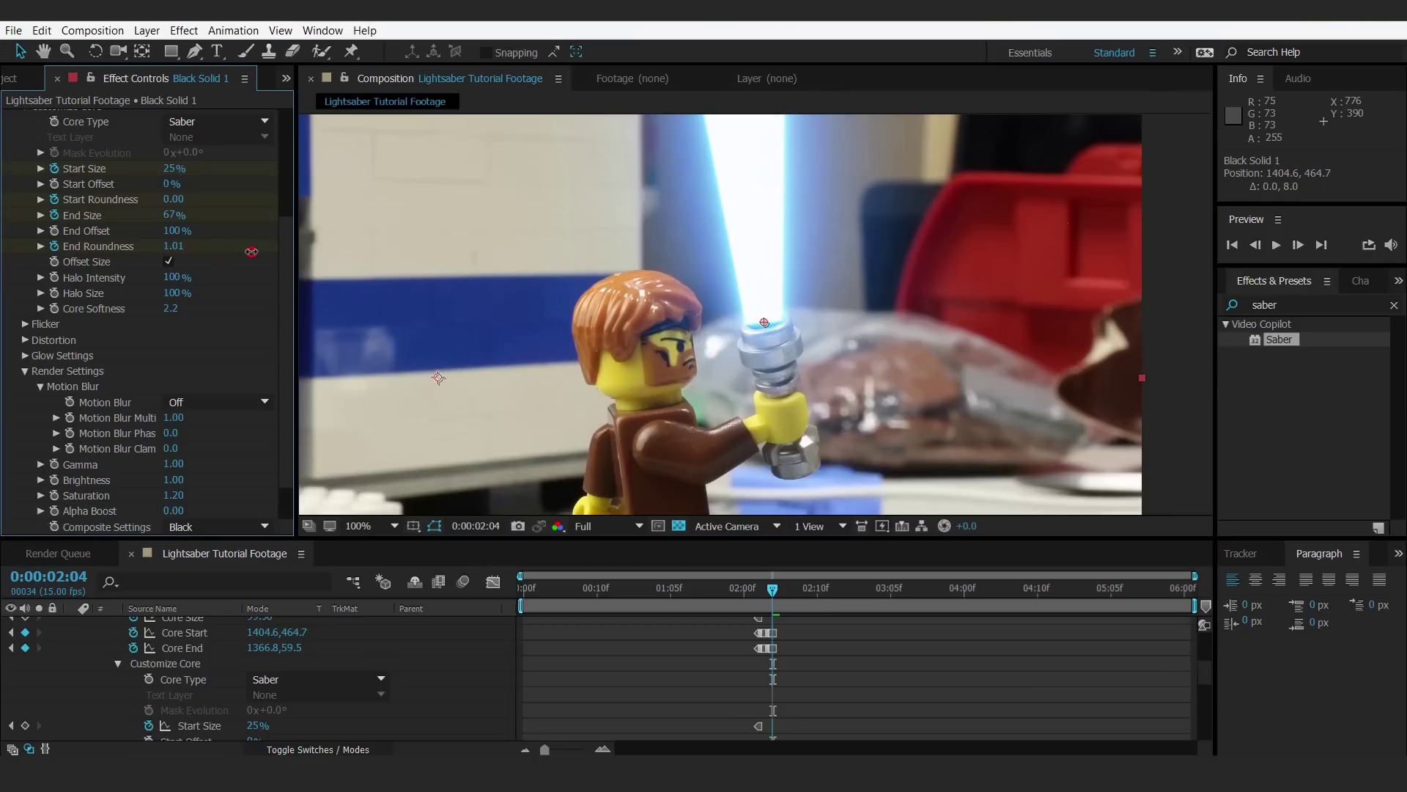
pyautogui.hotkey('ctrl', 'z')
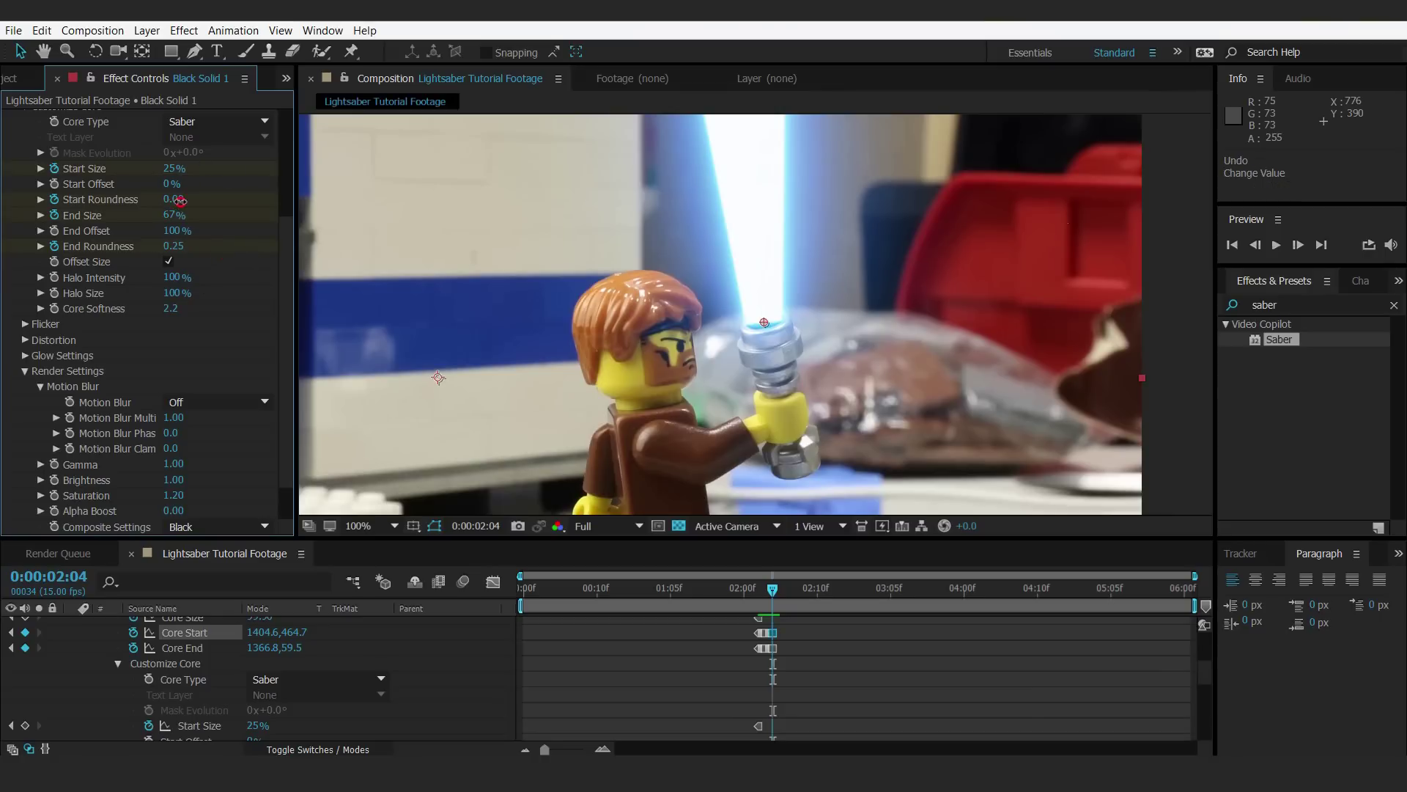
pyautogui.moveTo(180, 200); pyautogui.dragTo(195, 200)
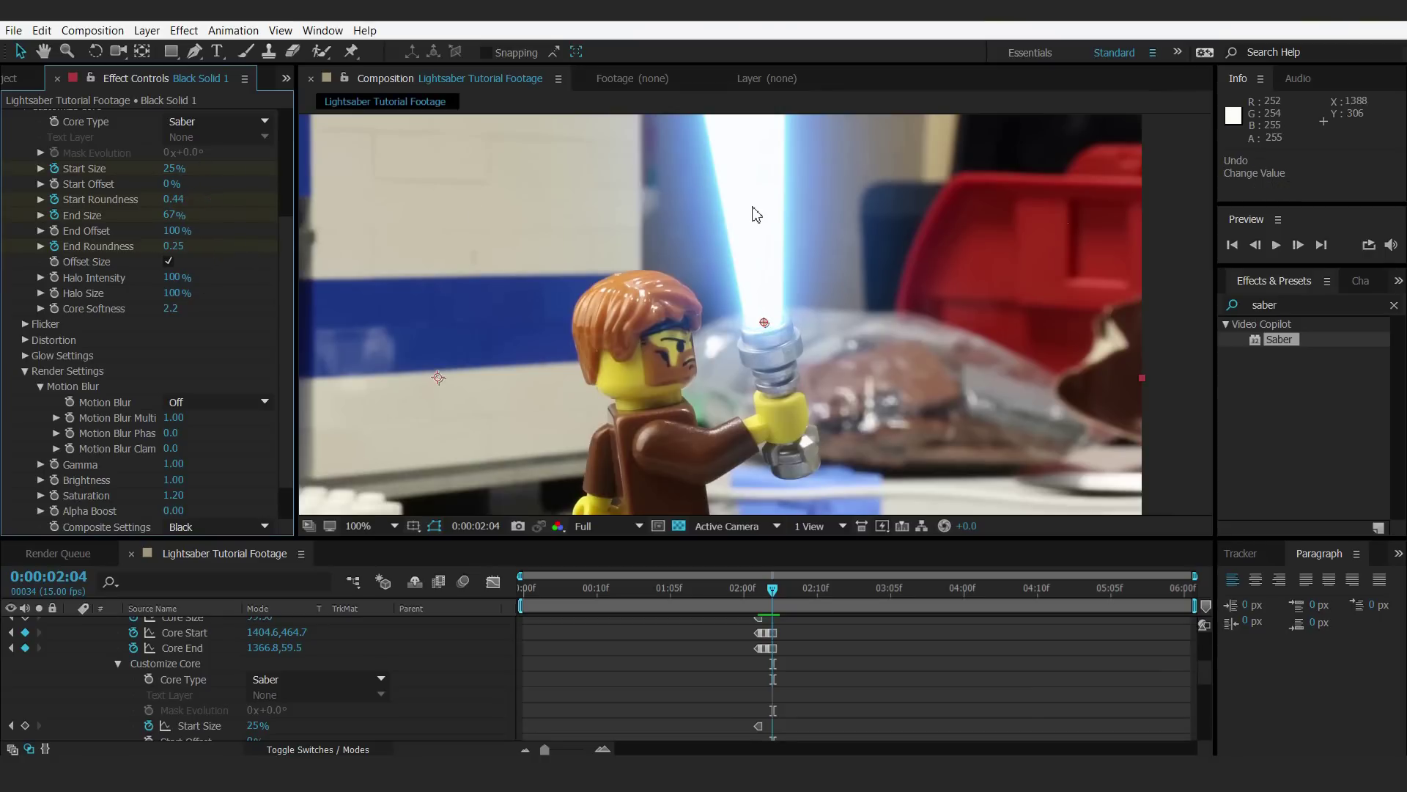
# - Widen the blade's tip with End Size 109%, move Core End to 1410.8, 65.5, and compare with the previous frame
pyautogui.moveTo(770, 217); pyautogui.dragTo(767, 220)
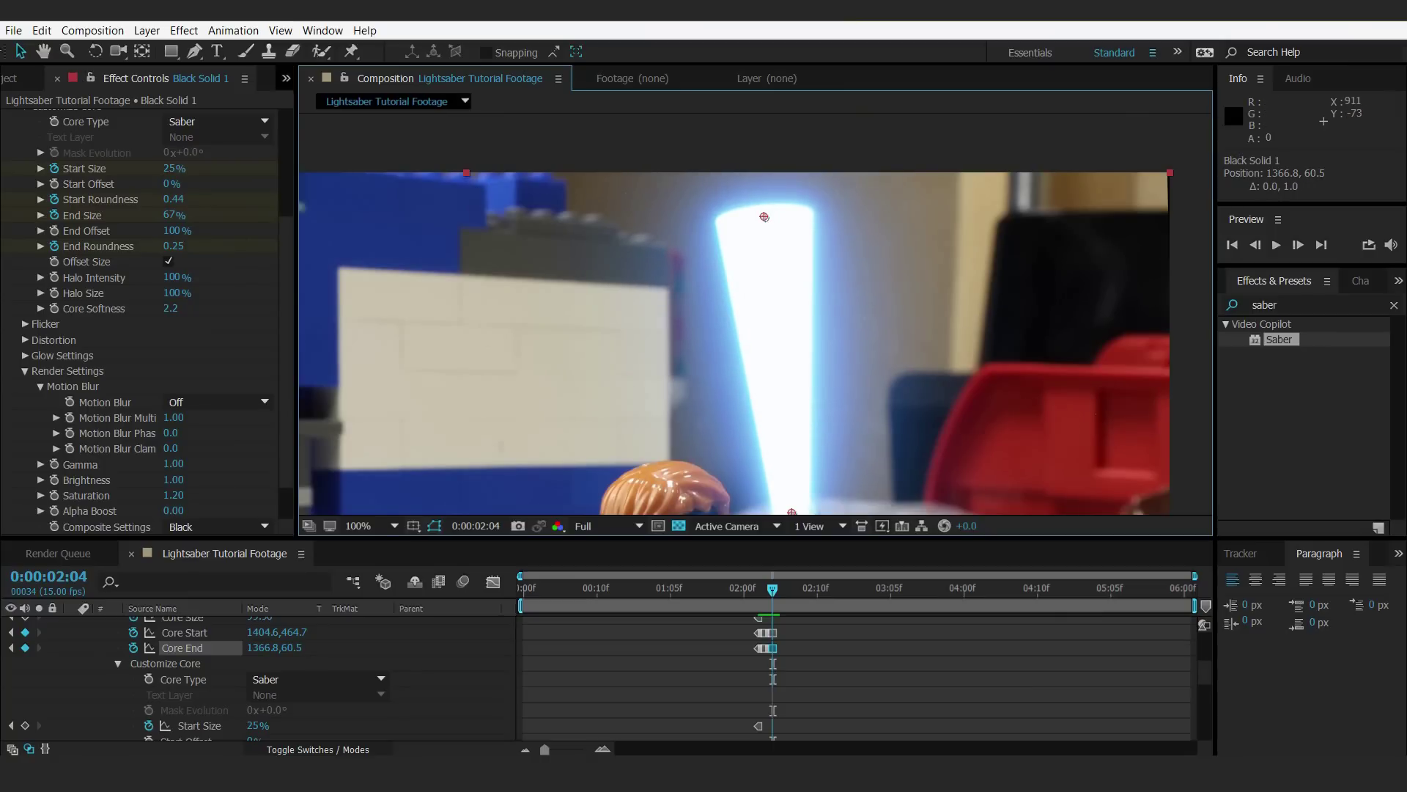
pyautogui.moveTo(172, 215); pyautogui.dragTo(205, 215)
pyautogui.moveTo(760, 222); pyautogui.dragTo(795, 224)
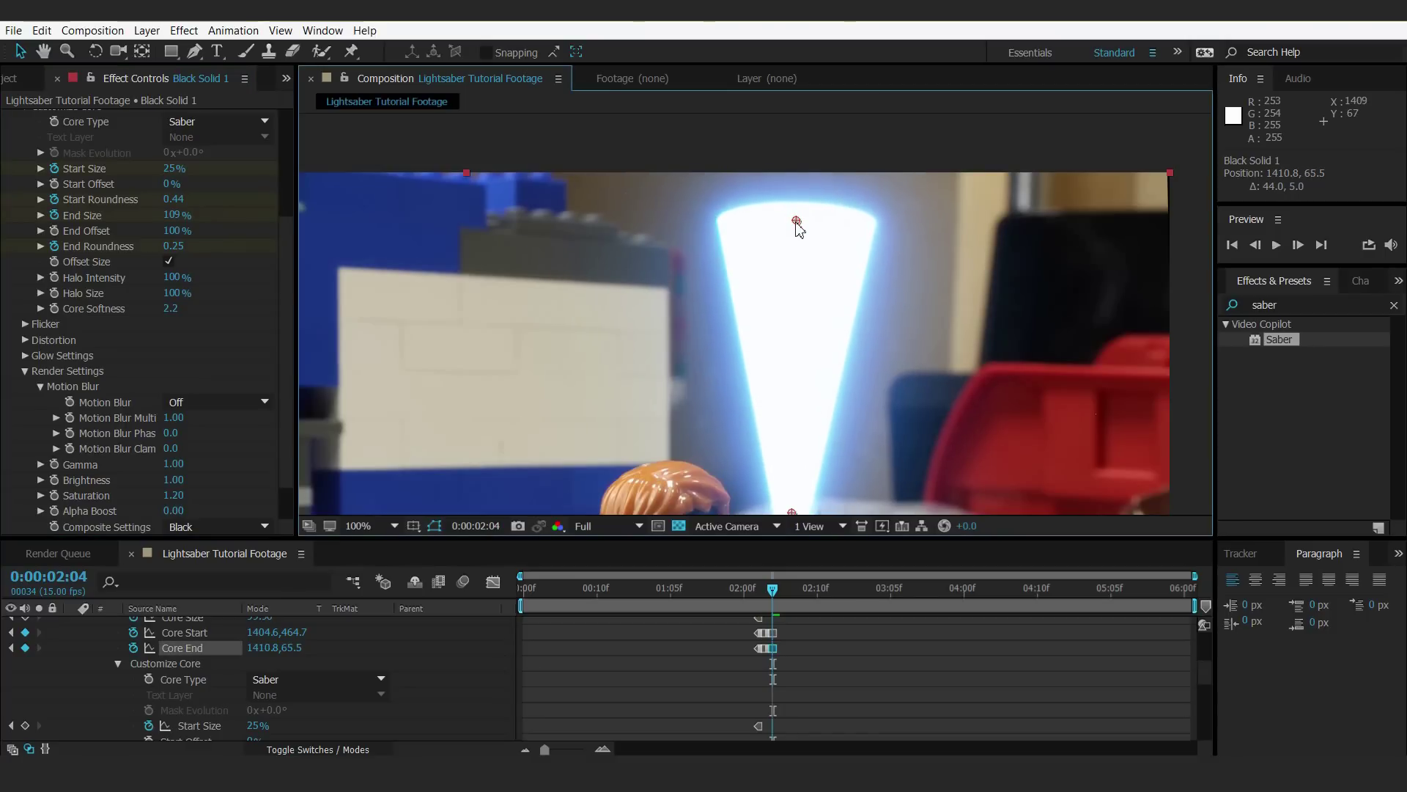
pyautogui.scroll(-2, 798, 228)
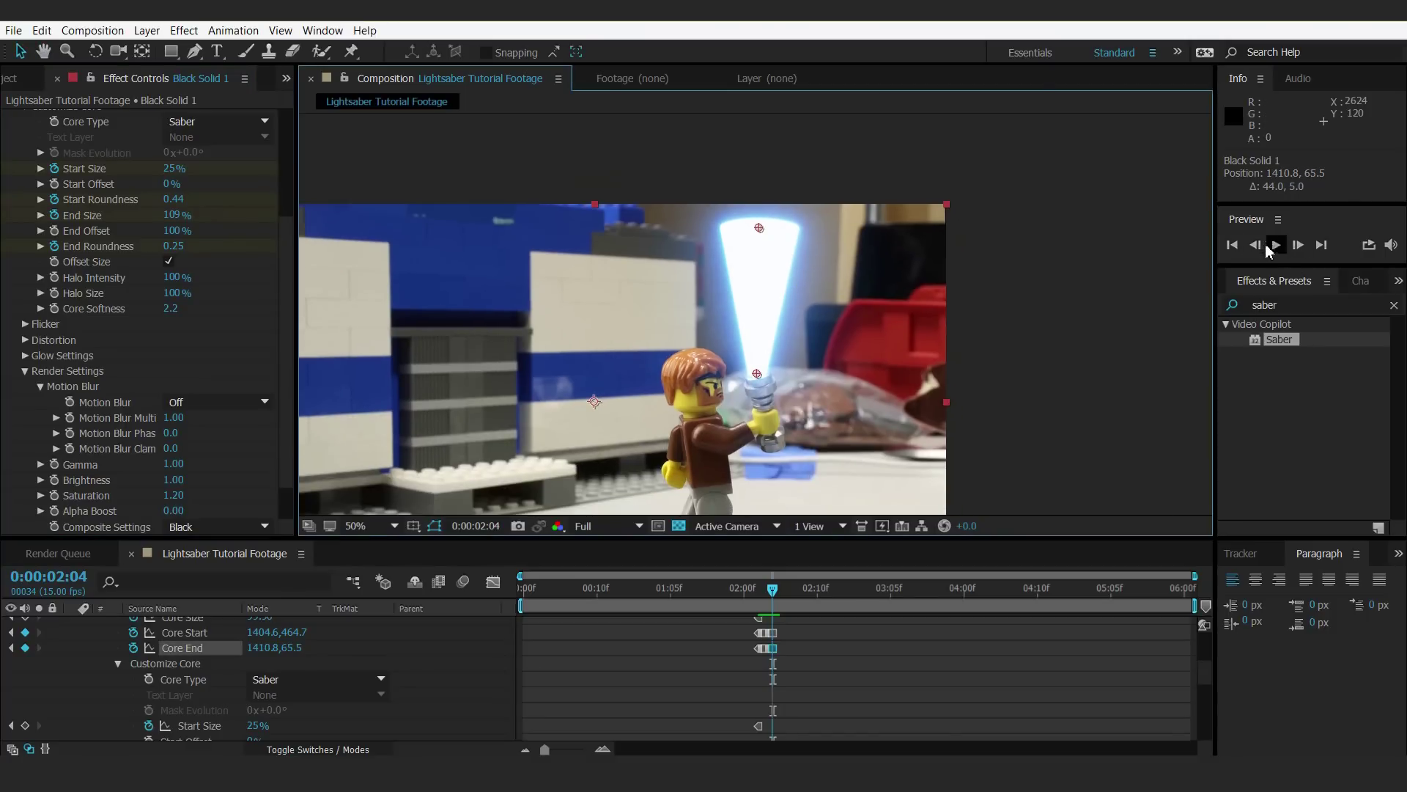
pyautogui.click(1255, 245)
pyautogui.click(1296, 253)
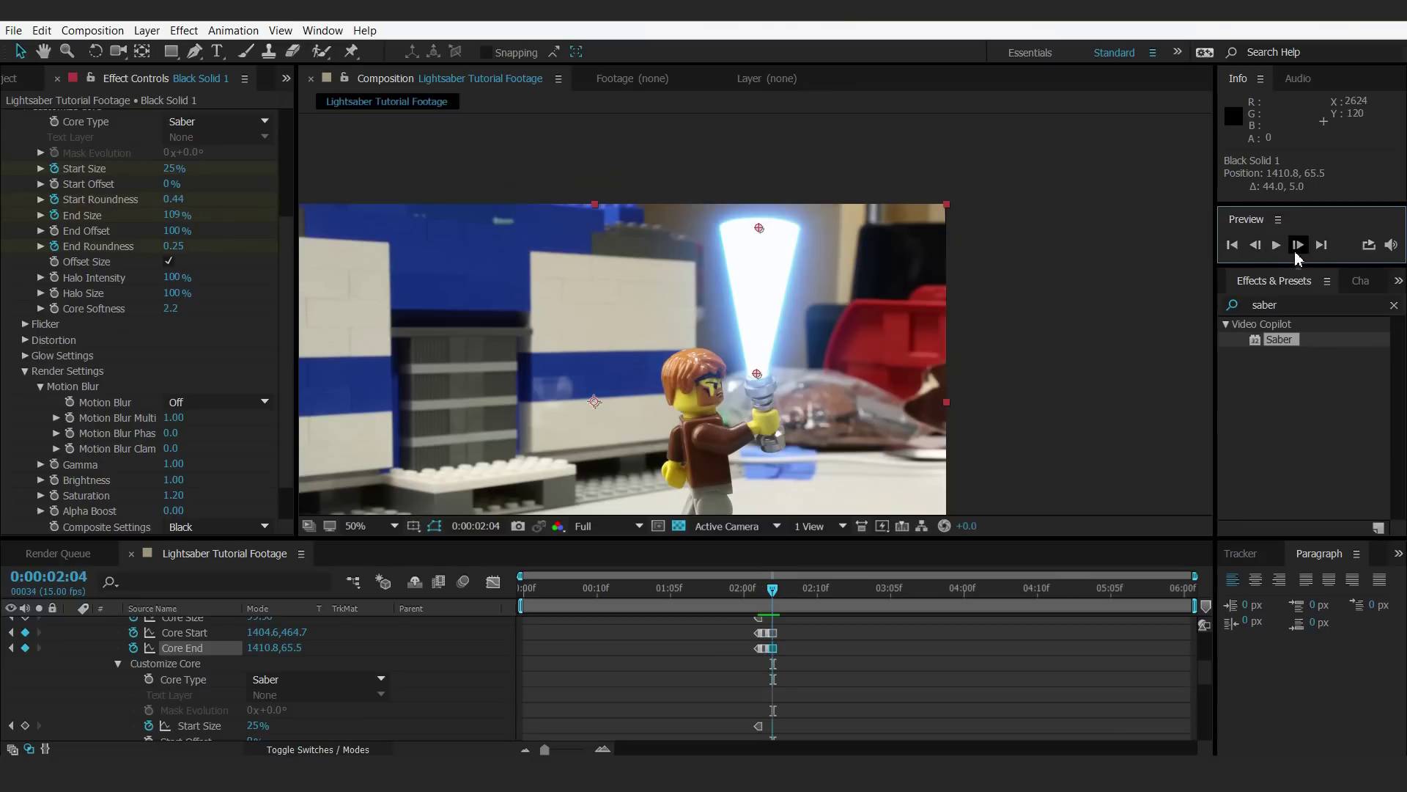
# - At frame 0:00:02:05, lay the blade over the tilted toy lightsaber with Core Start at 1159.6, 443.7 and Core End at 904.8, 168.5
pyautogui.click(1296, 253)
pyautogui.press('h')
pyautogui.moveTo(732, 349); pyautogui.dragTo(860, 354)
pyautogui.press('v')
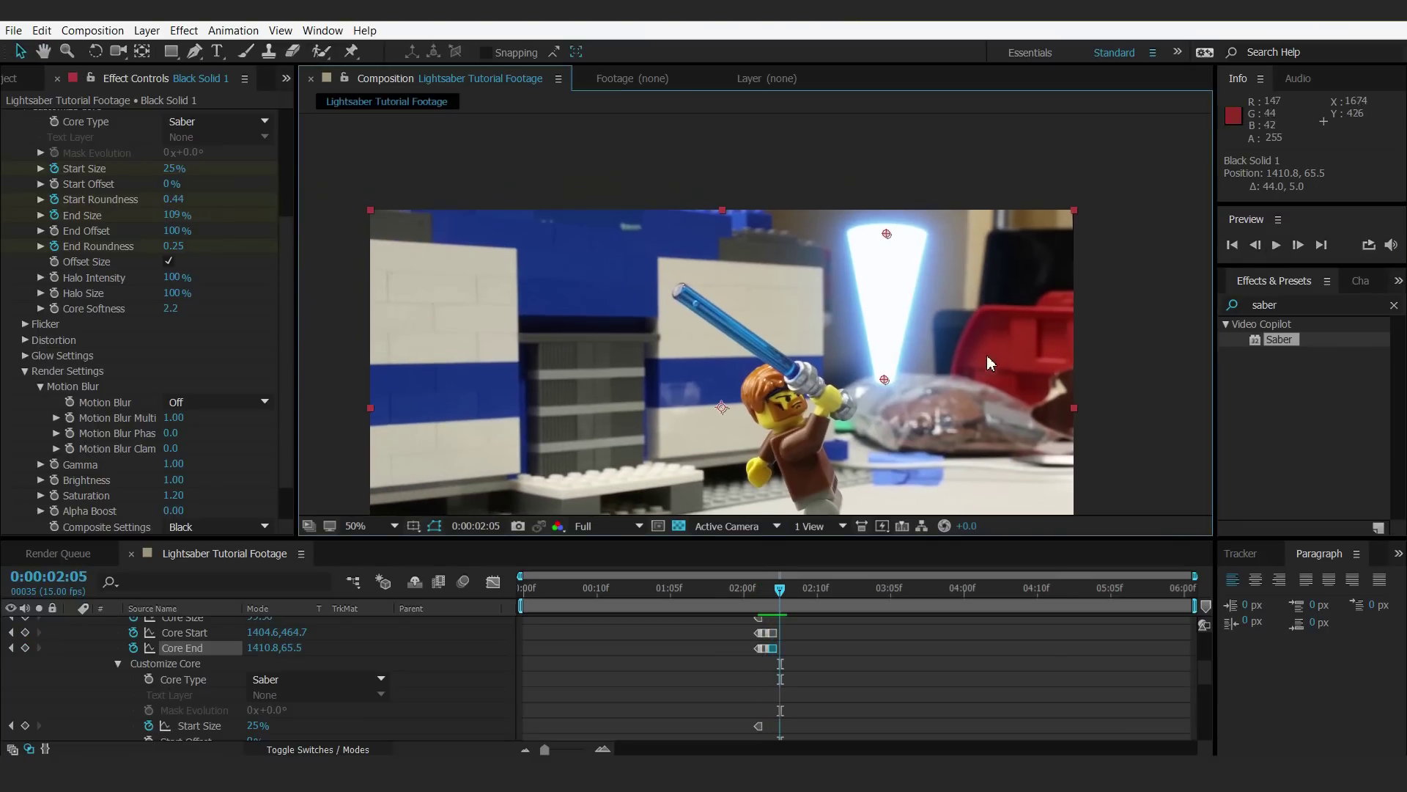
pyautogui.scroll(2, 968, 368)
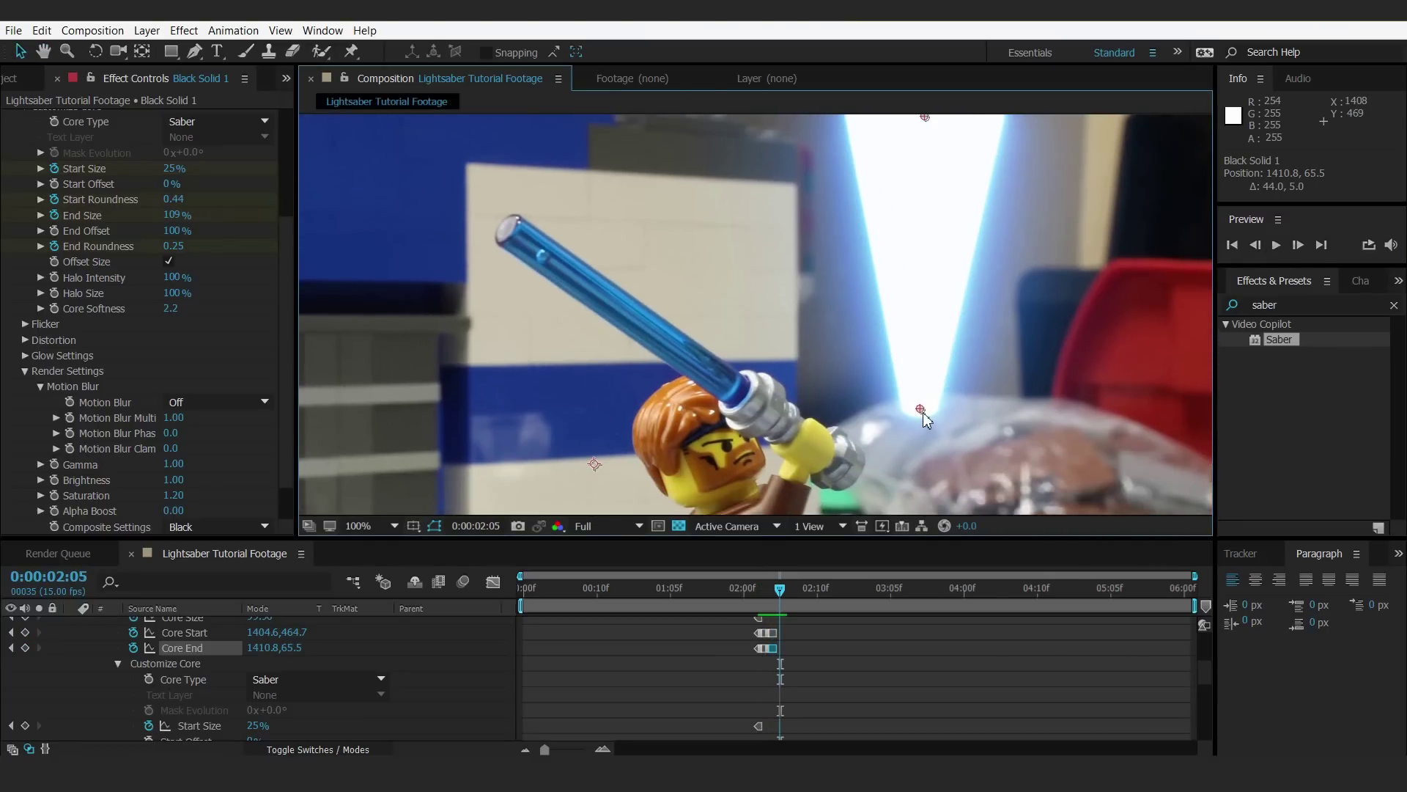
pyautogui.moveTo(884, 401); pyautogui.dragTo(837, 506)
pyautogui.moveTo(1036, 240); pyautogui.dragTo(667, 317)
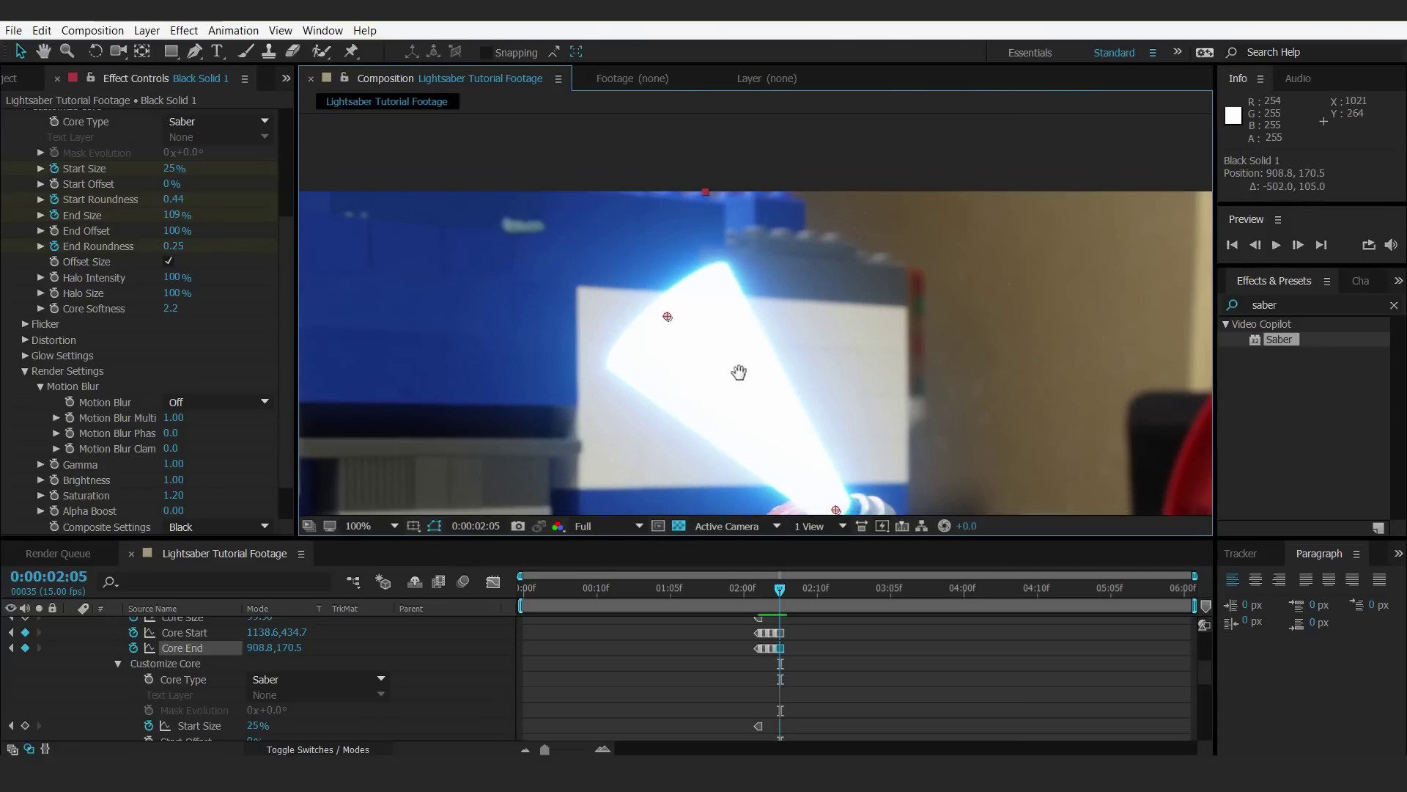
pyautogui.moveTo(738, 372); pyautogui.dragTo(614, 241)
pyautogui.moveTo(711, 377); pyautogui.dragTo(725, 384)
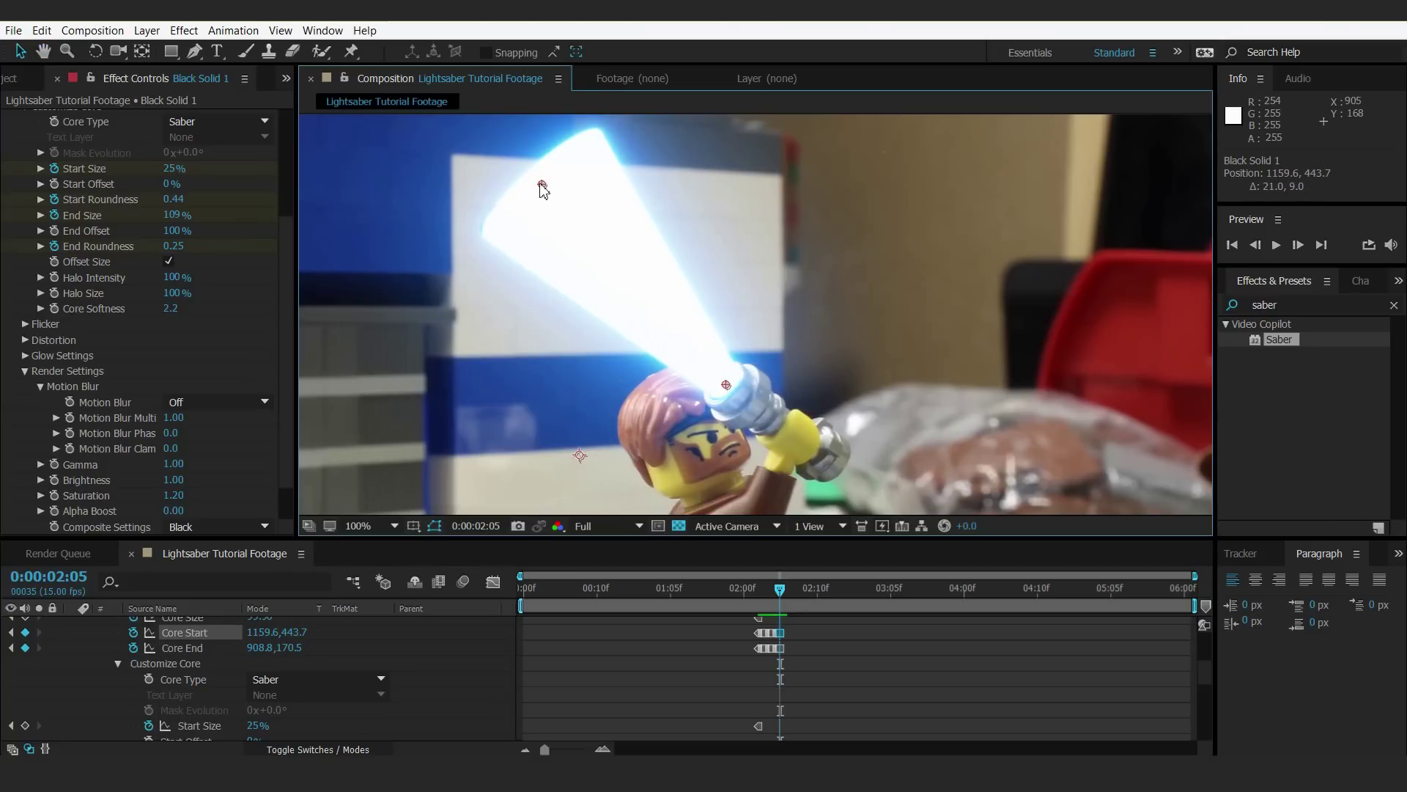
pyautogui.moveTo(541, 184); pyautogui.dragTo(539, 184)
pyautogui.click(540, 184)
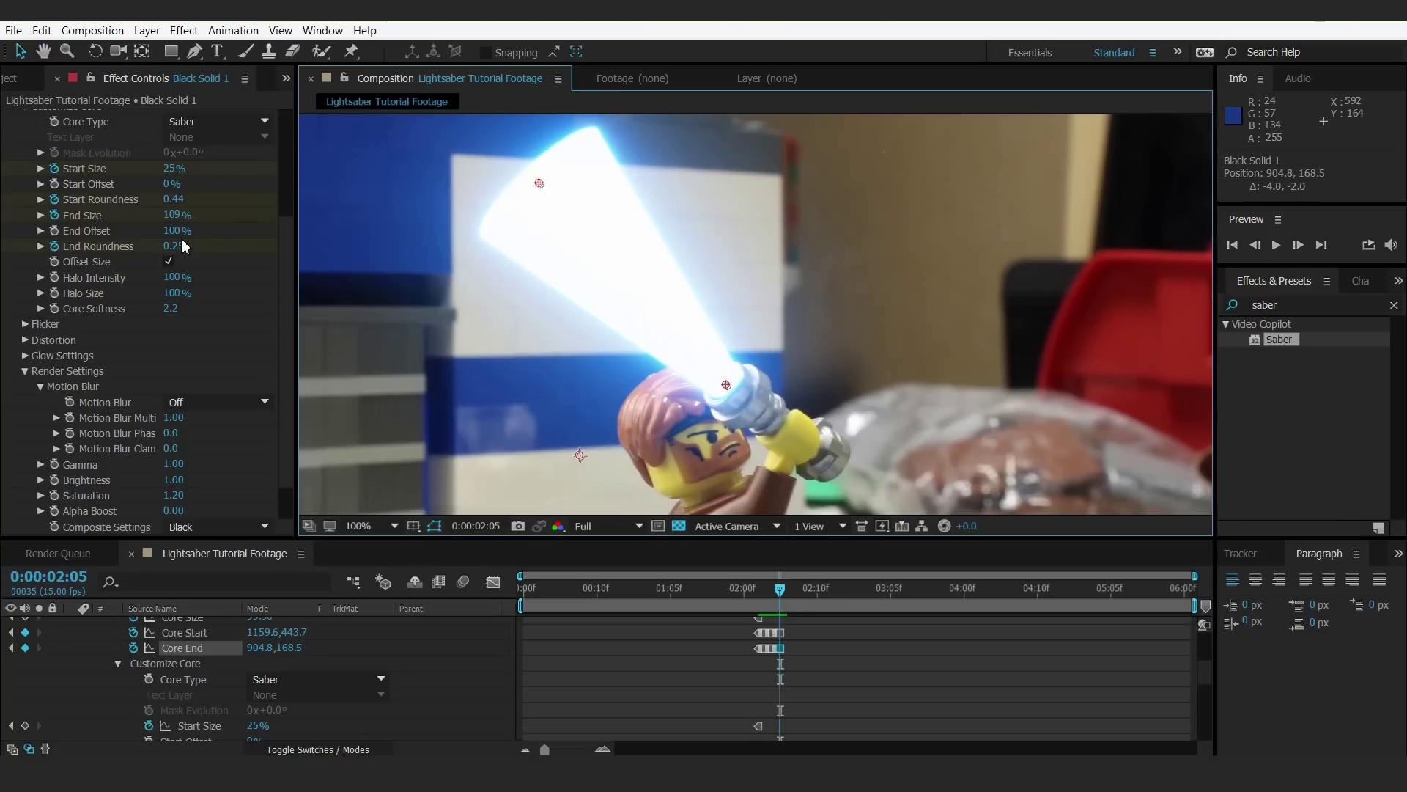
# - Set End Size to 150% and Start Size to 26%, moving Core End to 948.8, 151.5 and Core Start to 1157.6, 444.7
pyautogui.moveTo(176, 219); pyautogui.dragTo(248, 259)
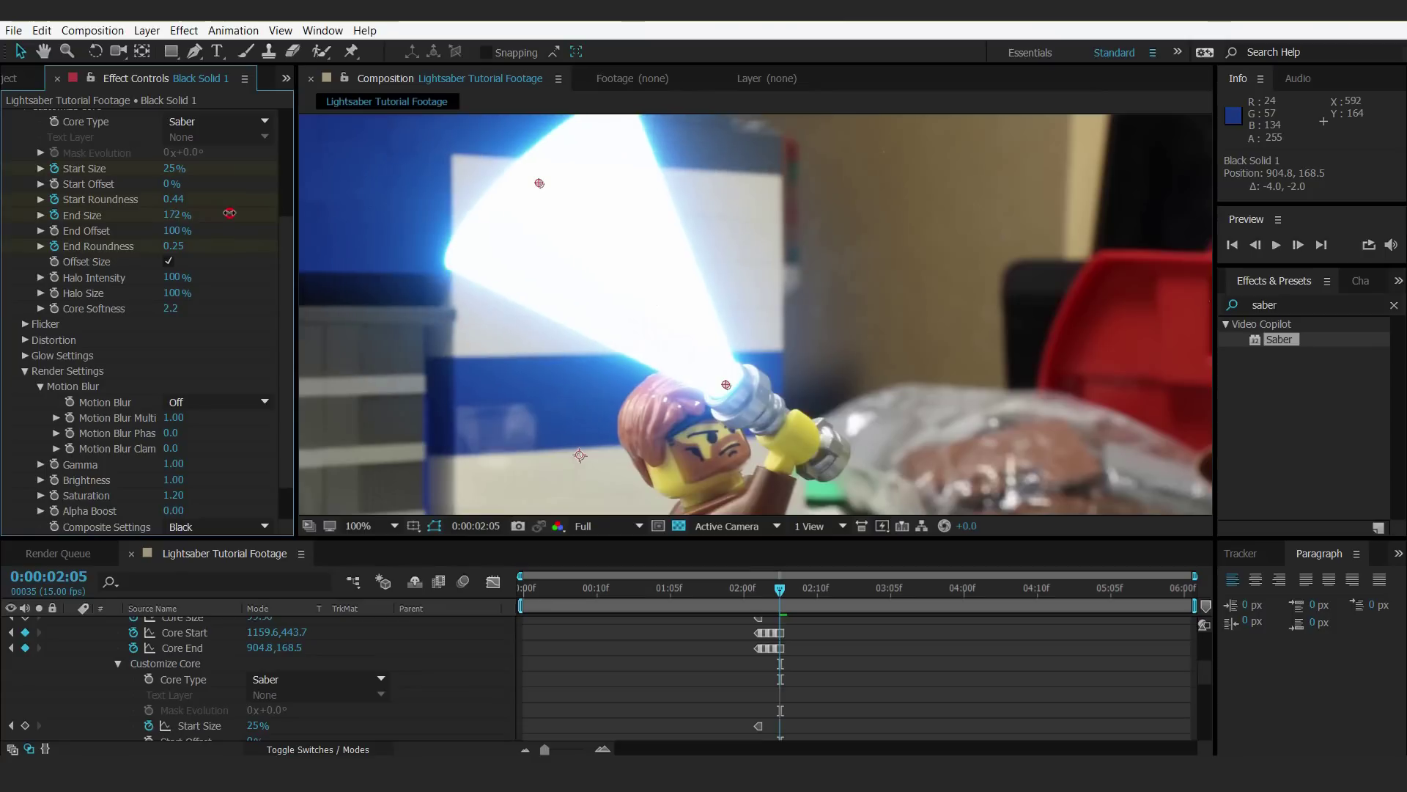
pyautogui.moveTo(171, 216); pyautogui.dragTo(157, 217)
pyautogui.moveTo(539, 184); pyautogui.dragTo(569, 171)
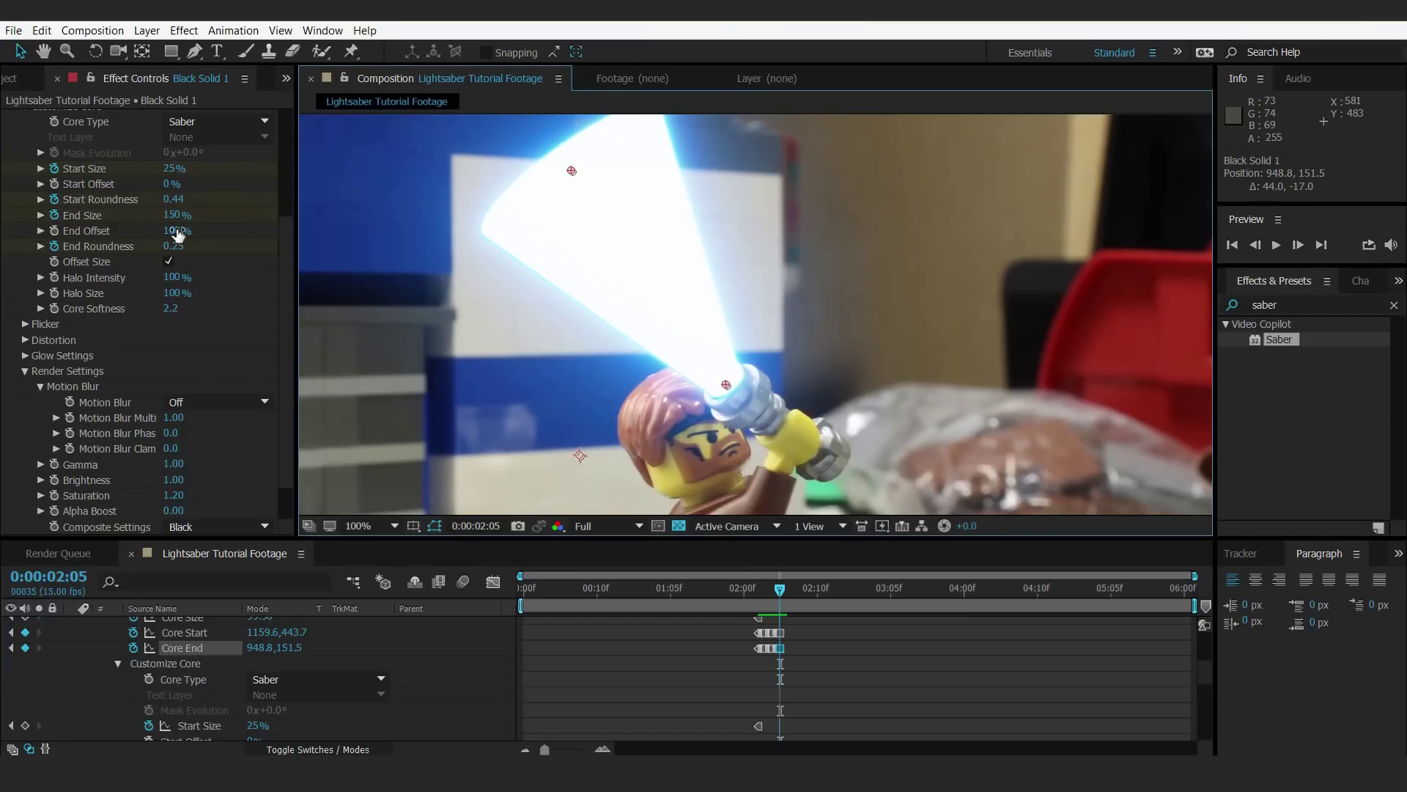
pyautogui.moveTo(173, 172); pyautogui.dragTo(173, 173)
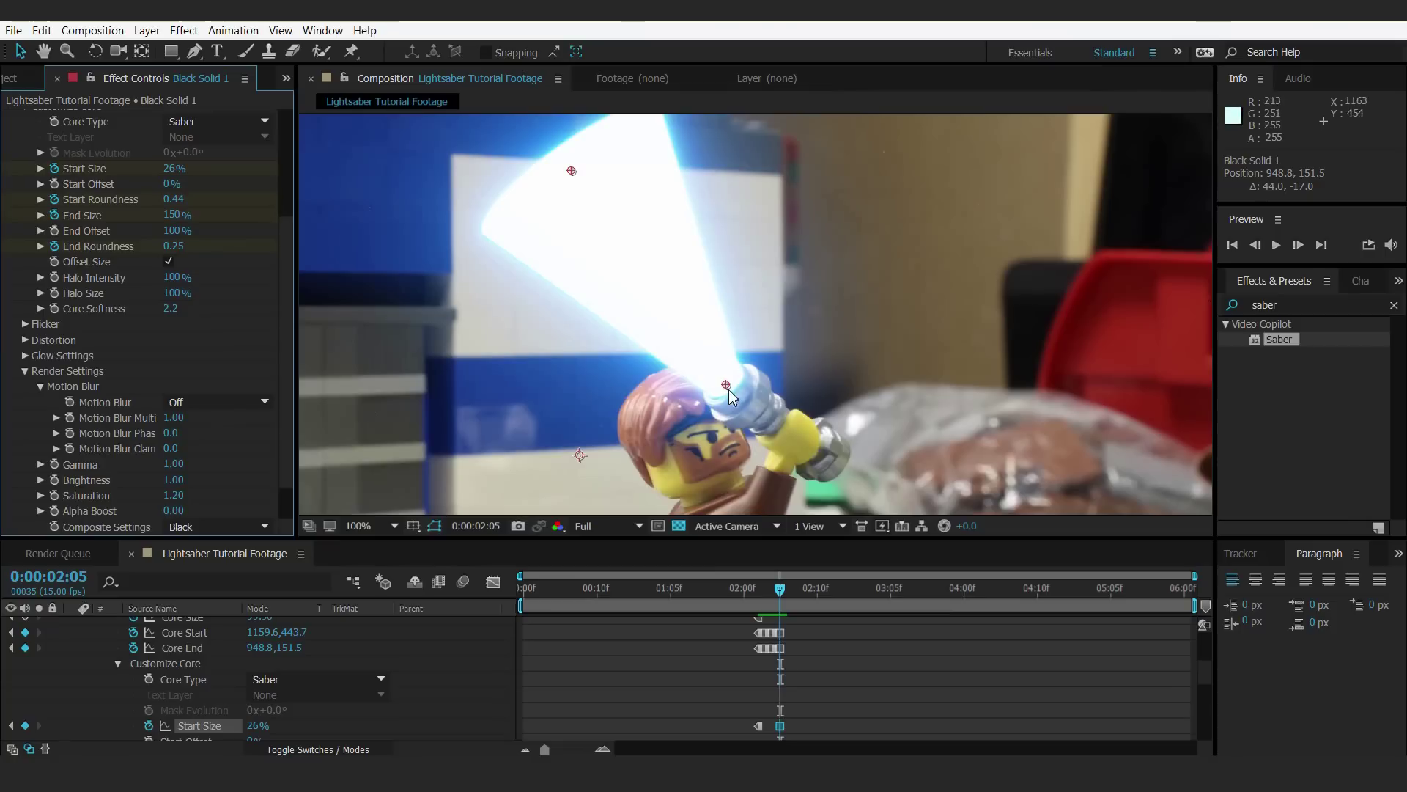
pyautogui.moveTo(727, 388); pyautogui.dragTo(726, 389)
# - Compare the blade's swing and width across frames 0:00:02:02 to 0:00:02:05 with the whole composition in view
pyautogui.scroll(-4, 763, 333)
pyautogui.moveTo(829, 298); pyautogui.dragTo(829, 310)
pyautogui.press('v')
pyautogui.click(1256, 244)
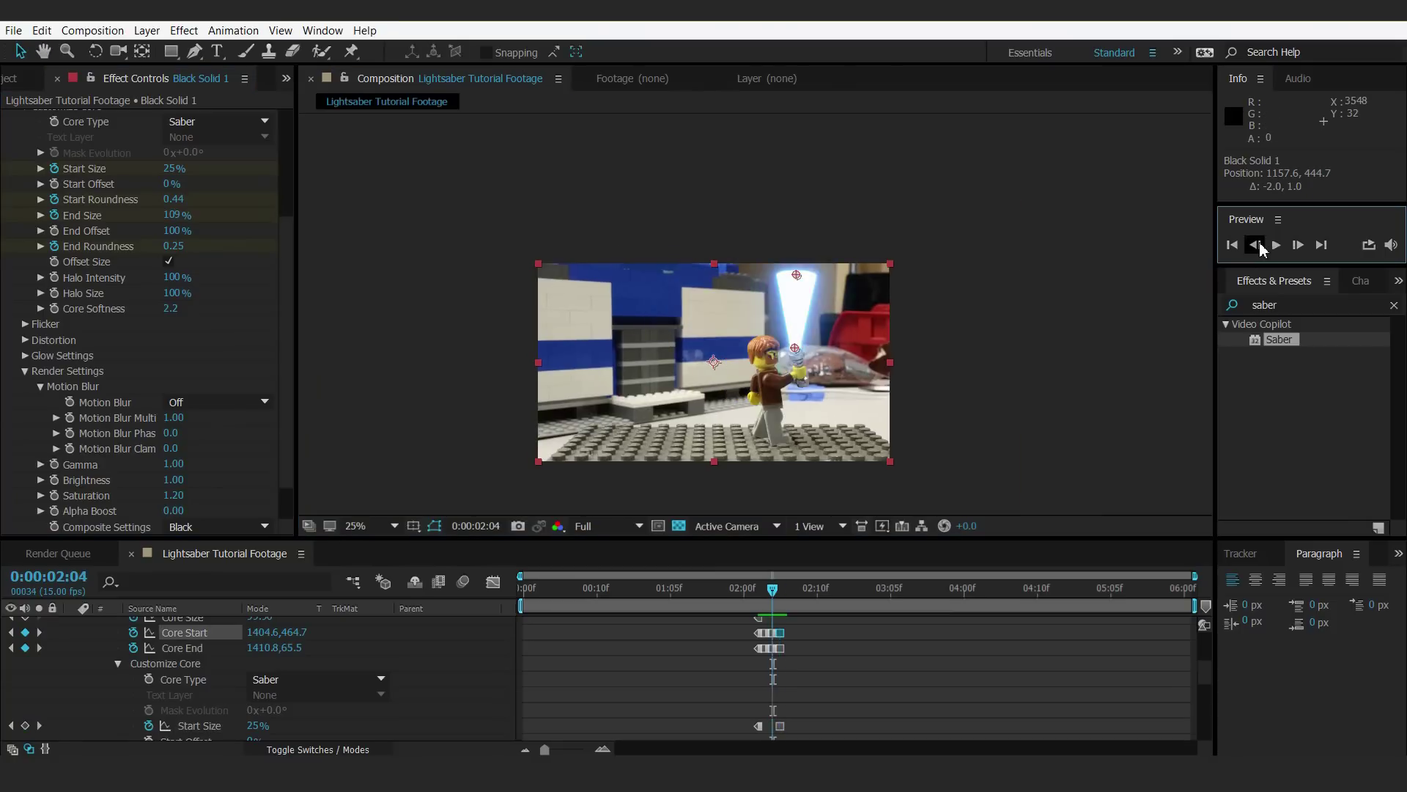
pyautogui.click(1255, 245)
pyautogui.click(1255, 245)
pyautogui.click(1299, 248)
pyautogui.click(1299, 248)
pyautogui.click(1298, 248)
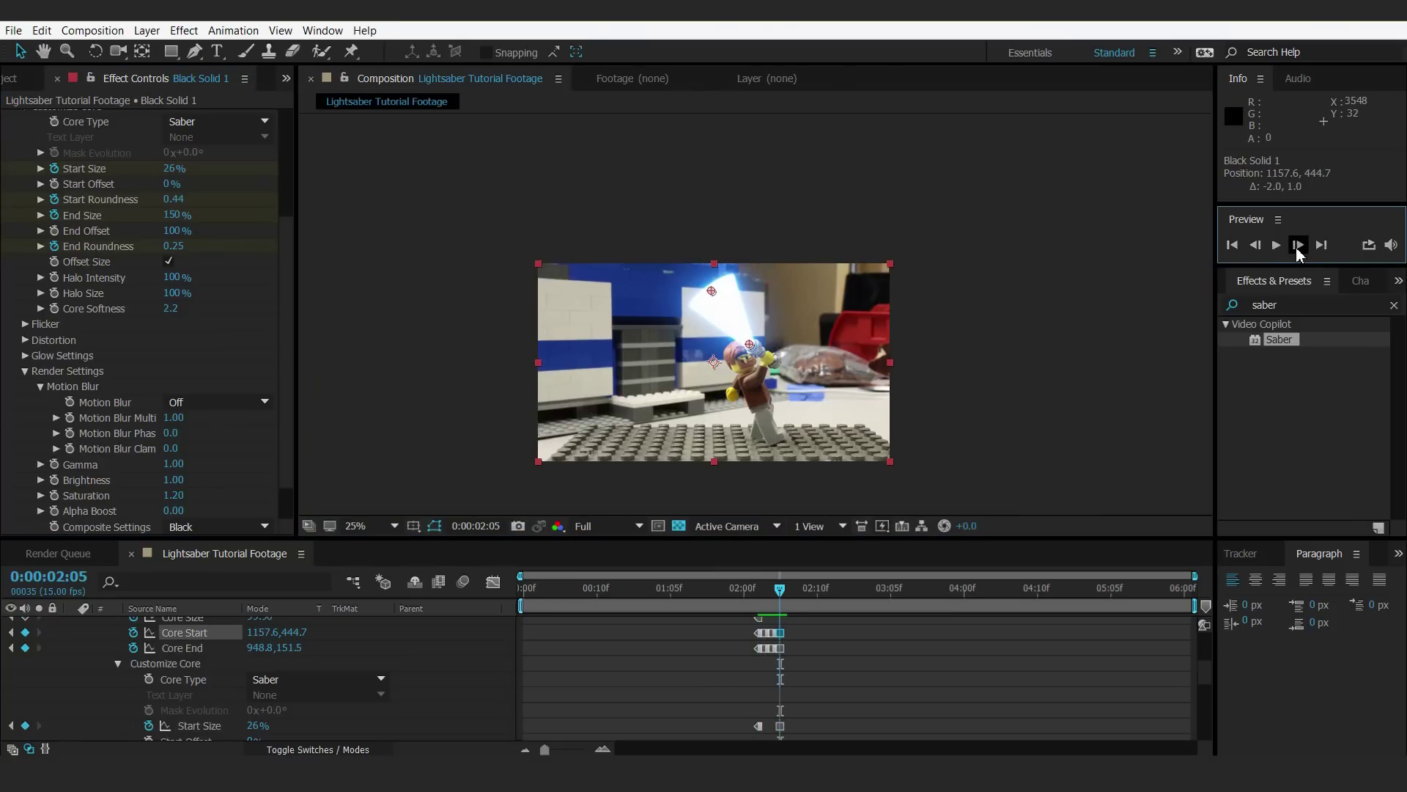
# - At frame 0:00:02:06, align the blade with the lowered toy lightsaber, placing Core Start at 841.6, 686.7 and Core End at 524.8, 849.5
pyautogui.click(1298, 247)
pyautogui.press('.')
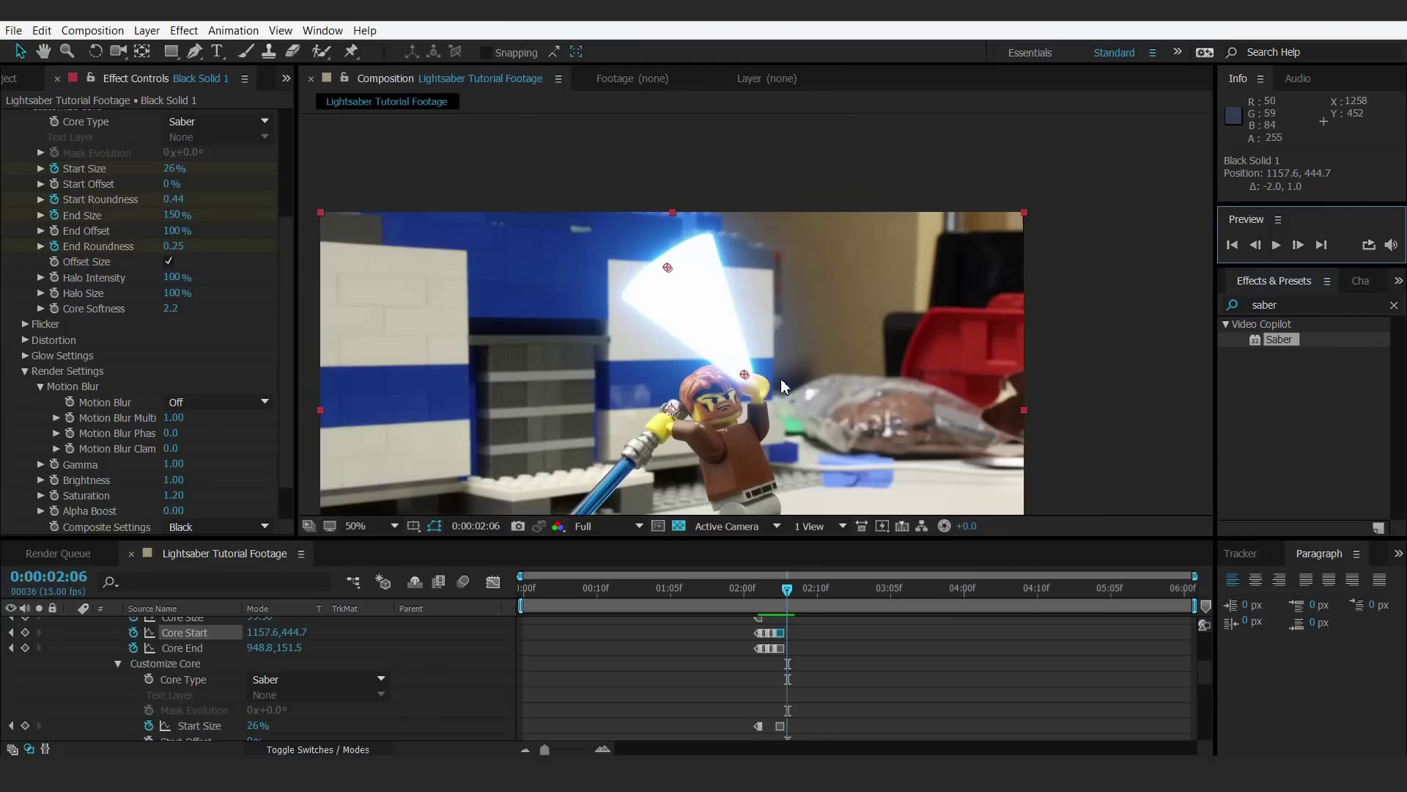
pyautogui.moveTo(788, 378)
pyautogui.mouseDown()
pyautogui.moveTo(933, 302)
pyautogui.moveTo(812, 324)
pyautogui.moveTo(774, 389)
pyautogui.mouseUp()
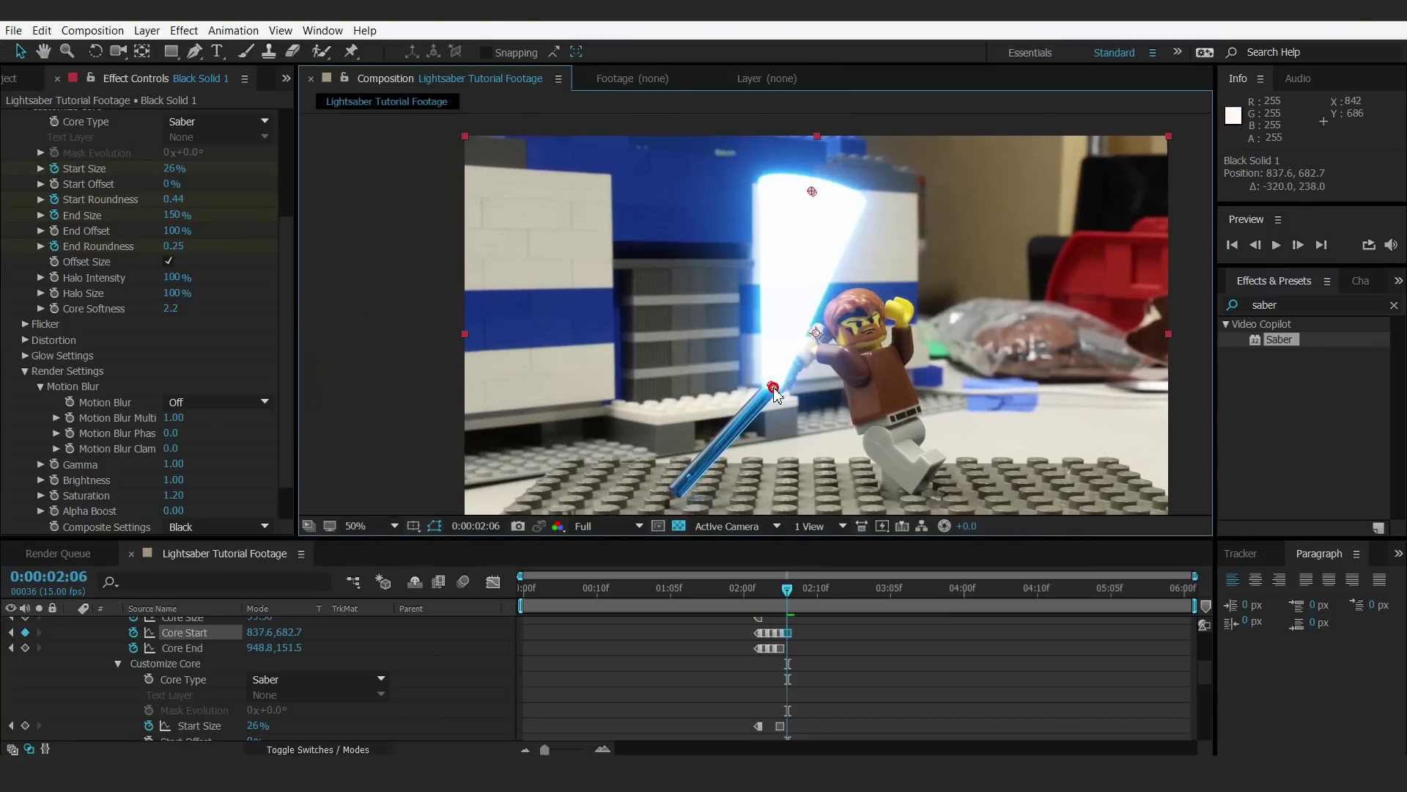
pyautogui.moveTo(812, 193); pyautogui.dragTo(656, 447)
pyautogui.moveTo(771, 386); pyautogui.dragTo(772, 393)
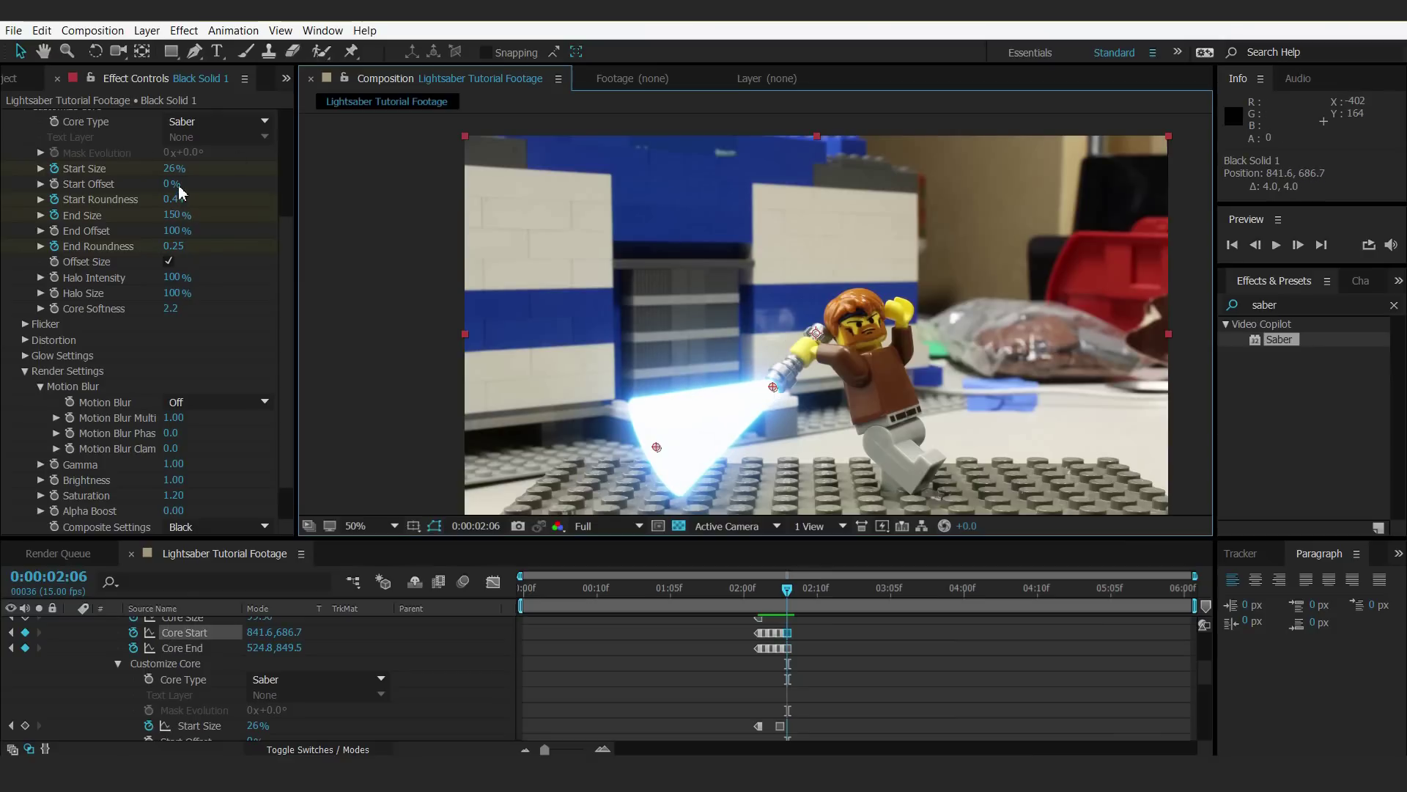
# - Widen the tip with End Size 187%, move Core End to 524.8, 811.5, and review the blade against the preceding frames
pyautogui.moveTo(176, 215); pyautogui.dragTo(203, 211)
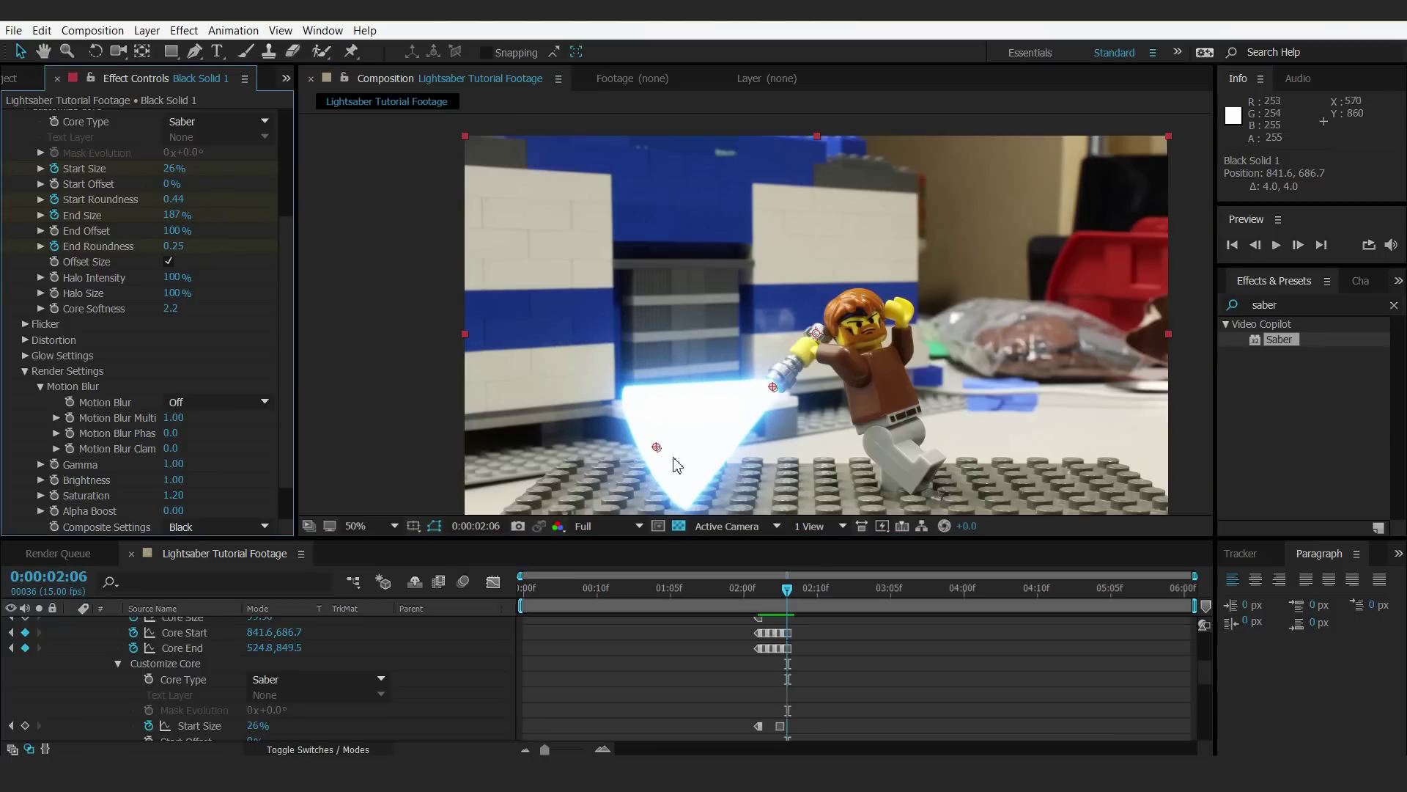
pyautogui.moveTo(657, 450)
pyautogui.mouseDown()
pyautogui.moveTo(647, 427)
pyautogui.moveTo(658, 435)
pyautogui.mouseUp()
pyautogui.press(',')
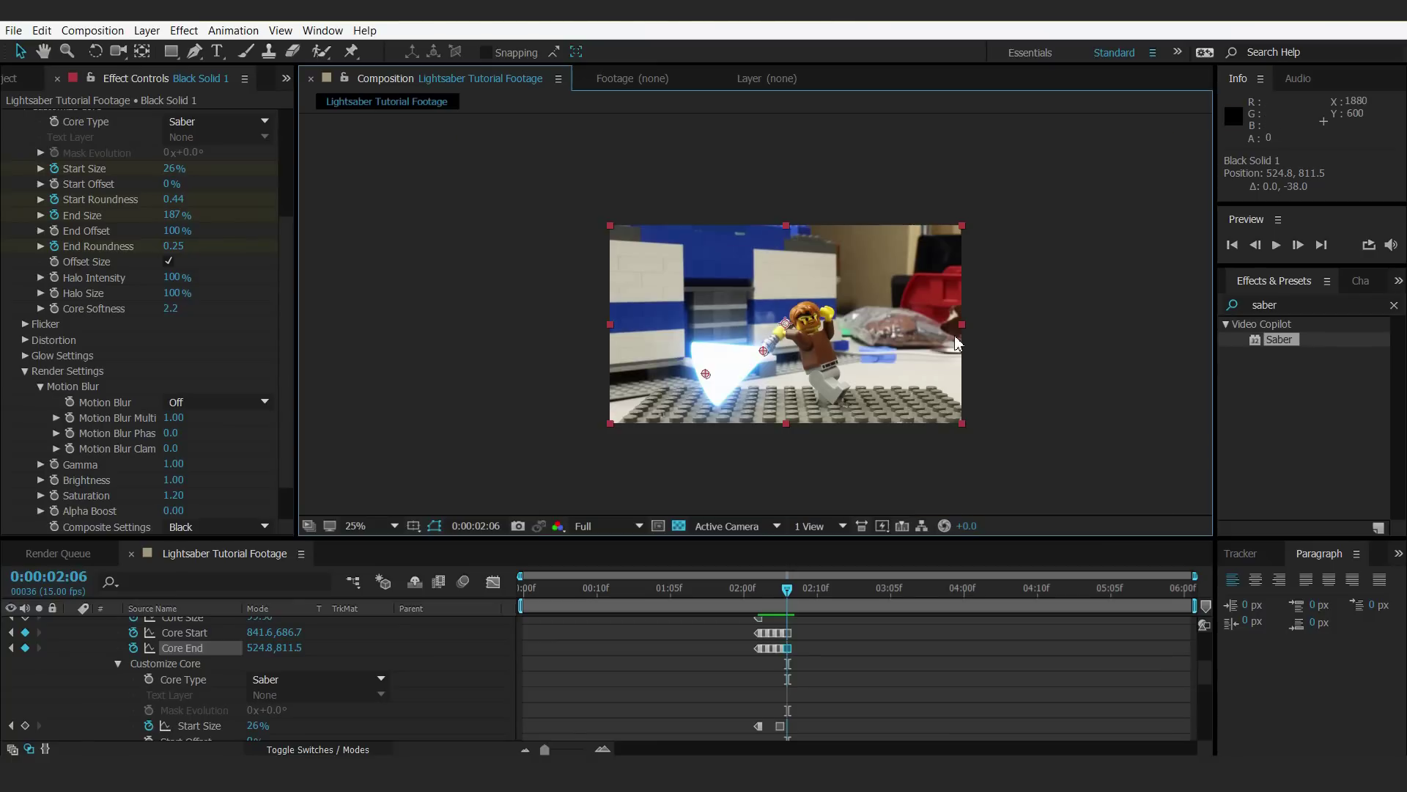
pyautogui.click(1275, 245)
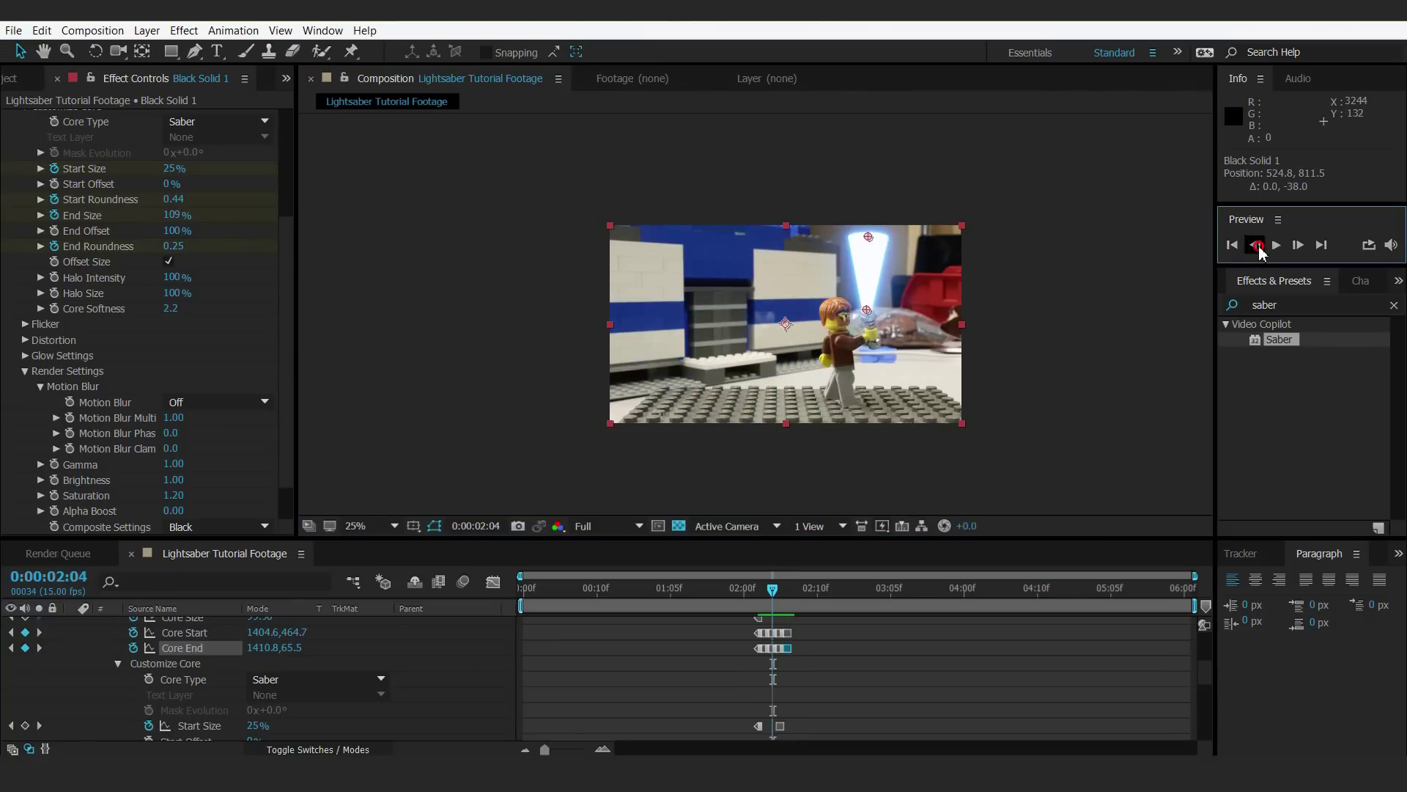
# - At frame 0:00:02:07, narrow the blade to End Size 28% and align it with Core Start 814.6, 720.7 and Core End 460.8, 822.5
pyautogui.moveTo(810, 590); pyautogui.dragTo(796, 601)
pyautogui.press('.')
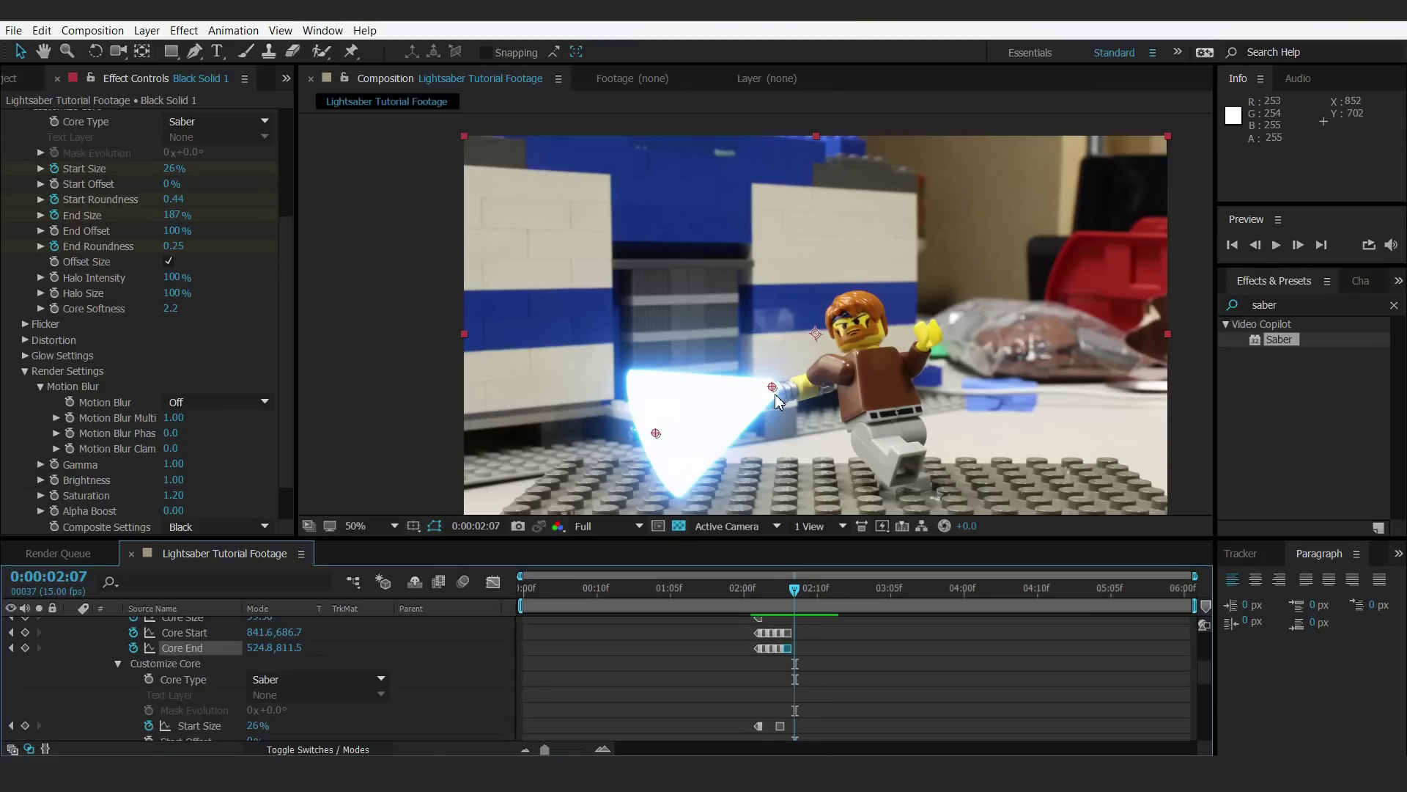
pyautogui.moveTo(776, 408); pyautogui.dragTo(792, 363)
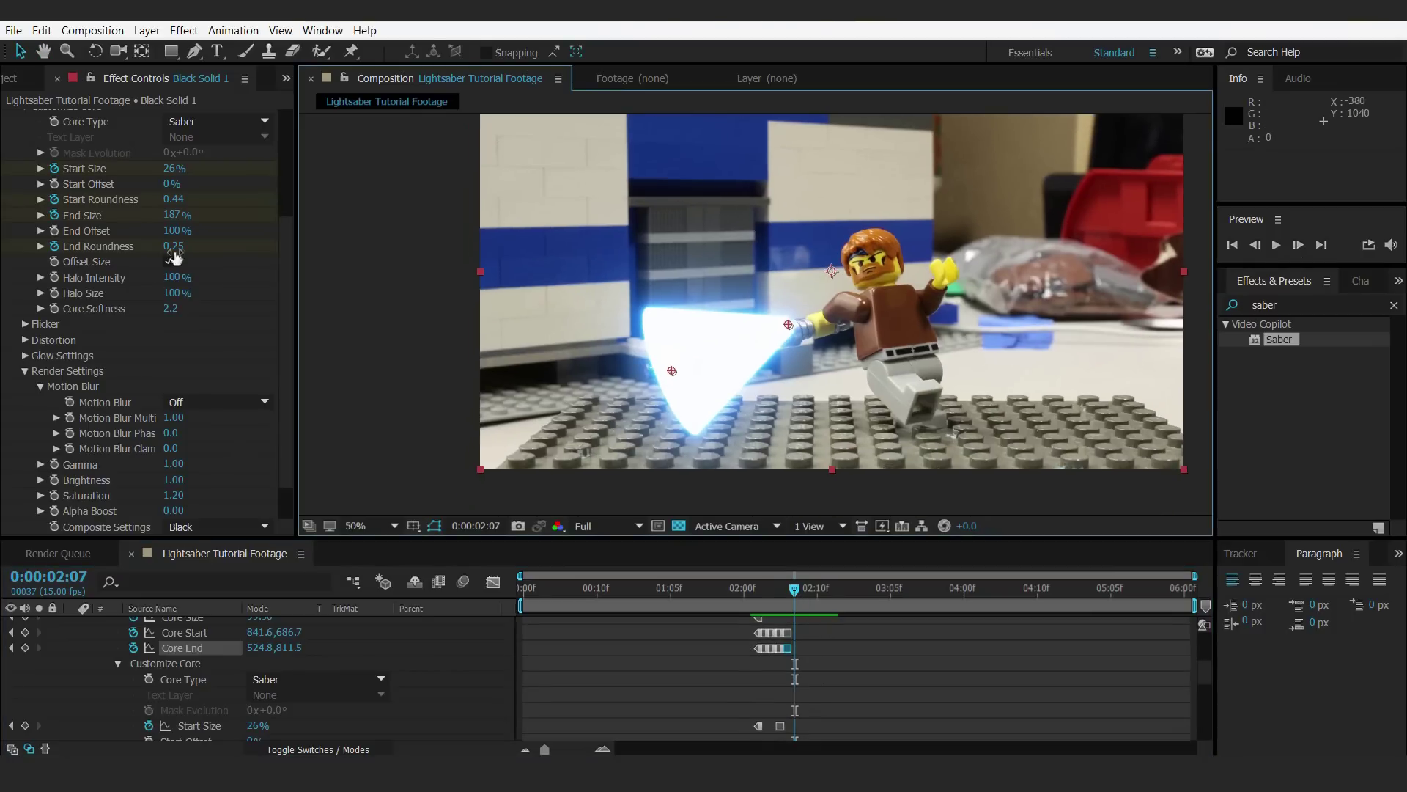
pyautogui.moveTo(174, 220); pyautogui.dragTo(28, 219)
pyautogui.scroll(2, 781, 359)
pyautogui.moveTo(795, 287); pyautogui.dragTo(775, 312)
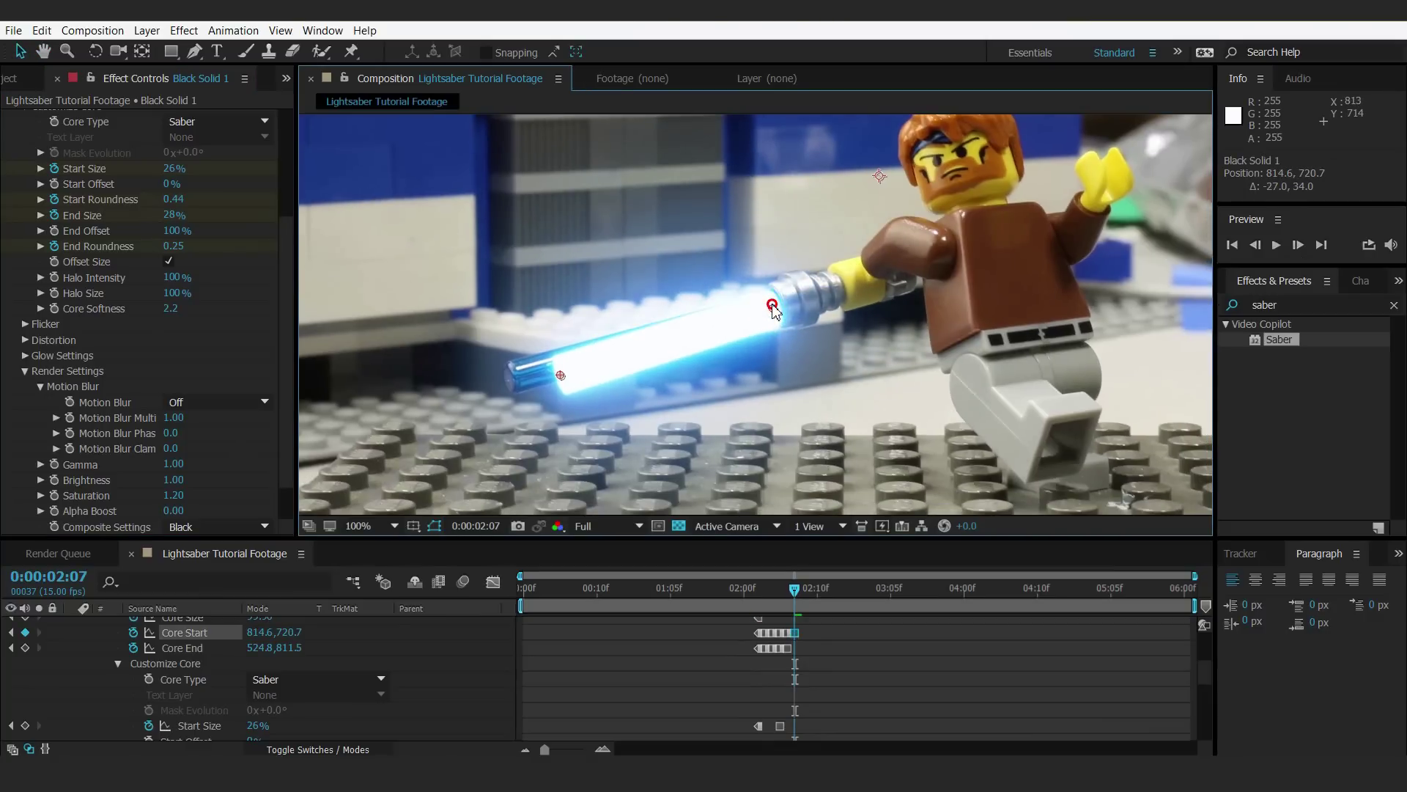
pyautogui.moveTo(548, 376); pyautogui.dragTo(502, 384)
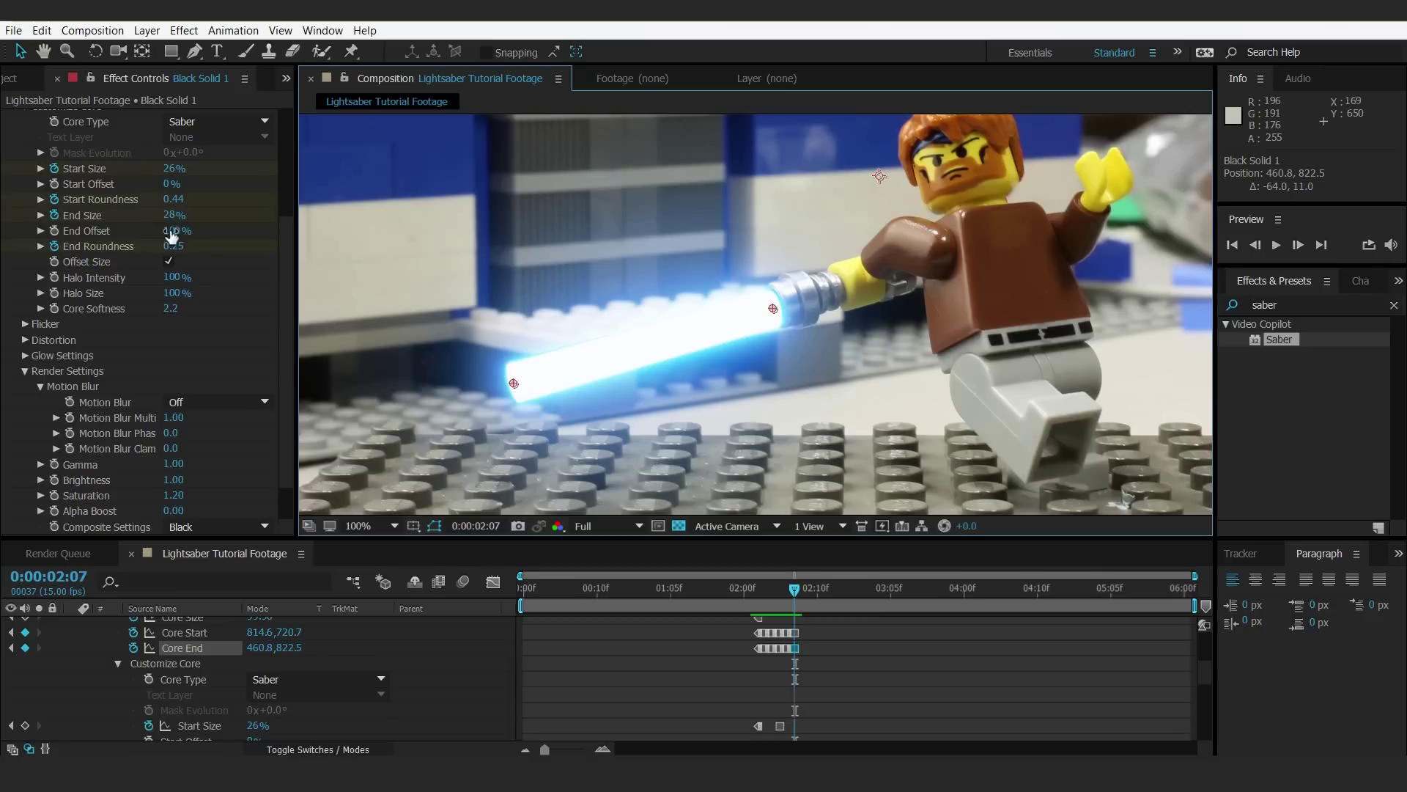
# - Set End Size to 57%, move Core End to 473.8, 846.5 and Core Start to 815.6, 720.7, and check the blade's fit
pyautogui.moveTo(171, 220); pyautogui.dragTo(205, 221)
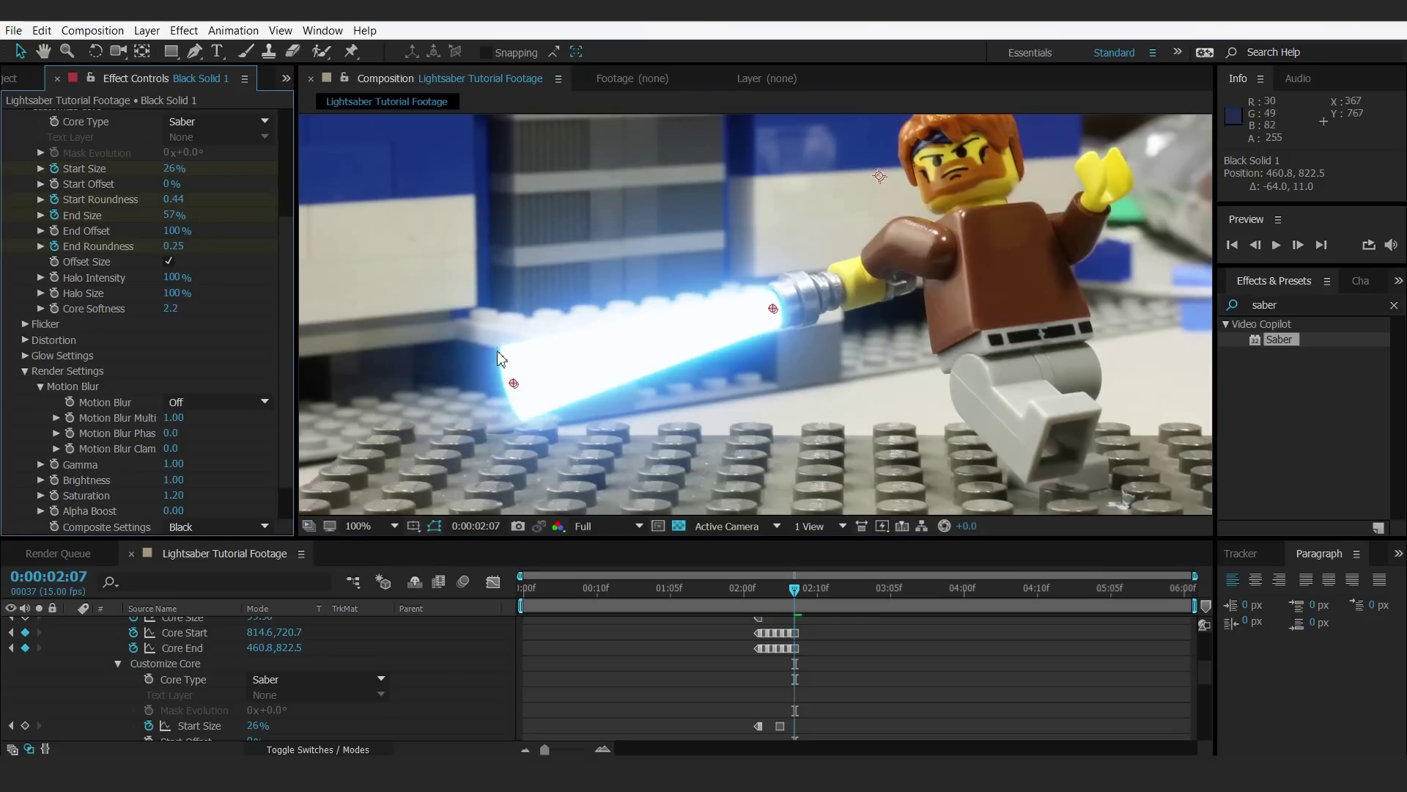
pyautogui.moveTo(518, 385); pyautogui.dragTo(524, 401)
pyautogui.moveTo(771, 310); pyautogui.dragTo(775, 311)
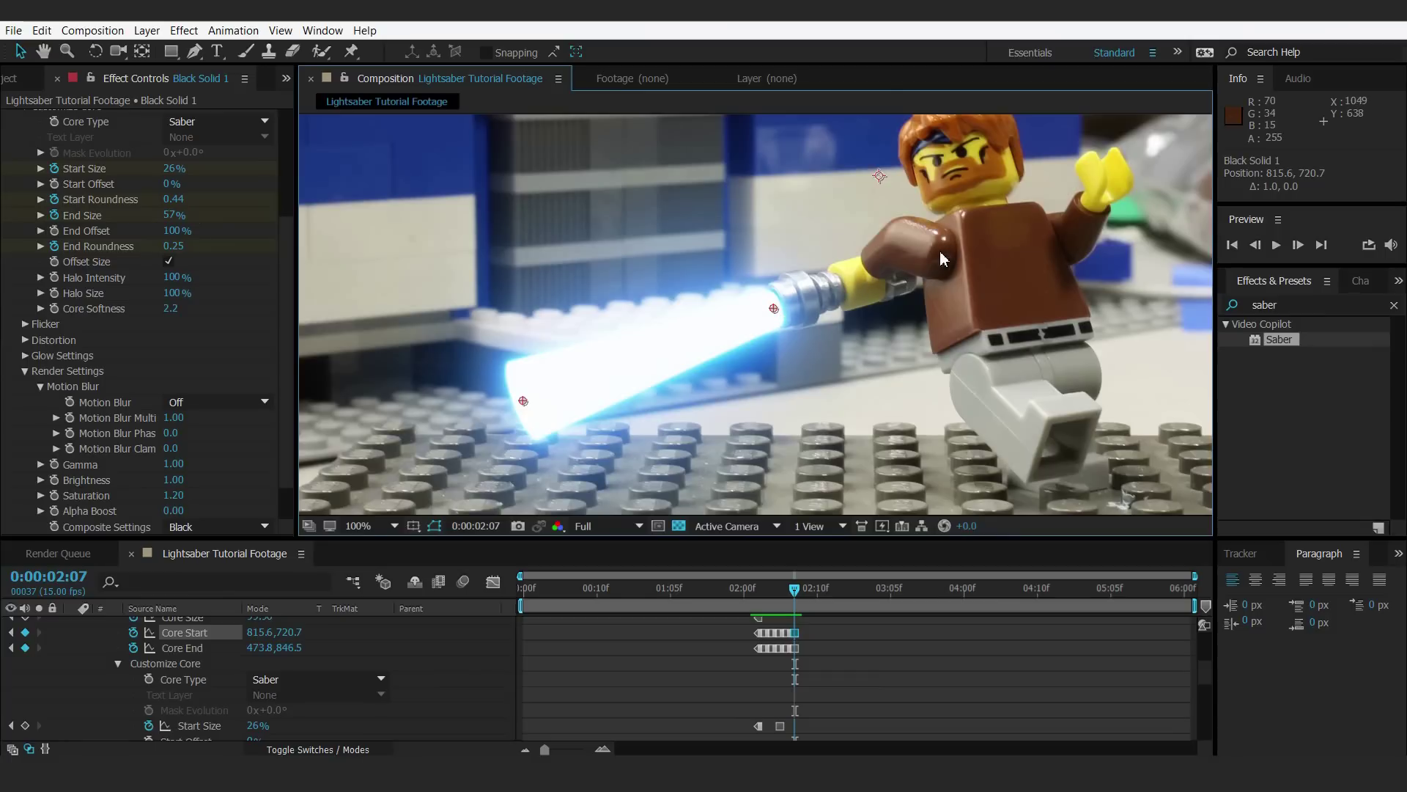
pyautogui.press(',')
pyautogui.press(',')
pyautogui.press('.')
pyautogui.press('.')
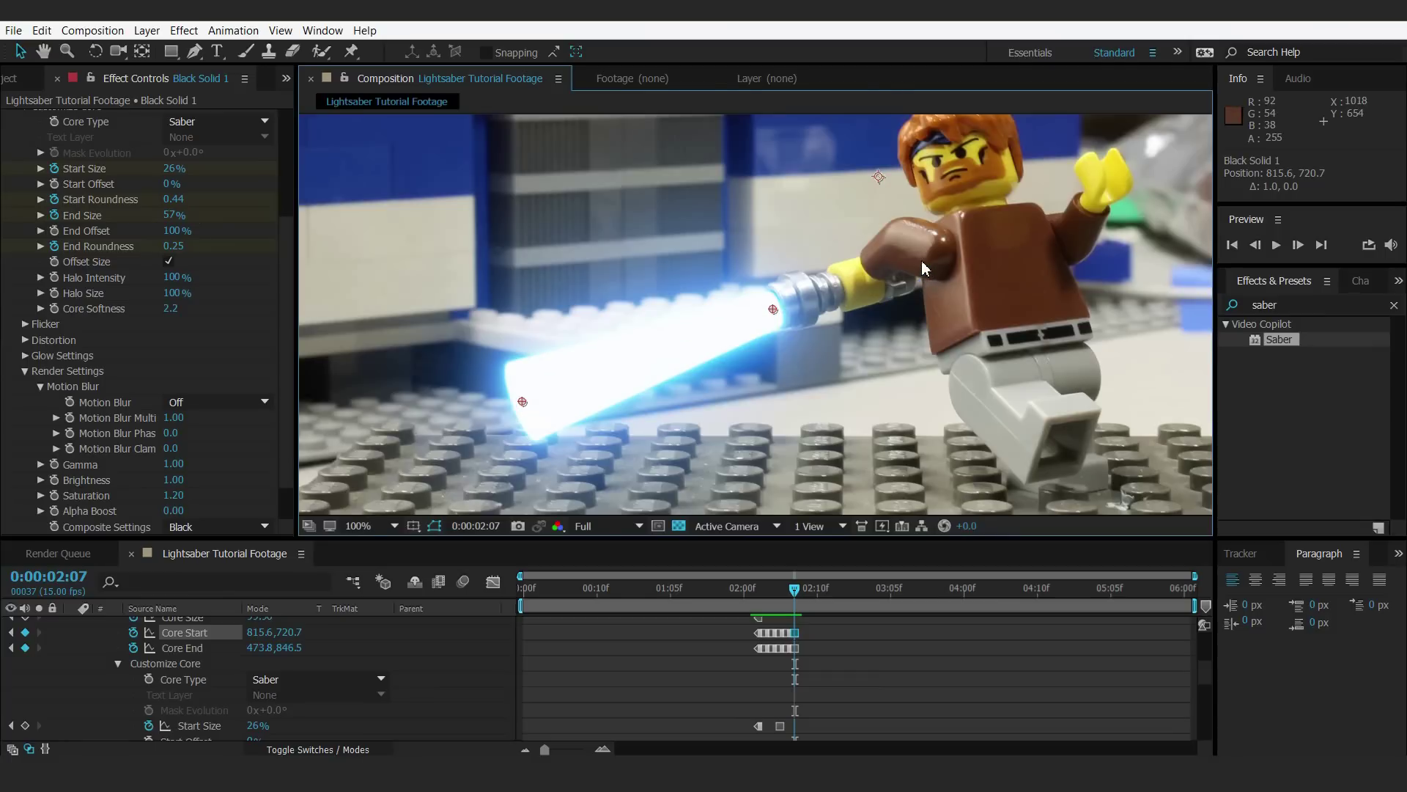
# - Compare with the previous frame, then align the blade at 0:00:02:08 with Core Start 869.6, 693.7 and Core End on the toy tip
pyautogui.click(1257, 245)
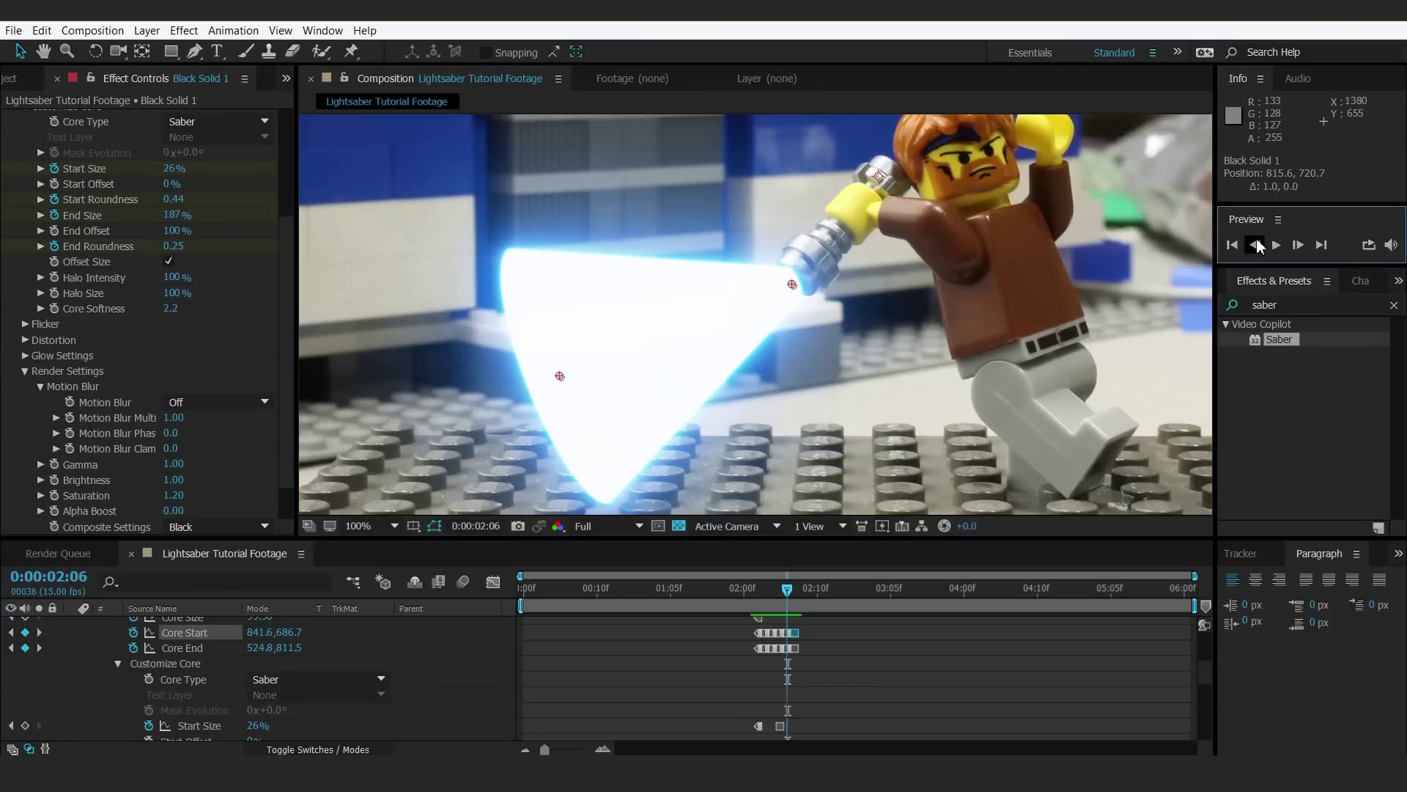
pyautogui.click(1297, 244)
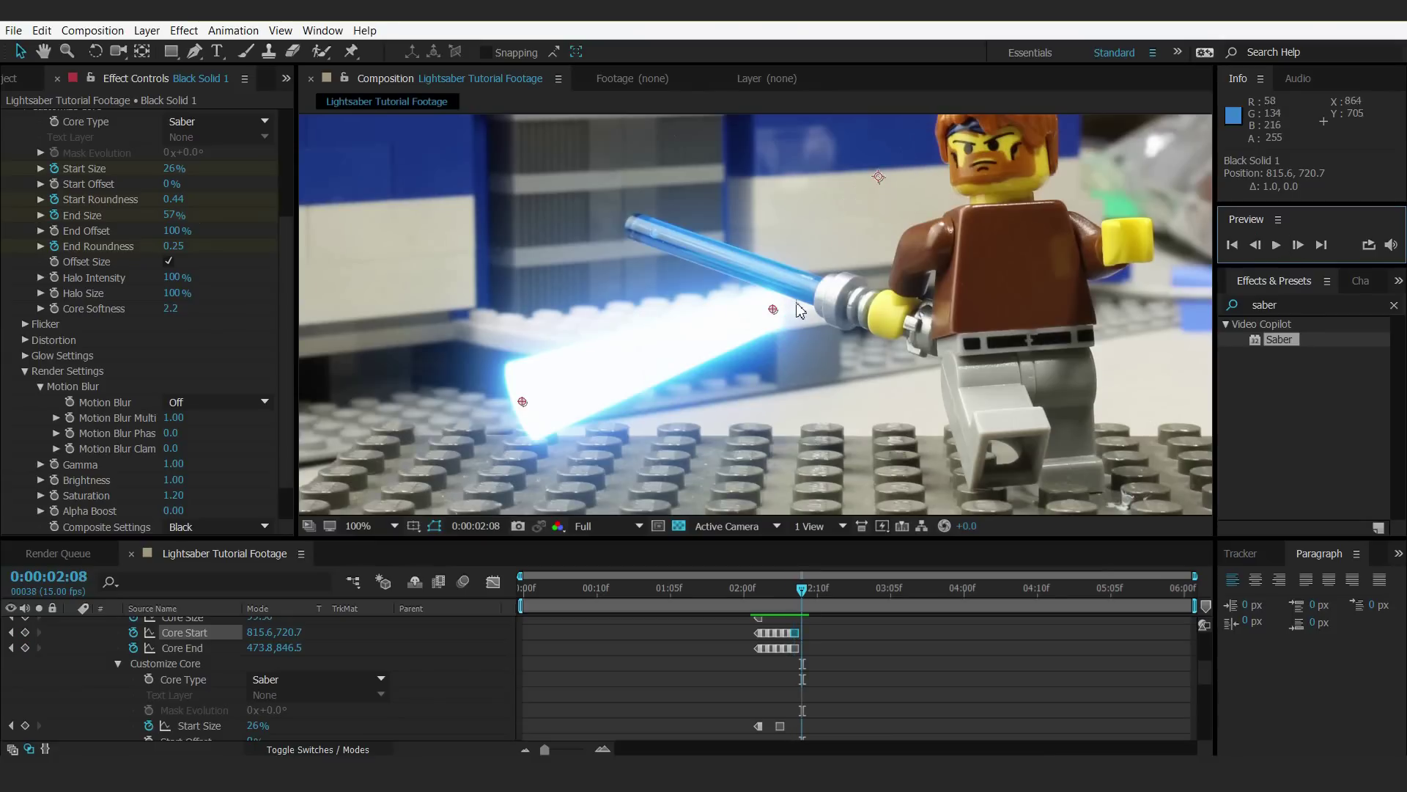
pyautogui.moveTo(777, 310); pyautogui.dragTo(812, 289)
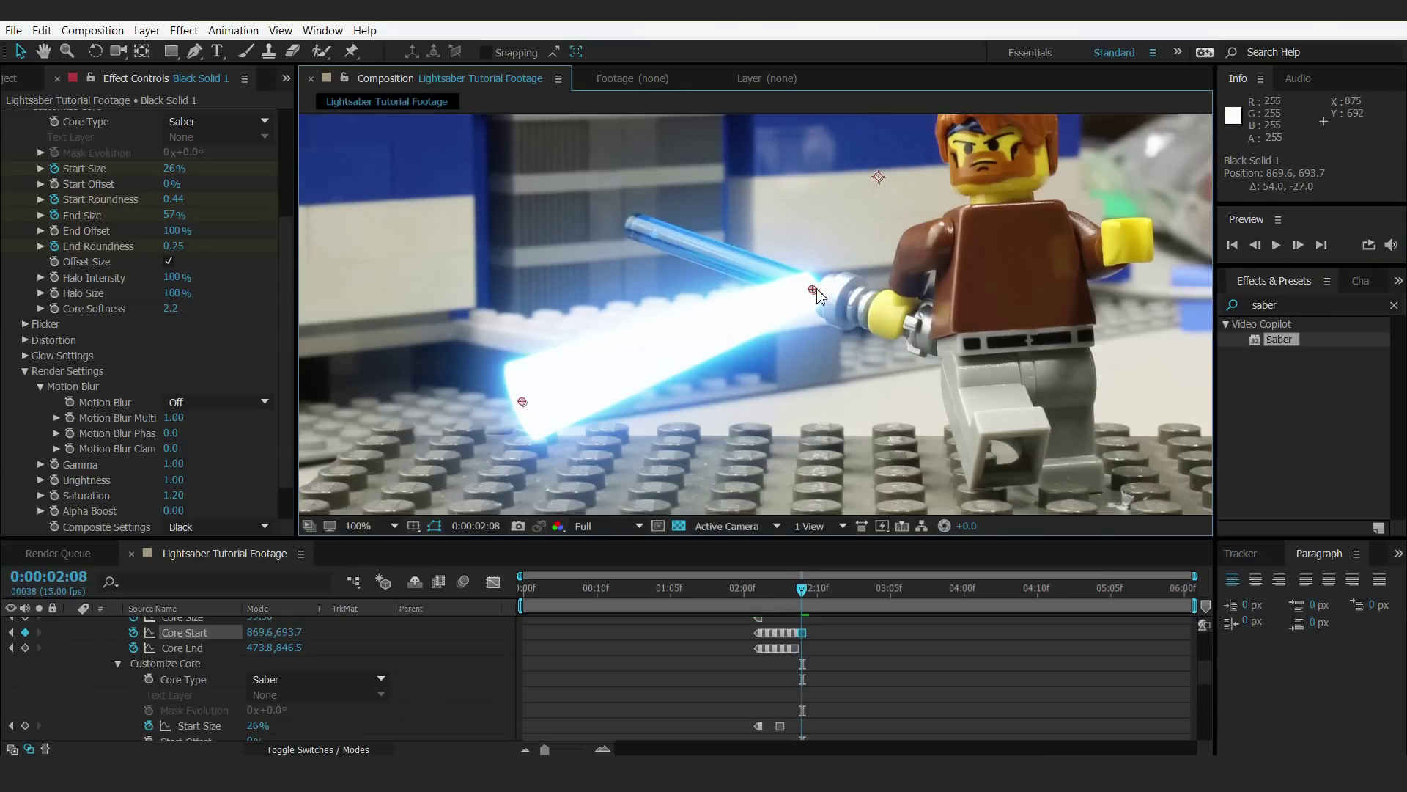
pyautogui.moveTo(522, 401); pyautogui.dragTo(628, 251)
# - At frame 0:00:02:09, foreshorten the blade with Core Start 1001.6, 790.7, Core End 964.8, 808.5 and End Size 22%
pyautogui.press('pageup')
pyautogui.press('pageup')
pyautogui.press('pageup')
pyautogui.press('pageup')
pyautogui.press('pageup')
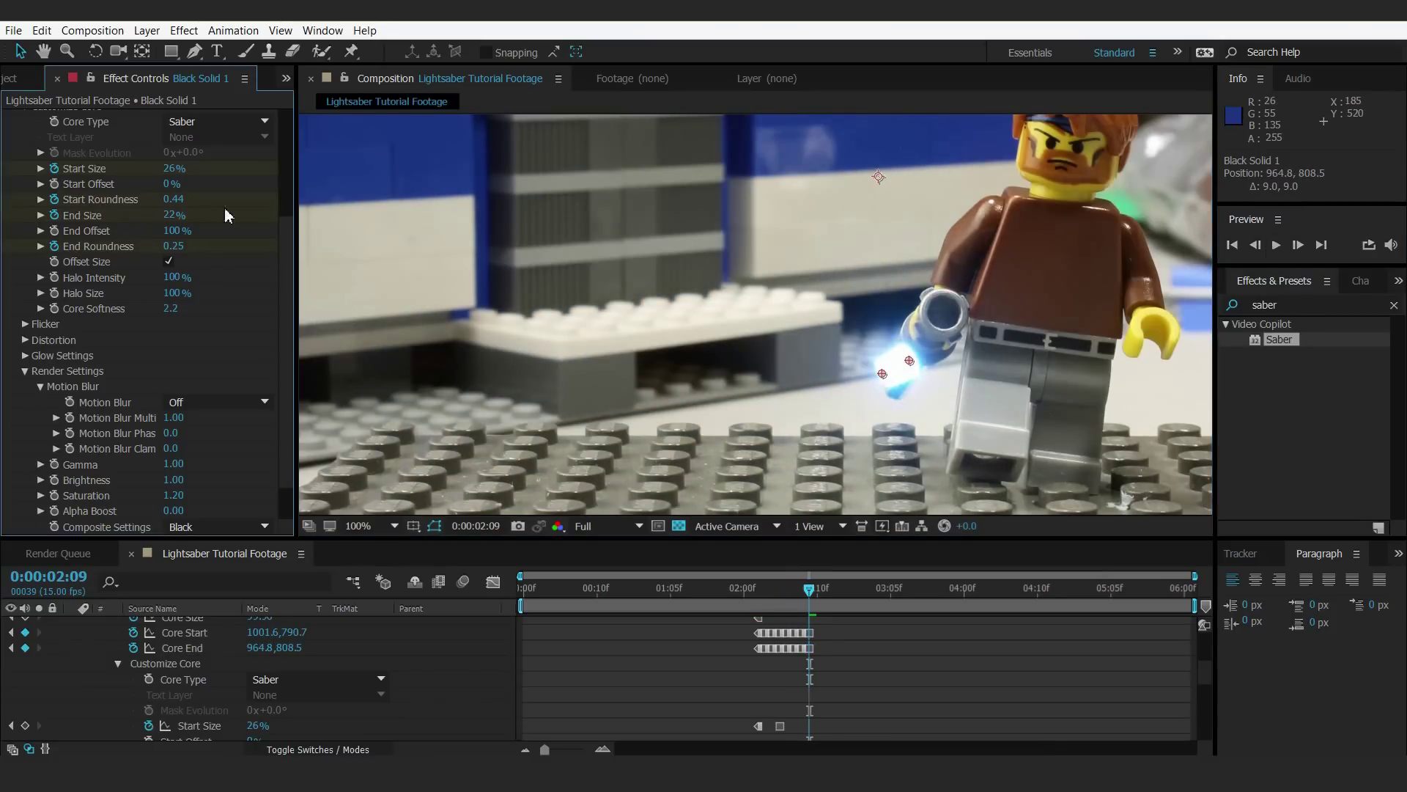
# - At frame 0:00:02:10, extend the blade with Core Start 1093.6, 710.7, Core End 788.8, 989.5 and End Size 49%
pyautogui.press(',')
pyautogui.press(',')
pyautogui.press(',')
pyautogui.press(',')
pyautogui.press('.')
pyautogui.press('pagedown')
pyautogui.press('pagedown')
pyautogui.press('pagedown')
pyautogui.press('pagedown')
pyautogui.press('pagedown')
pyautogui.press('pagedown')
pyautogui.press('pagedown')
pyautogui.press('pagedown')
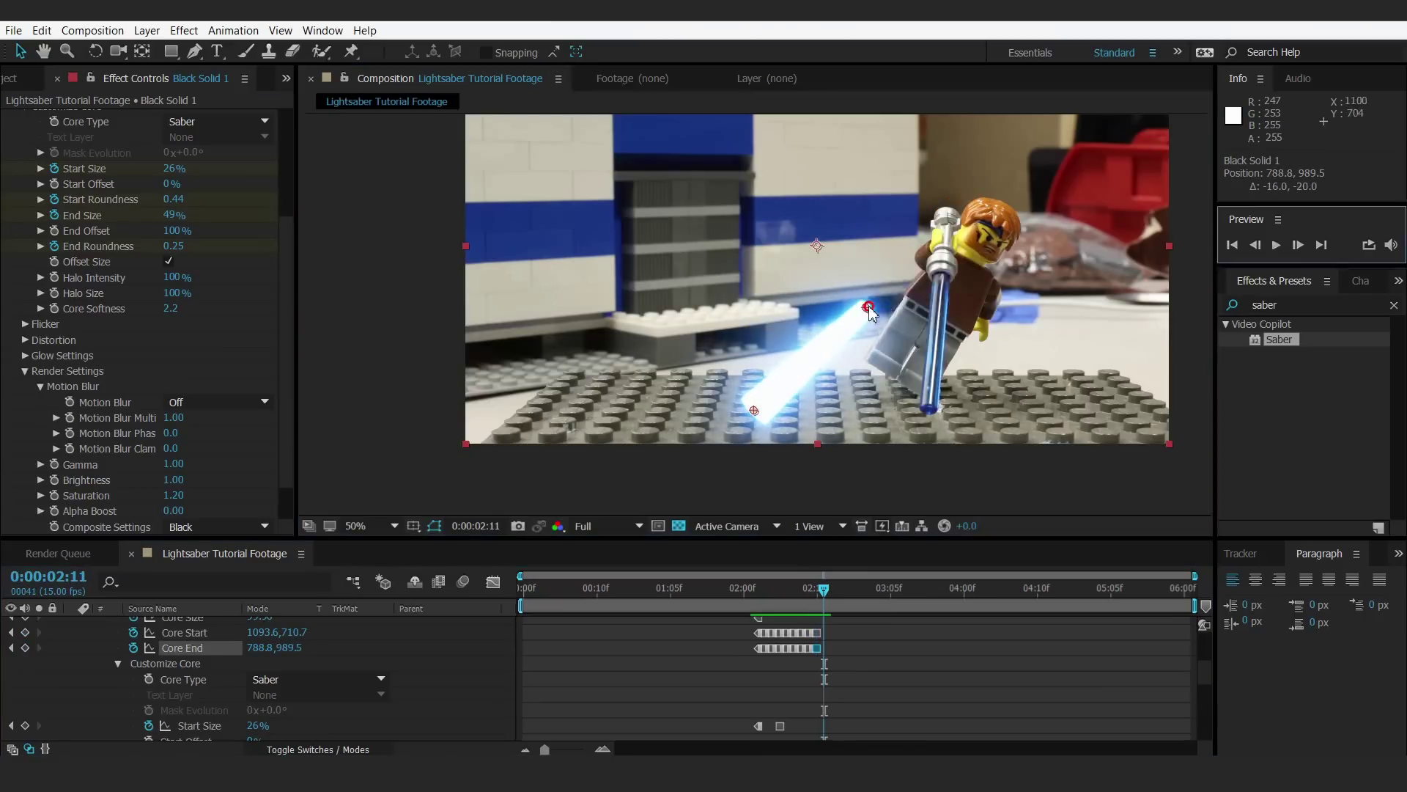
# - Keyframe the blade from 0:00:02:11 to 0:00:02:14, ending with Core Start 1407.6, 489.7, Core End 1774.8, 589.5 and End Size 64%
pyautogui.moveTo(754, 410); pyautogui.dragTo(919, 406)
pyautogui.moveTo(946, 284); pyautogui.dragTo(988, 273)
pyautogui.press('pagedown')
pyautogui.moveTo(919, 406); pyautogui.dragTo(1038, 409)
pyautogui.press('pagedown')
pyautogui.moveTo(987, 273); pyautogui.dragTo(984, 228)
pyautogui.moveTo(1038, 404); pyautogui.dragTo(1100, 282)
pyautogui.press('pagedown')
pyautogui.moveTo(166, 215); pyautogui.dragTo(170, 216)
pyautogui.scroll(2, 920, 220)
pyautogui.press('pagedown')
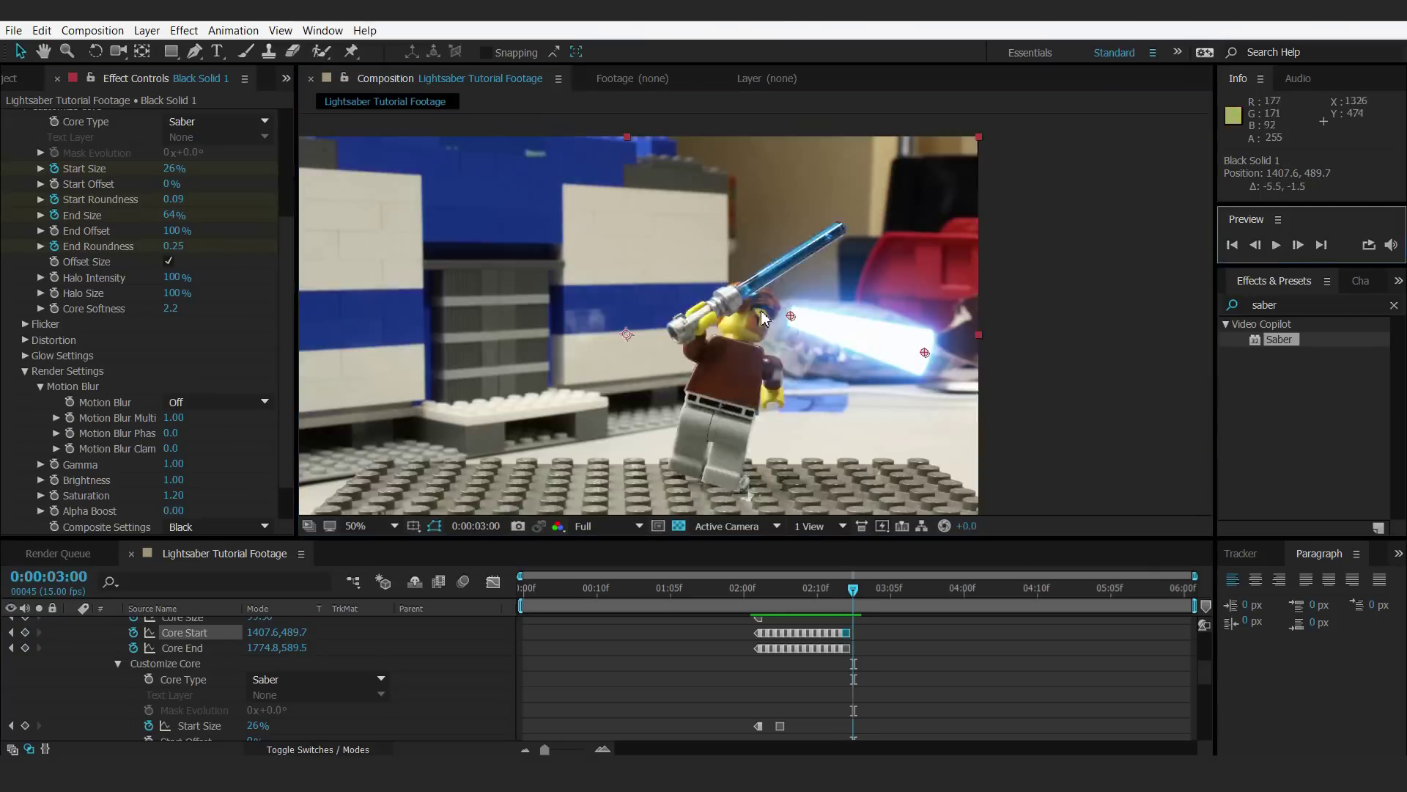
# - Keyframe the overhead swing from 0:00:03:00 to 0:00:03:03 with Start Size 19%, ending at Core Start 928.6, 565.2 and Core End 702.8, 221.5
pyautogui.moveTo(1085, 447); pyautogui.dragTo(929, 219)
pyautogui.click(1297, 244)
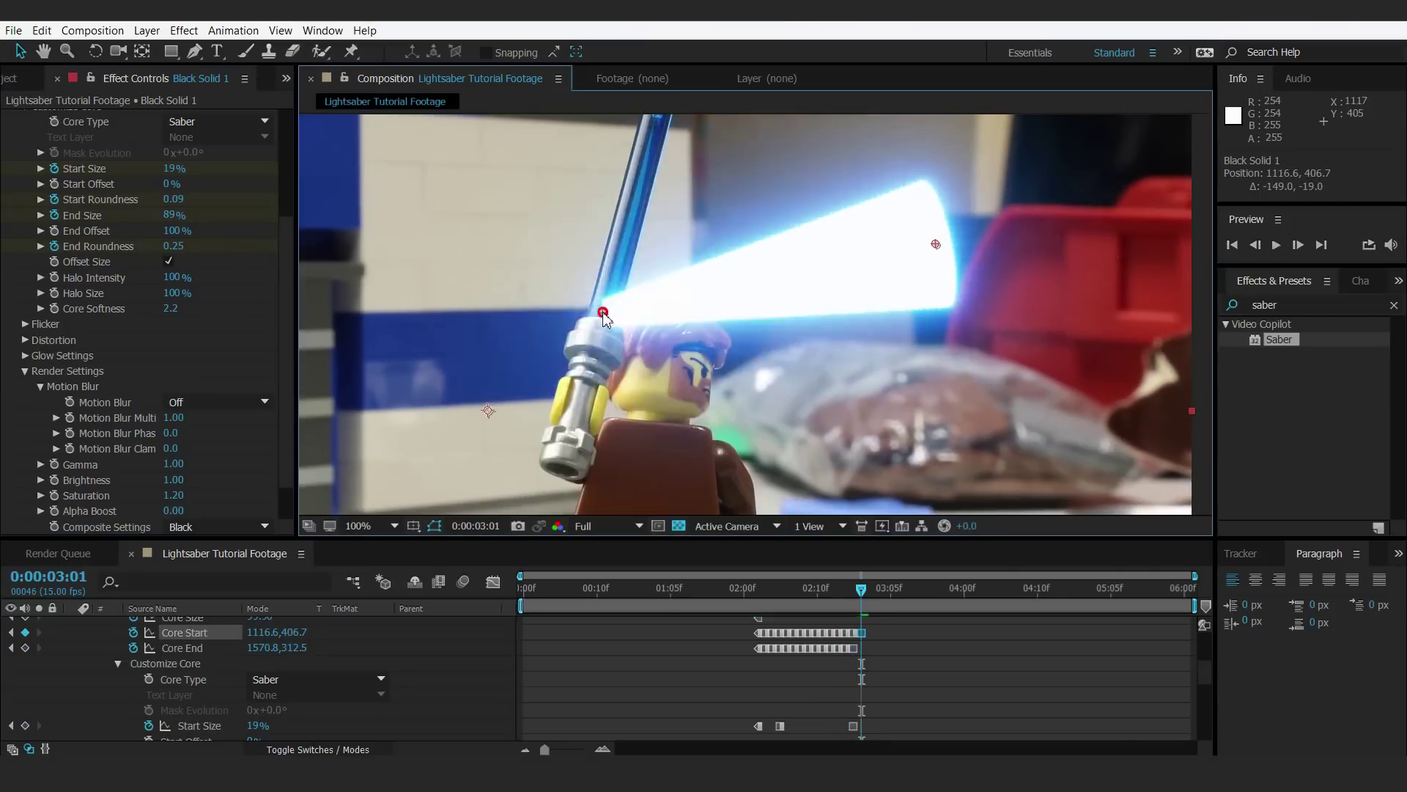
pyautogui.click(1298, 244)
pyautogui.scroll(-2, 569, 407)
pyautogui.scroll(4, 590, 425)
pyautogui.moveTo(596, 420); pyautogui.dragTo(593, 429)
pyautogui.scroll(-2, 591, 425)
pyautogui.press('pagedown')
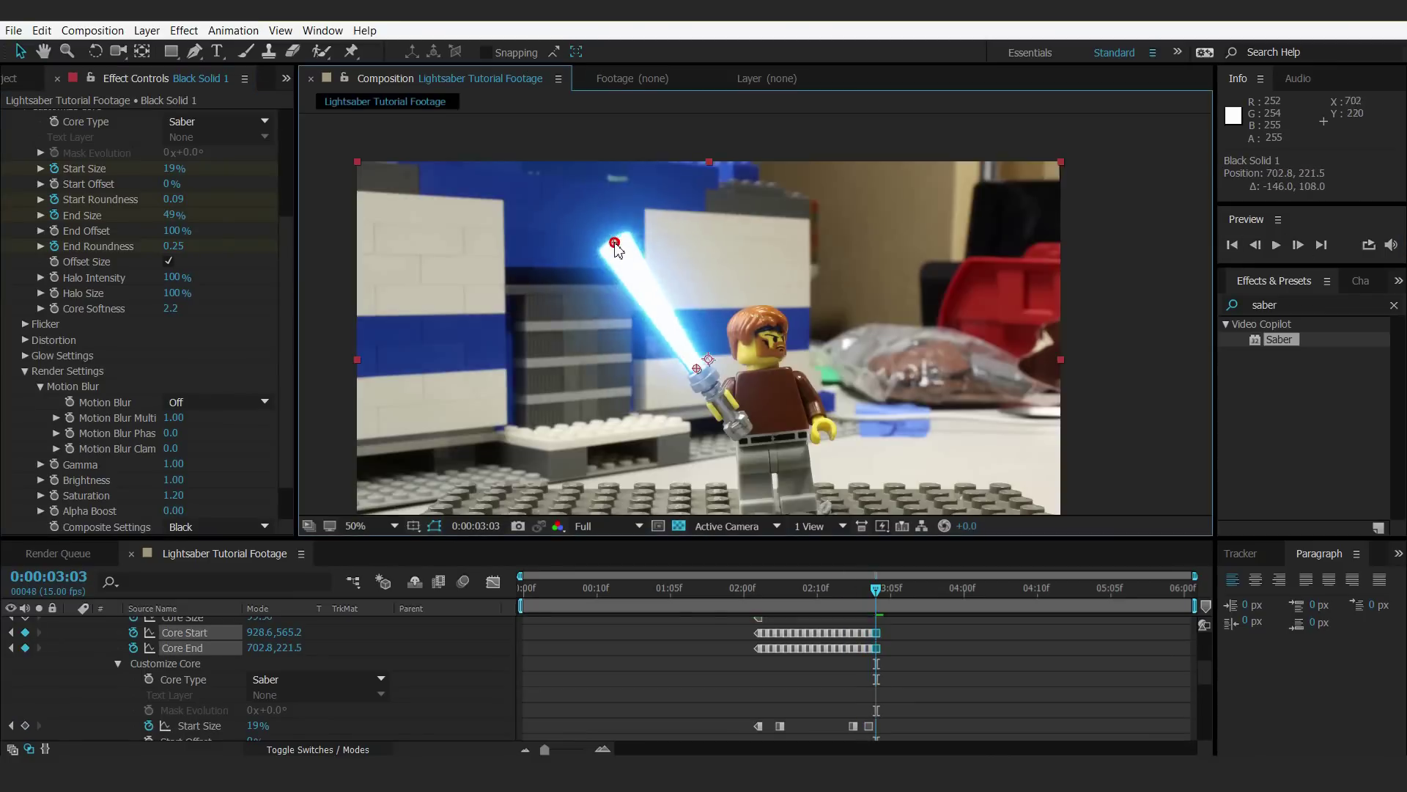
# - Keyframe the blade from 0:00:03:04 to 0:00:03:08 with Start Size 24% and End Size 25%, ending at Core Start 923.6, 652.2 and Core End 624.8, 383.5
pyautogui.scroll(1, 776, 352)
pyautogui.click(1297, 244)
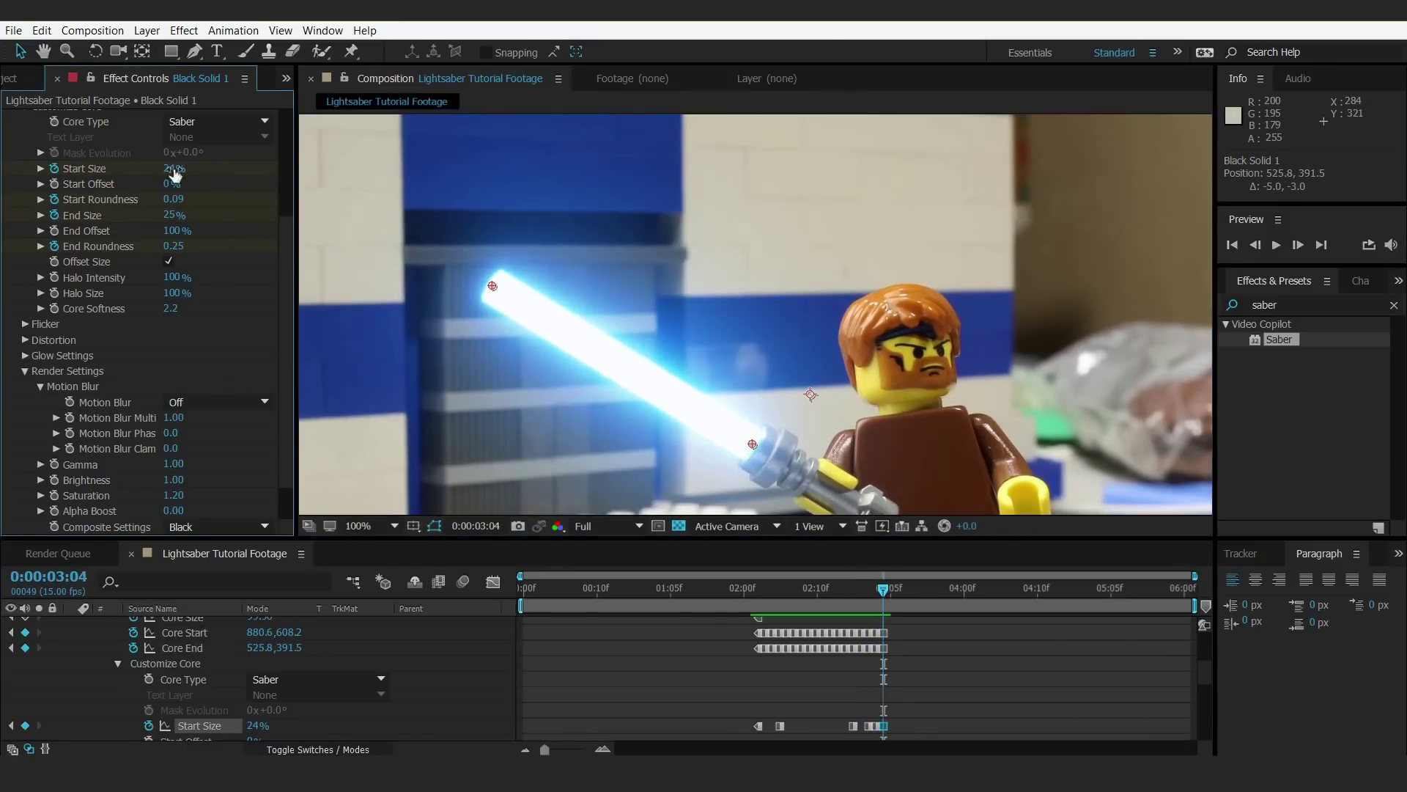
pyautogui.press('pagedown')
pyautogui.moveTo(863, 319); pyautogui.dragTo(841, 346)
pyautogui.click(1298, 244)
pyautogui.press('pagedown')
pyautogui.moveTo(556, 294); pyautogui.dragTo(639, 167)
pyautogui.scroll(-2, 837, 380)
pyautogui.scroll(2, 828, 376)
pyautogui.press('pagedown')
pyautogui.moveTo(830, 365); pyautogui.dragTo(858, 364)
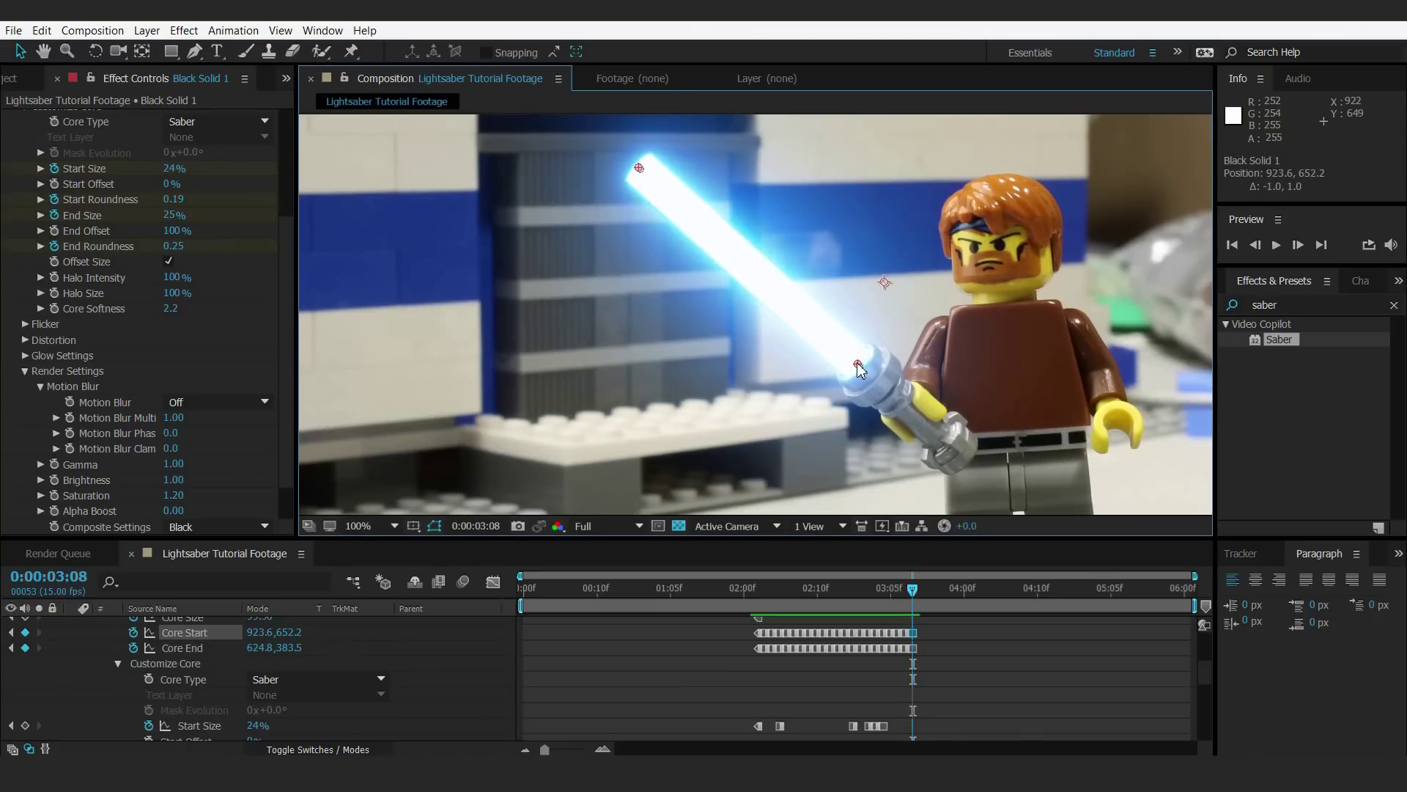
# - Keyframe the blade at 0:00:03:09 and 0:00:03:10 with End Size 38%, ending at Core Start 1014.6, 669.2 and Core End 1034.8, 355.5
pyautogui.press('space')
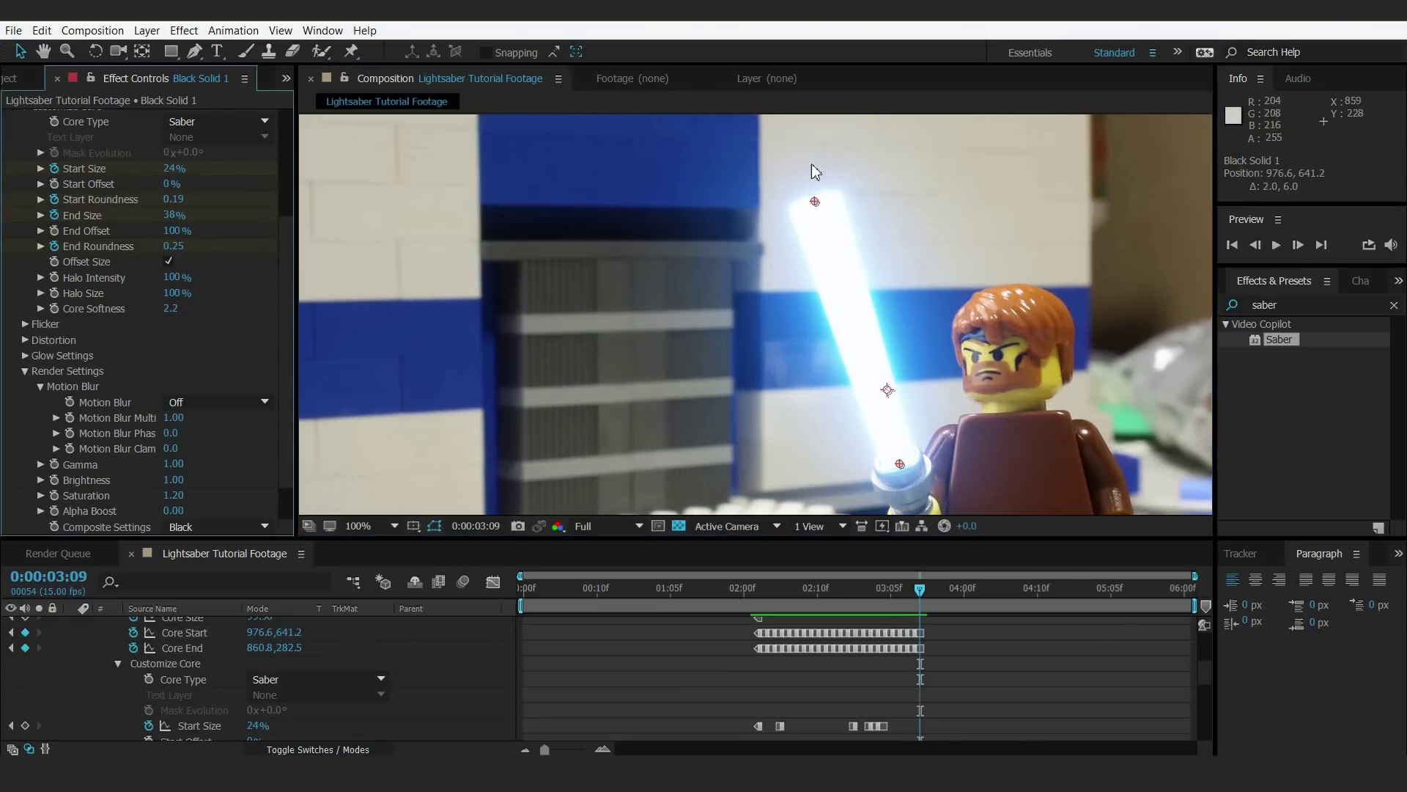
pyautogui.scroll(-4, 811, 164)
pyautogui.press('space')
pyautogui.scroll(4, 904, 210)
pyautogui.moveTo(907, 212); pyautogui.dragTo(907, 207)
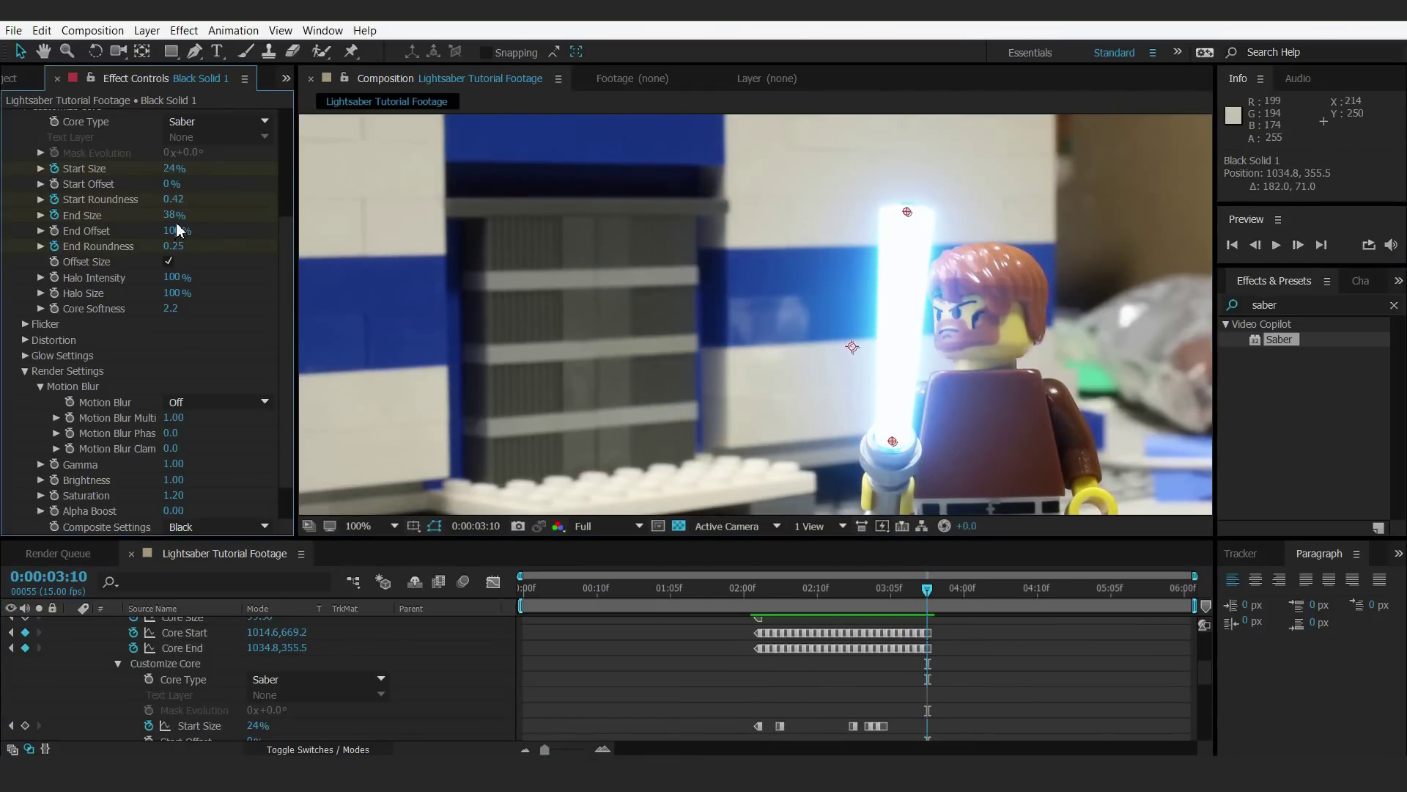
# - Align the blade through 0:00:03:12 with End Size 27% and End Roundness 0.62, ending at Core Start 1047.6, 703.2 and Core End 1186.8, 470.5
pyautogui.press('pagedown')
pyautogui.moveTo(893, 442); pyautogui.dragTo(912, 451)
pyautogui.moveTo(908, 207); pyautogui.dragTo(990, 236)
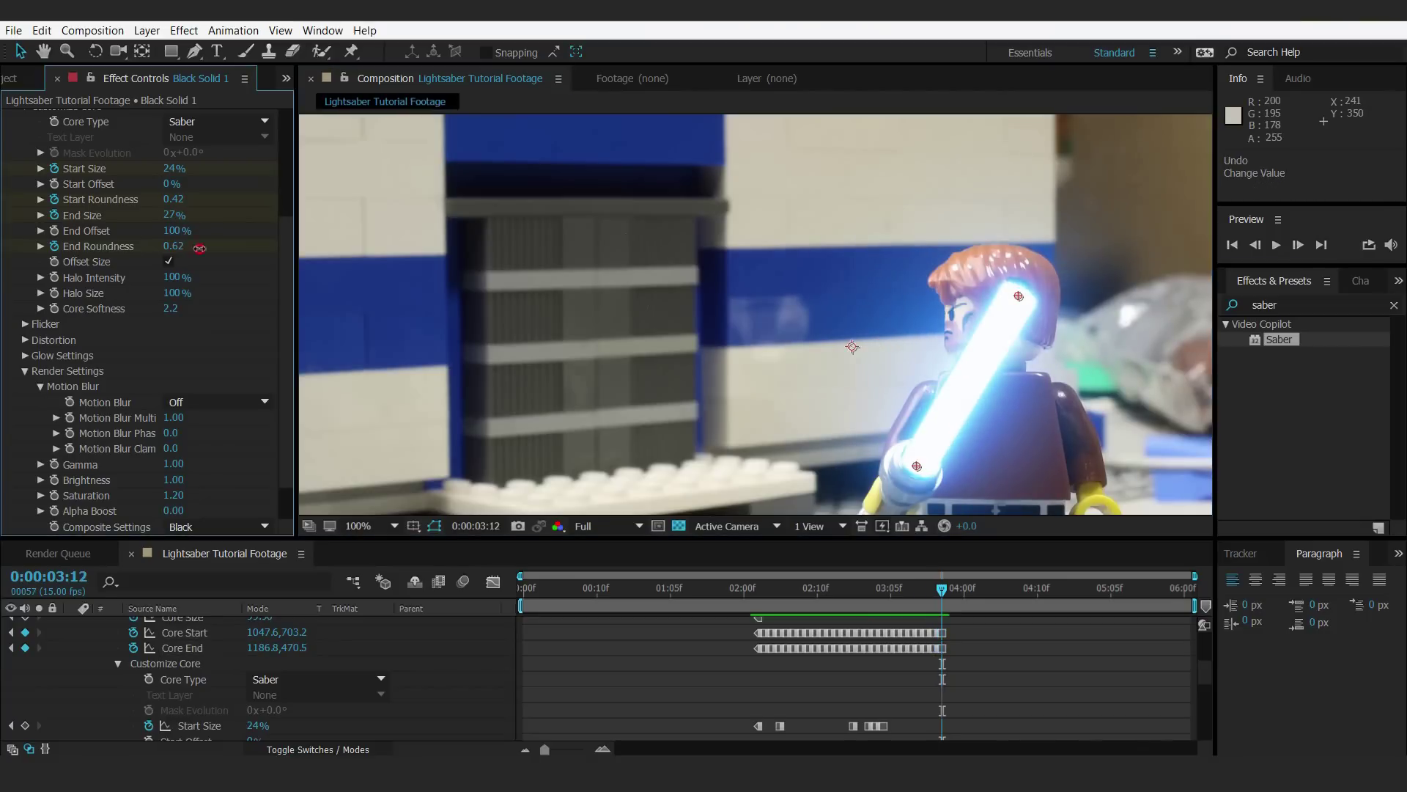
# - Keyframe the blade up to 0:00:04:00 with End Roundness 0.88, ending at Core Start 1037.6, 735.2 and Core End 1183.3, 559.5, and preview it
pyautogui.press('pagedown')
pyautogui.press('pagedown')
pyautogui.press('pagedown')
pyautogui.moveTo(918, 472); pyautogui.dragTo(916, 485)
pyautogui.scroll(-2, 879, 440)
pyautogui.click(735, 588)
pyautogui.press('space')
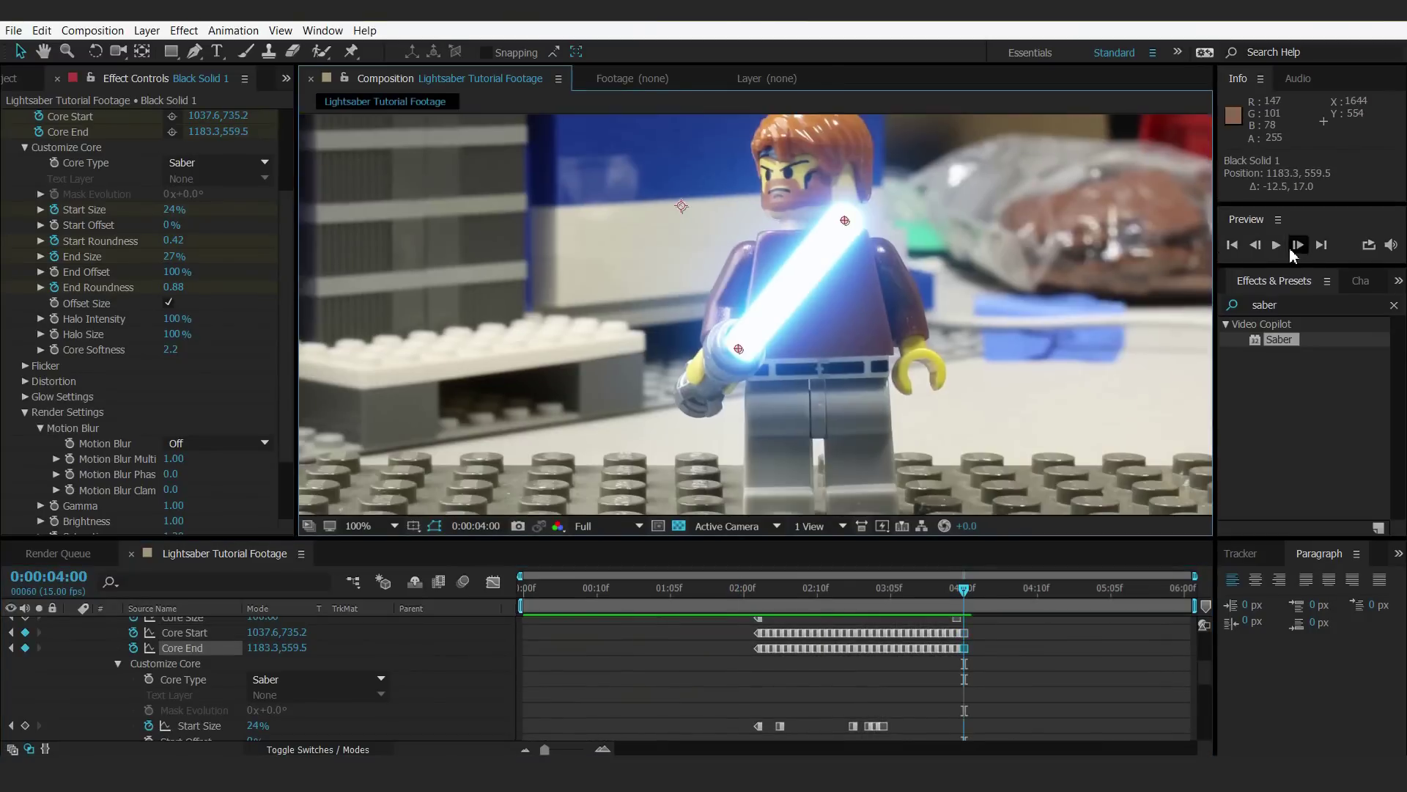
# - Keyframe the blade from 0:00:04:01 to 0:00:04:03 and move Core Start to 883.6, 689.2 at 0:00:04:04
pyautogui.click(1298, 245)
pyautogui.press('pagedown')
pyautogui.press('pagedown')
pyautogui.press('pagedown')
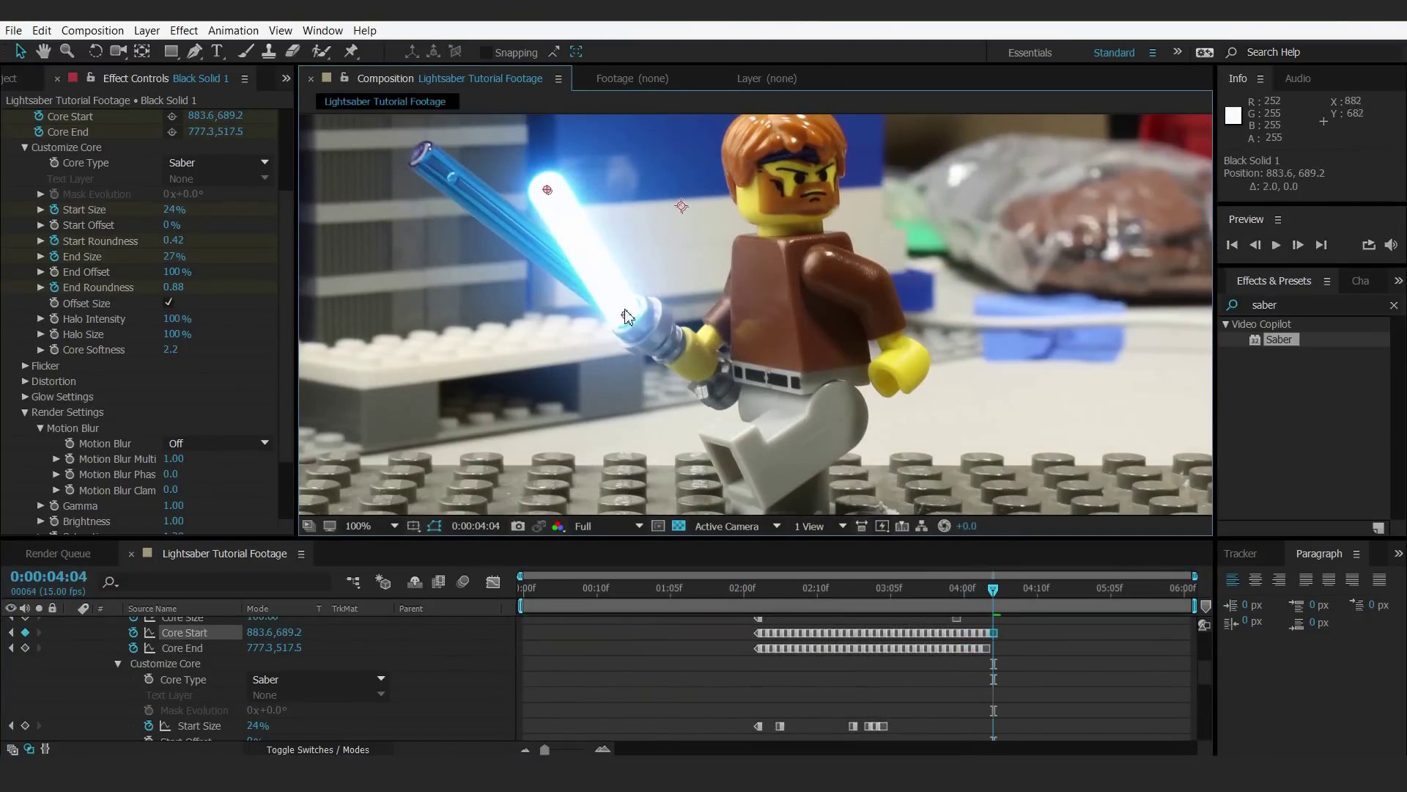
# - Keyframe the blade through 0:00:04:07 with Start Size 27% and End Size 26%, ending at Core Start 796.6, 623.2 and Core End 551.3, 353.5
pyautogui.scroll(-4, 607, 353)
pyautogui.scroll(4, 607, 351)
pyautogui.press('pagedown')
pyautogui.press('pagedown')
pyautogui.press('pagedown')
pyautogui.moveTo(747, 397); pyautogui.dragTo(722, 414)
pyautogui.moveTo(567, 194); pyautogui.dragTo(535, 209)
pyautogui.press('pagedown')
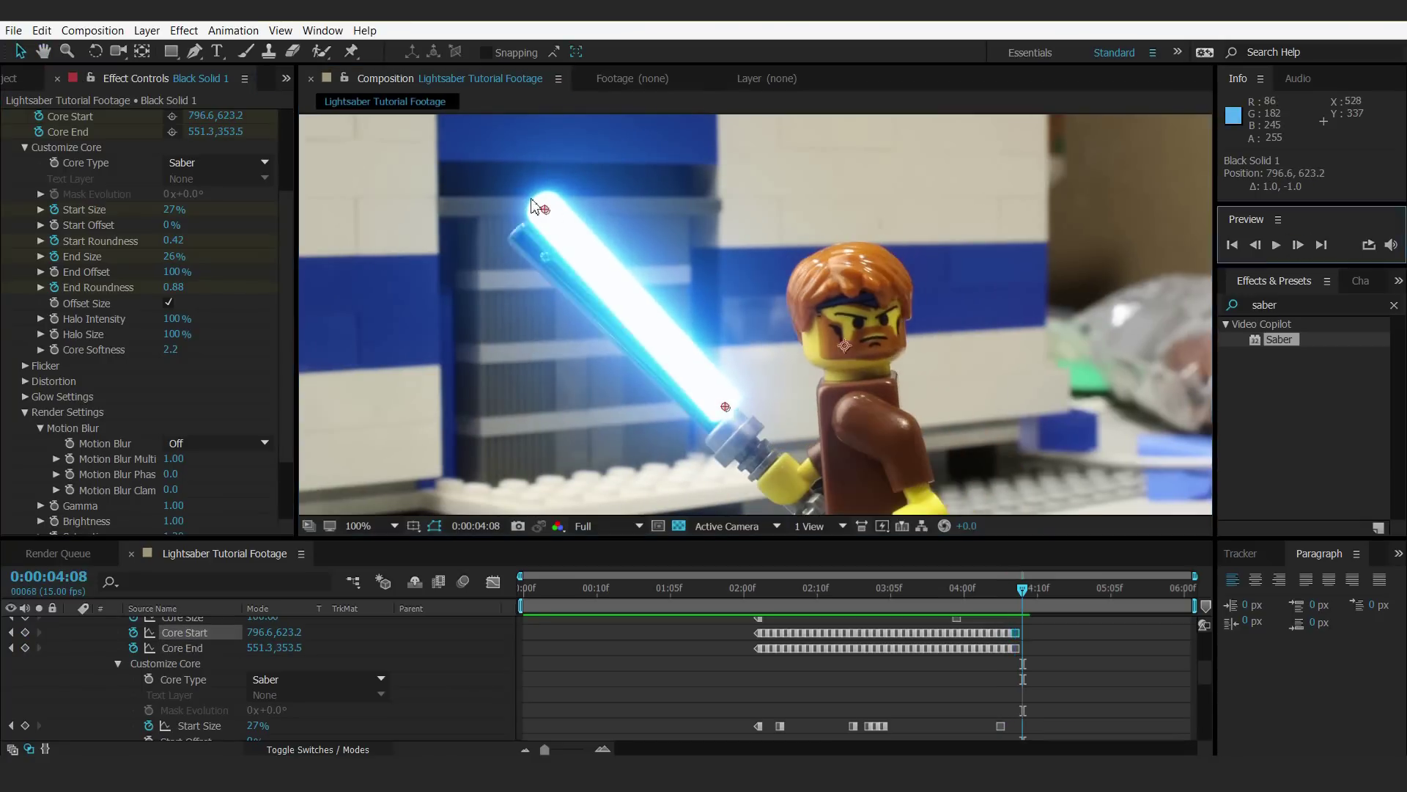
# - Keyframe the blade from 0:00:04:08 to 0:00:04:12, ending with Core Start 771.6, 694.2 and Core End 414.3, 503.5
pyautogui.press('pagedown')
pyautogui.press('pagedown')
pyautogui.press('pagedown')
pyautogui.press('pagedown')
pyautogui.moveTo(726, 469); pyautogui.dragTo(670, 448)
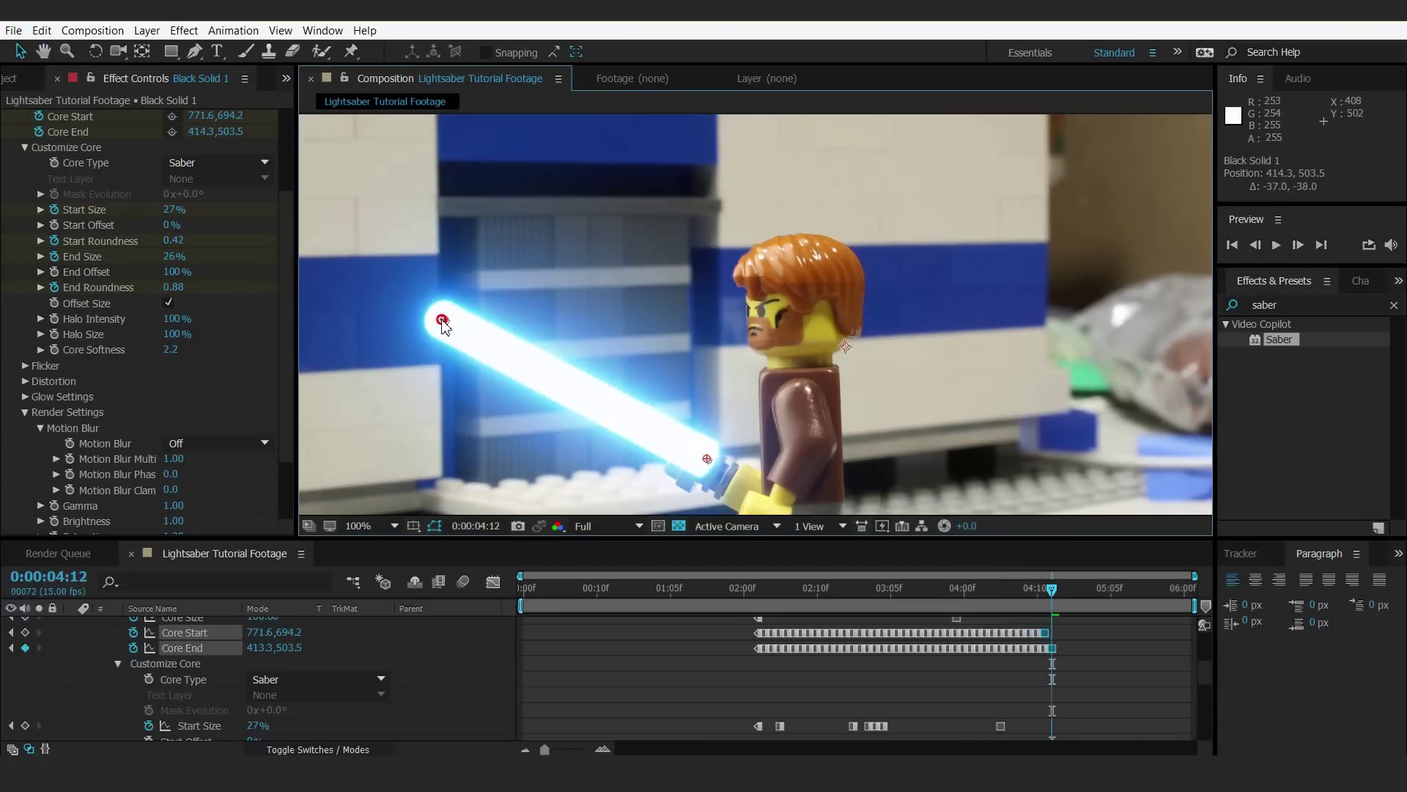
# - Follow the toy lightsaber frame by frame up to 0:00:05:01, ending with Core Start 639.6, 622.2 and Core End 390.3, 361.5
pyautogui.press('pagedown')
pyautogui.moveTo(445, 320); pyautogui.dragTo(434, 312)
pyautogui.press('pagedown')
pyautogui.press('pagedown')
pyautogui.press('pagedown')
pyautogui.press('pagedown')
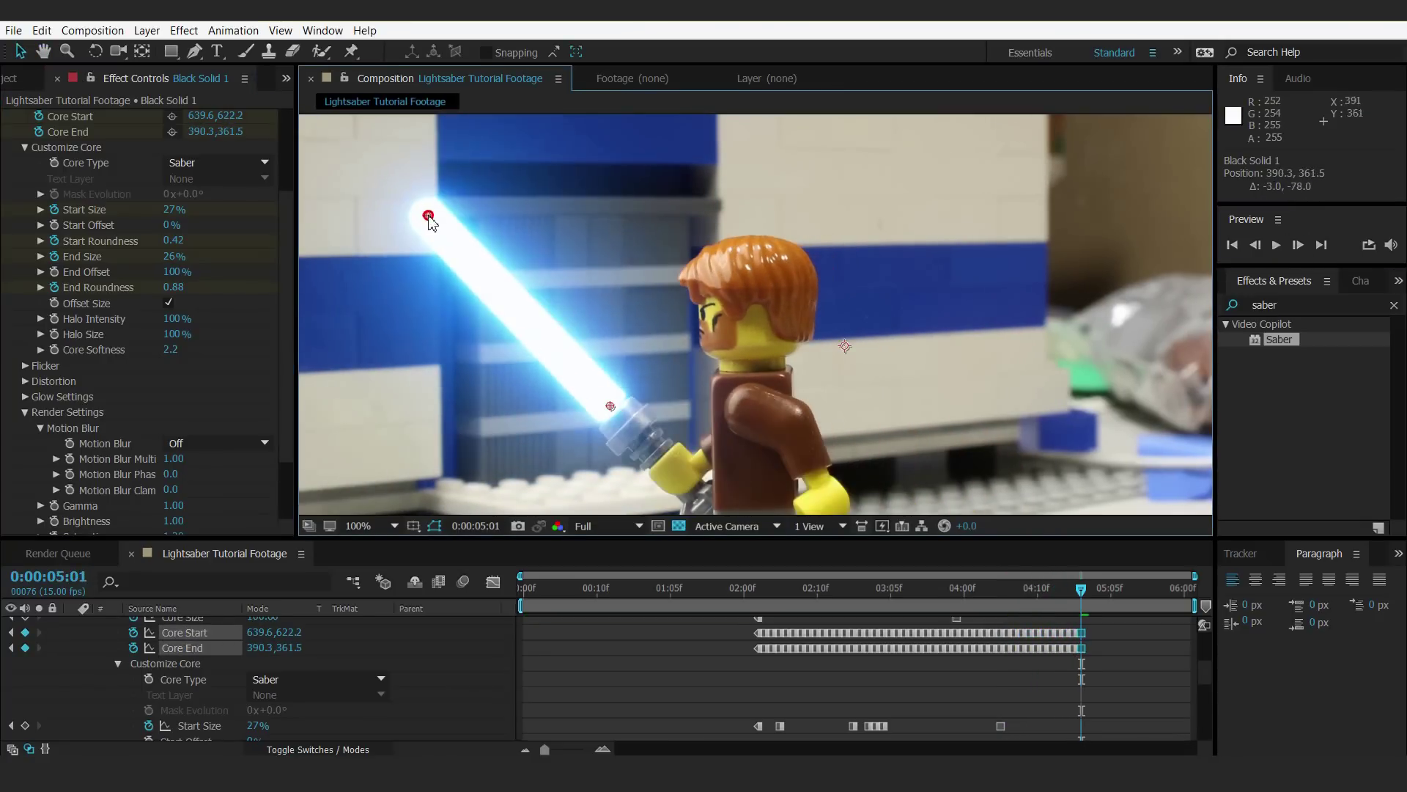
# - Undo a last adjustment, then align the blade at 0:00:05:02 with Core Start 616.6, 656.2 and Core End 407.3, 479.5
pyautogui.moveTo(610, 407); pyautogui.dragTo(612, 395)
pyautogui.hotkey('ctrl', 'z')
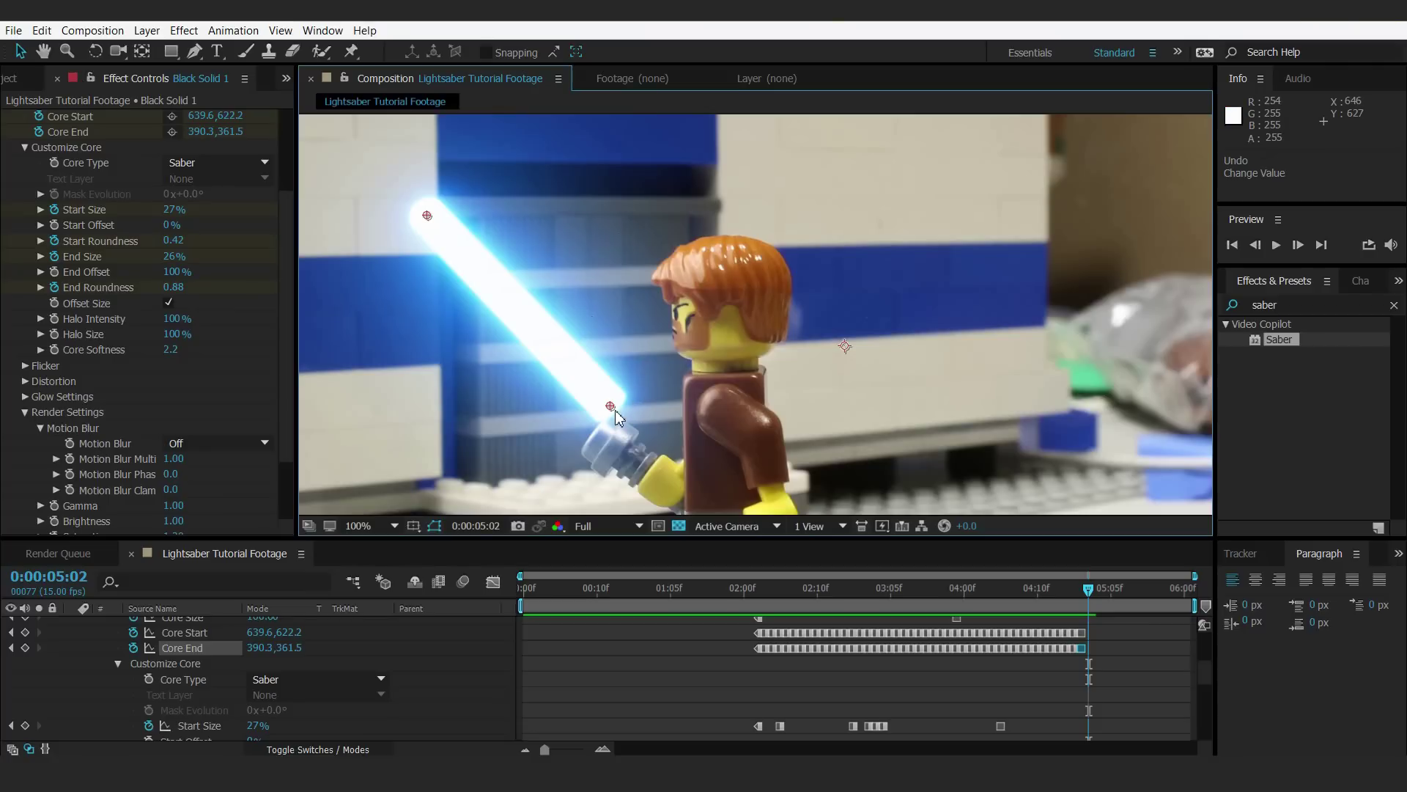
pyautogui.moveTo(610, 407); pyautogui.dragTo(594, 439)
pyautogui.moveTo(423, 215); pyautogui.dragTo(441, 301)
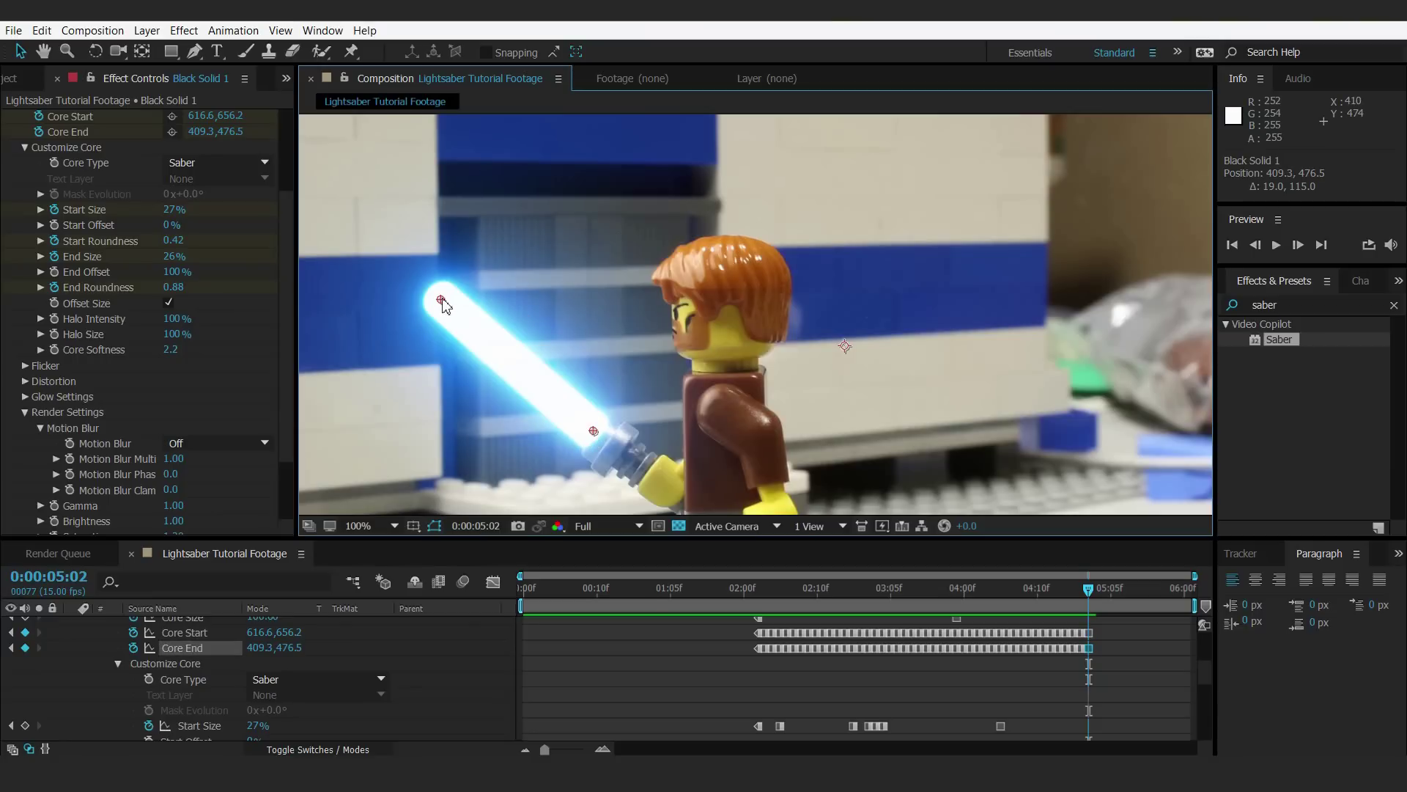
pyautogui.moveTo(443, 304); pyautogui.dragTo(441, 307)
# - At frame 0:00:05:03, shorten the blade and fit it to the hilt with Core Start 595.6, 695.2 and Core End 460.3, 622.5
pyautogui.click(1298, 244)
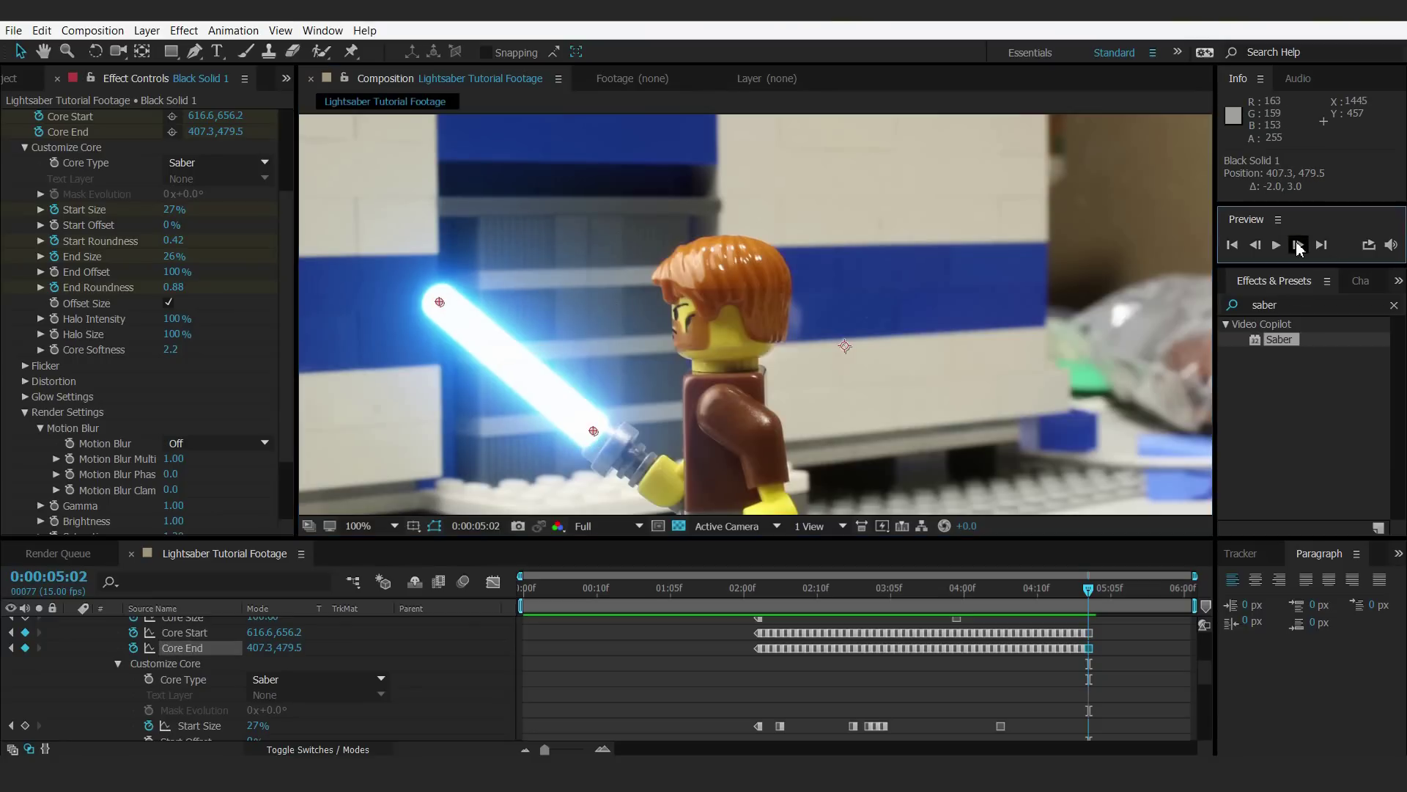
pyautogui.moveTo(594, 433); pyautogui.dragTo(581, 464)
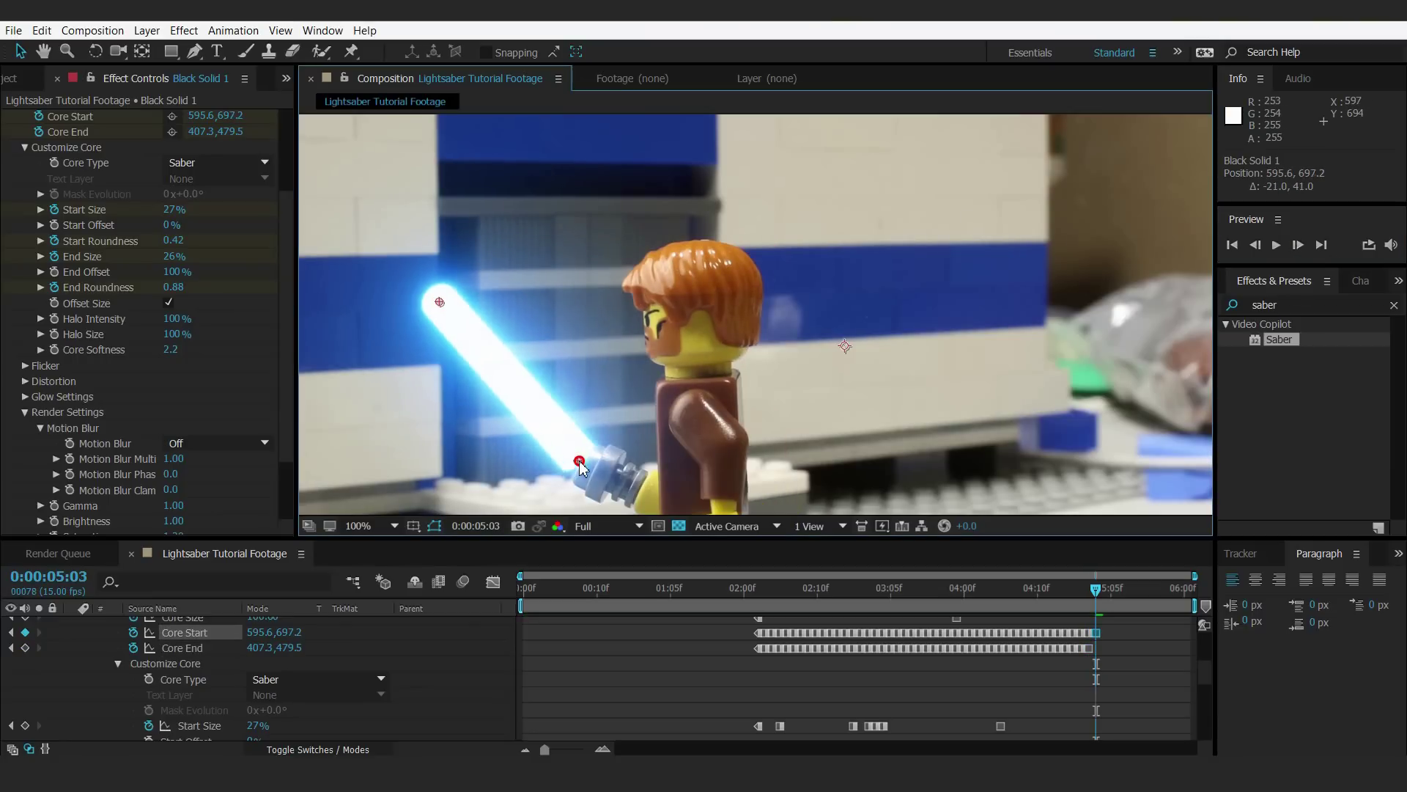
pyautogui.moveTo(443, 306); pyautogui.dragTo(482, 413)
pyautogui.moveTo(580, 462); pyautogui.dragTo(579, 458)
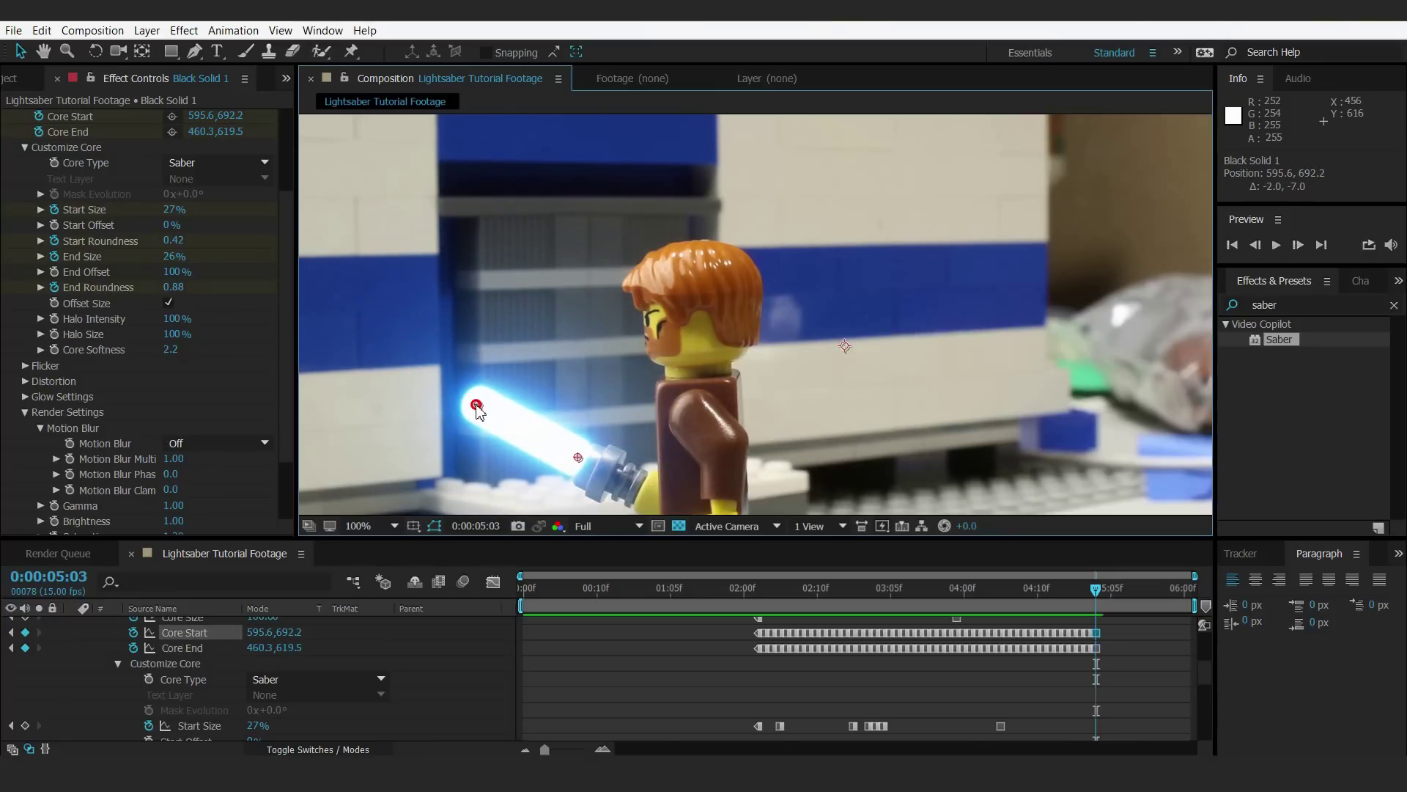
pyautogui.moveTo(477, 408); pyautogui.dragTo(478, 409)
pyautogui.moveTo(575, 460); pyautogui.dragTo(576, 461)
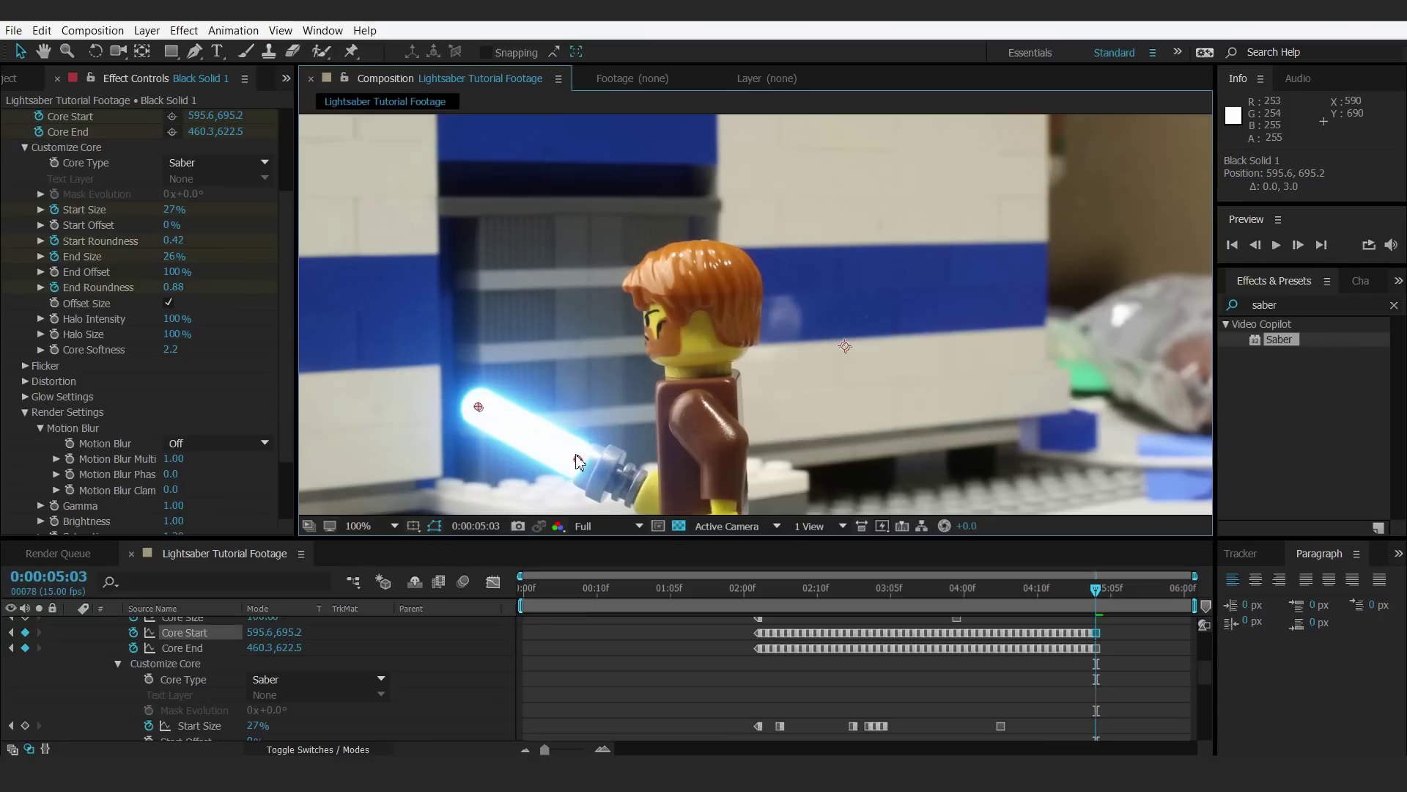
# - At frame 0:00:05:04, retract the blade to a short stub with Core Start 619.6, 738.2 and Core End 588.3, 728.5
pyautogui.click(1298, 244)
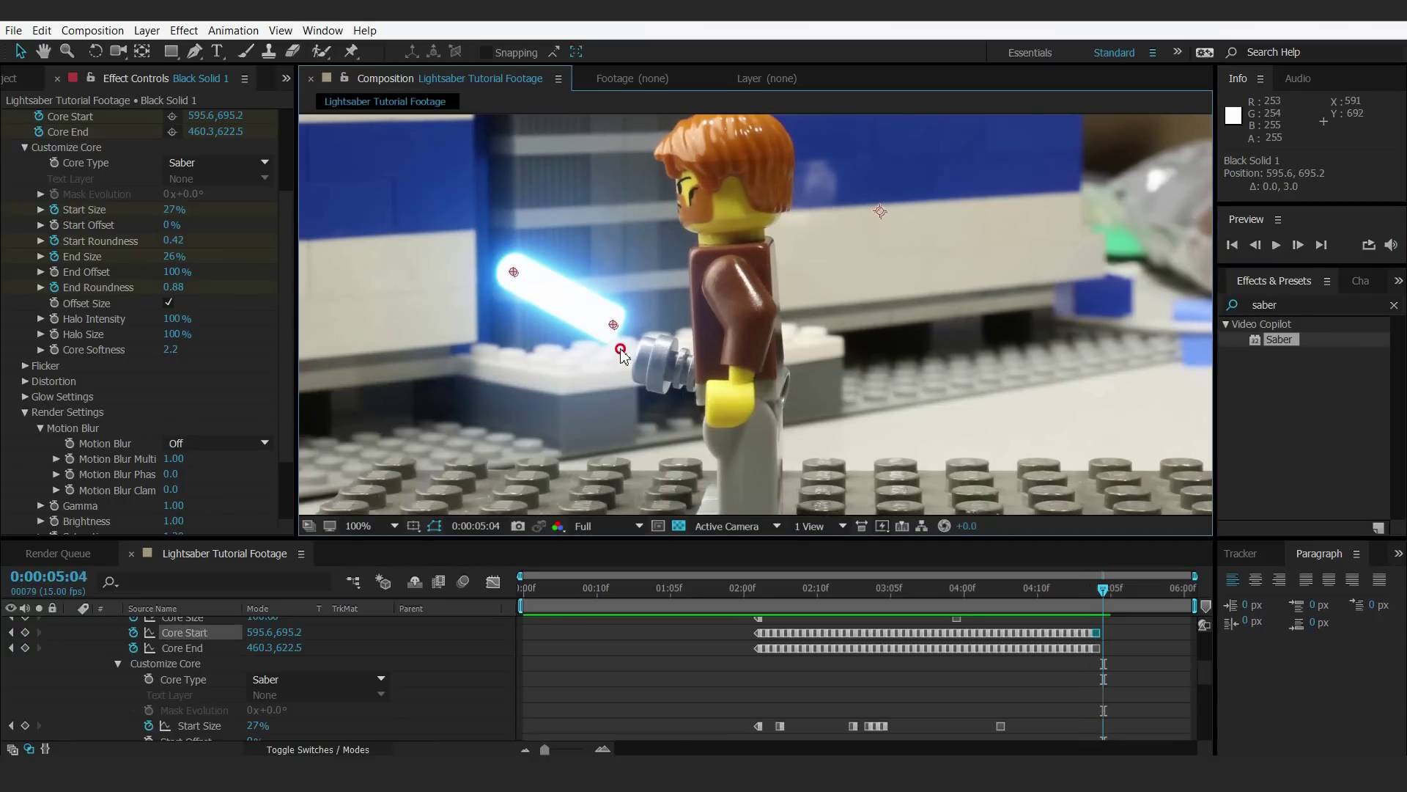
pyautogui.moveTo(621, 351); pyautogui.dragTo(635, 358)
pyautogui.moveTo(516, 285); pyautogui.dragTo(635, 356)
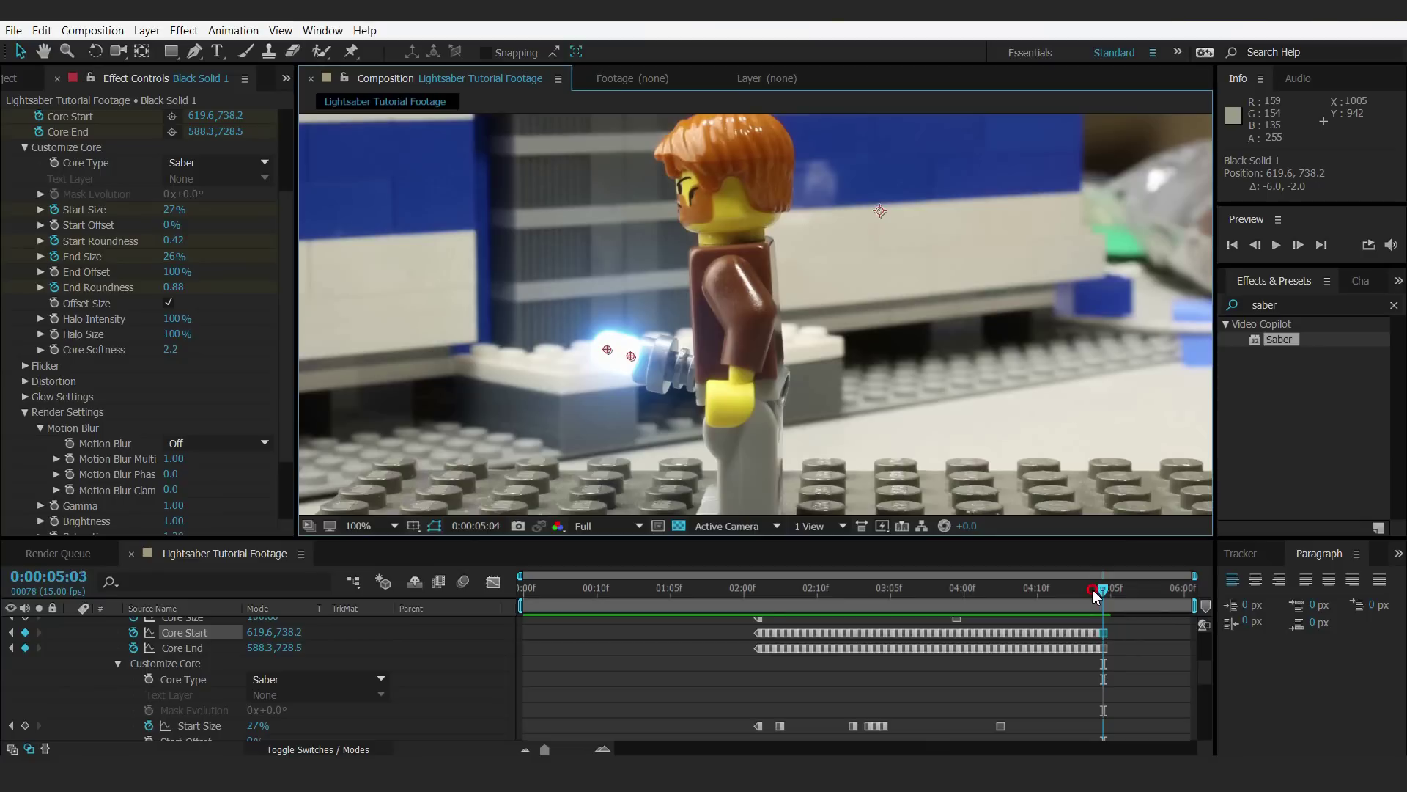
# - Play back the composition to review the animated blade from its early frames to its retraction
pyautogui.press('space')
pyautogui.scroll(-4, 960, 370)
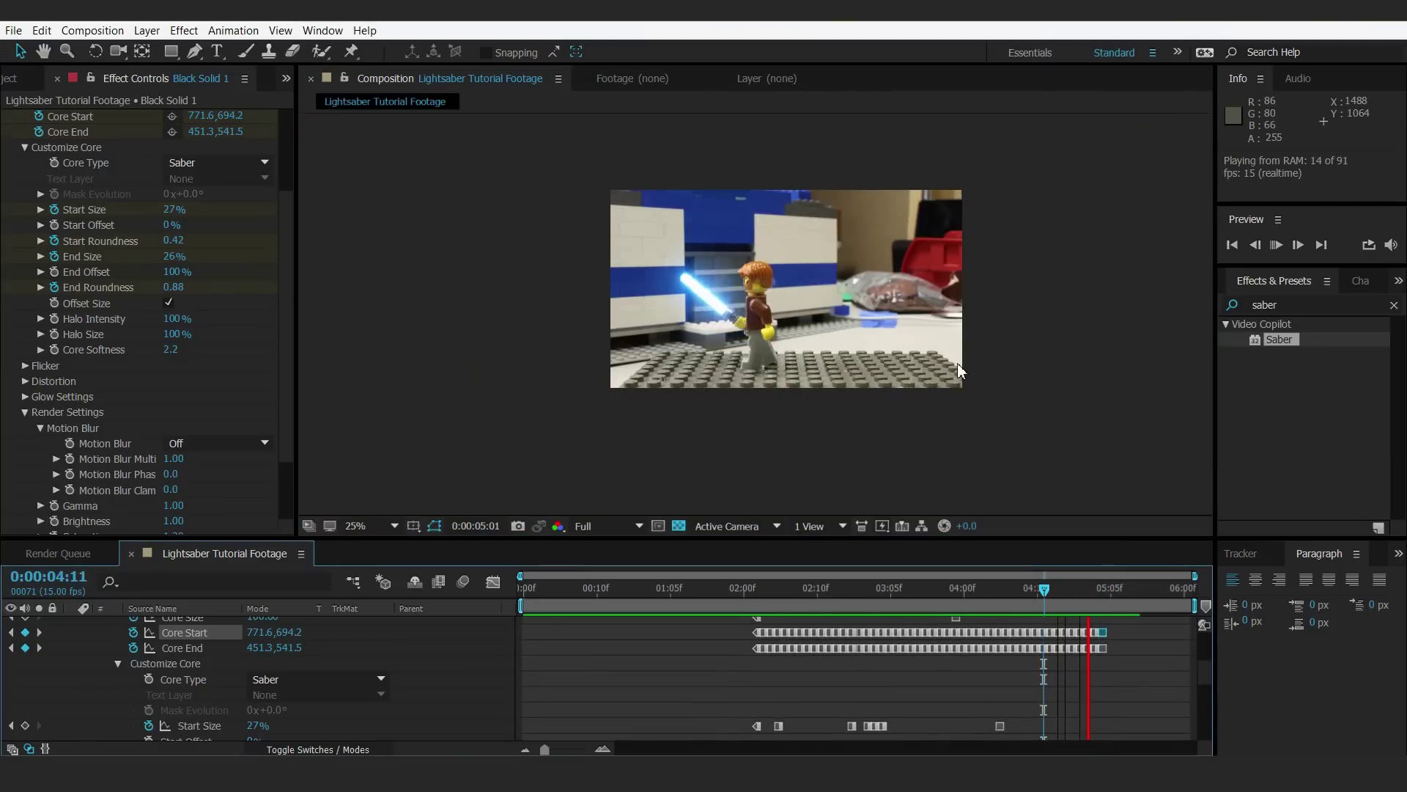
pyautogui.press('space')
pyautogui.scroll(5, 1099, 674)
pyautogui.click(1102, 599)
pyautogui.moveTo(1103, 599); pyautogui.dragTo(829, 613)
pyautogui.press('space')
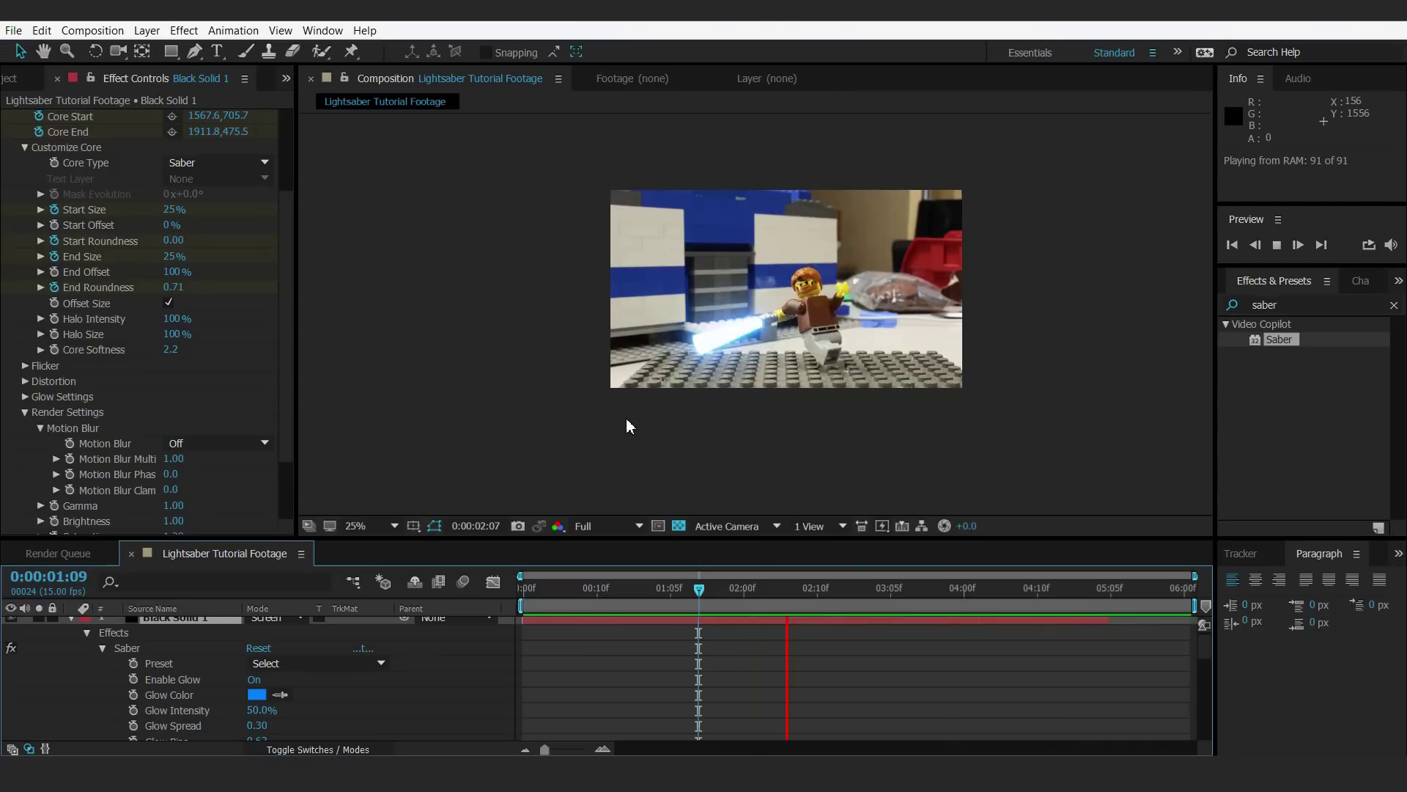
# - At frame 0:00:02:01, select the Saber effect and realign the blade with Core Start 1571.6, 743.7 and Core End 1870.8, 609.5
pyautogui.moveTo(685, 590); pyautogui.dragTo(751, 583)
pyautogui.press('.')
pyautogui.scroll(1, 93, 175)
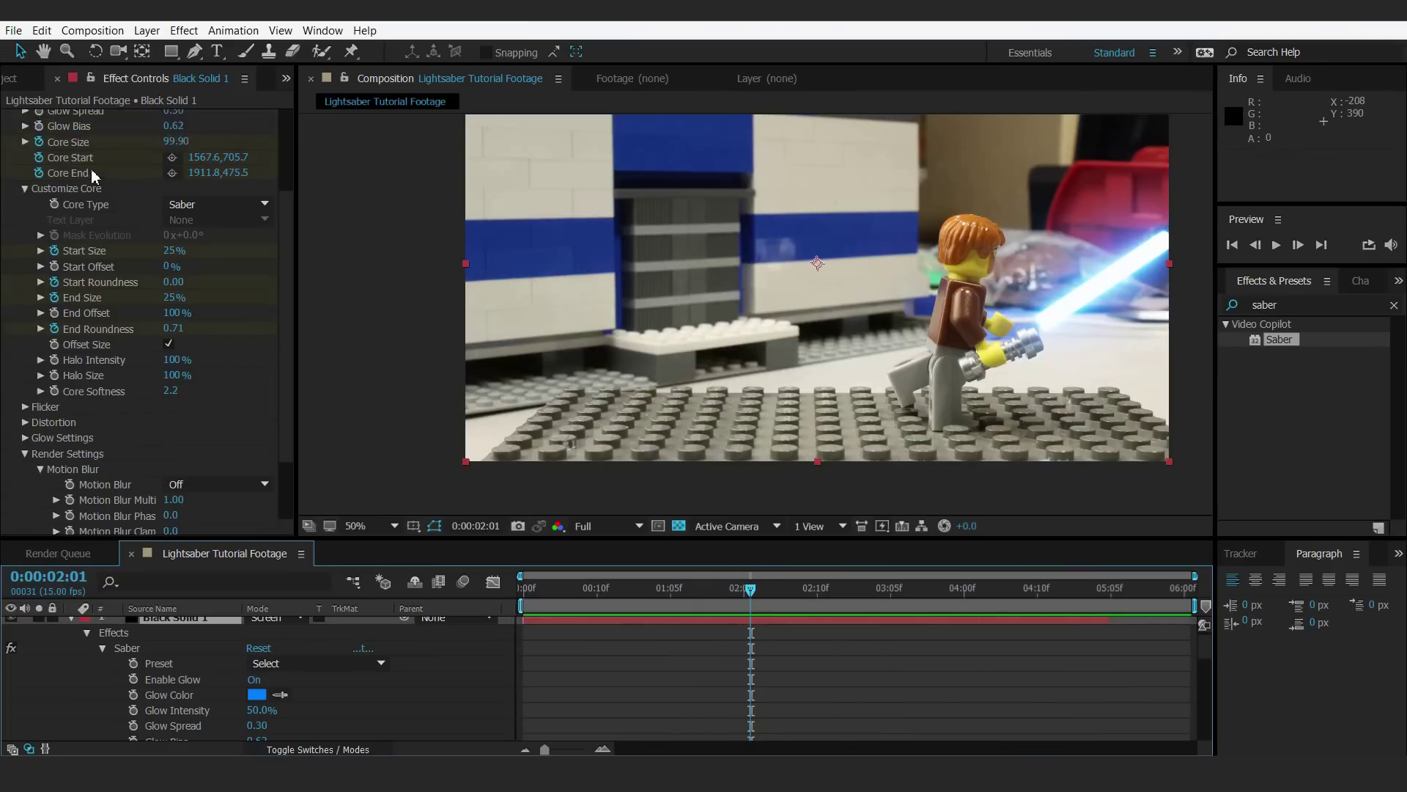
pyautogui.scroll(3, 93, 176)
pyautogui.click(61, 117)
pyautogui.press('h')
pyautogui.moveTo(937, 287); pyautogui.dragTo(699, 280)
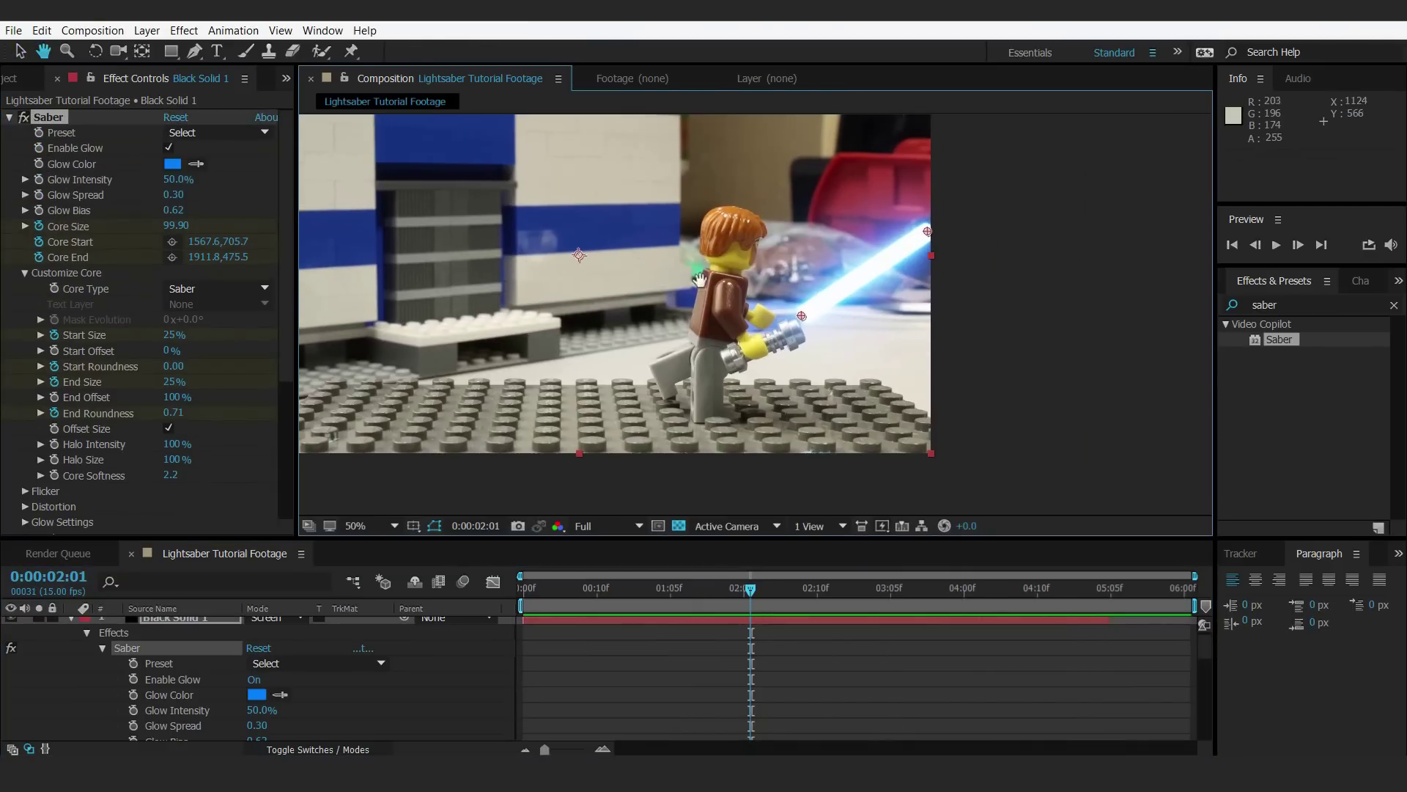
pyautogui.press('.')
pyautogui.press('v')
pyautogui.moveTo(847, 317); pyautogui.dragTo(850, 345)
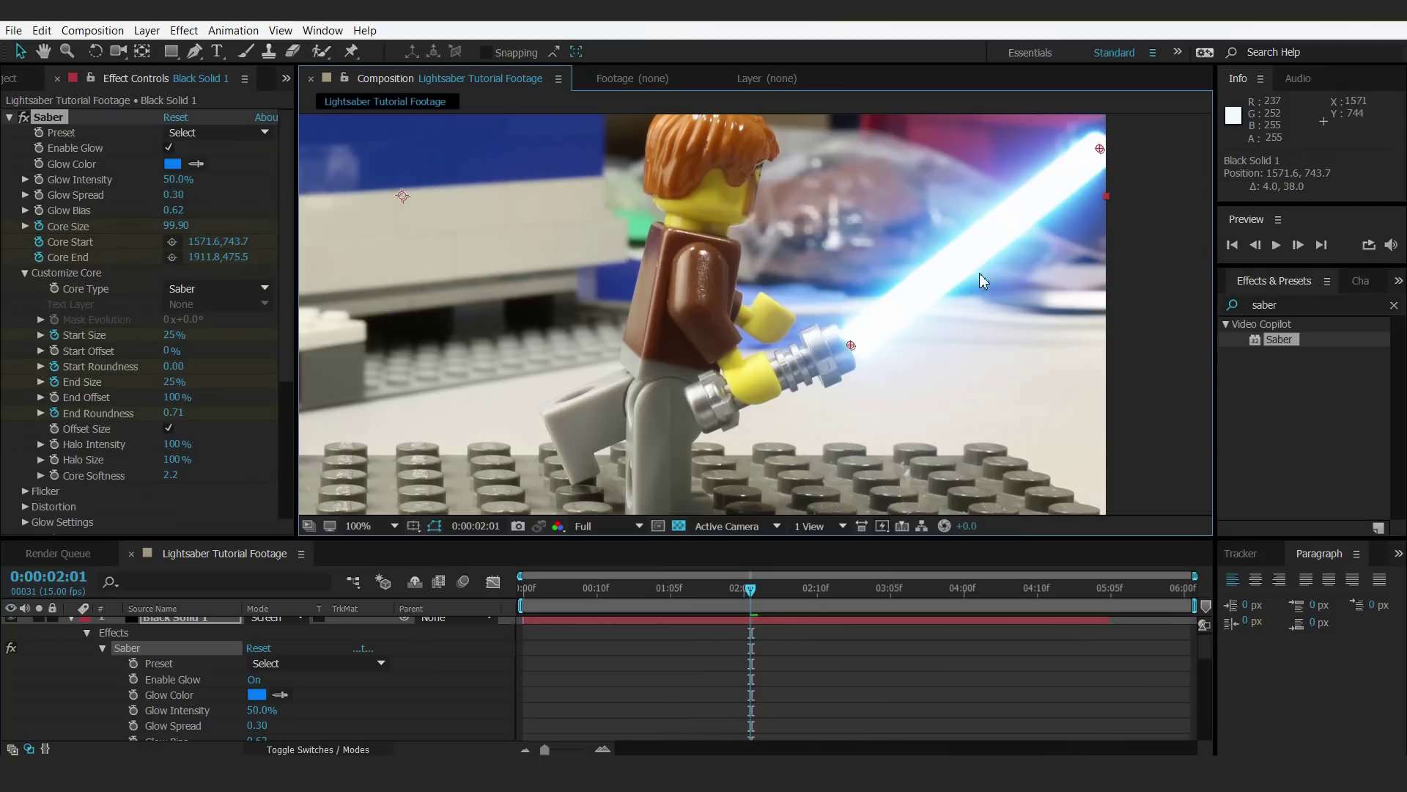
pyautogui.moveTo(1099, 149); pyautogui.dragTo(1069, 249)
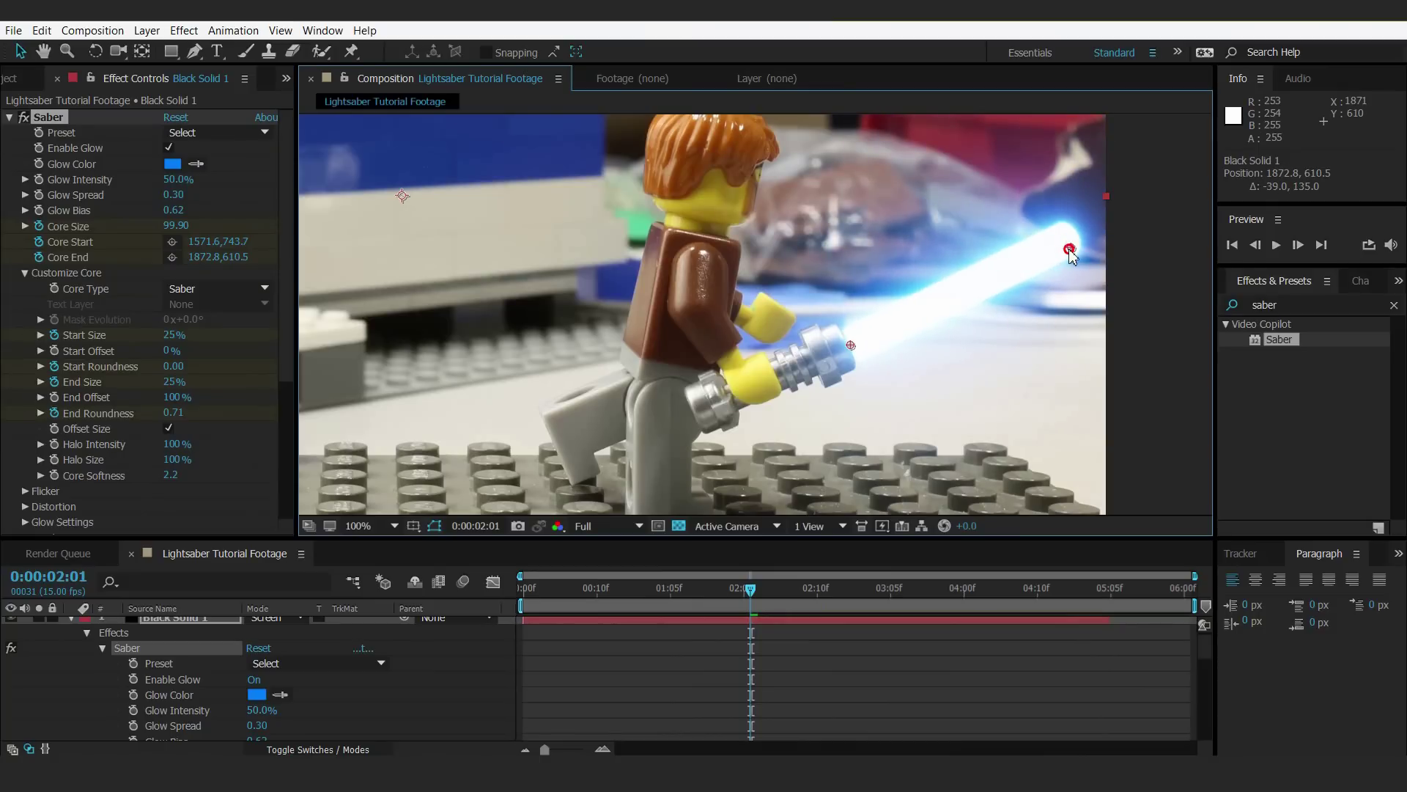
# - At frame 0:00:02:00, shorten the blade for its ignition with Core Start 1571.6, 697.7 and Core End 1708.8, 596.5
pyautogui.click(1254, 245)
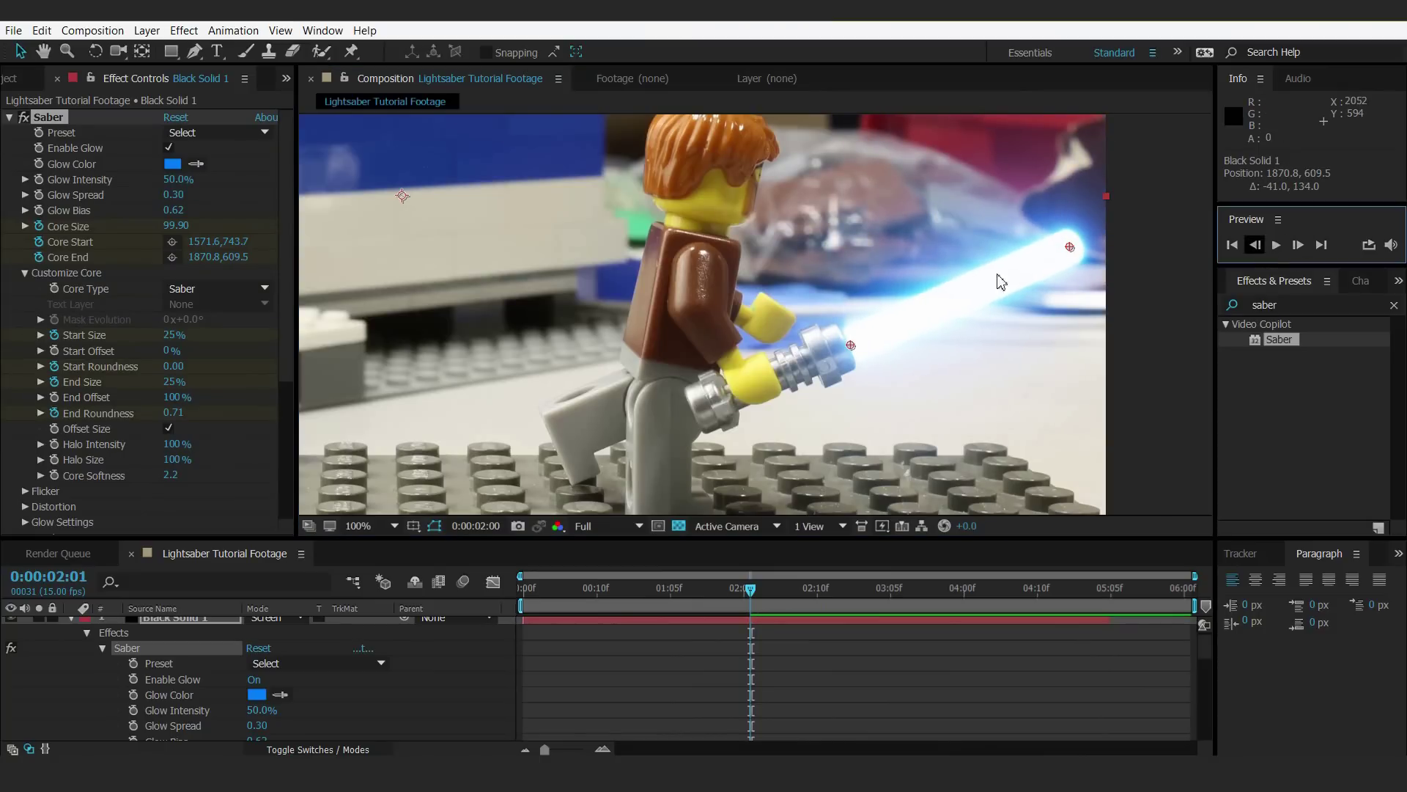
pyautogui.moveTo(852, 342); pyautogui.dragTo(848, 309)
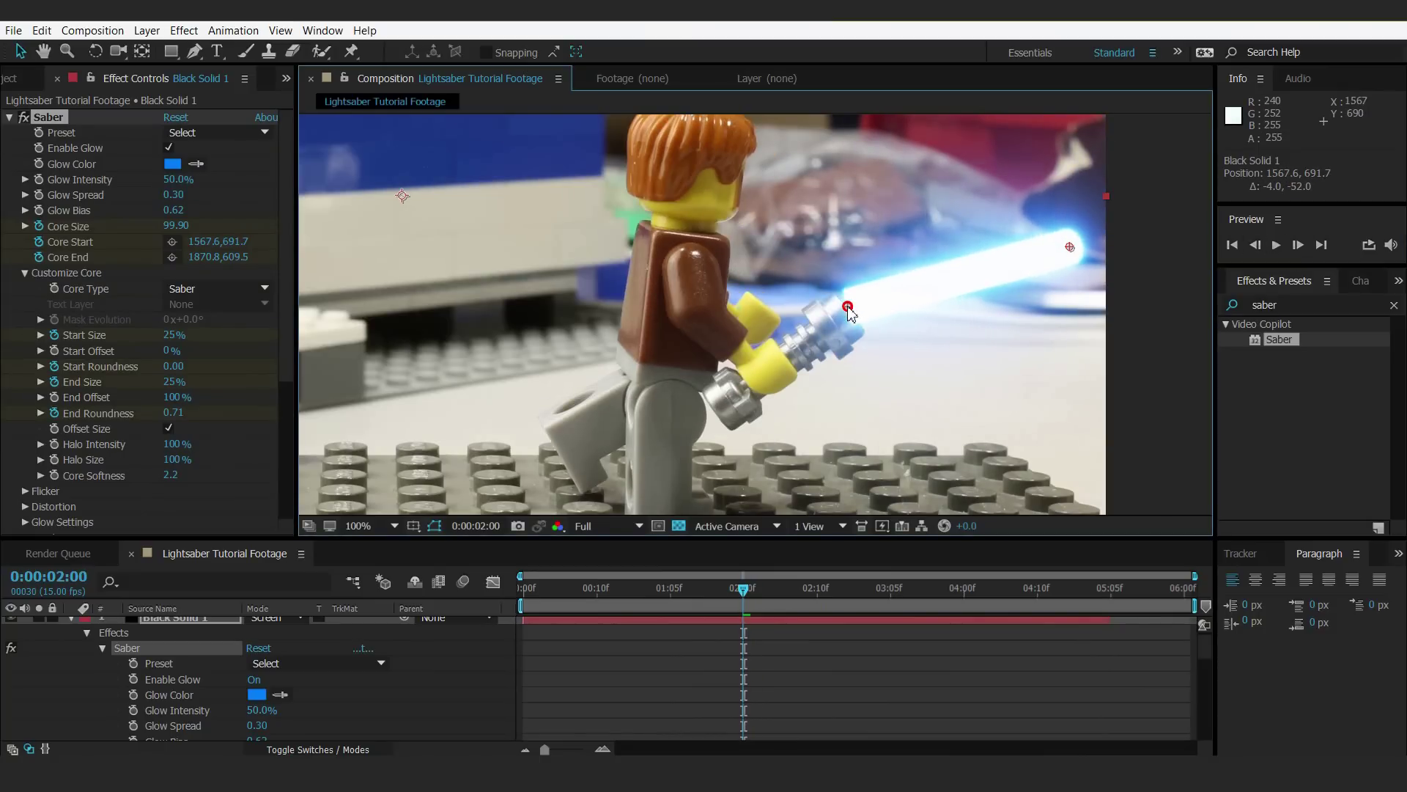
pyautogui.moveTo(1029, 251); pyautogui.dragTo(951, 238)
pyautogui.moveTo(849, 312); pyautogui.dragTo(853, 311)
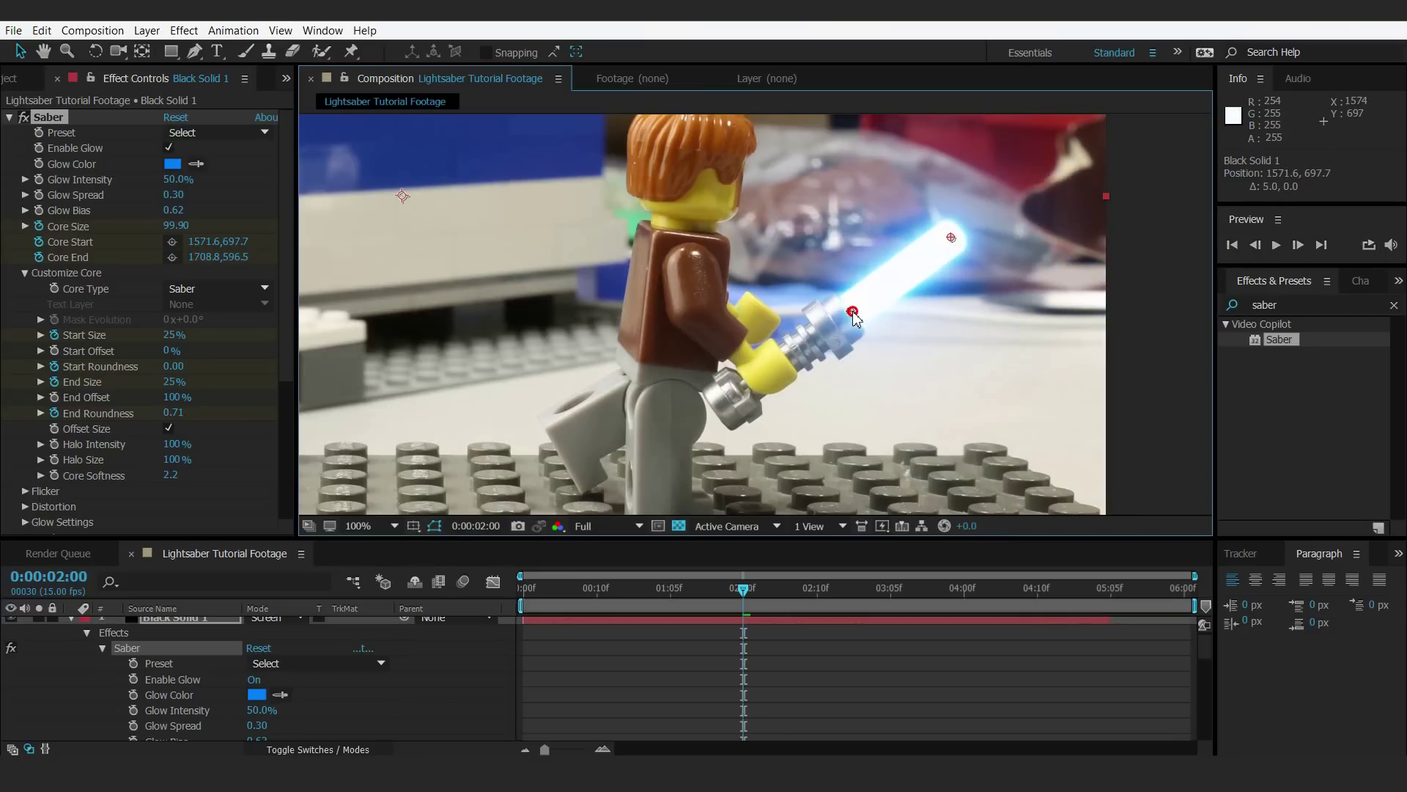
# - At frame 0:00:01:14, shrink the blade to a short ignition stub with Core Start 1551.6, 616.7 and Core End 1586.8, 554.5
pyautogui.click(1255, 245)
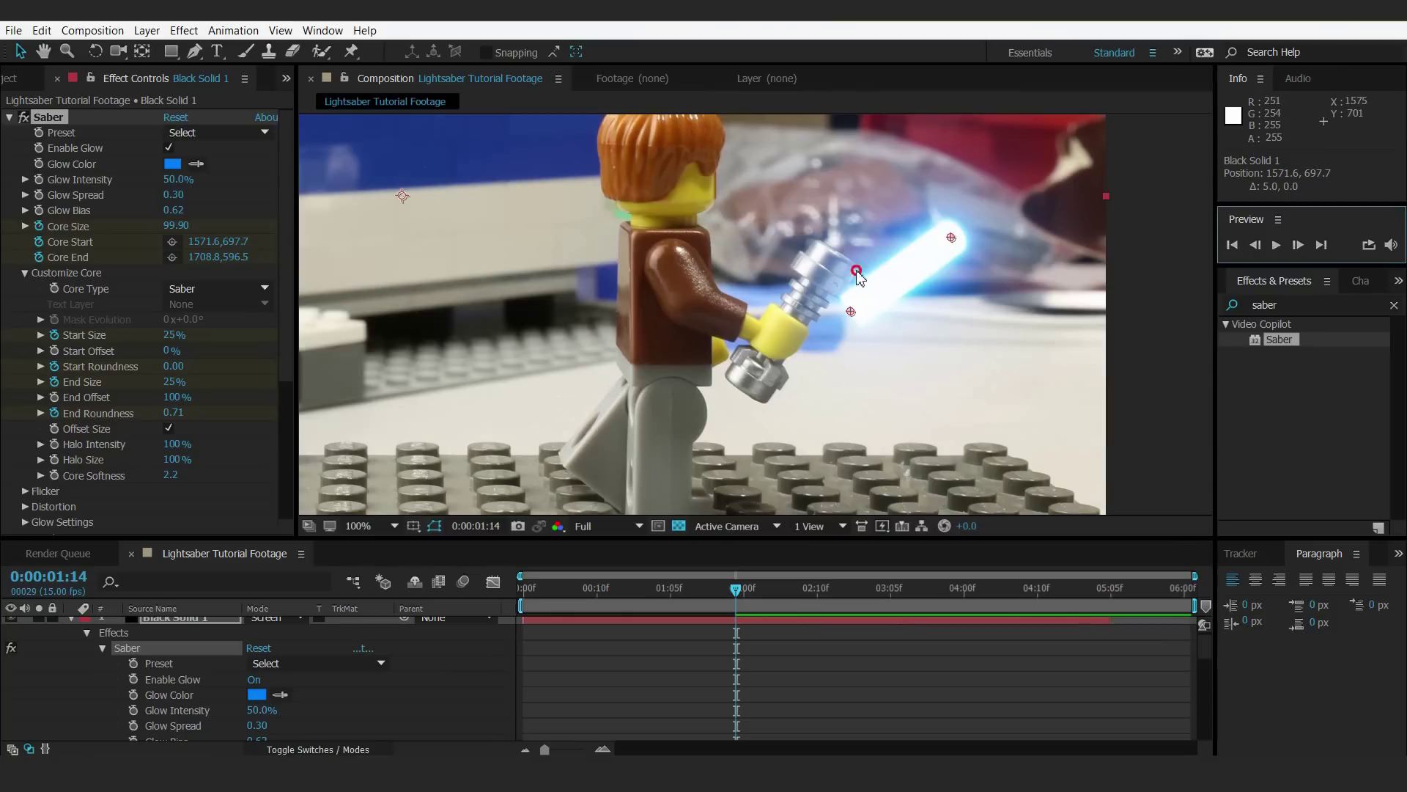
pyautogui.moveTo(856, 271); pyautogui.dragTo(838, 250)
pyautogui.moveTo(951, 238); pyautogui.dragTo(839, 253)
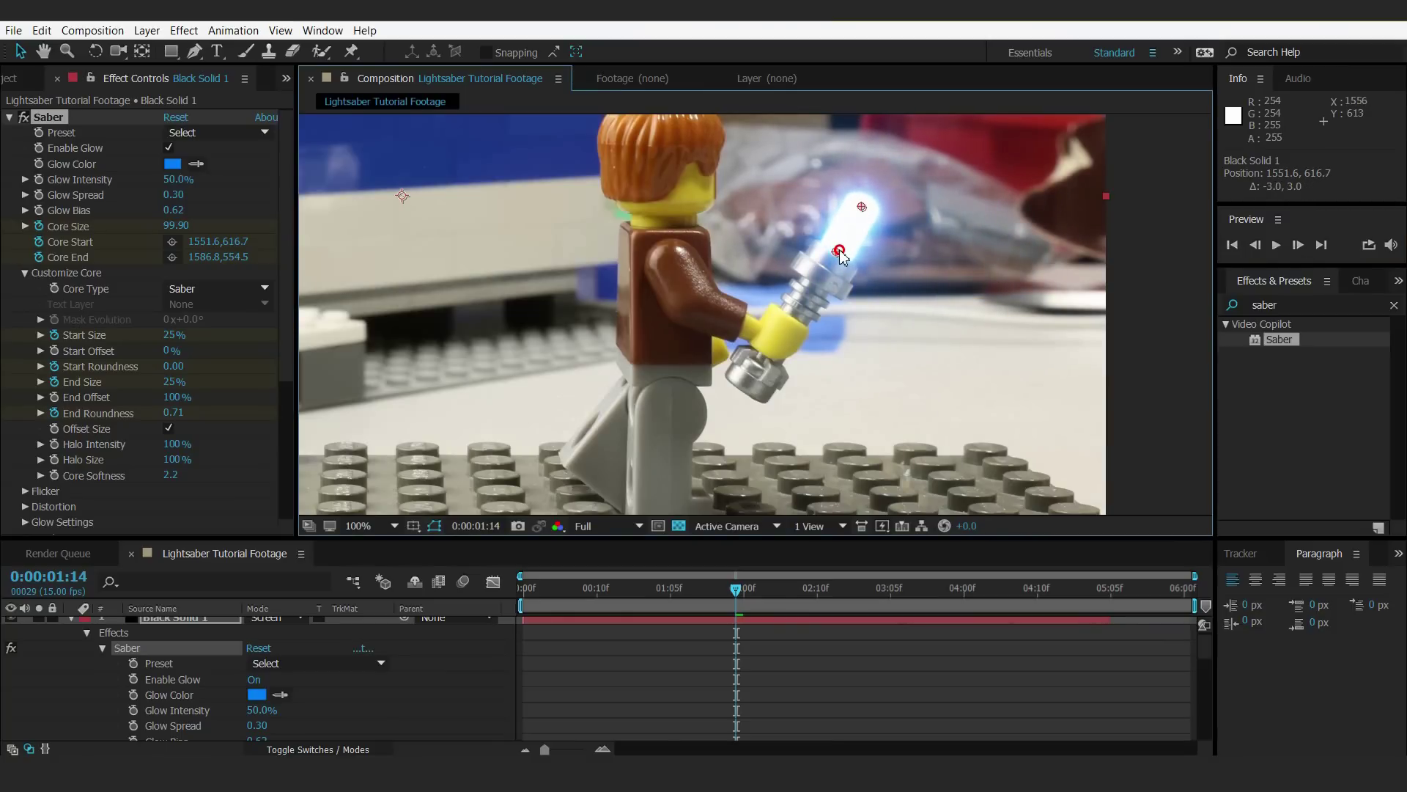
# - Play back the composition from frame 0:00:01:12, fitting the view up to 100%, to review the whole blade animation
pyautogui.moveTo(530, 622); pyautogui.dragTo(721, 593)
pyautogui.press('space')
pyautogui.press(',')
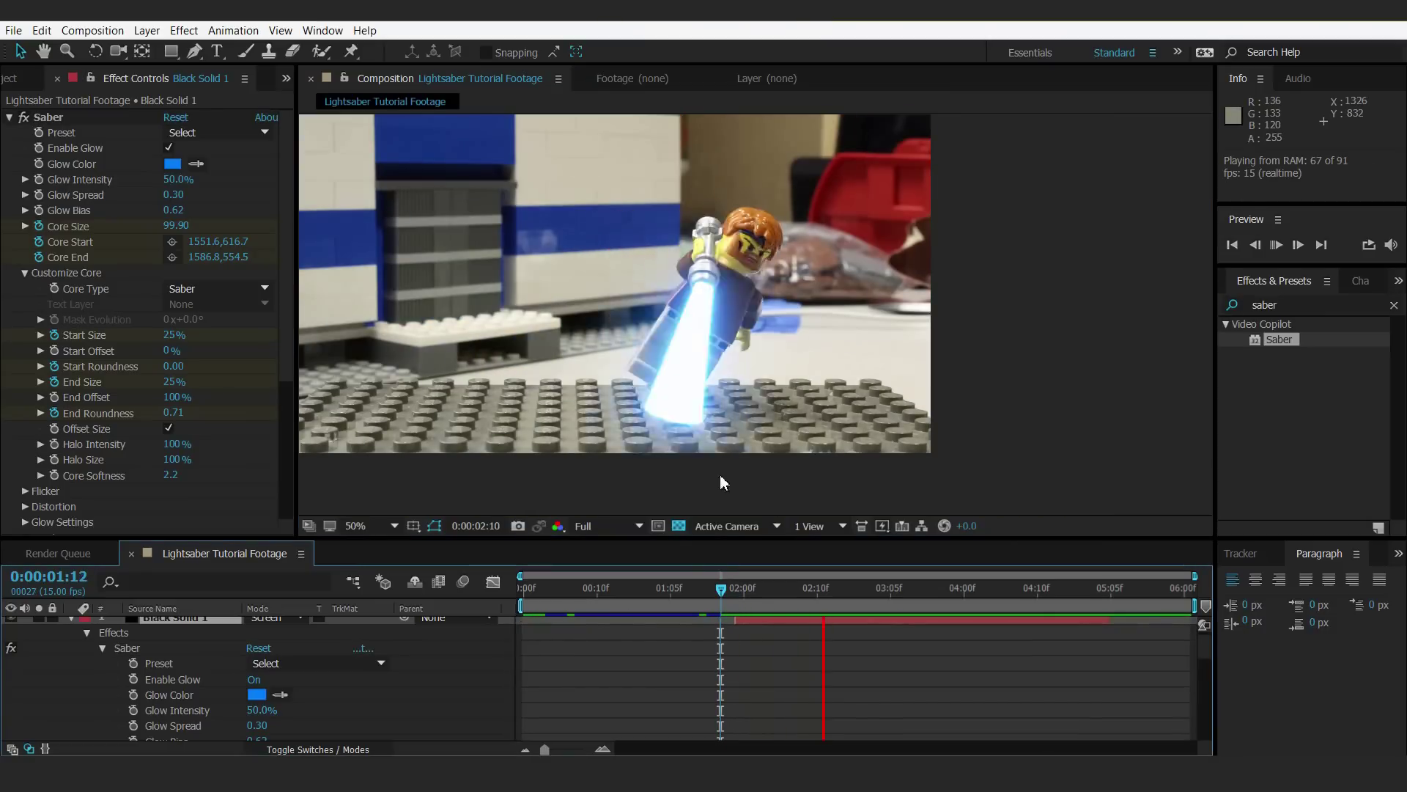
pyautogui.press(',')
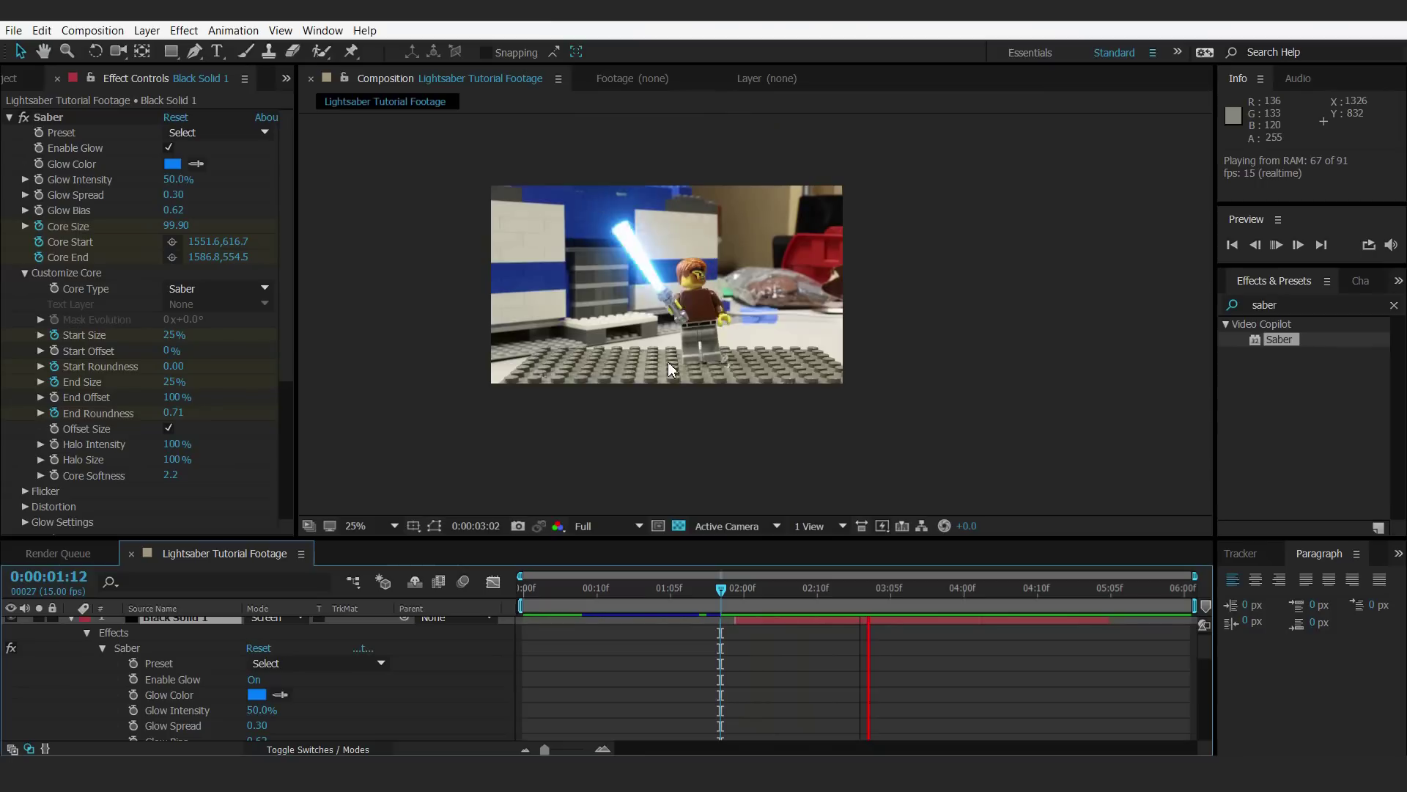
pyautogui.click(373, 524)
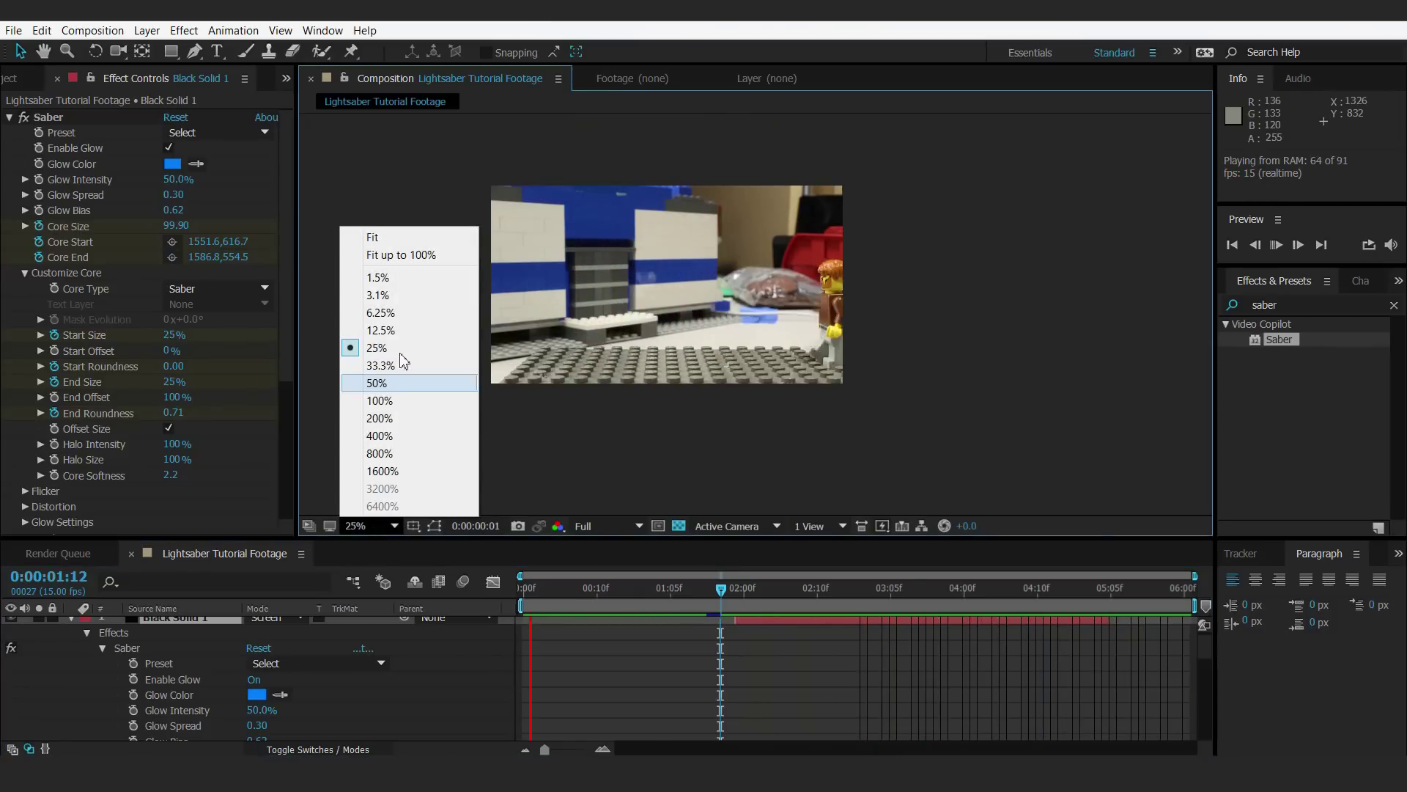
pyautogui.click(413, 258)
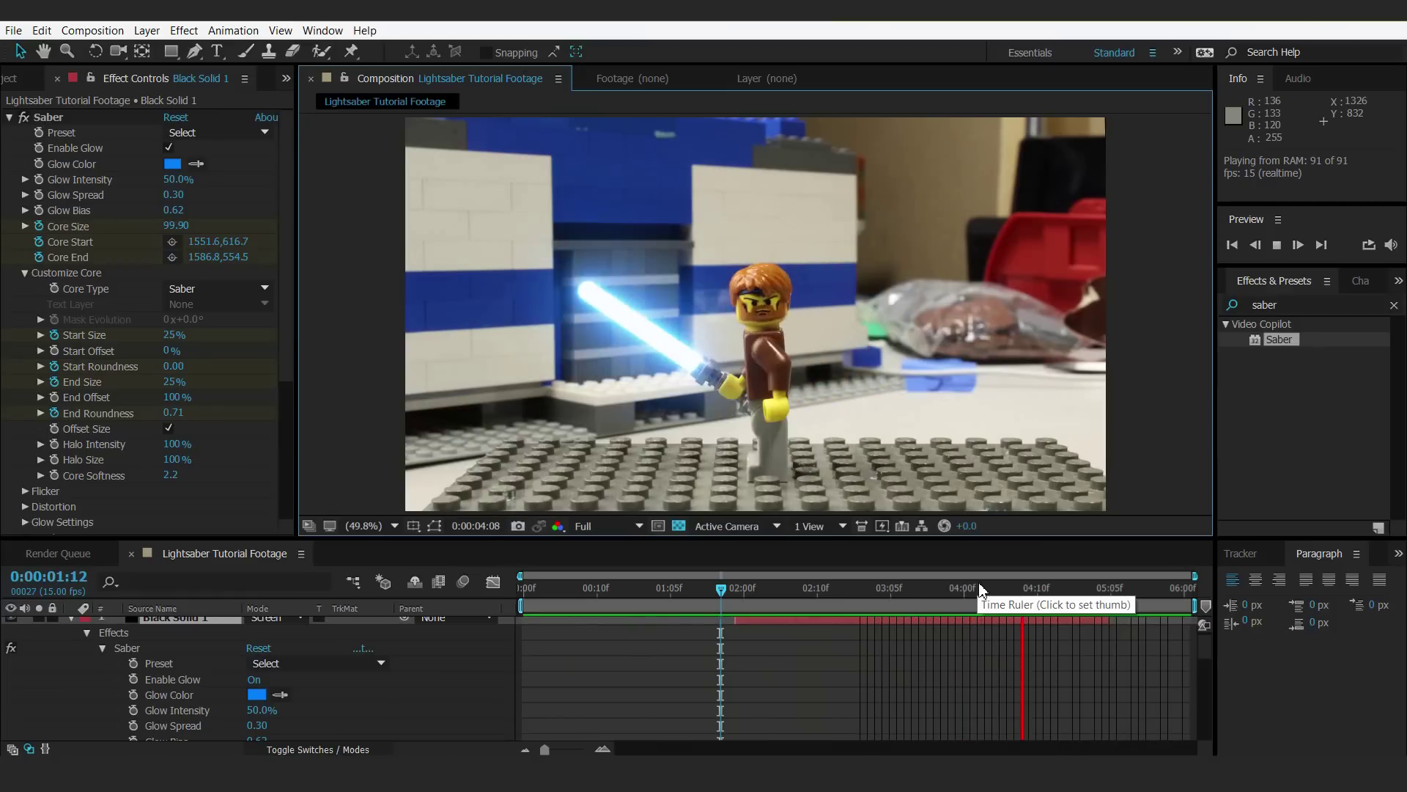
# - At frame 0:00:04:05, change the Saber glow color to purple 7100B7 and check the recolored blade back to frame 0:00:02:01
pyautogui.click(1022, 591)
pyautogui.moveTo(1022, 598)
pyautogui.mouseDown()
pyautogui.moveTo(983, 591)
pyautogui.moveTo(1000, 591)
pyautogui.mouseUp()
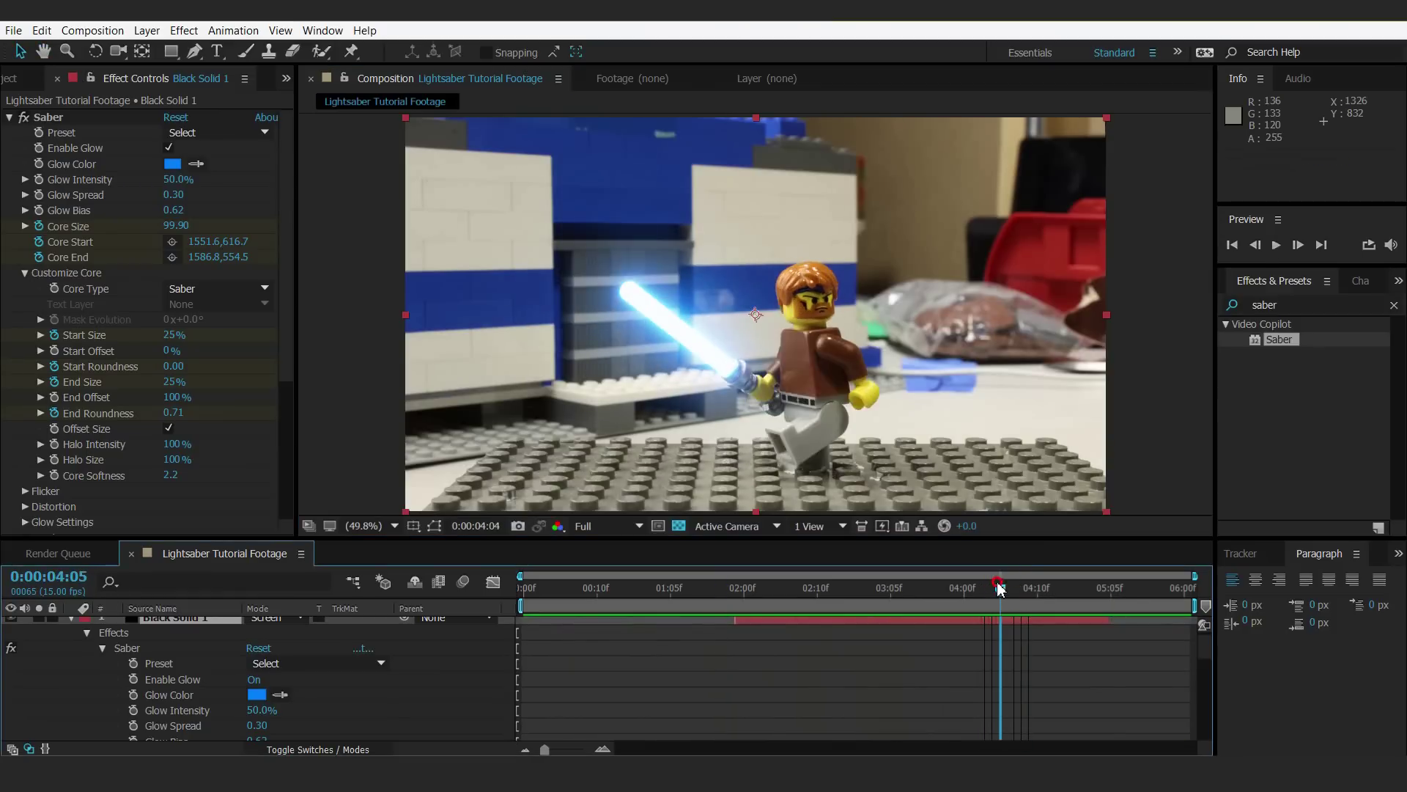
pyautogui.click(174, 164)
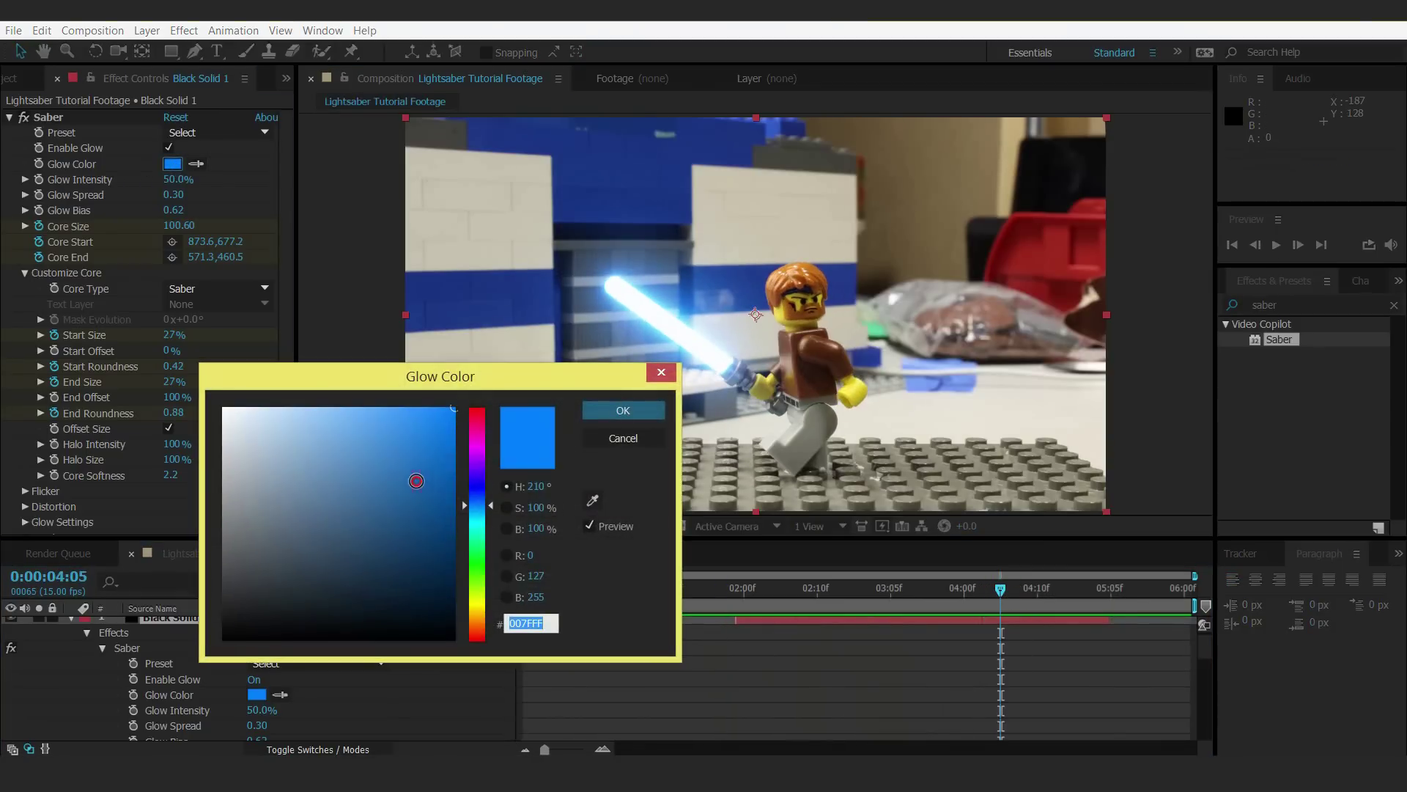
pyautogui.moveTo(478, 493)
pyautogui.mouseDown()
pyautogui.moveTo(481, 507)
pyautogui.moveTo(482, 460)
pyautogui.moveTo(472, 472)
pyautogui.mouseUp()
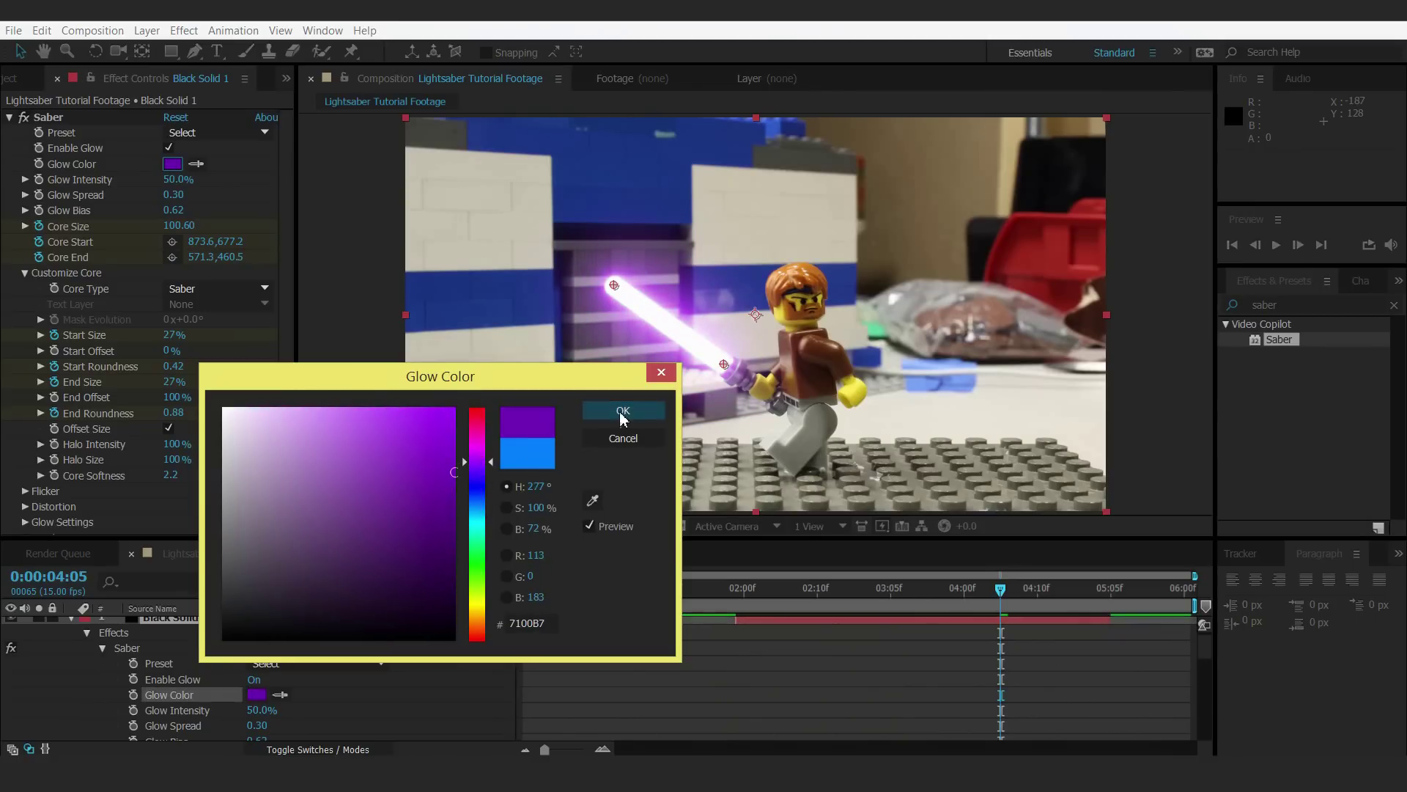
pyautogui.click(616, 409)
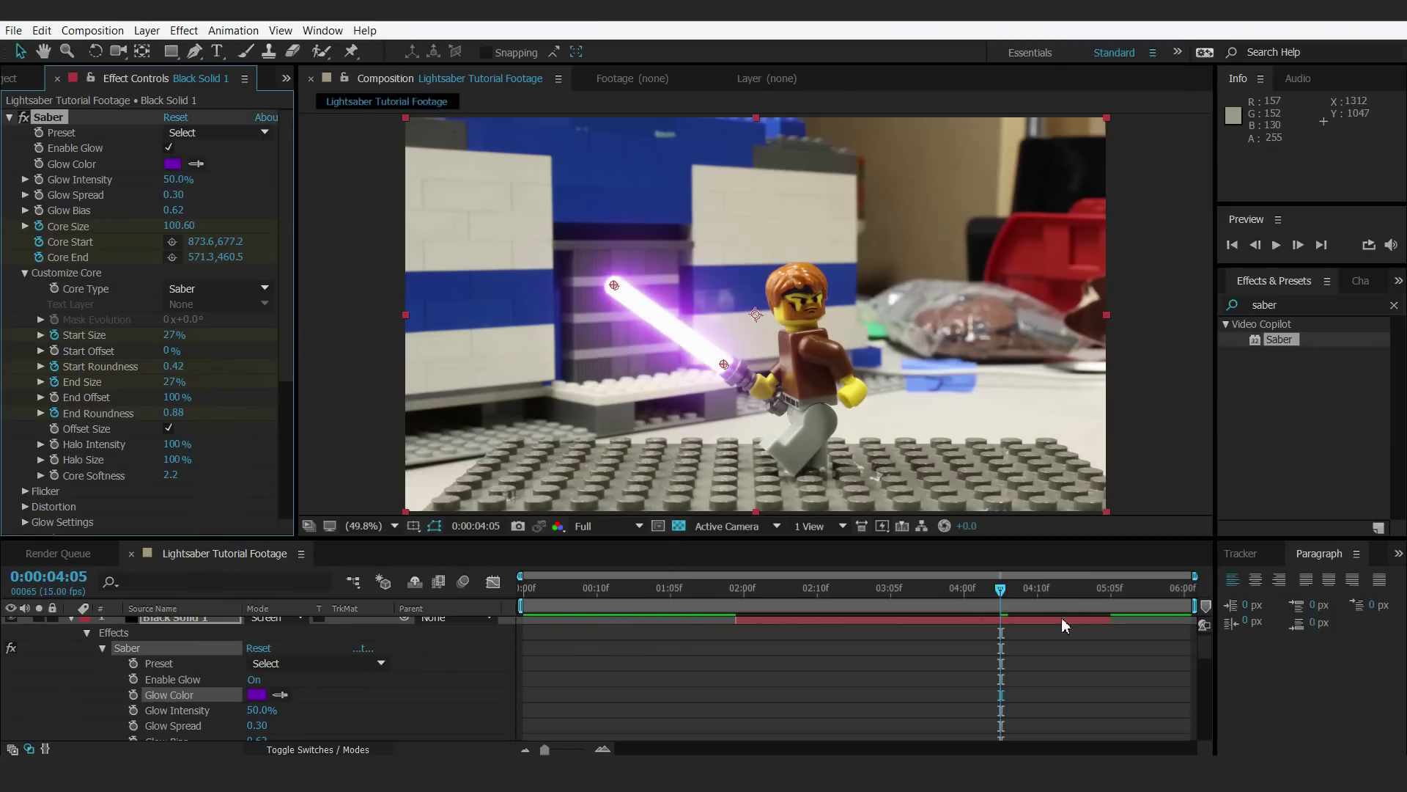
pyautogui.moveTo(956, 603); pyautogui.dragTo(816, 590)
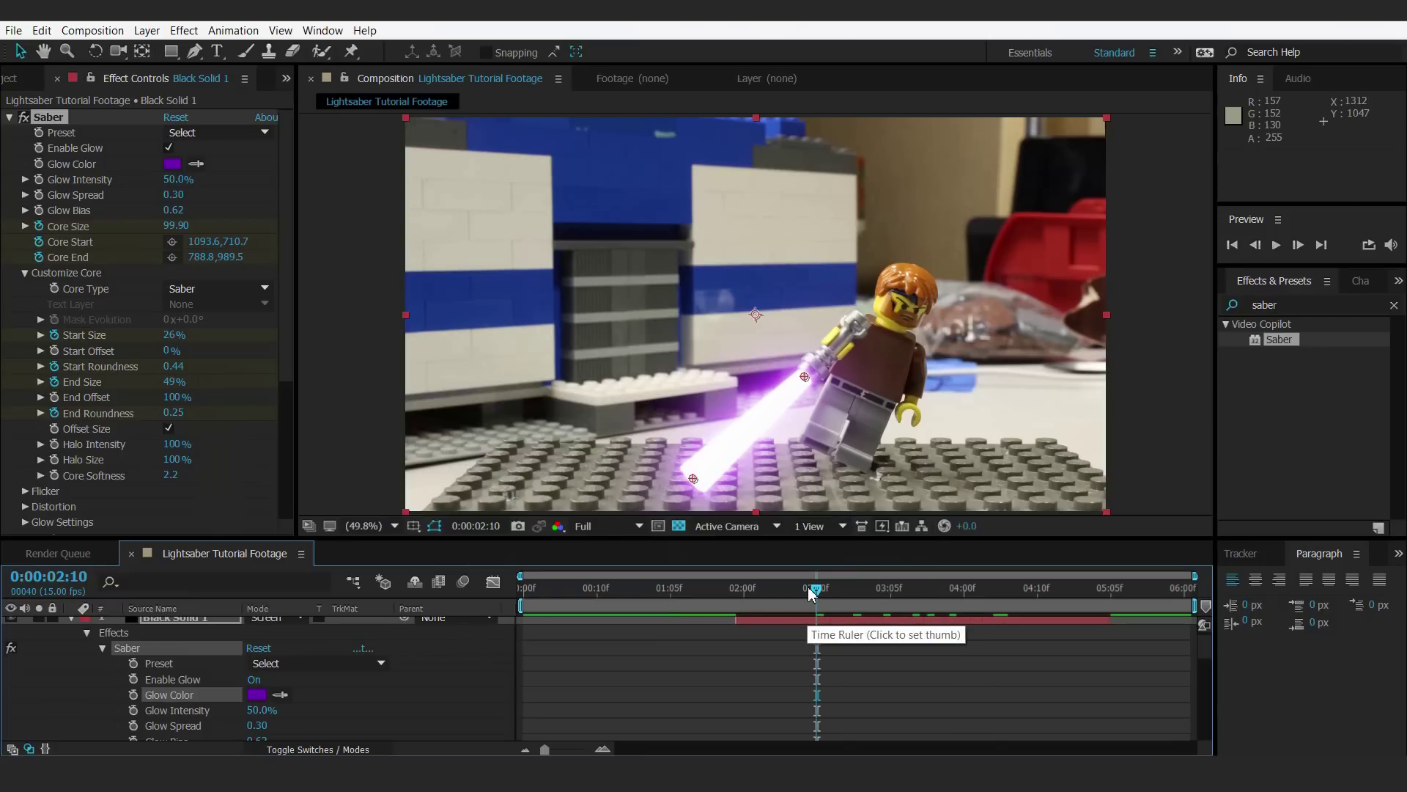
pyautogui.moveTo(808, 600); pyautogui.dragTo(755, 603)
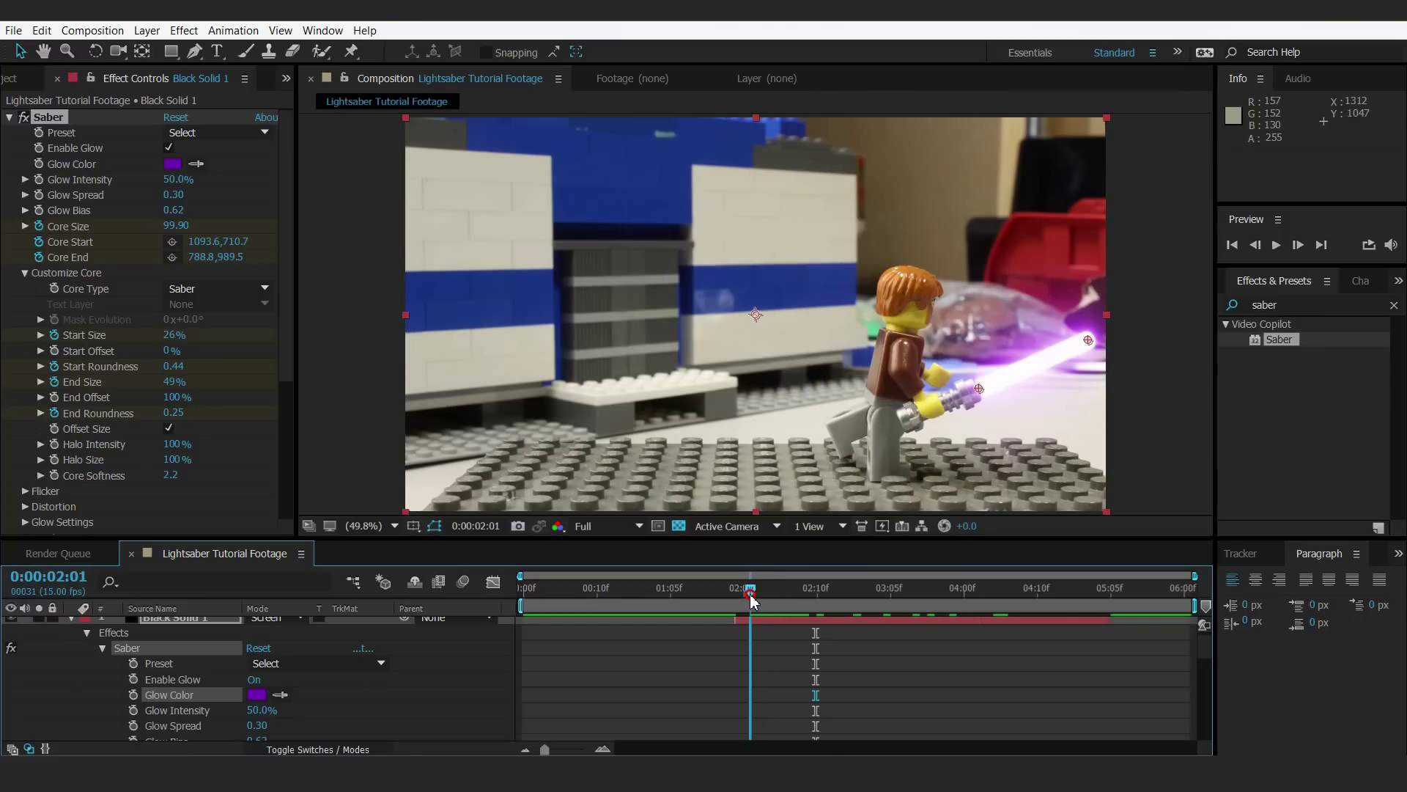